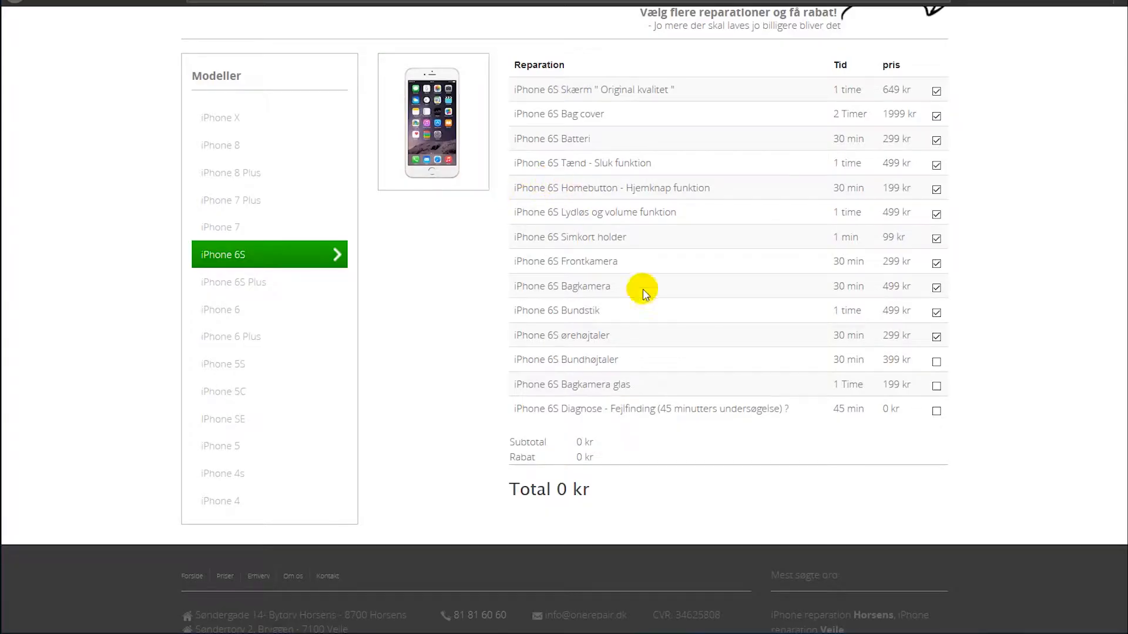
Examine how the iPhone 6S repair table's total responds by unticking its selected repairs from the screen repair down to the ørehøjtaler repair
{"action": "scroll", "coordinate": [645, 292], "scroll_direction": "up", "scroll_amount": 3}
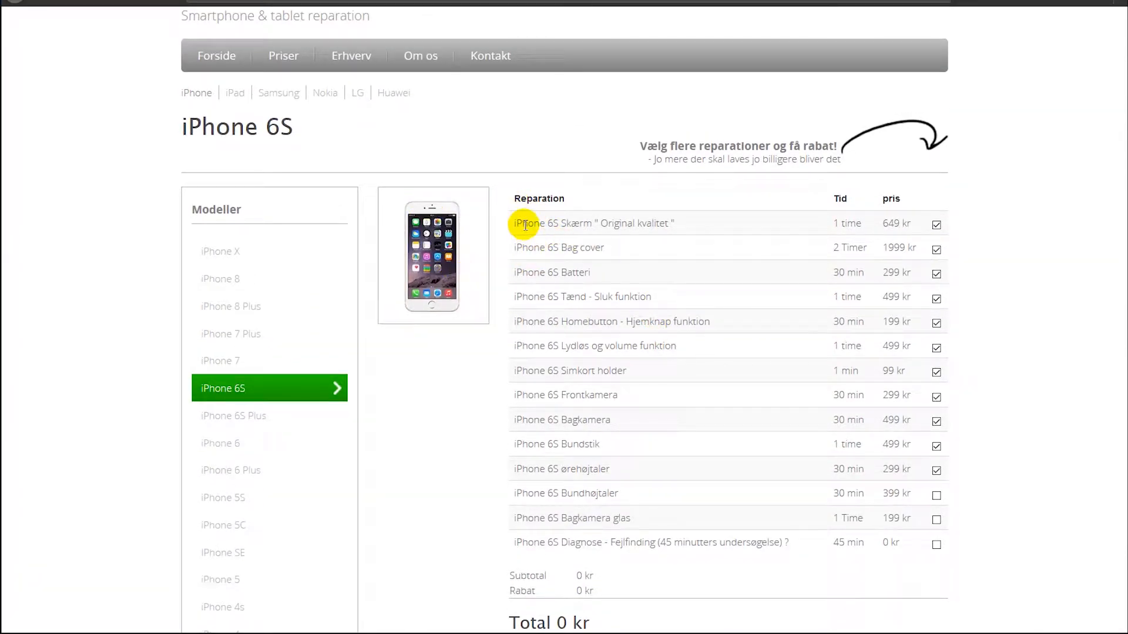
{"action": "left_click_drag", "start_coordinate": [516, 223], "coordinate": [872, 236]}
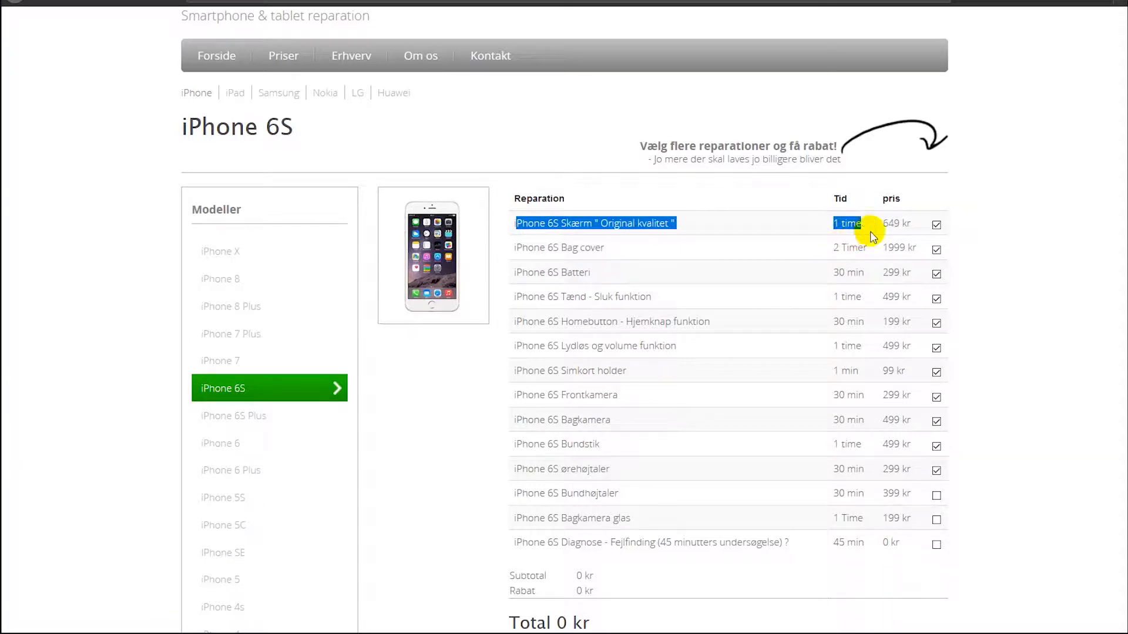
{"action": "left_click", "coordinate": [919, 238]}
{"action": "left_click", "coordinate": [939, 228]}
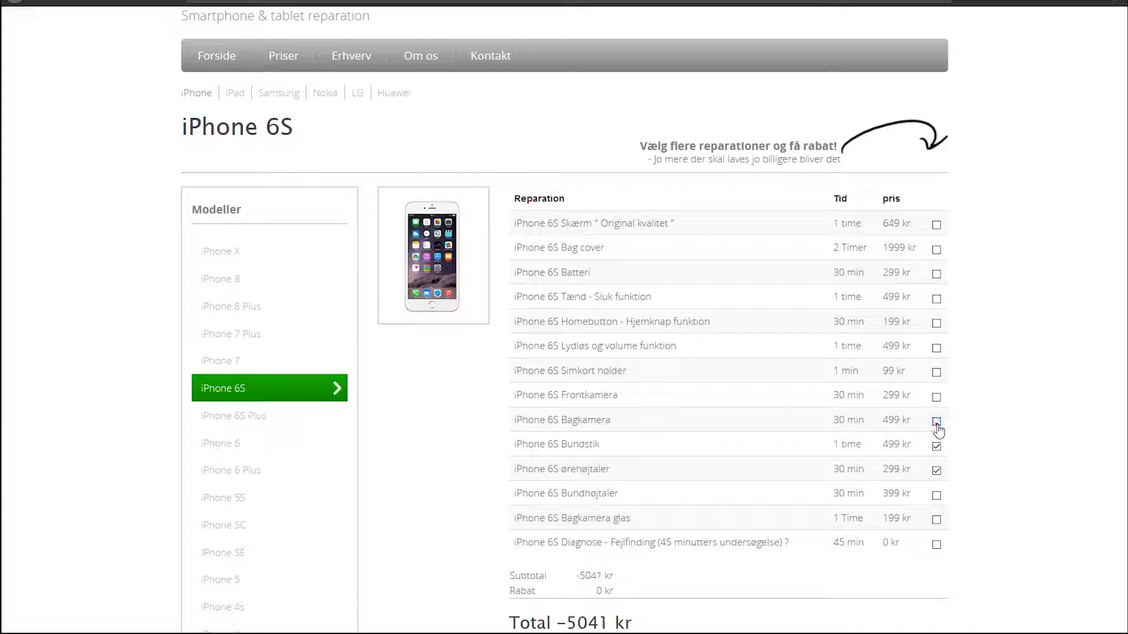
{"action": "scroll", "coordinate": [704, 374], "scroll_direction": "down", "scroll_amount": 2}
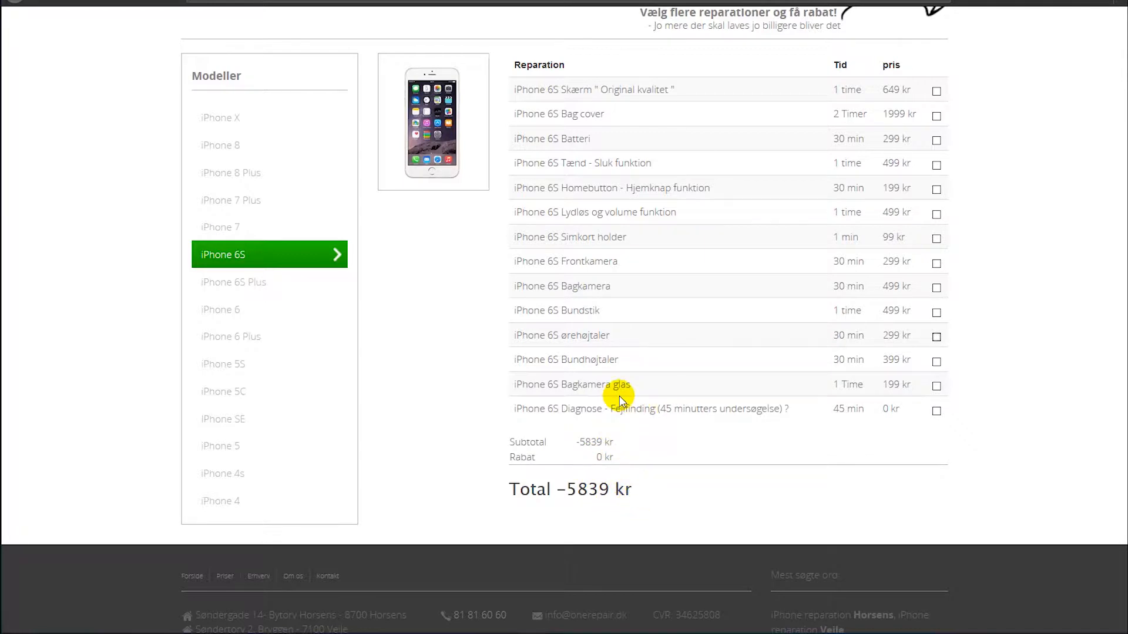
{"action": "scroll", "coordinate": [552, 376], "scroll_direction": "up", "scroll_amount": 1}
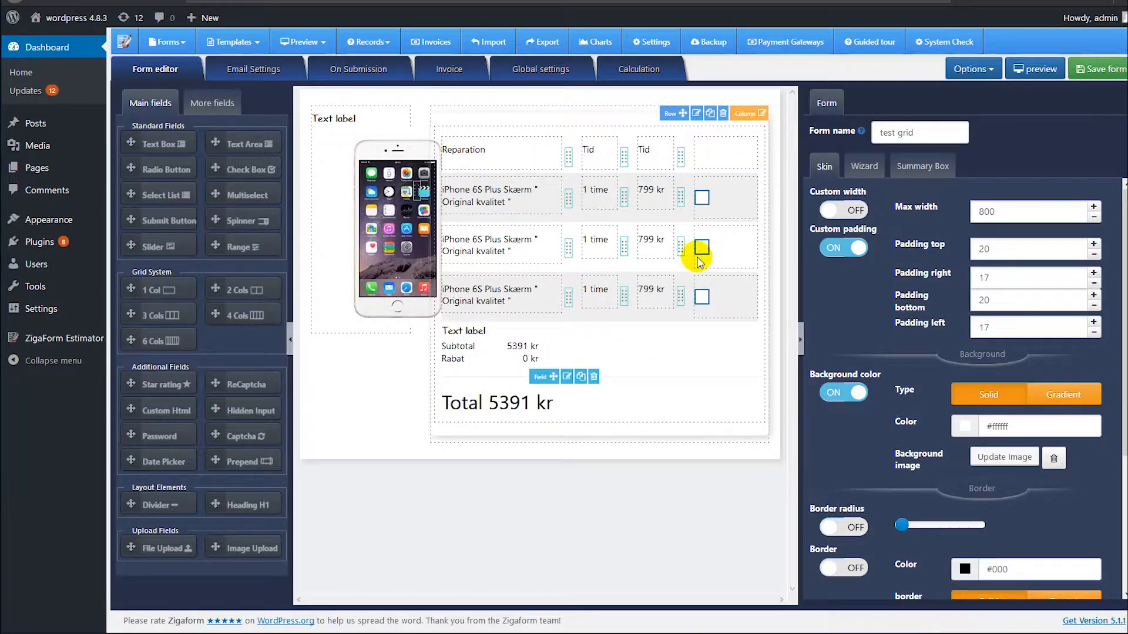
{"action": "left_click", "coordinate": [198, 102]}
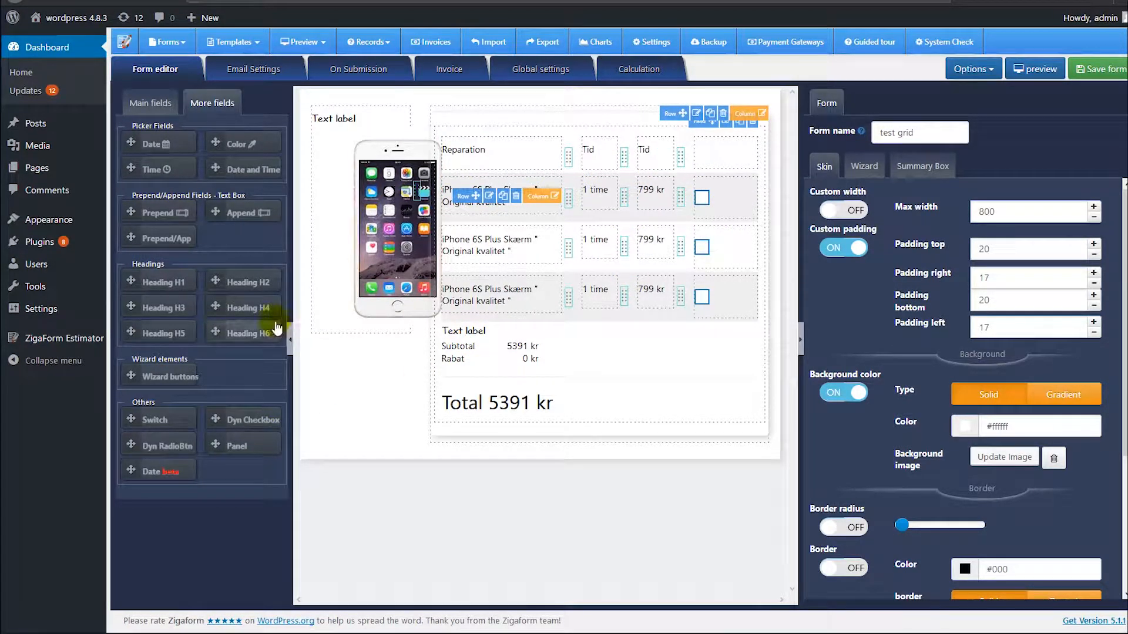
{"action": "left_click", "coordinate": [167, 110]}
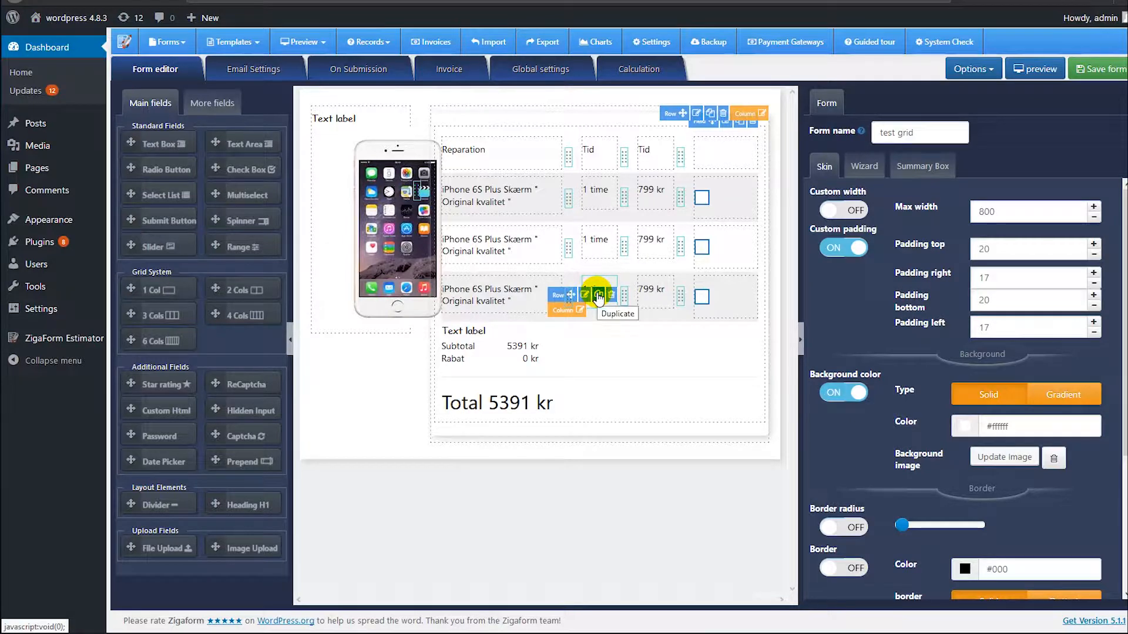
Duplicate the last iPhone 6S Plus repair row and resize its columns, widening the description and narrowing the time and price
{"action": "left_click", "coordinate": [598, 296]}
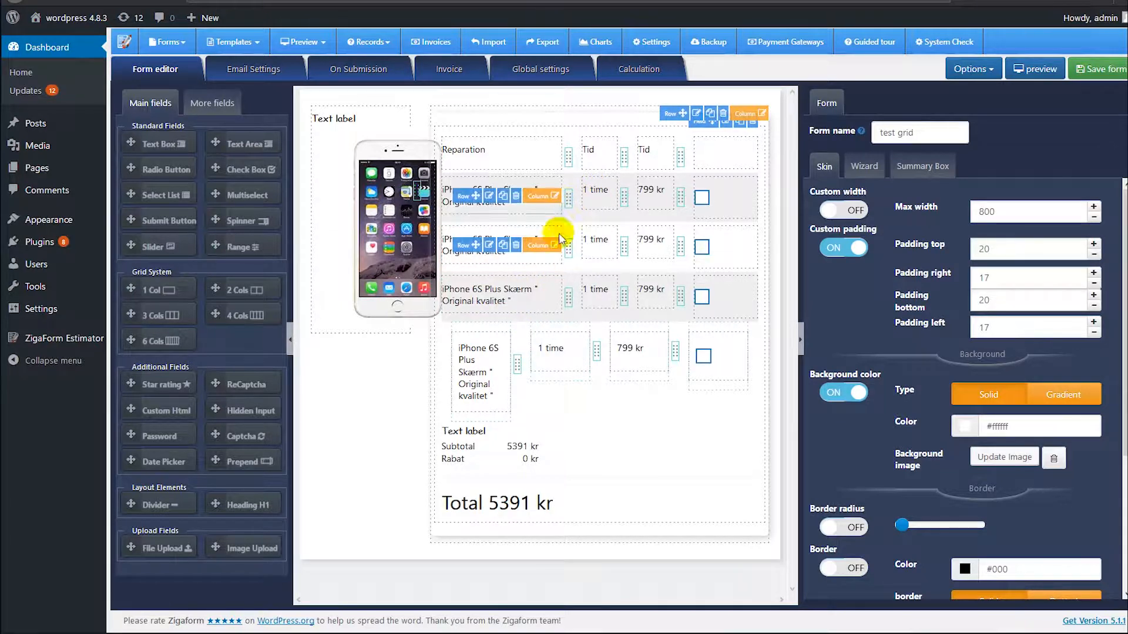
{"action": "left_click_drag", "start_coordinate": [678, 342], "coordinate": [622, 348]}
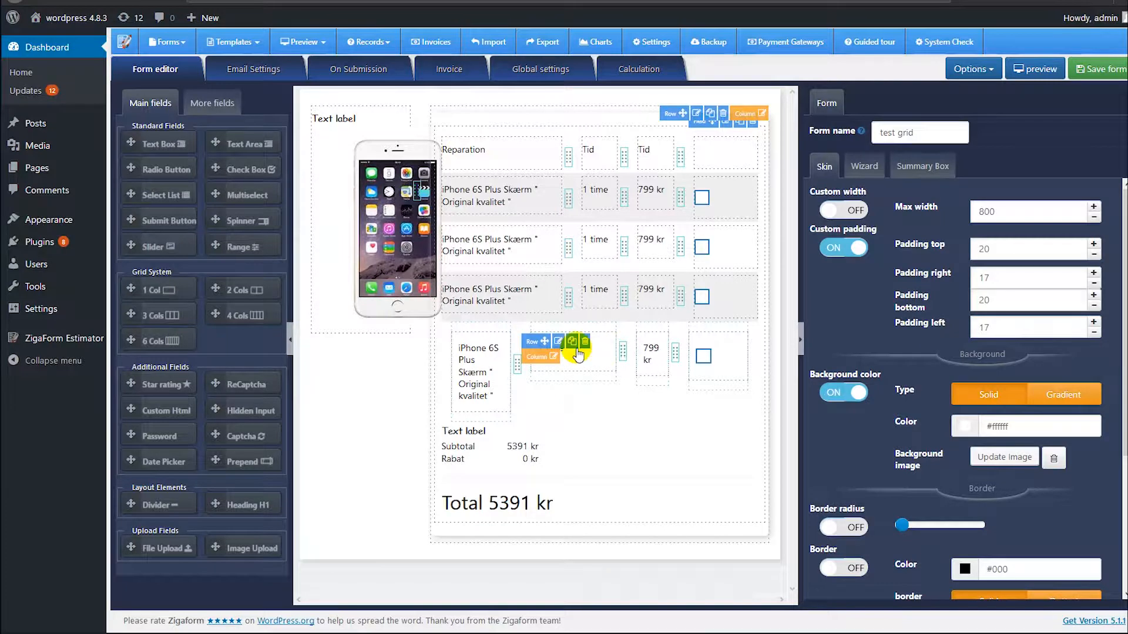
{"action": "left_click_drag", "start_coordinate": [516, 356], "coordinate": [562, 355]}
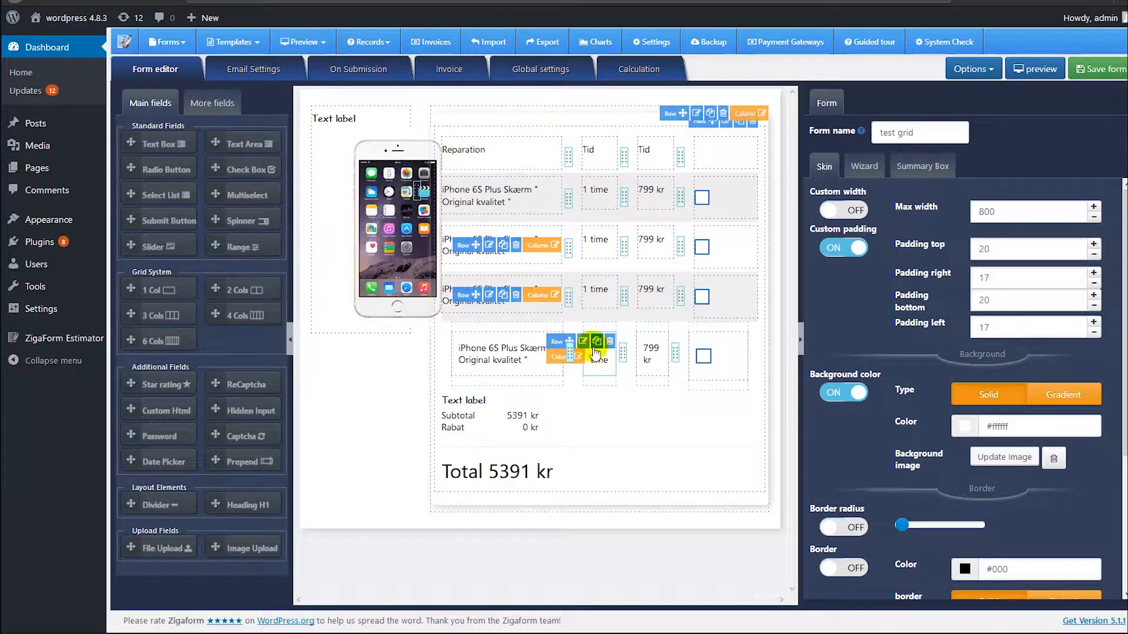
Duplicate the repair row eleven more times, stacking the copies above the subtotal section
{"action": "left_click", "coordinate": [597, 343]}
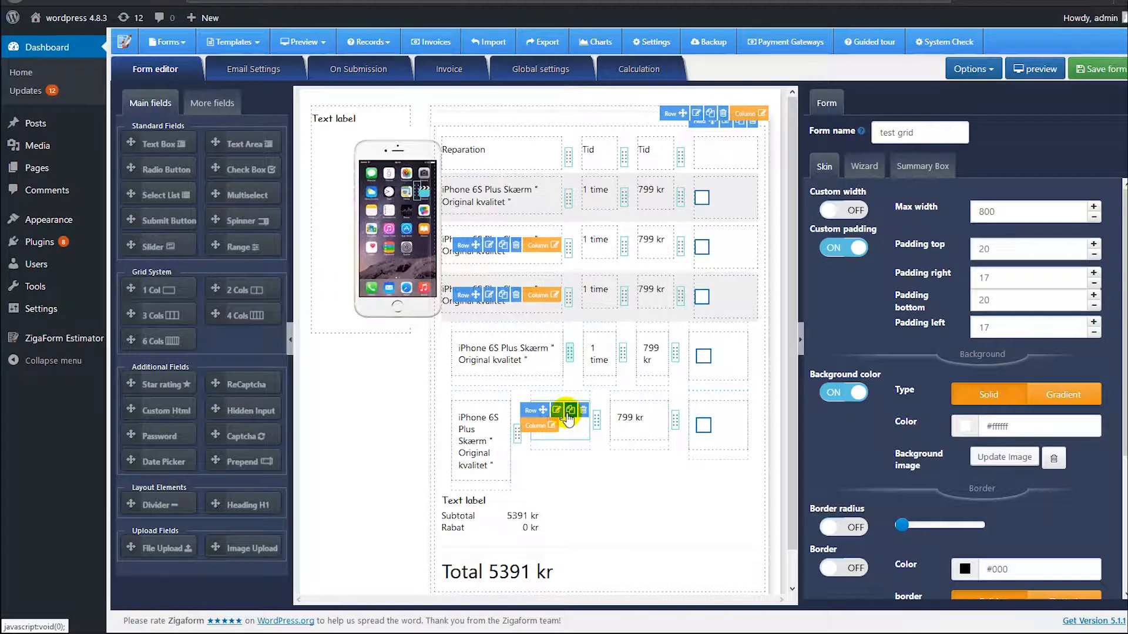
{"action": "left_click", "coordinate": [570, 410]}
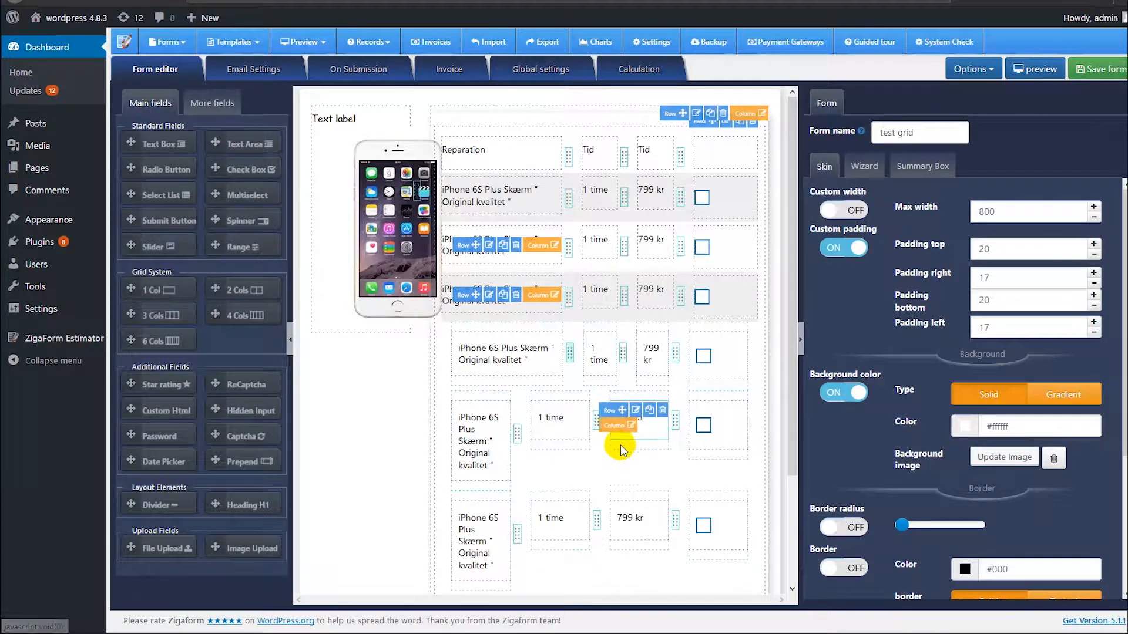
{"action": "scroll", "coordinate": [616, 458], "scroll_direction": "down", "scroll_amount": 1}
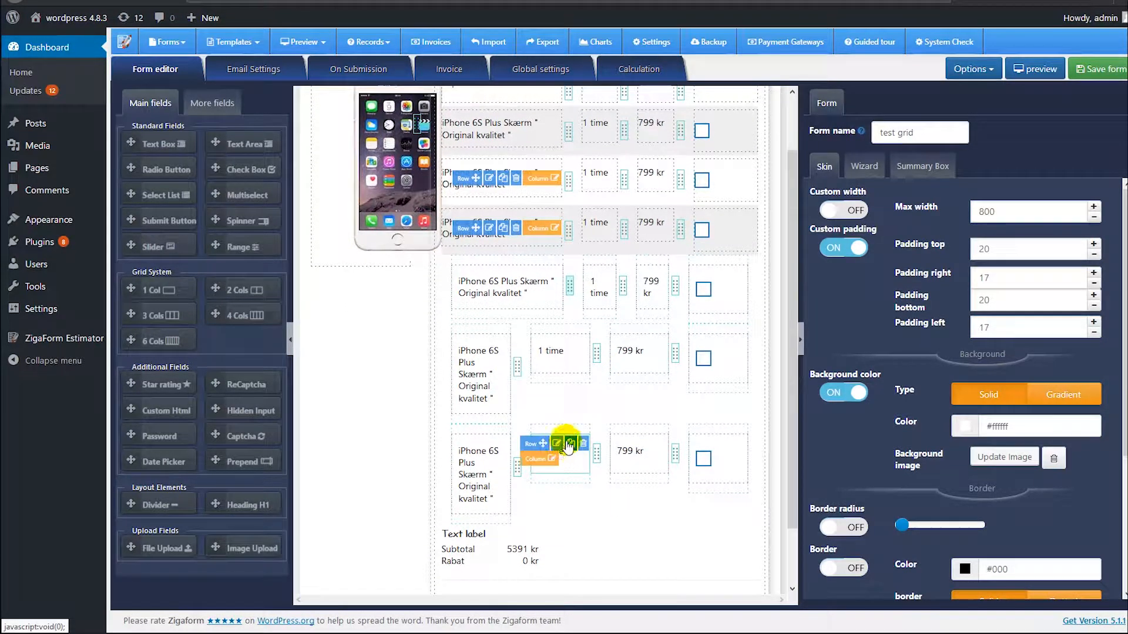
{"action": "left_click", "coordinate": [570, 444]}
{"action": "scroll", "coordinate": [573, 408], "scroll_direction": "down", "scroll_amount": 2}
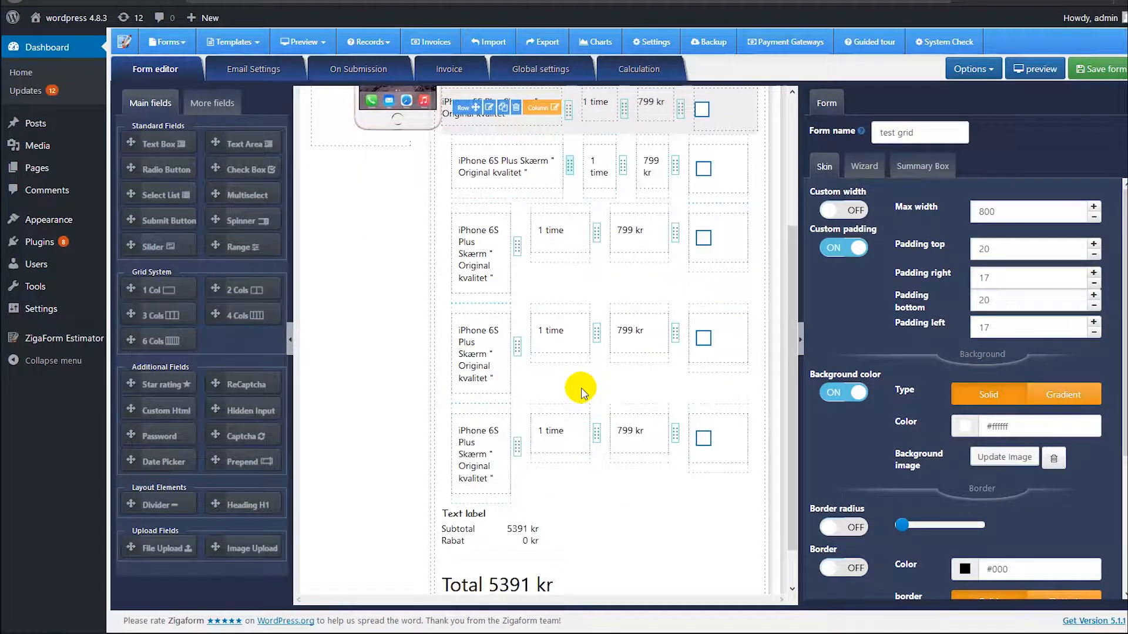
{"action": "scroll", "coordinate": [582, 388], "scroll_direction": "up", "scroll_amount": 5}
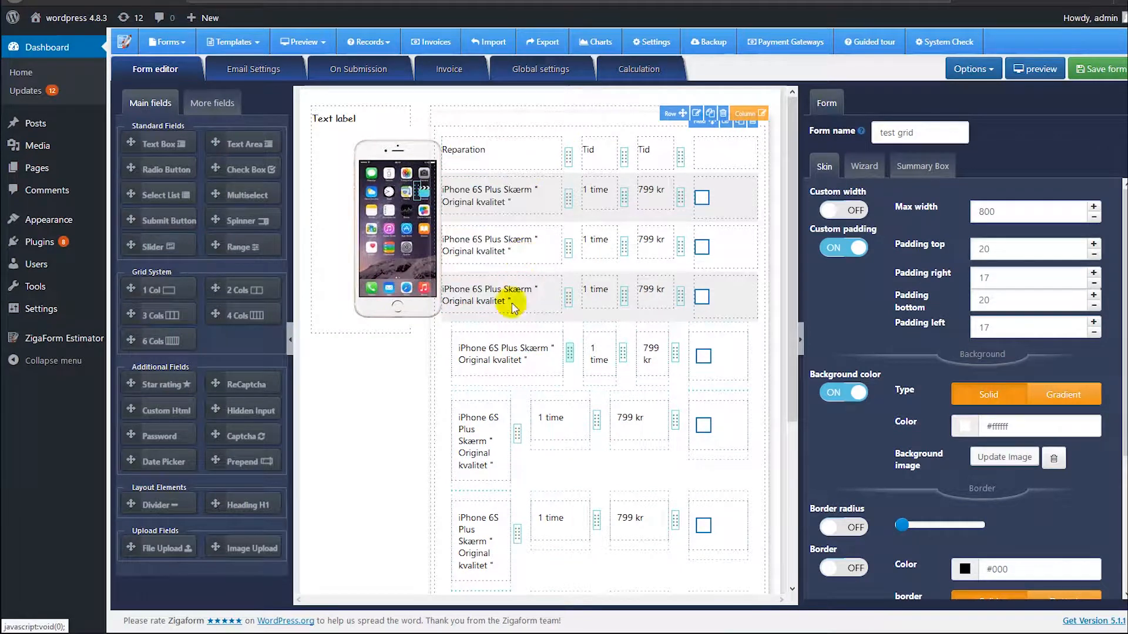
{"action": "scroll", "coordinate": [509, 400], "scroll_direction": "down", "scroll_amount": 3}
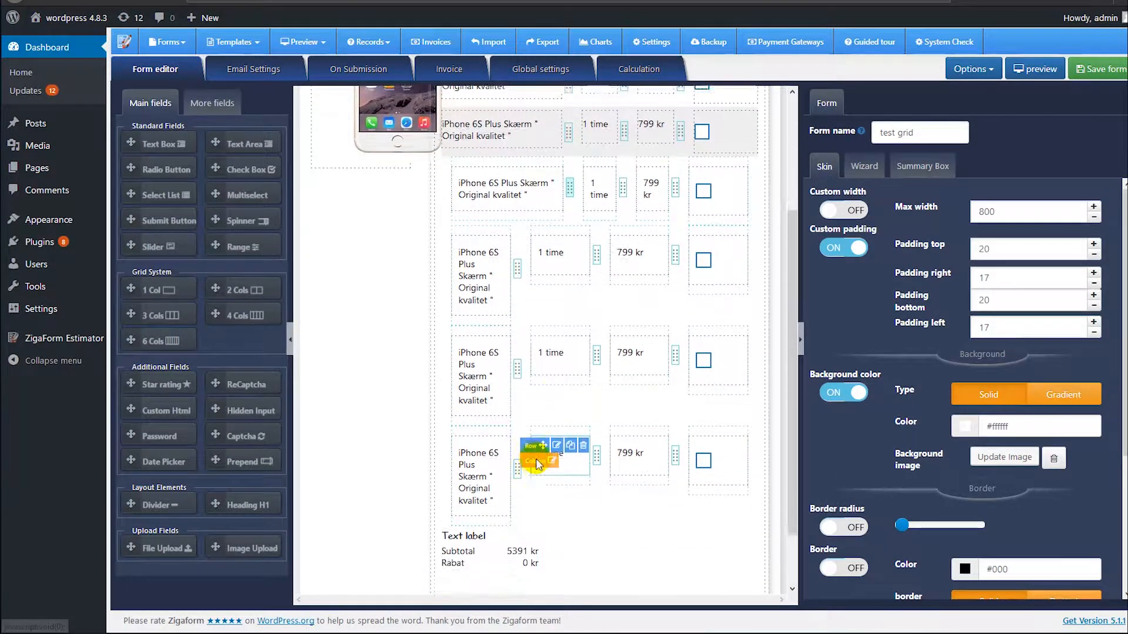
{"action": "left_click", "coordinate": [571, 411]}
{"action": "scroll", "coordinate": [576, 474], "scroll_direction": "down", "scroll_amount": 2}
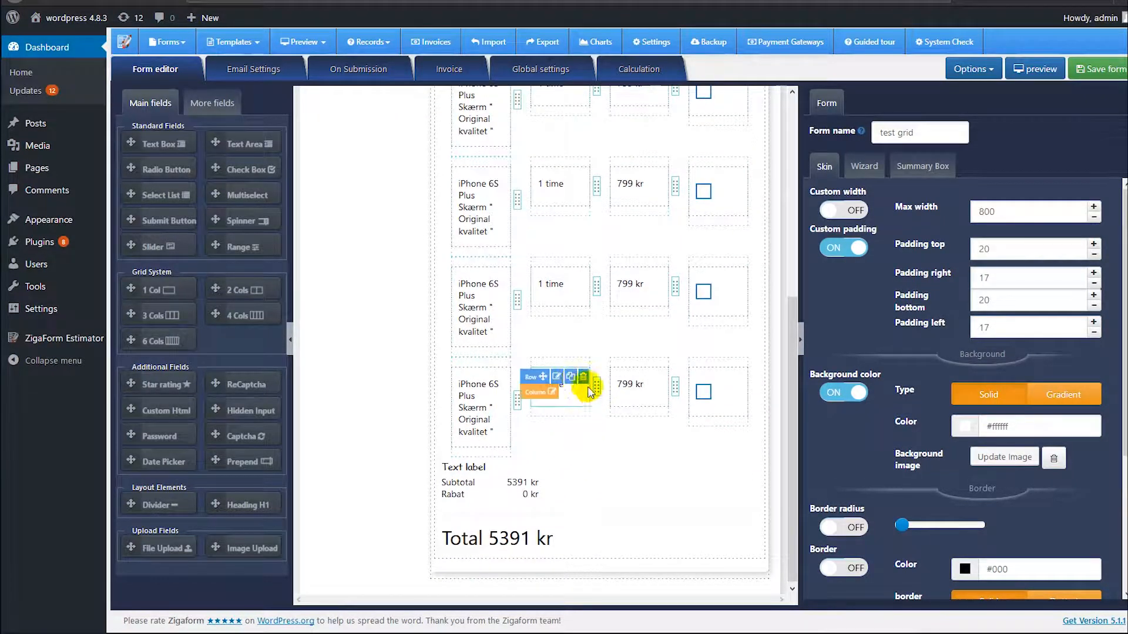
{"action": "left_click", "coordinate": [571, 378]}
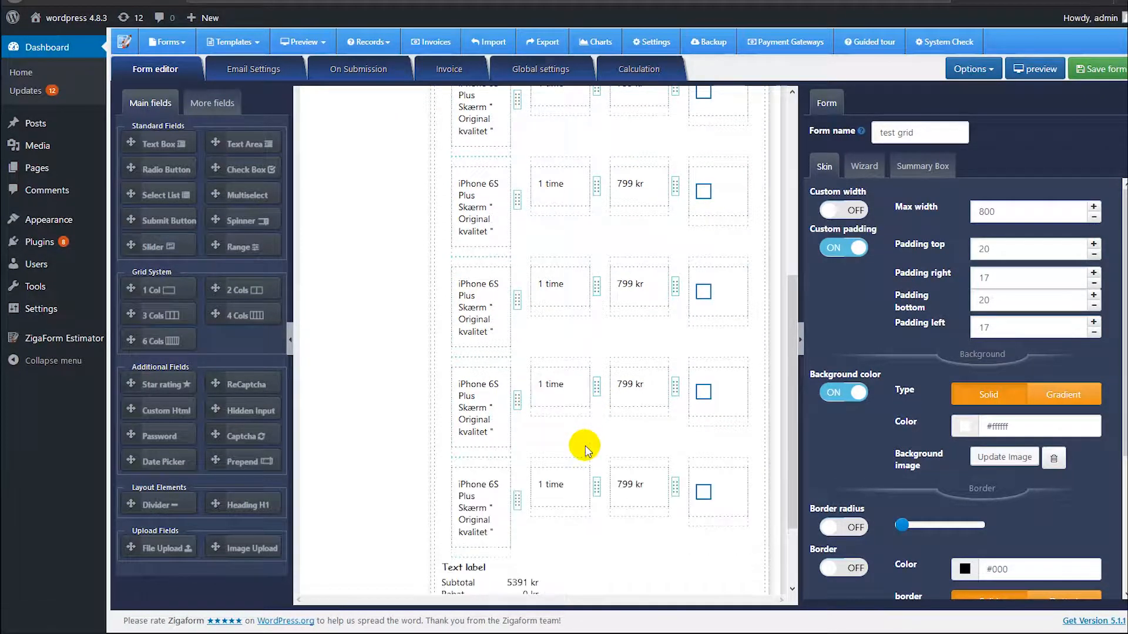
{"action": "scroll", "coordinate": [586, 450], "scroll_direction": "down", "scroll_amount": 2}
{"action": "left_click", "coordinate": [571, 385]}
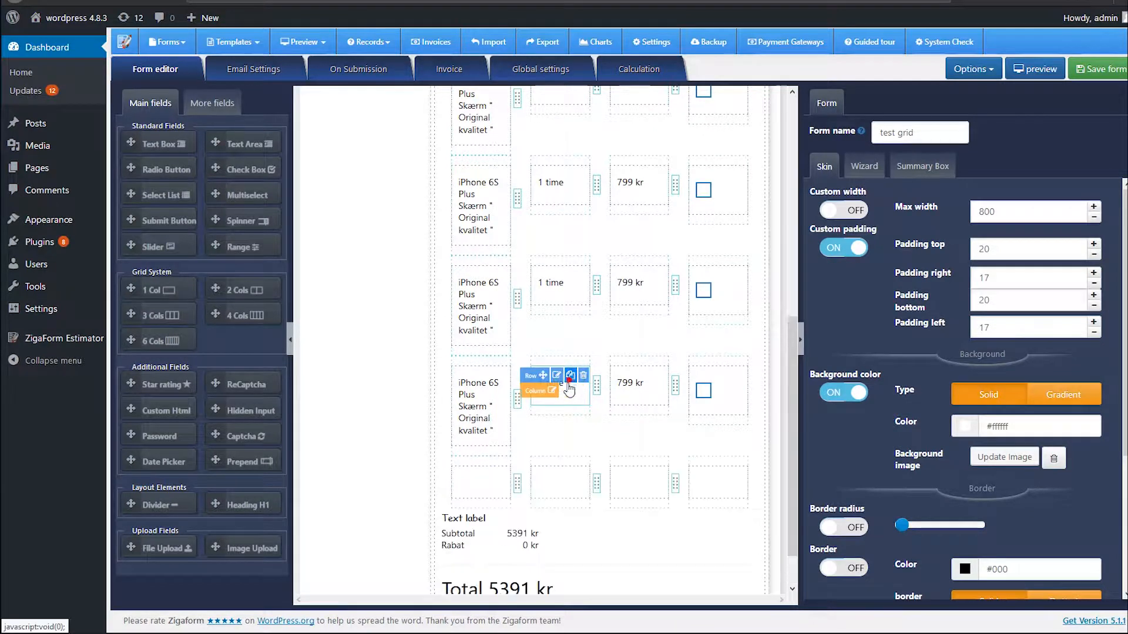
{"action": "scroll", "coordinate": [579, 451], "scroll_direction": "down", "scroll_amount": 2}
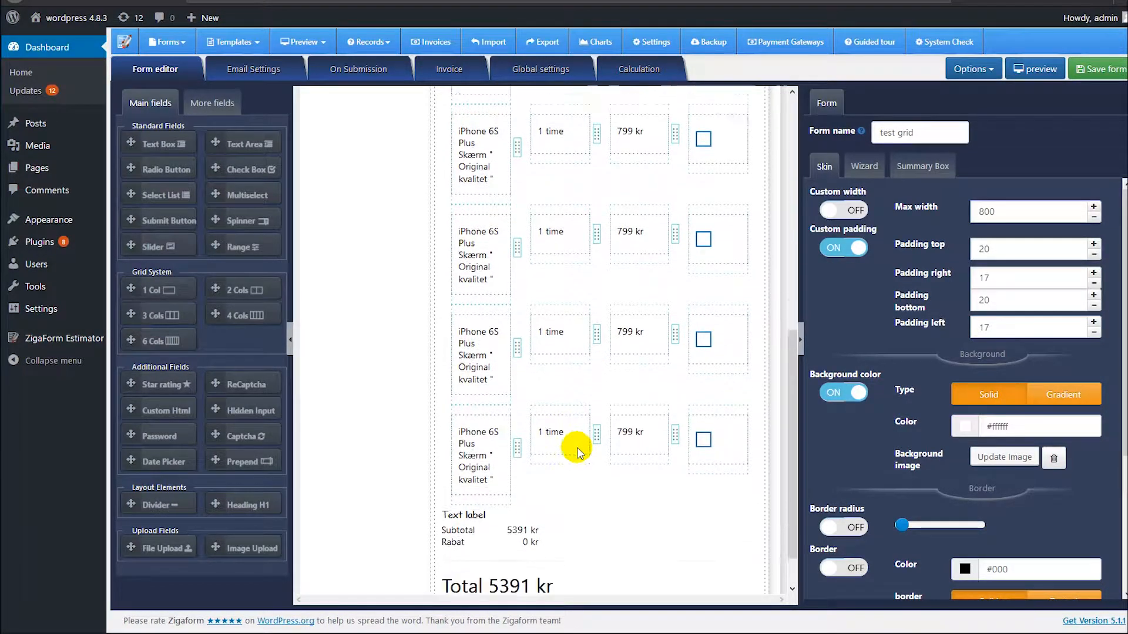
{"action": "left_click", "coordinate": [570, 380]}
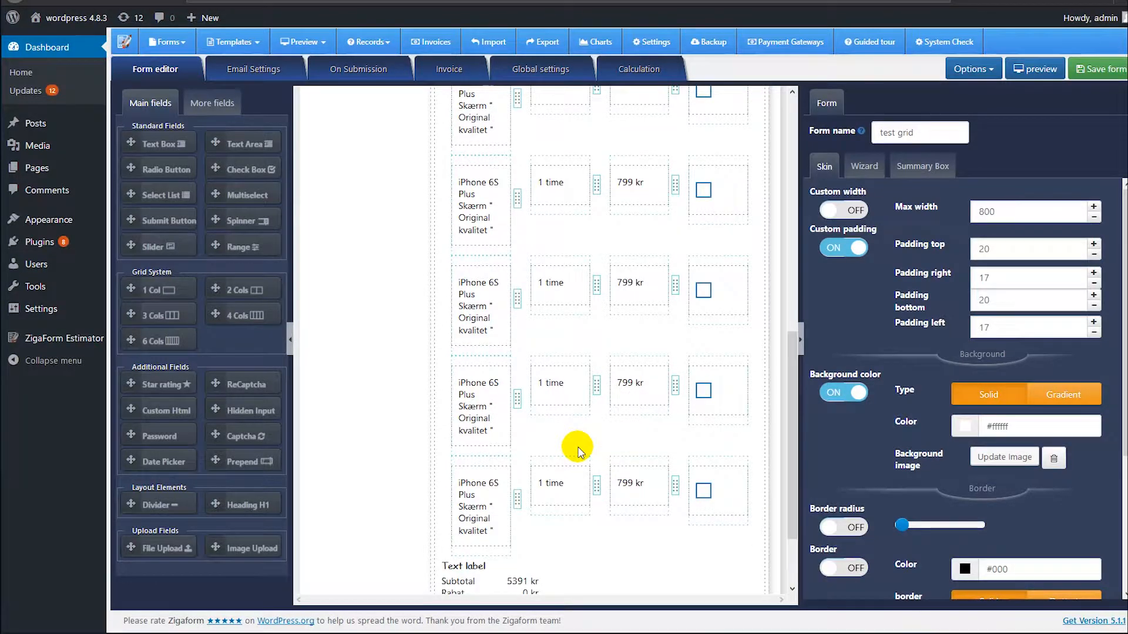
{"action": "scroll", "coordinate": [579, 451], "scroll_direction": "down", "scroll_amount": 1}
{"action": "left_click", "coordinate": [571, 410]}
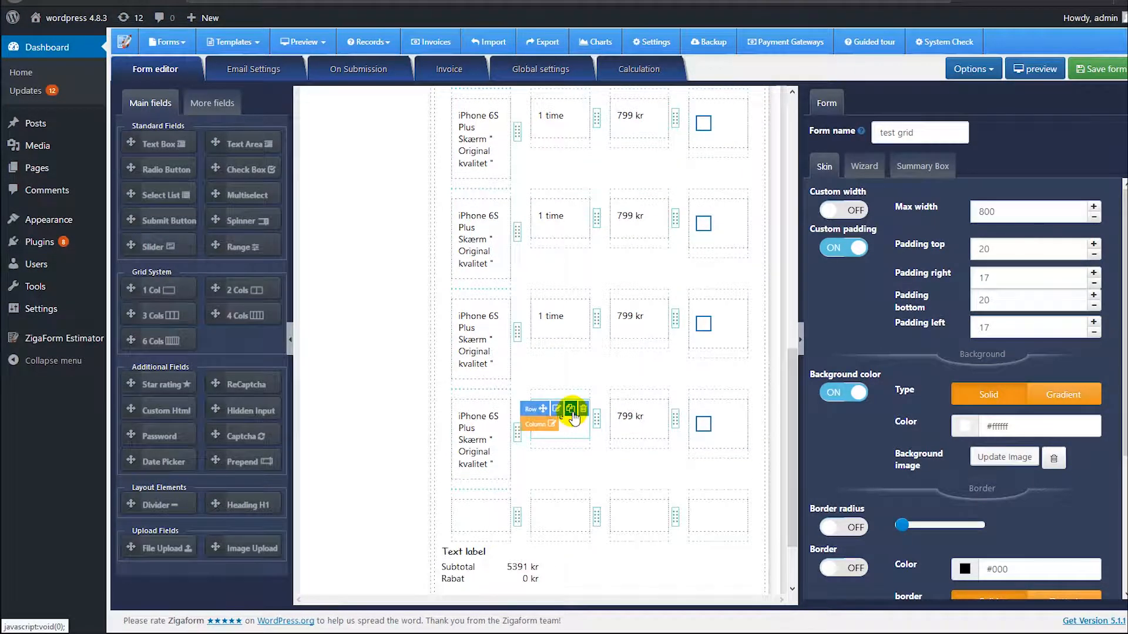
{"action": "scroll", "coordinate": [574, 422], "scroll_direction": "down", "scroll_amount": 3}
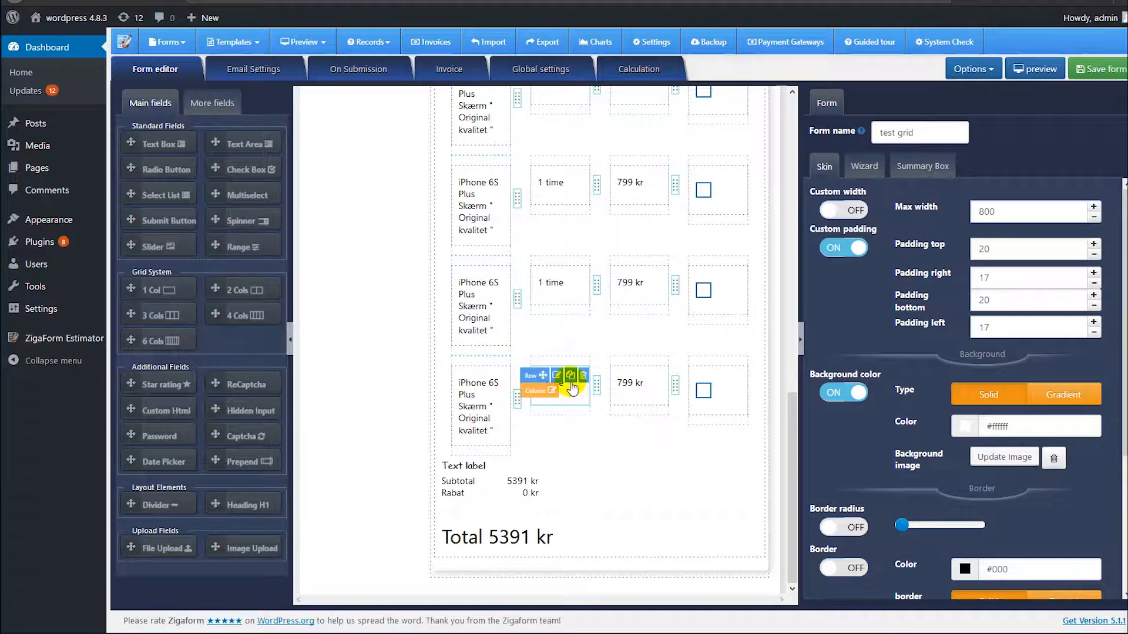
{"action": "left_click", "coordinate": [570, 377]}
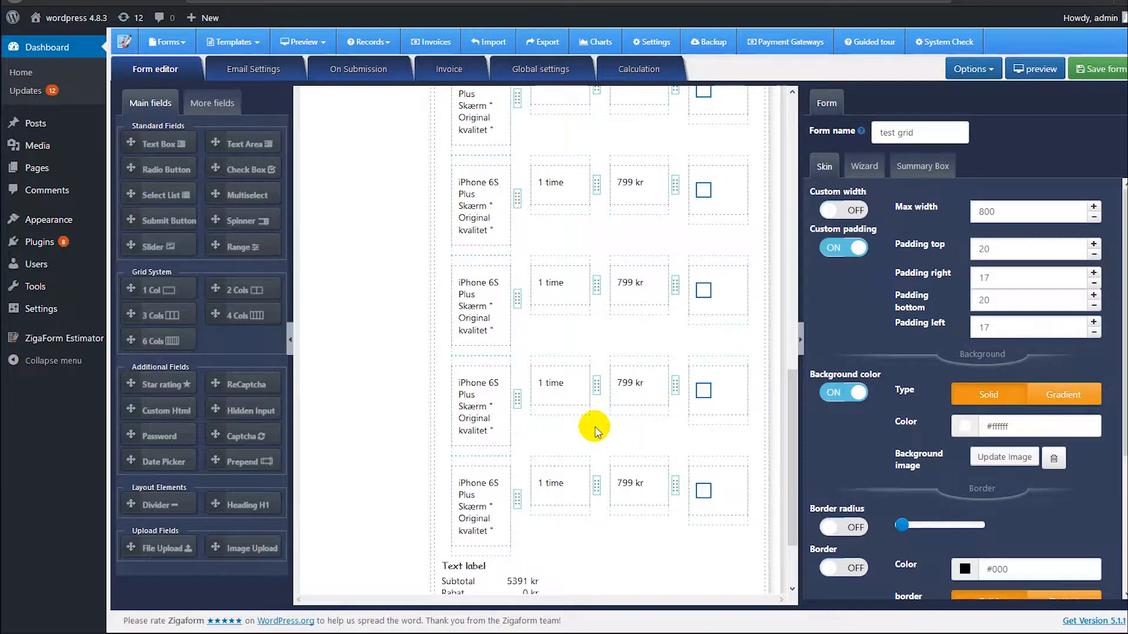
{"action": "scroll", "coordinate": [587, 422], "scroll_direction": "down", "scroll_amount": 1}
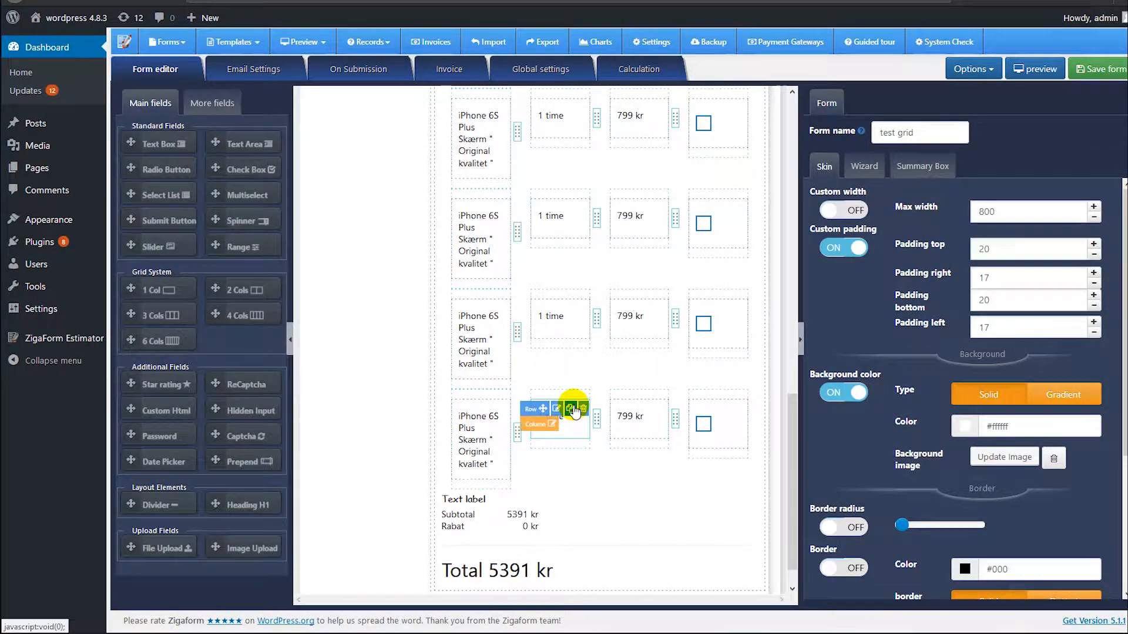
{"action": "left_click", "coordinate": [571, 409]}
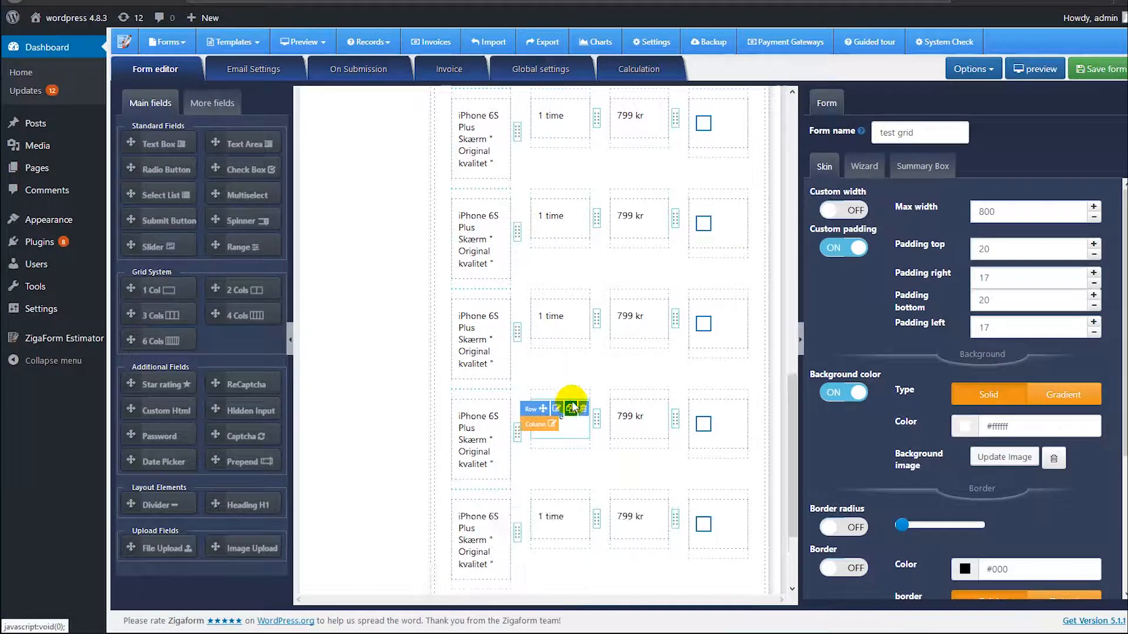
{"action": "scroll", "coordinate": [573, 399], "scroll_direction": "down", "scroll_amount": 2}
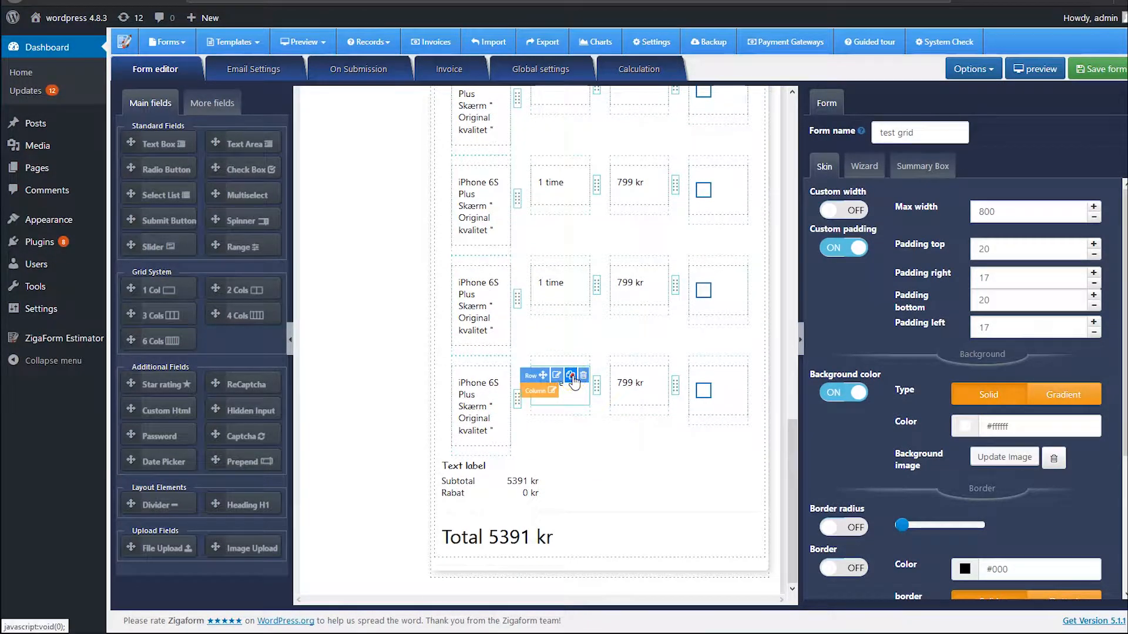
{"action": "left_click", "coordinate": [570, 376]}
Widen the description column and narrow the time and price columns in the first four unadjusted duplicate rows, matching the adjusted copy above them
{"action": "scroll", "coordinate": [593, 444], "scroll_direction": "up", "scroll_amount": 5}
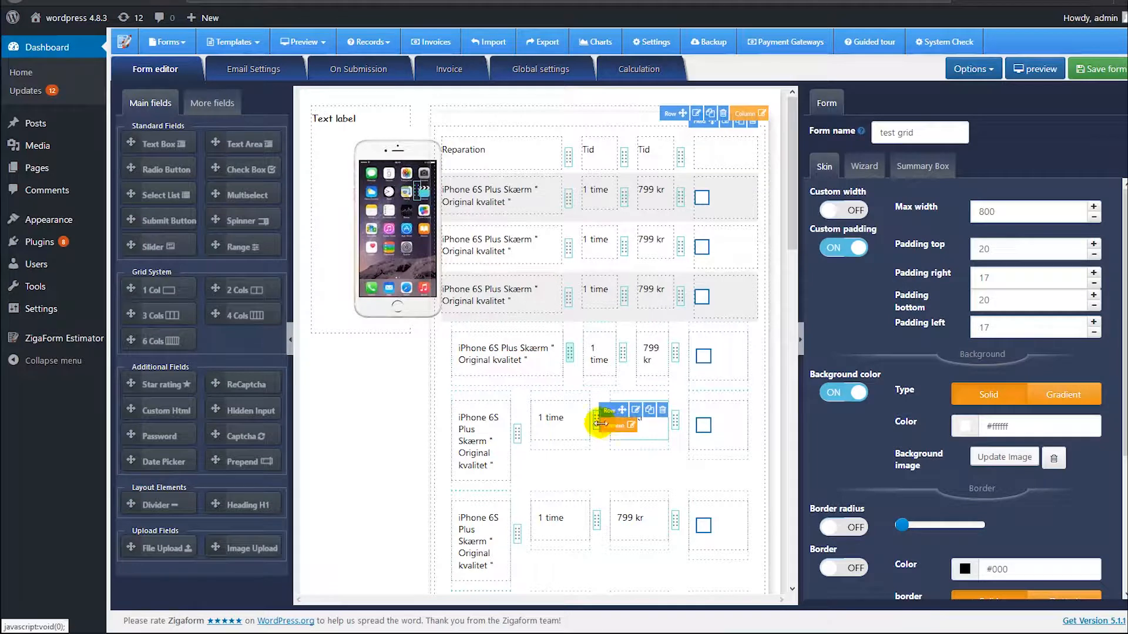
{"action": "left_click_drag", "start_coordinate": [597, 421], "coordinate": [628, 423]}
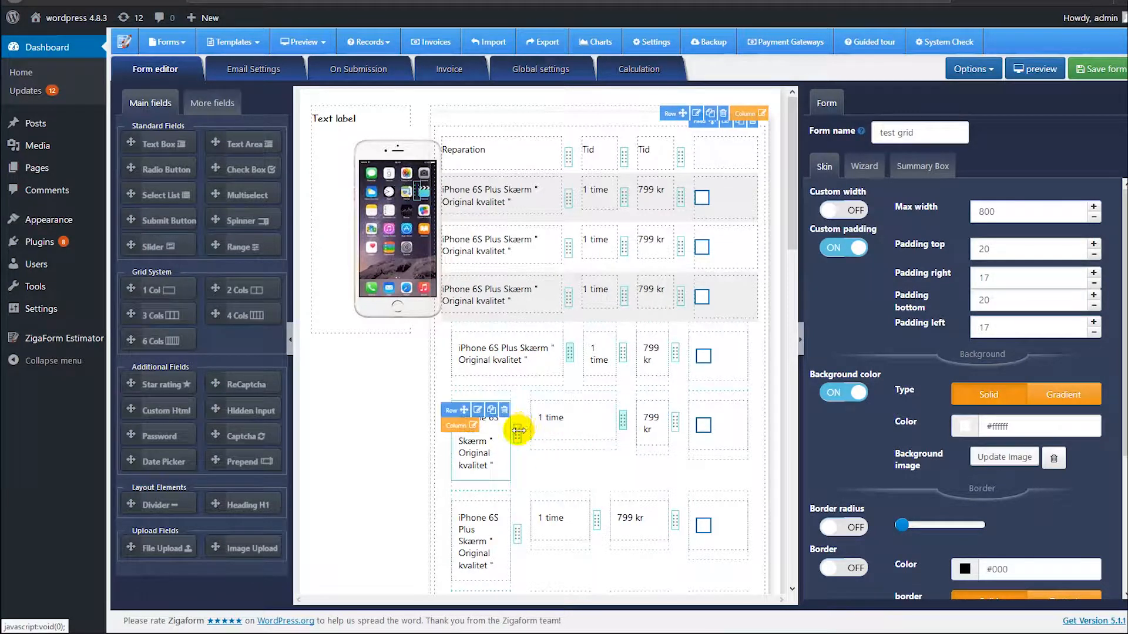
{"action": "left_click_drag", "start_coordinate": [517, 428], "coordinate": [571, 423]}
{"action": "left_click_drag", "start_coordinate": [516, 503], "coordinate": [571, 491]}
{"action": "scroll", "coordinate": [605, 491], "scroll_direction": "down", "scroll_amount": 2}
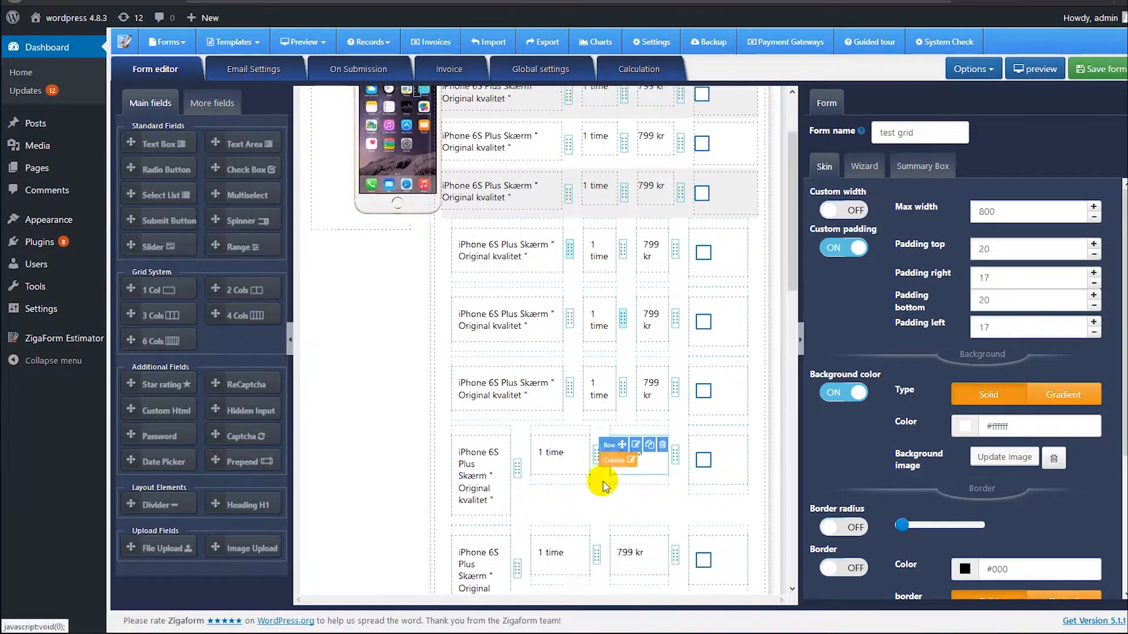
{"action": "left_click_drag", "start_coordinate": [519, 433], "coordinate": [573, 432]}
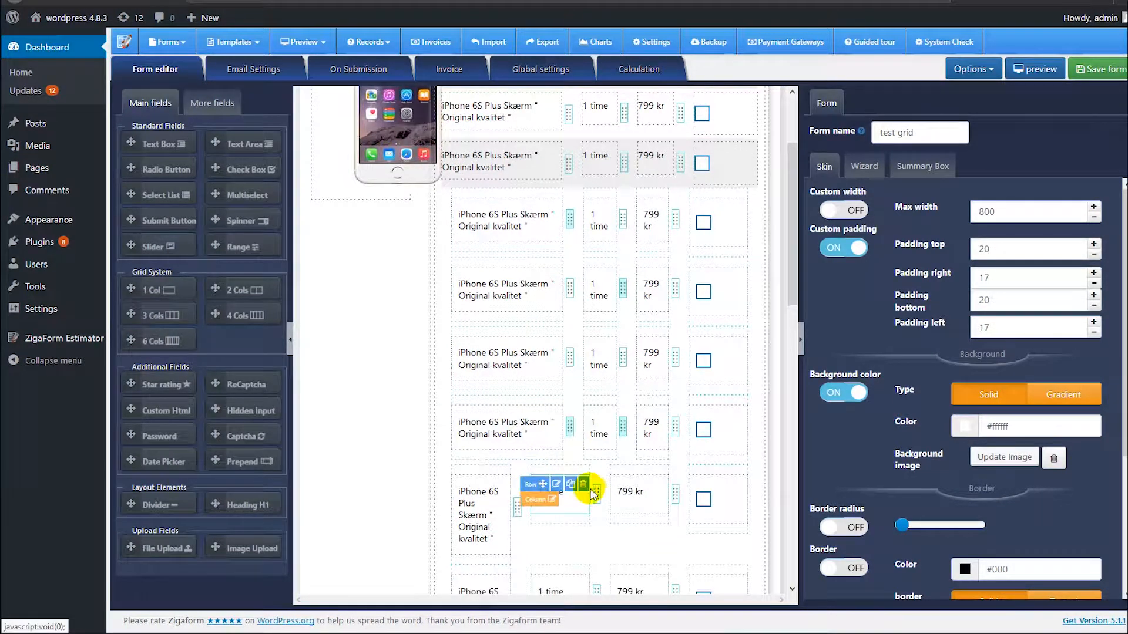
{"action": "left_click_drag", "start_coordinate": [596, 492], "coordinate": [620, 492]}
{"action": "left_click_drag", "start_coordinate": [520, 506], "coordinate": [559, 507]}
Give the next three duplicated repair rows the same wide description column and narrow time and price columns
{"action": "scroll", "coordinate": [596, 499], "scroll_direction": "down", "scroll_amount": 2}
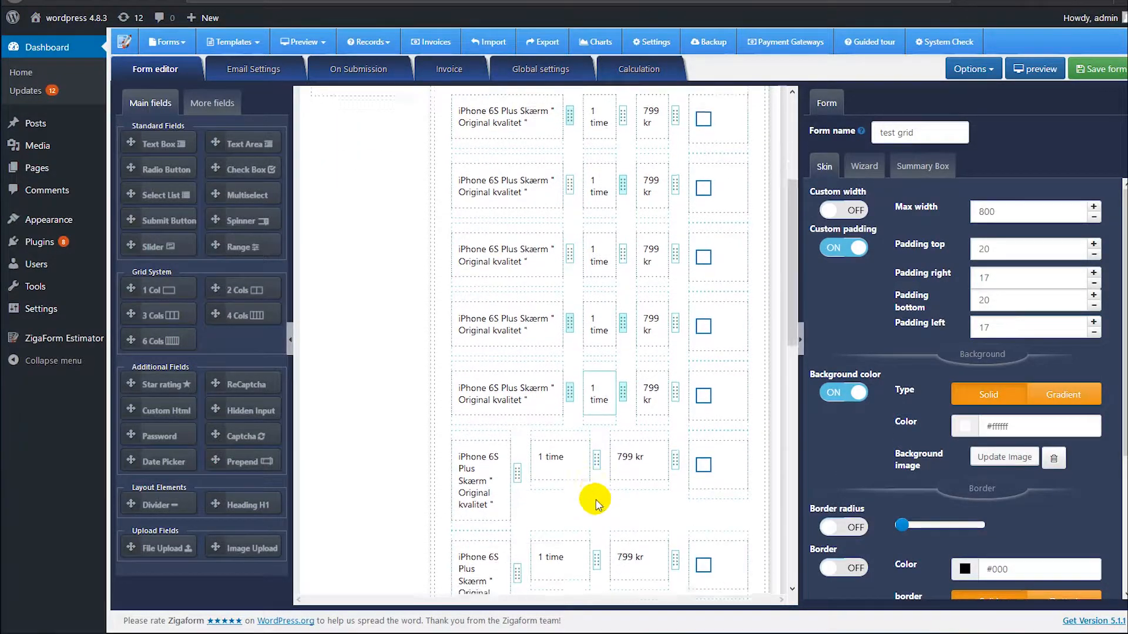
{"action": "left_click_drag", "start_coordinate": [595, 432], "coordinate": [622, 434]}
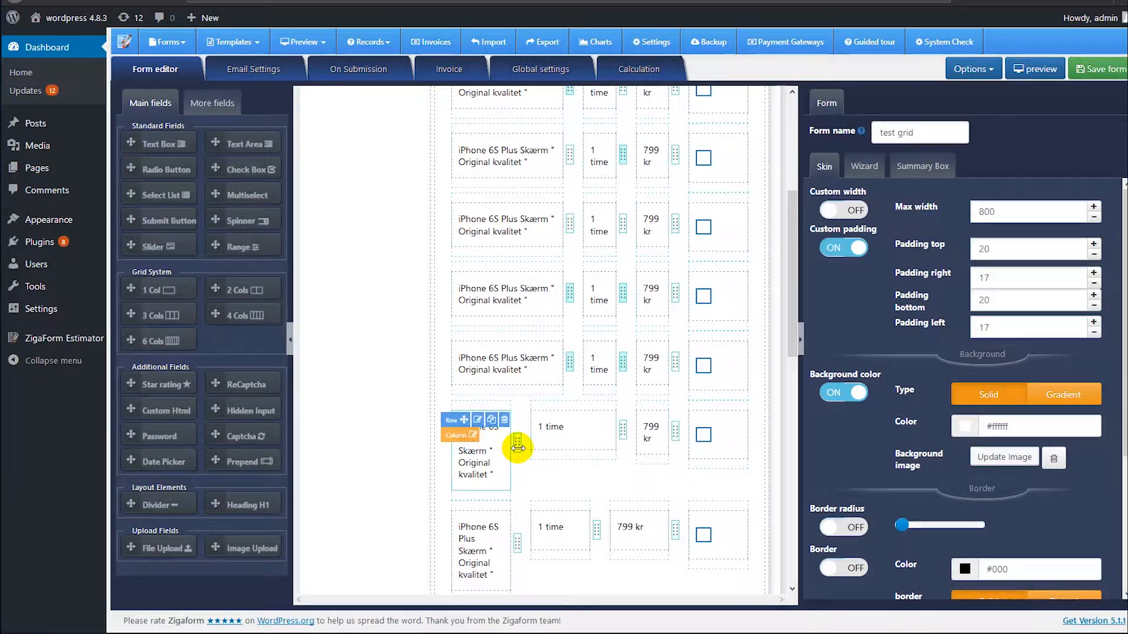
{"action": "left_click_drag", "start_coordinate": [514, 451], "coordinate": [561, 449]}
{"action": "left_click_drag", "start_coordinate": [600, 495], "coordinate": [516, 511]}
{"action": "left_click_drag", "start_coordinate": [551, 507], "coordinate": [568, 506]}
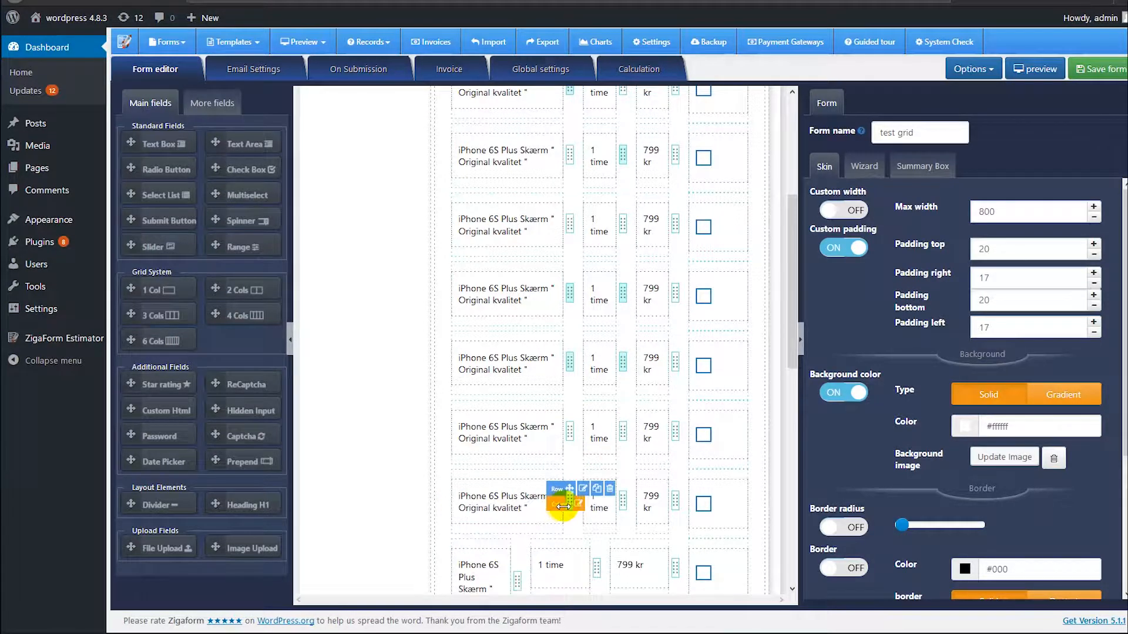
{"action": "scroll", "coordinate": [589, 479], "scroll_direction": "down", "scroll_amount": 3}
{"action": "left_click_drag", "start_coordinate": [596, 369], "coordinate": [623, 372]}
{"action": "left_click_drag", "start_coordinate": [514, 384], "coordinate": [568, 375]}
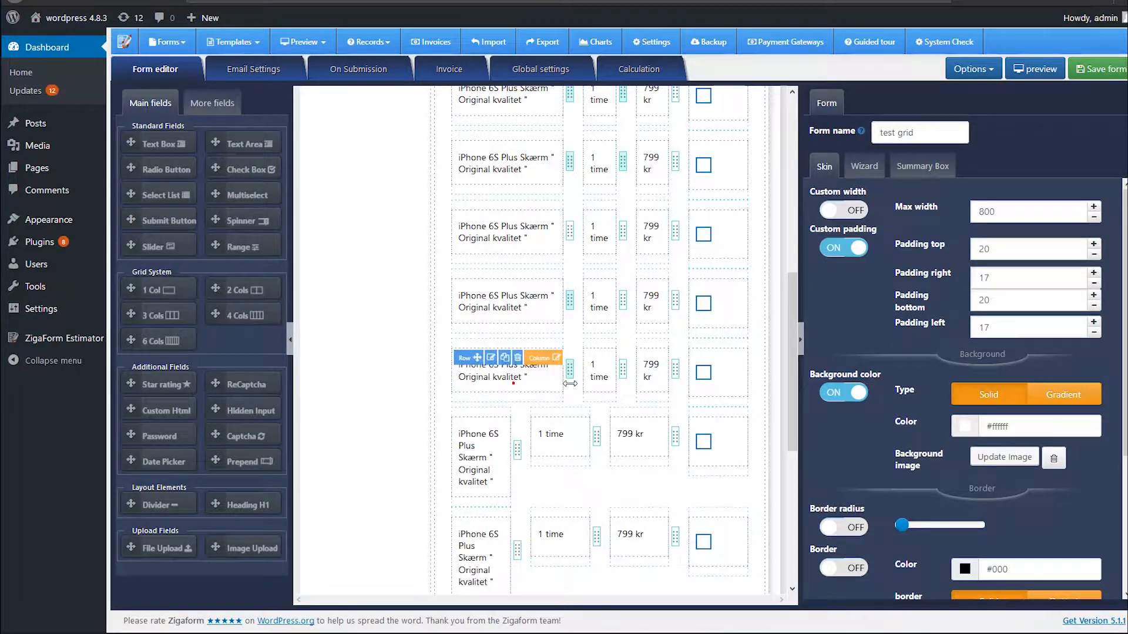
Widen the description column and narrow the time and price columns in the next two unadjusted repair rows
{"action": "left_click_drag", "start_coordinate": [598, 440], "coordinate": [624, 442]}
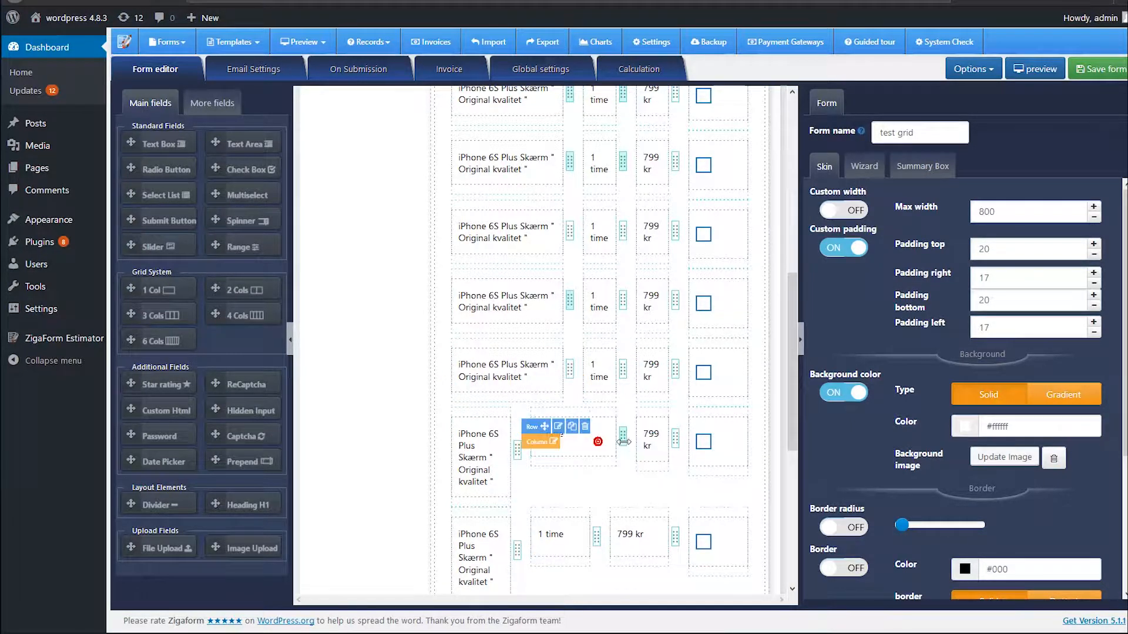
{"action": "left_click_drag", "start_coordinate": [517, 449], "coordinate": [559, 449]}
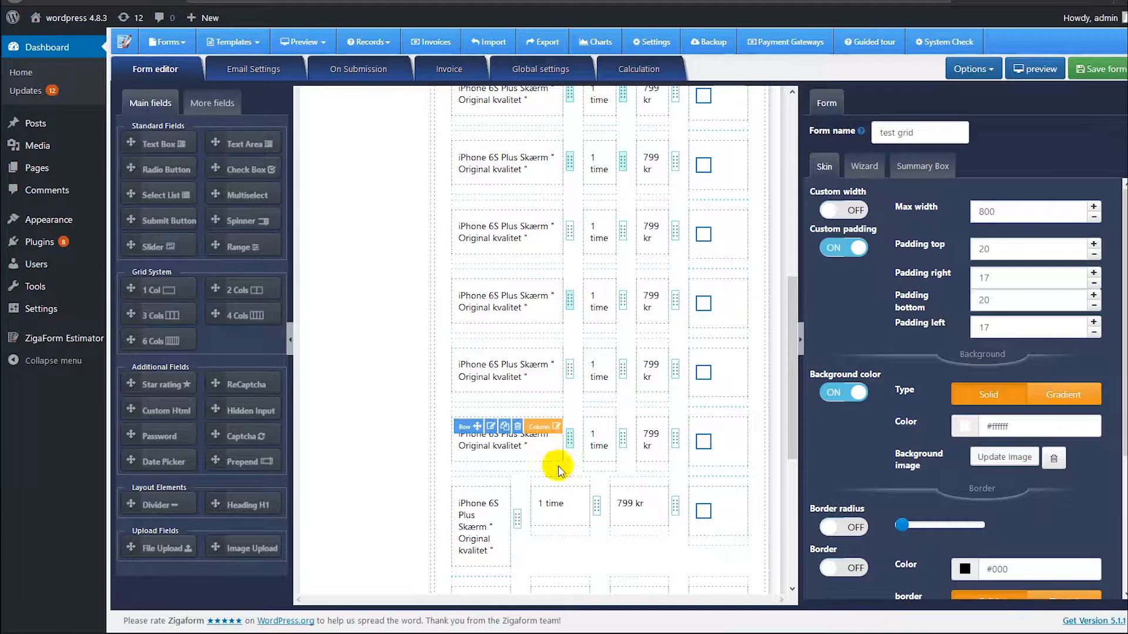
{"action": "left_click_drag", "start_coordinate": [516, 504], "coordinate": [622, 503]}
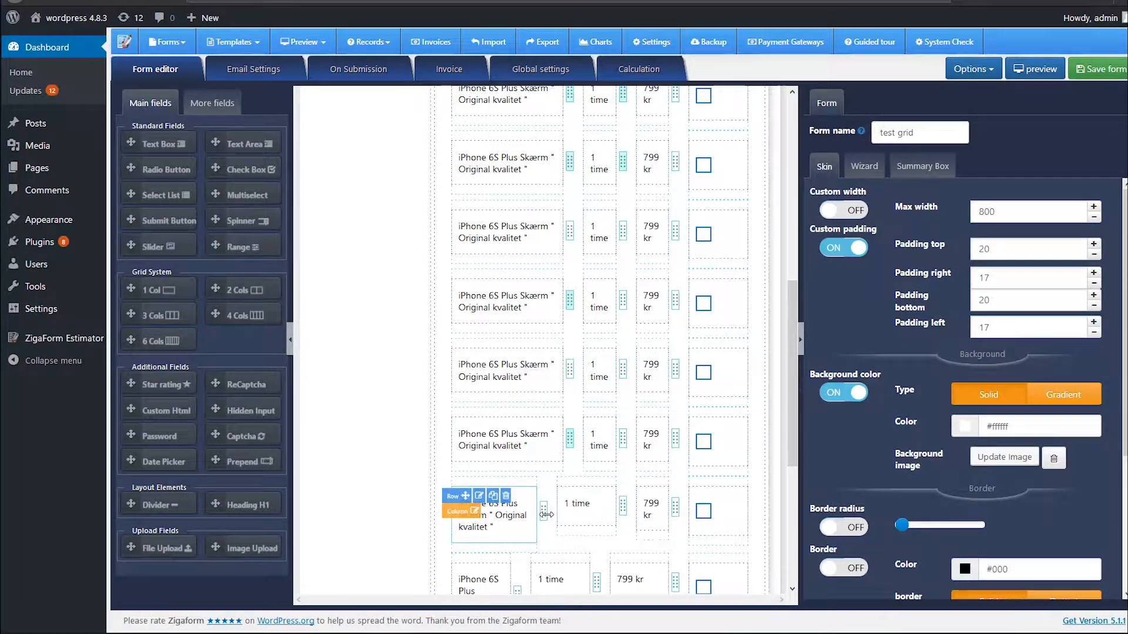
{"action": "left_click_drag", "start_coordinate": [543, 513], "coordinate": [569, 508]}
Match the last two repair rows above the subtotal to the others with a wide description and narrow time and price columns
{"action": "scroll", "coordinate": [604, 488], "scroll_direction": "down", "scroll_amount": 5}
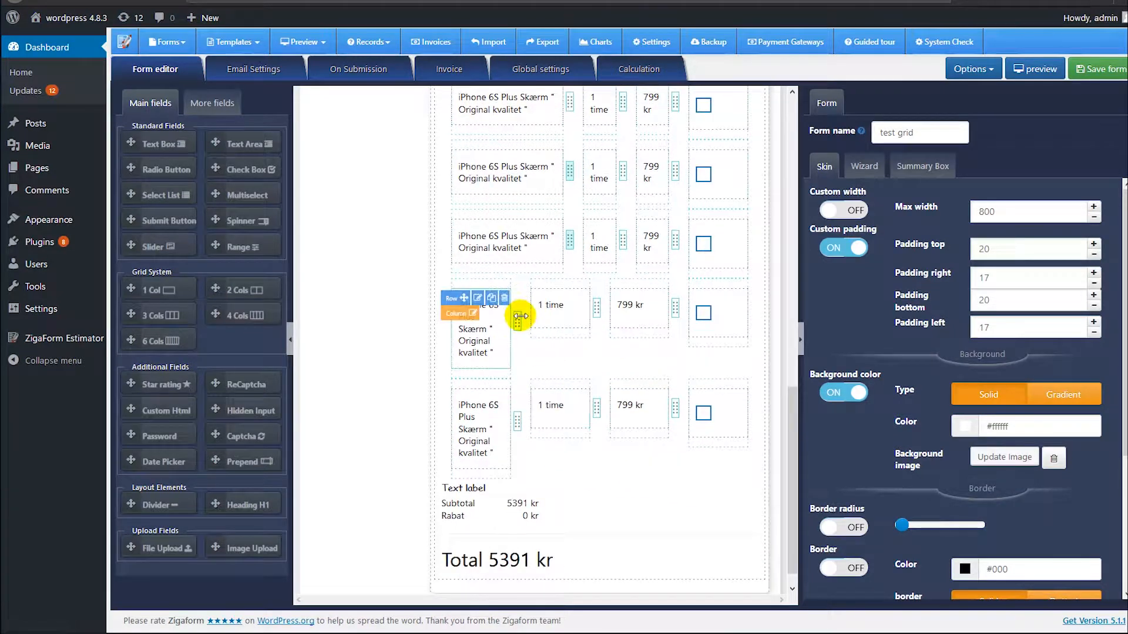
{"action": "left_click_drag", "start_coordinate": [597, 310], "coordinate": [623, 310]}
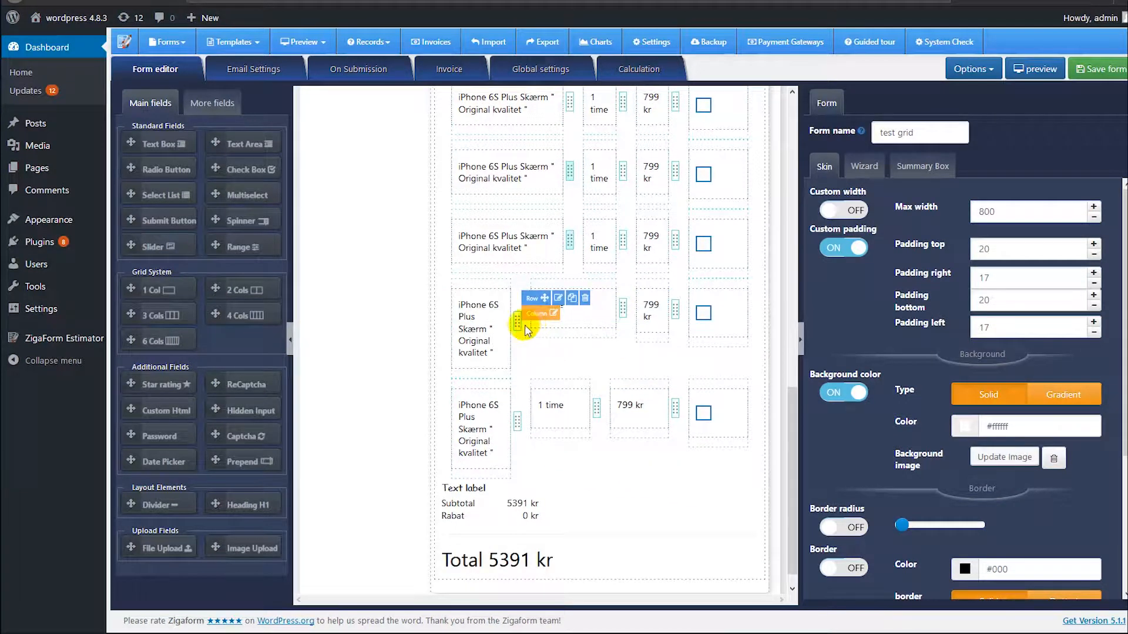
{"action": "left_click_drag", "start_coordinate": [520, 325], "coordinate": [574, 325]}
{"action": "left_click_drag", "start_coordinate": [596, 384], "coordinate": [622, 385]}
{"action": "left_click_drag", "start_coordinate": [535, 393], "coordinate": [566, 390]}
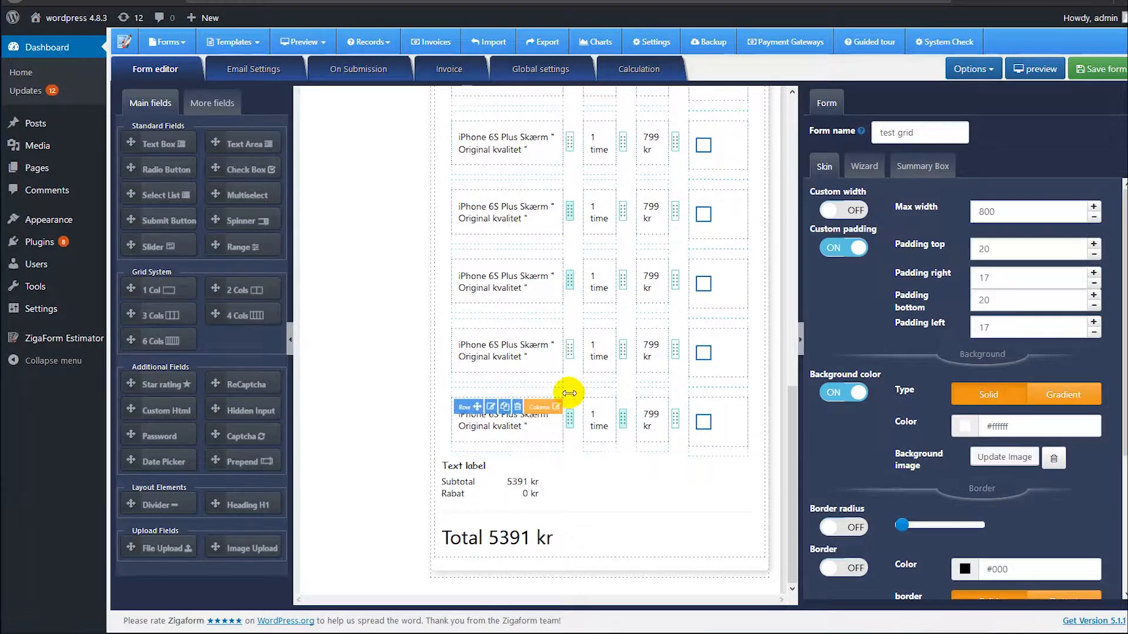
Give the fourth repair row a gray background, zero margins, 5 top and bottom padding, and zero left and right padding
{"action": "scroll", "coordinate": [587, 403], "scroll_direction": "up", "scroll_amount": 5}
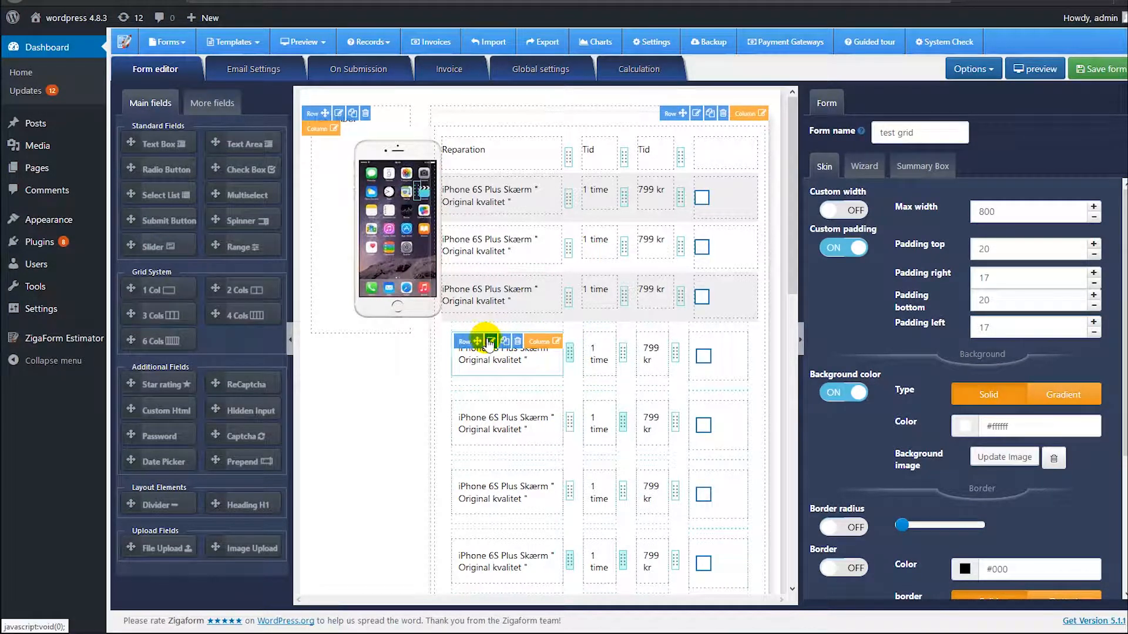
{"action": "left_click", "coordinate": [491, 341]}
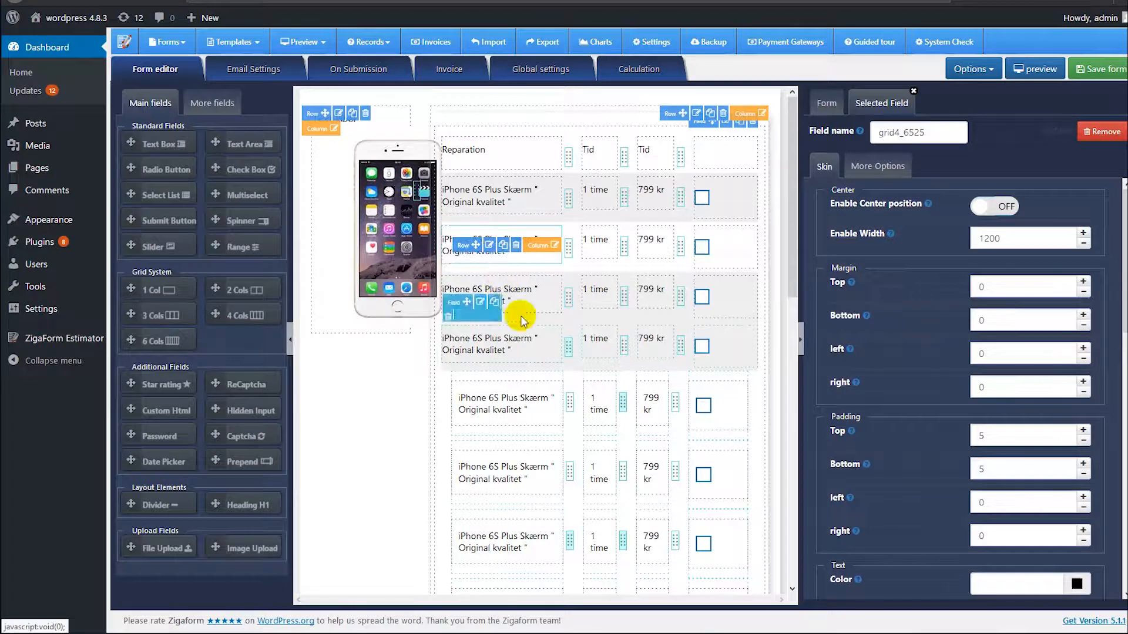
Change the second repair row's description content to "iPhone 6S Bag cover"
{"action": "left_click", "coordinate": [478, 257]}
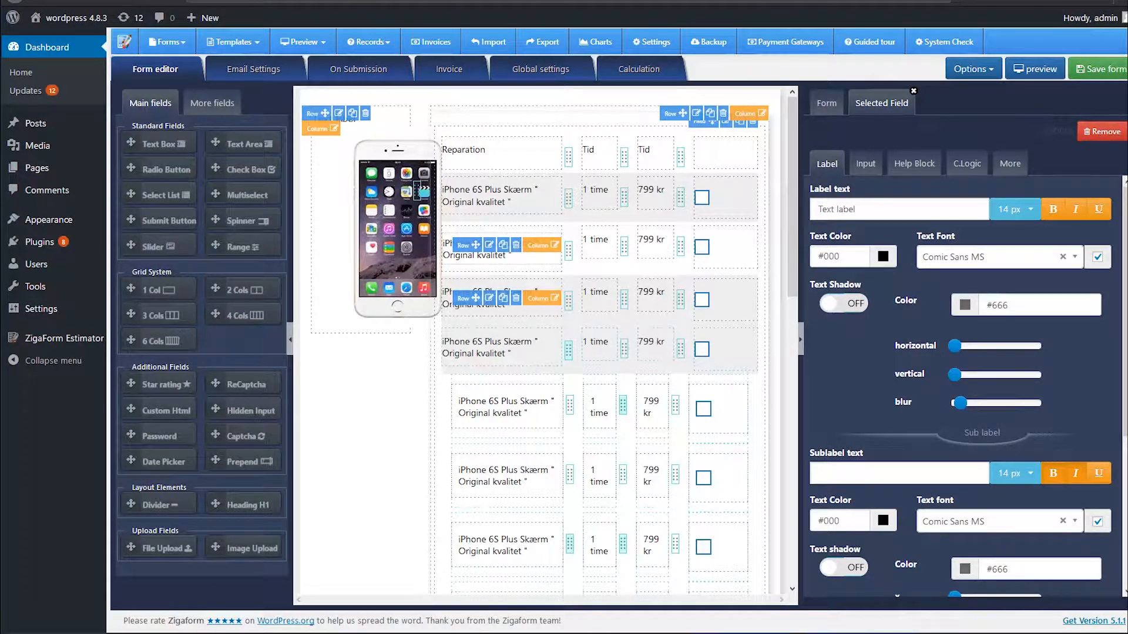
{"action": "triple_click", "coordinate": [881, 202]}
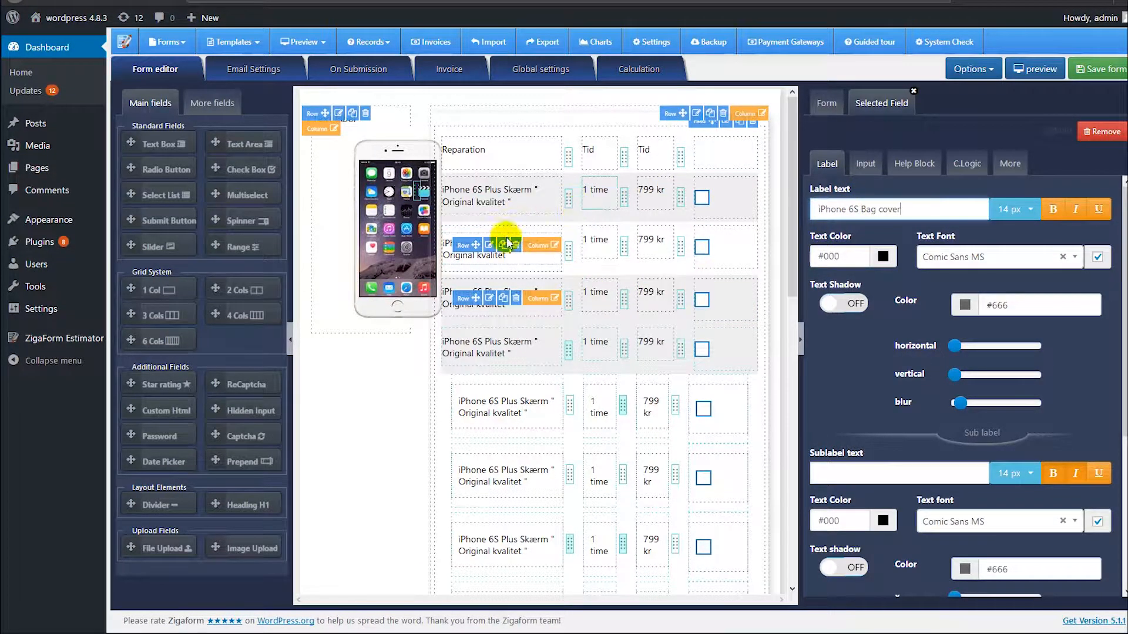
{"action": "left_click", "coordinate": [862, 166]}
{"action": "left_click", "coordinate": [835, 170]}
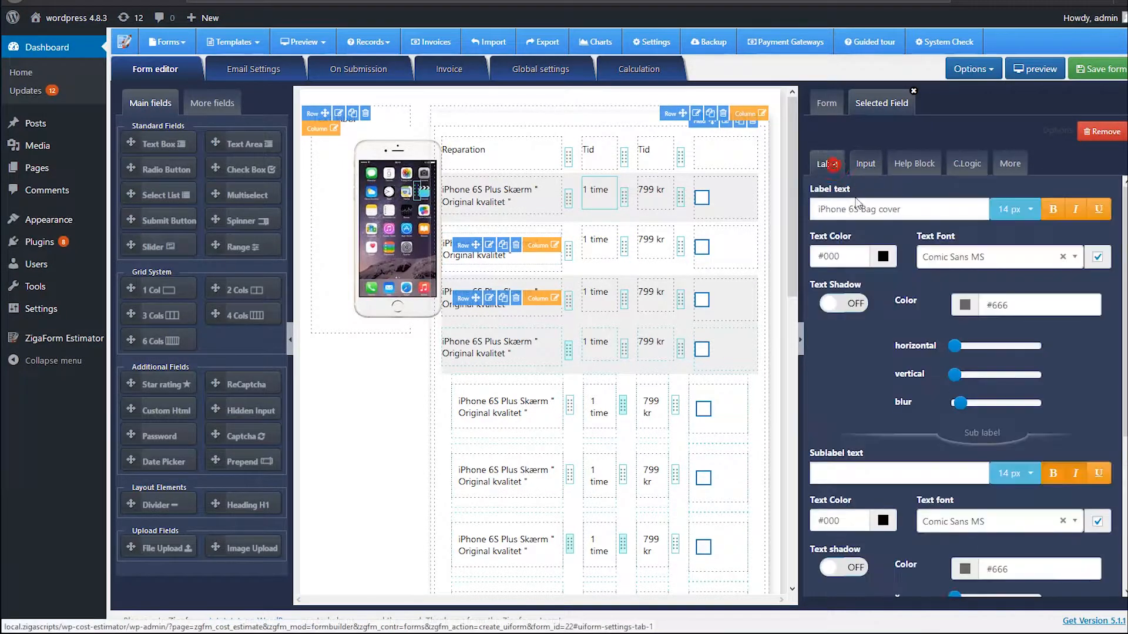
{"action": "left_click", "coordinate": [867, 171]}
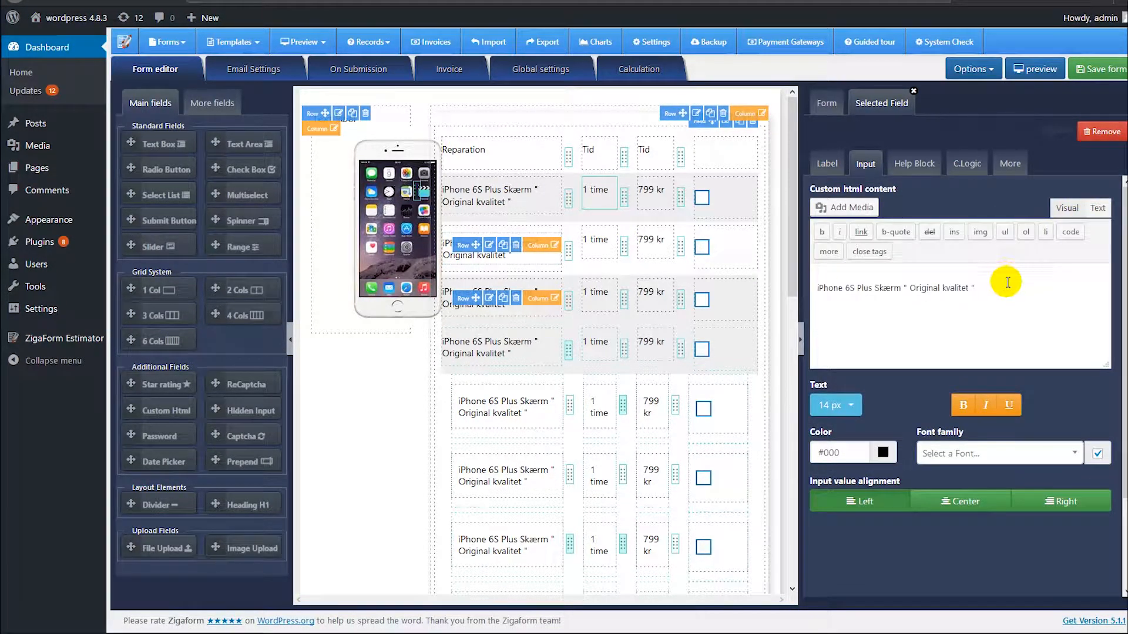
{"action": "left_click_drag", "start_coordinate": [1007, 283], "coordinate": [792, 286]}
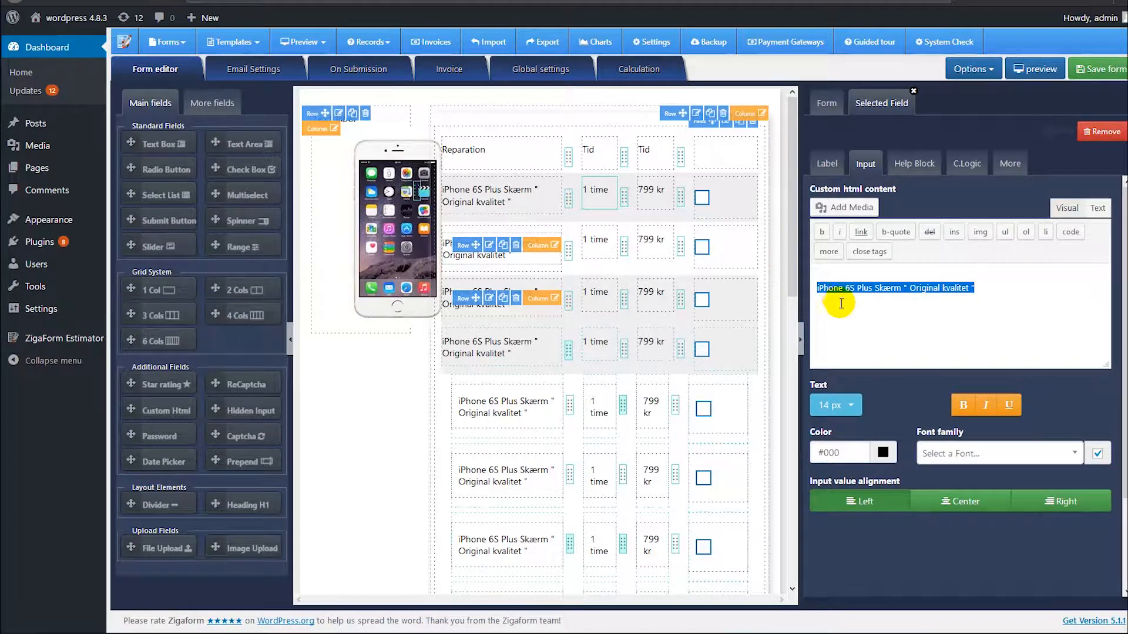
{"action": "type", "text": "iPhone 6S Bag cover"}
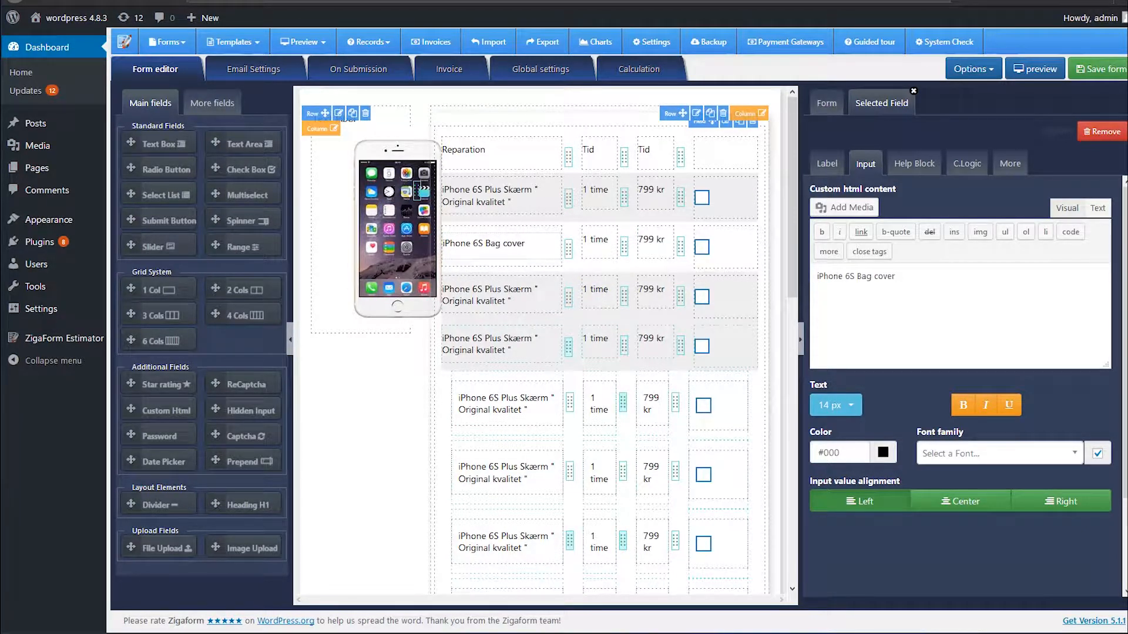
Replace the third repair row's description content with "iPhone 6S Batteri" and check it in the visual editor
{"action": "left_click", "coordinate": [482, 302]}
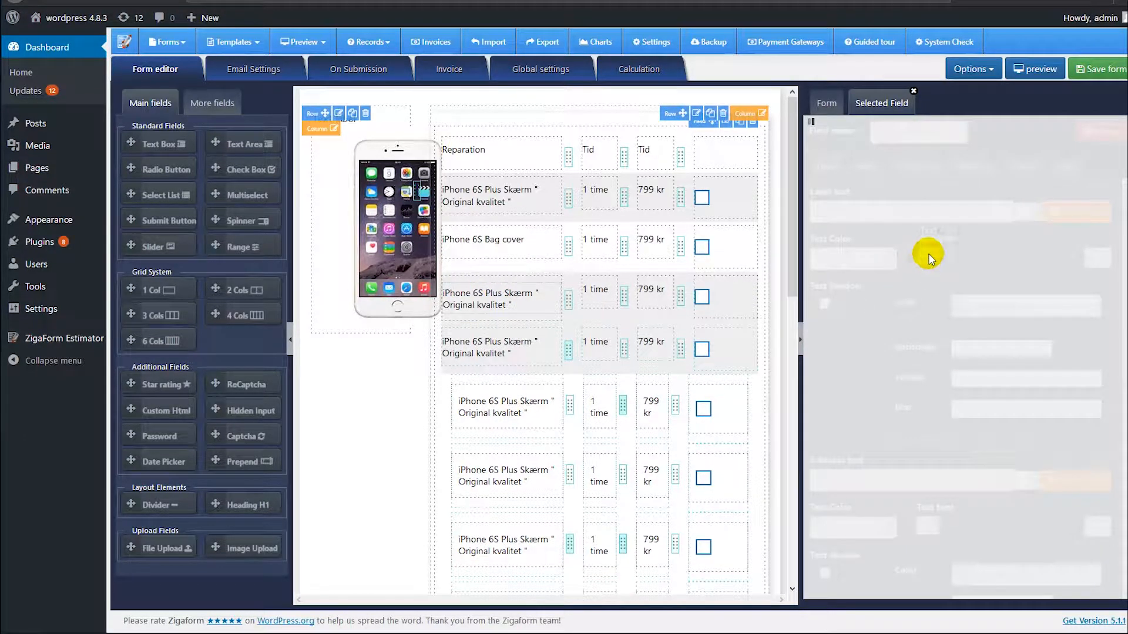
{"action": "left_click", "coordinate": [864, 167]}
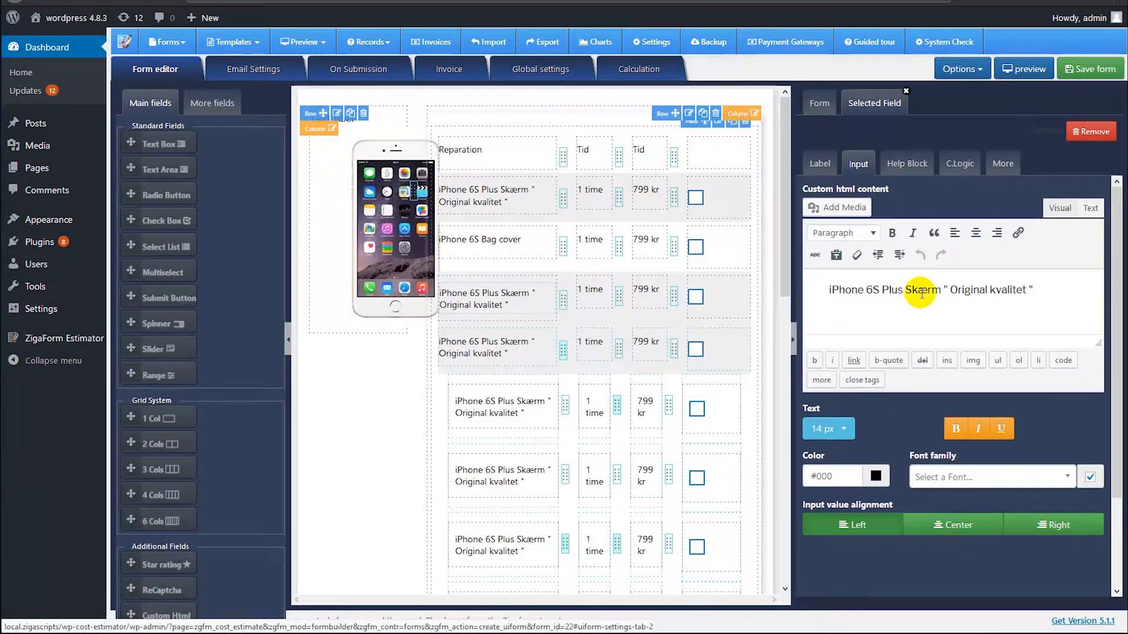
{"action": "left_click", "coordinate": [1087, 214]}
{"action": "triple_click", "coordinate": [1013, 295]}
{"action": "type", "text": "iPhone 6S Batteri"}
{"action": "left_click", "coordinate": [1056, 208]}
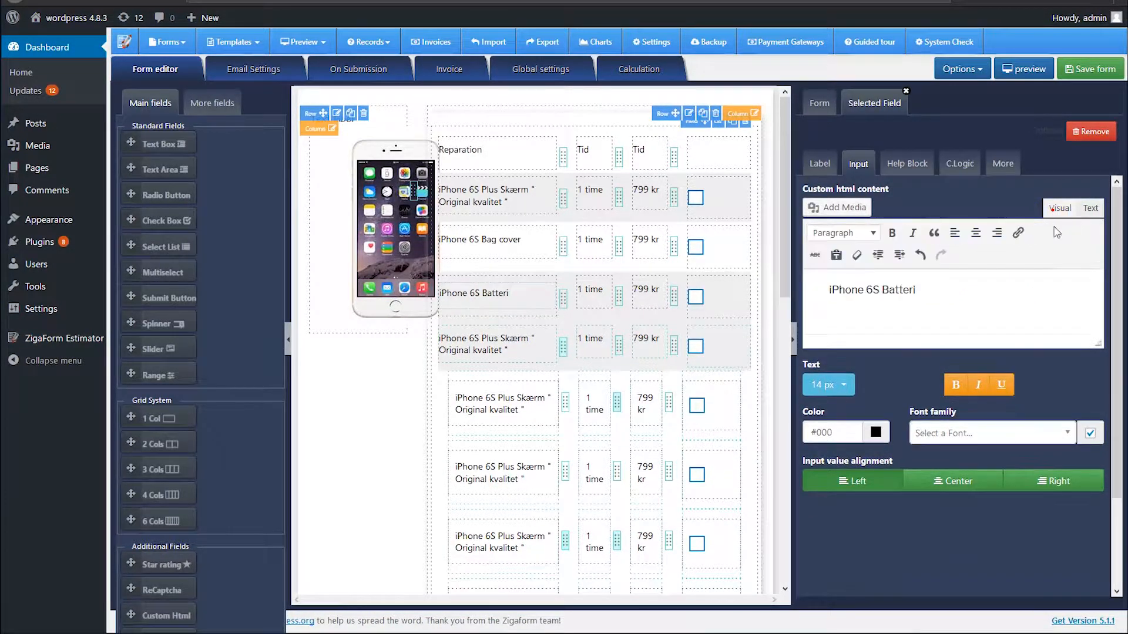
{"action": "left_click", "coordinate": [1087, 207]}
{"action": "type", "text": "iPhone 6S Batteri"}
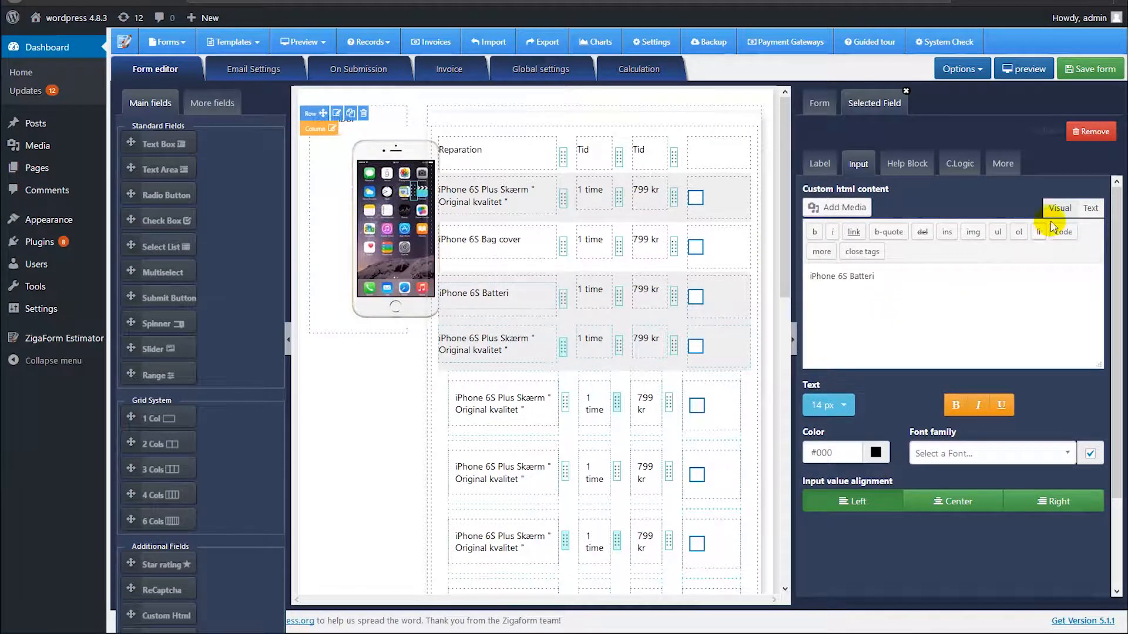
{"action": "left_click", "coordinate": [1058, 208]}
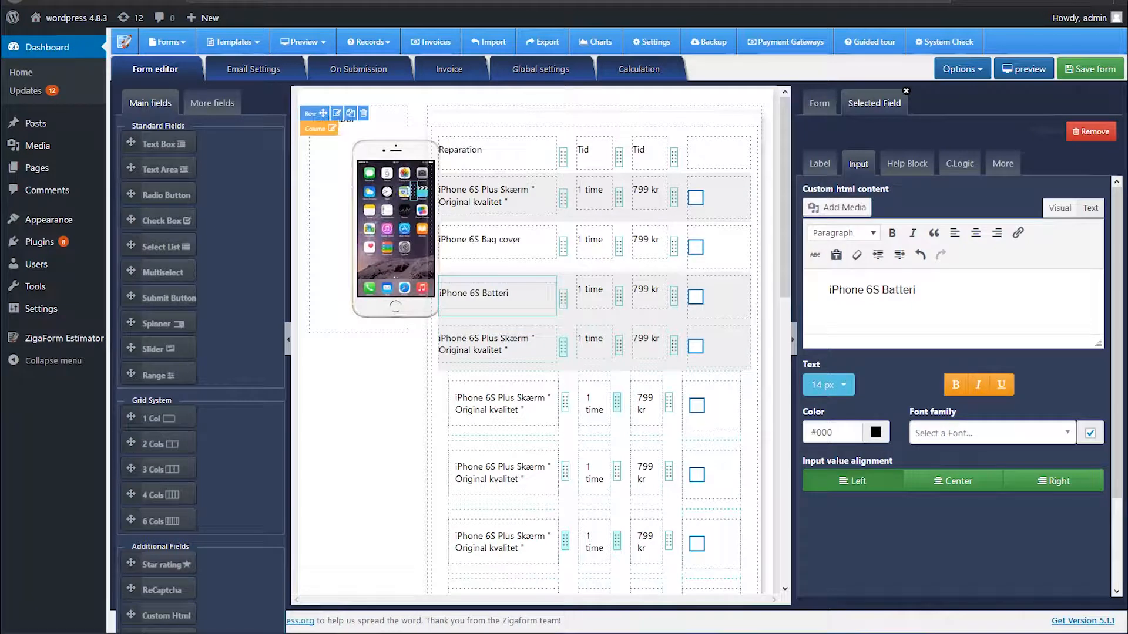
Change the third repair row's description content to "iPhone 6S Tænd - Sluk funktion"
{"action": "mouse_move", "coordinate": [517, 294]}
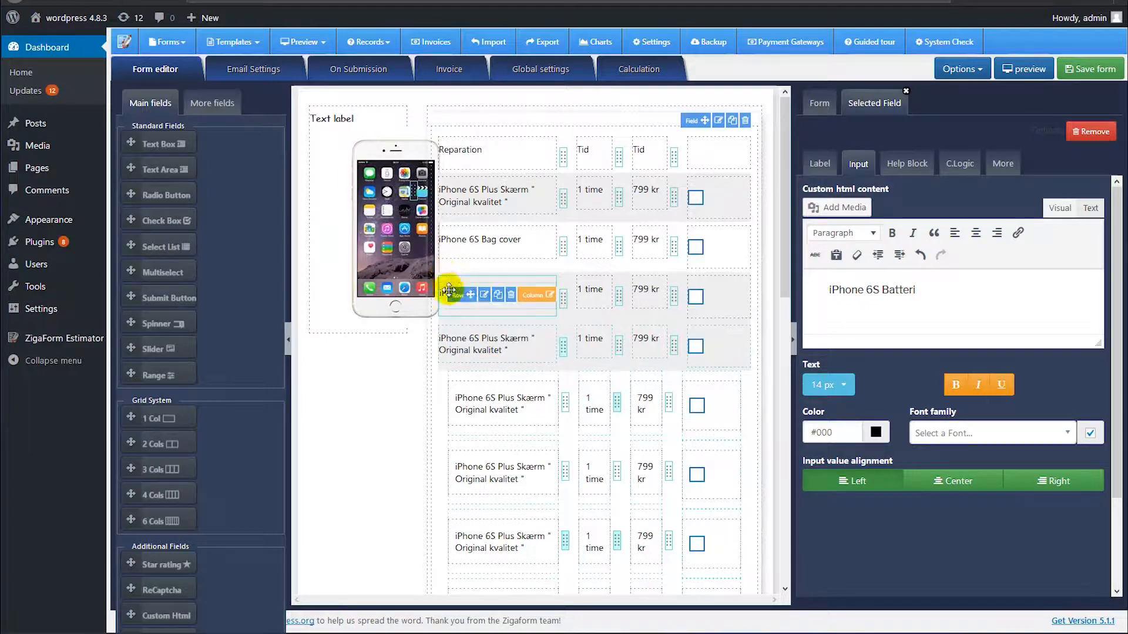
{"action": "left_click", "coordinate": [476, 316]}
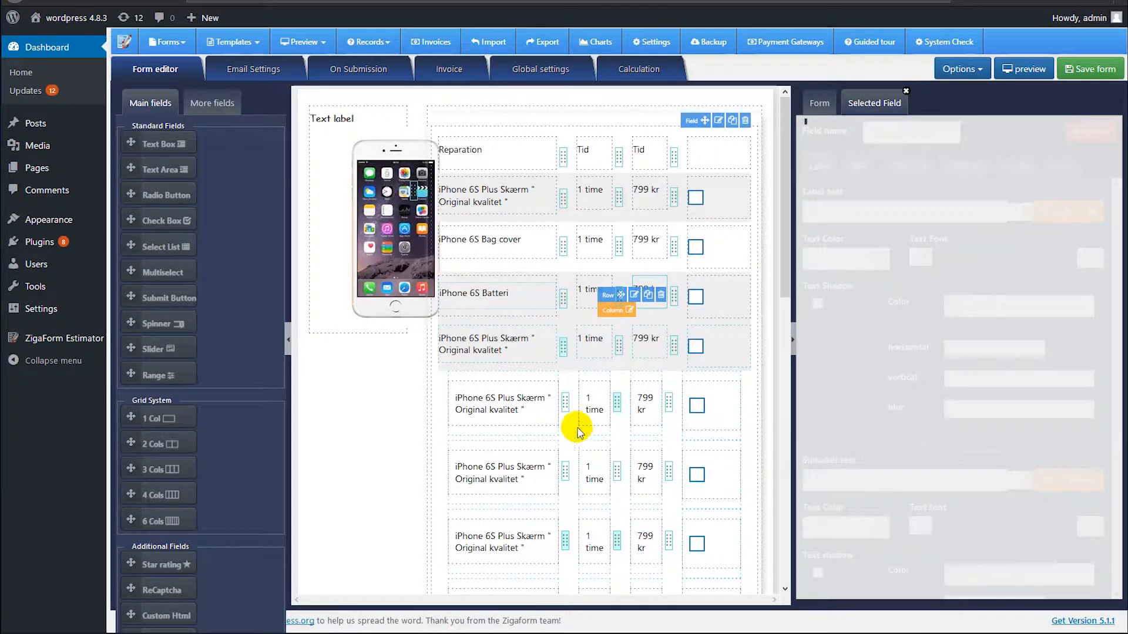
{"action": "left_click", "coordinate": [858, 165]}
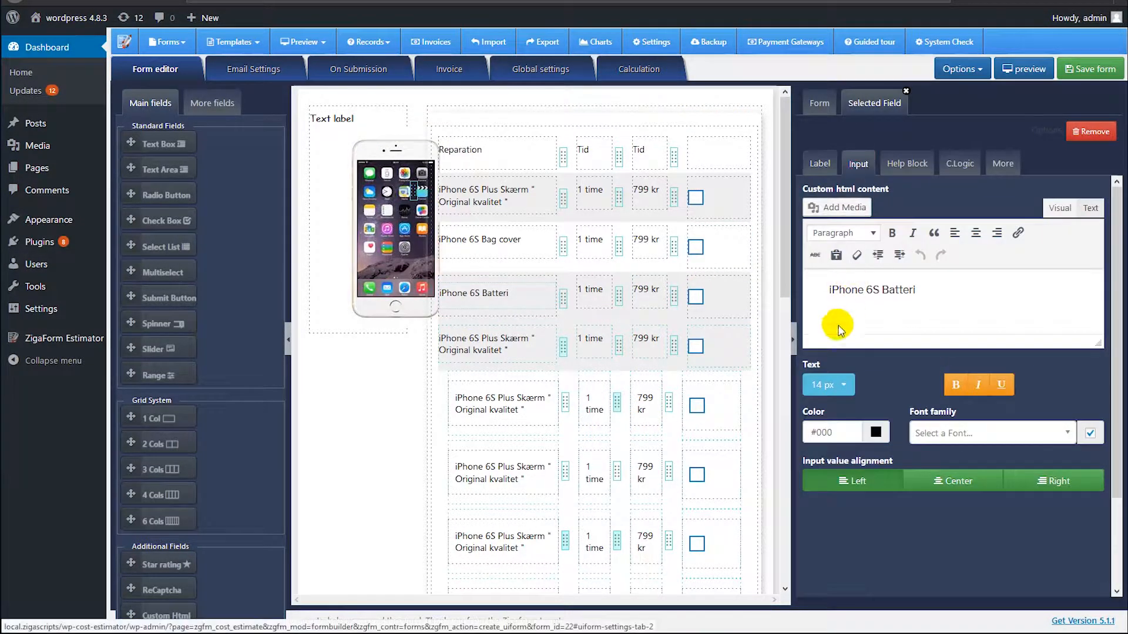
{"action": "left_click", "coordinate": [1081, 213]}
{"action": "left_click_drag", "start_coordinate": [907, 288], "coordinate": [828, 276]}
{"action": "type", "text": "iPhone 6S Tænd - Sluk funktion"}
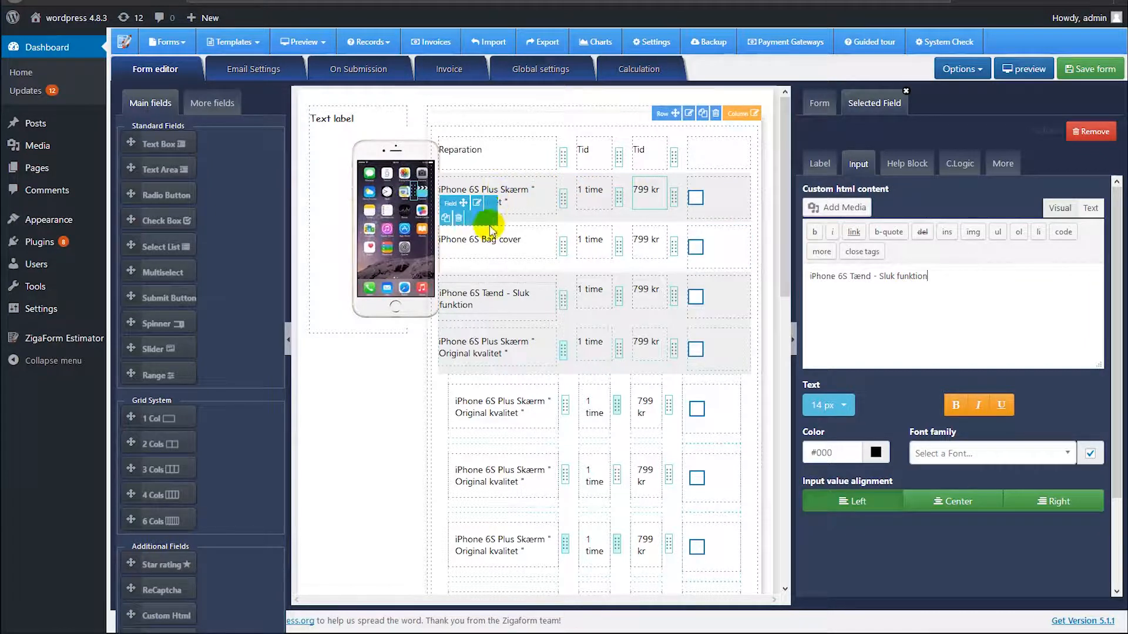
Review the duplicated repair rows from the table header down to the total to see which still need styling and descriptions
{"action": "scroll", "coordinate": [579, 322], "scroll_direction": "down", "scroll_amount": 5}
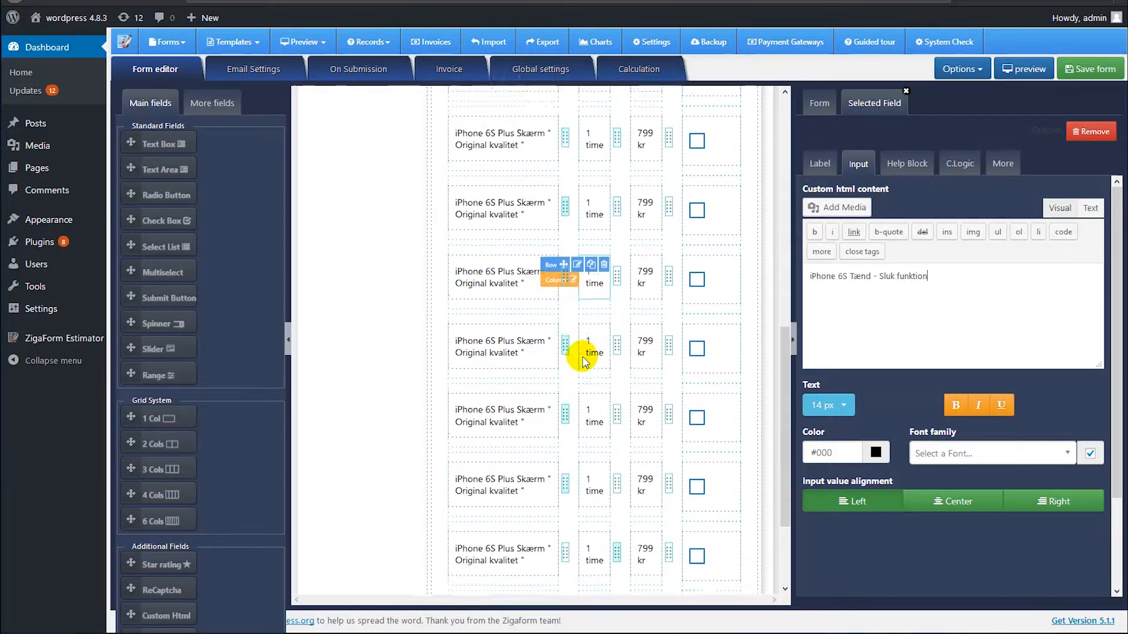
{"action": "scroll", "coordinate": [546, 345], "scroll_direction": "up", "scroll_amount": 5}
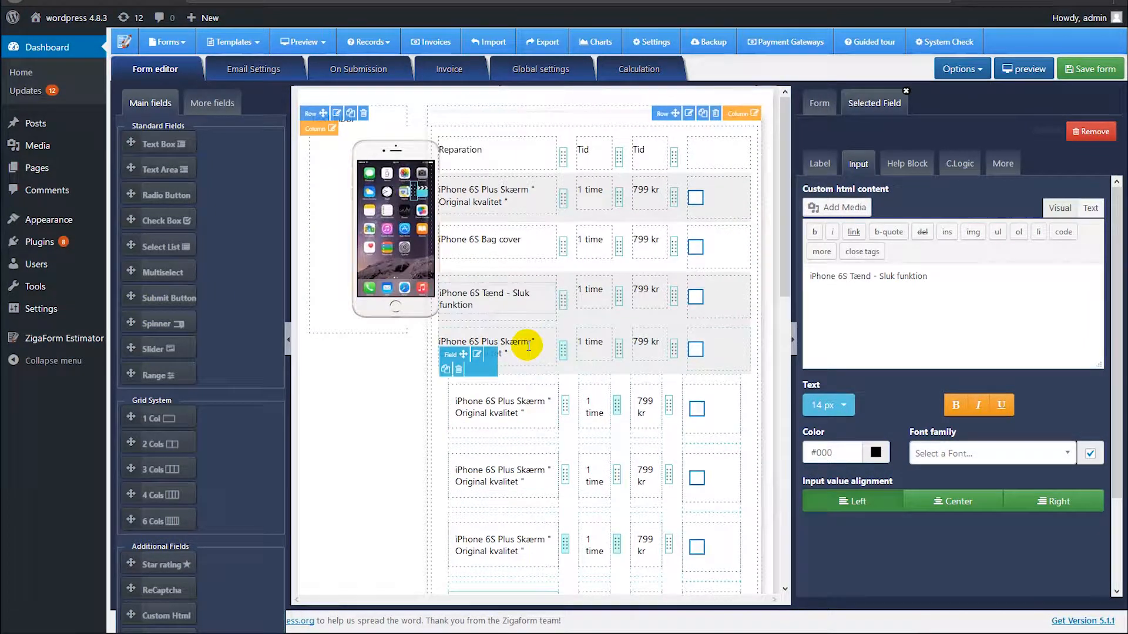
{"action": "scroll", "coordinate": [526, 355], "scroll_direction": "down", "scroll_amount": 3}
{"action": "scroll", "coordinate": [526, 359], "scroll_direction": "up", "scroll_amount": 1}
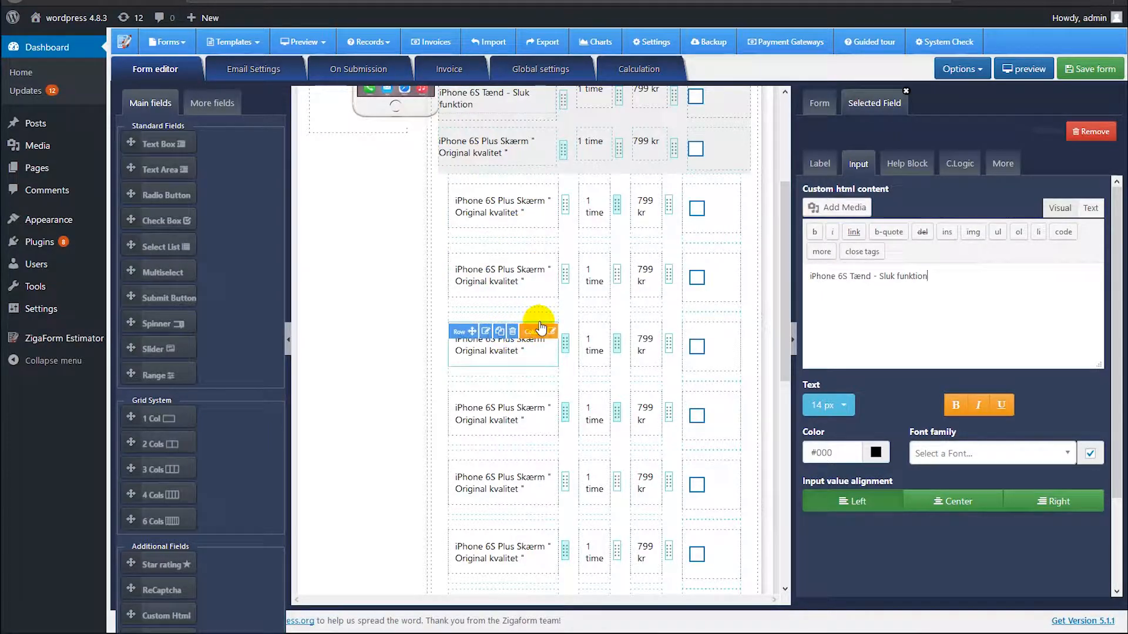
{"action": "scroll", "coordinate": [435, 317], "scroll_direction": "up", "scroll_amount": 4}
{"action": "scroll", "coordinate": [405, 388], "scroll_direction": "down", "scroll_amount": 4}
{"action": "scroll", "coordinate": [408, 392], "scroll_direction": "up", "scroll_amount": 4}
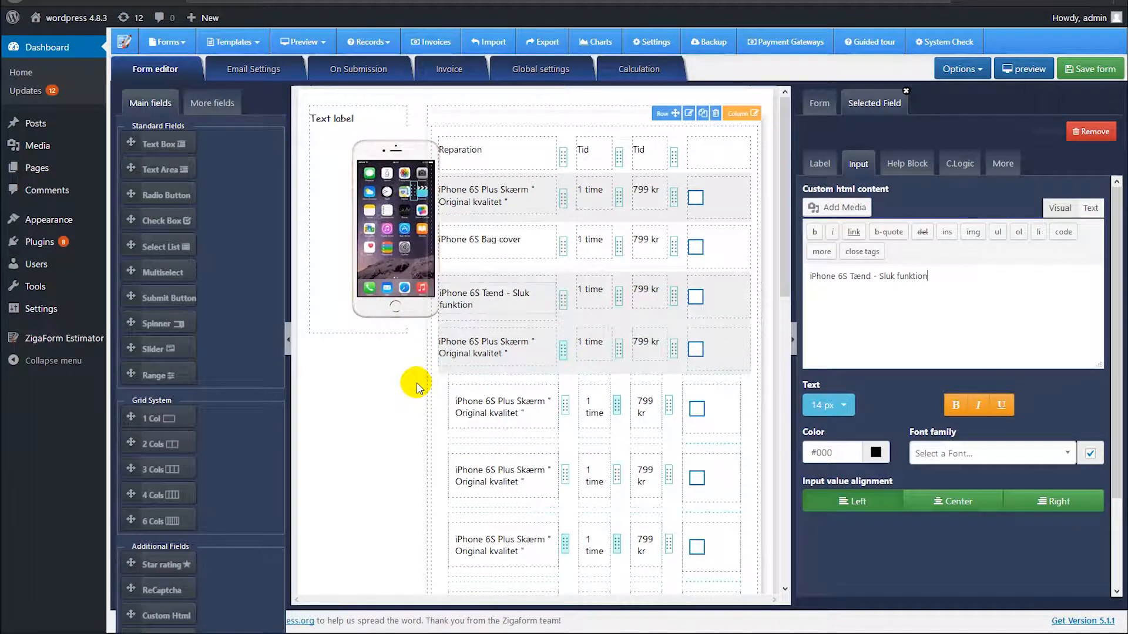
{"action": "scroll", "coordinate": [414, 384], "scroll_direction": "down", "scroll_amount": 5}
{"action": "scroll", "coordinate": [411, 383], "scroll_direction": "up", "scroll_amount": 3}
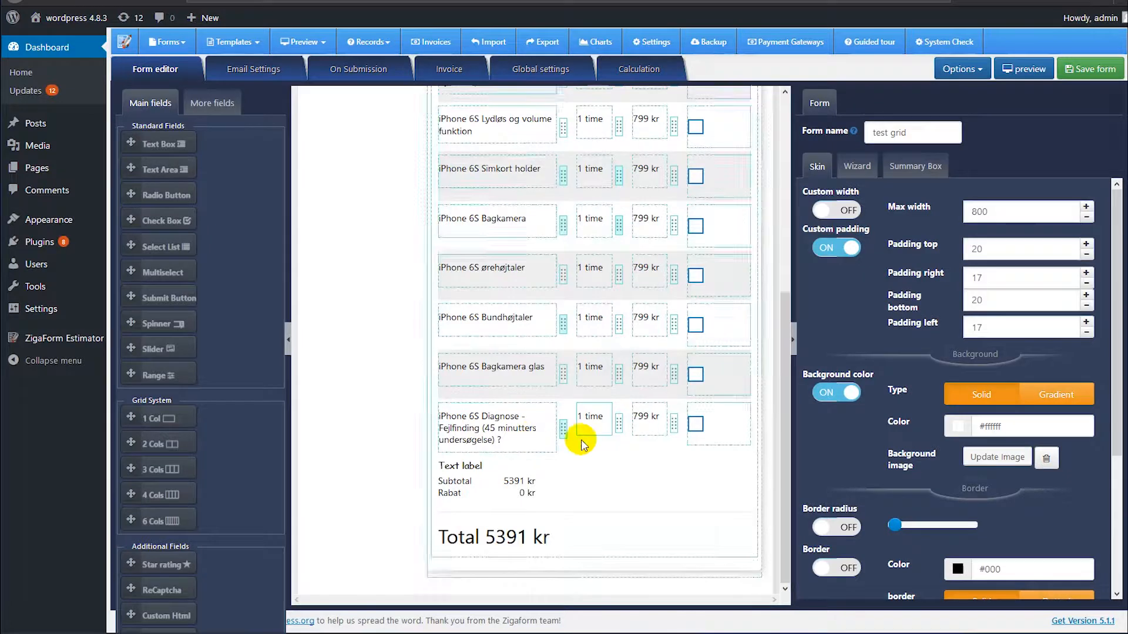
Check the repair table from the last row up to its headings, and compare it with the iPhone 6S table on the reference website
{"action": "mouse_move", "coordinate": [578, 444]}
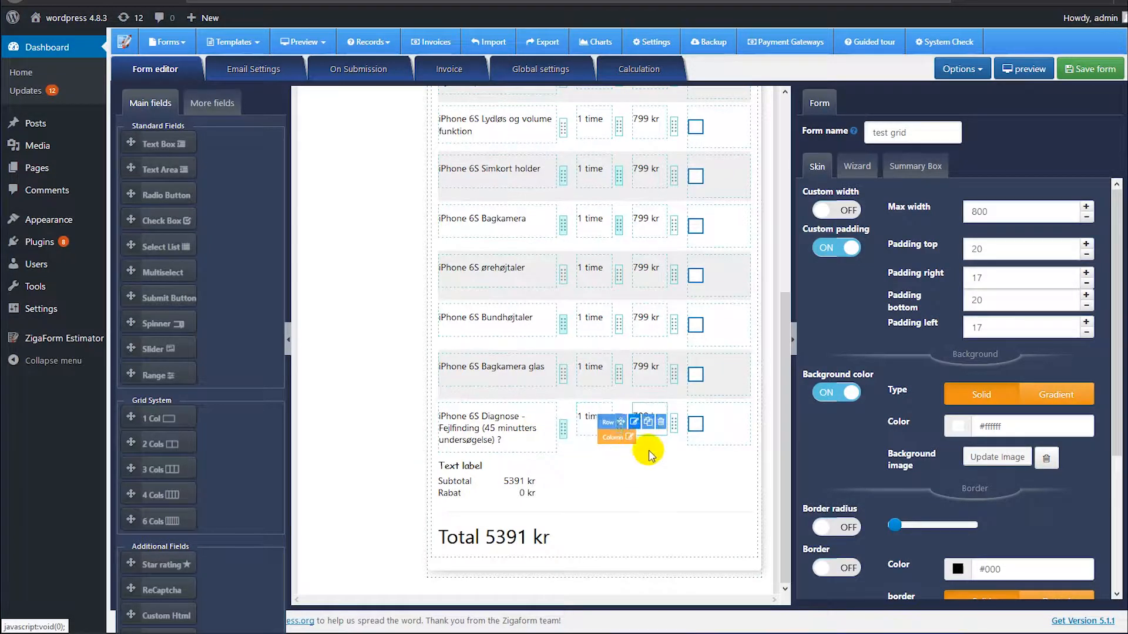
{"action": "scroll", "coordinate": [554, 353], "scroll_direction": "up", "scroll_amount": 5}
{"action": "scroll", "coordinate": [555, 393], "scroll_direction": "up", "scroll_amount": 1}
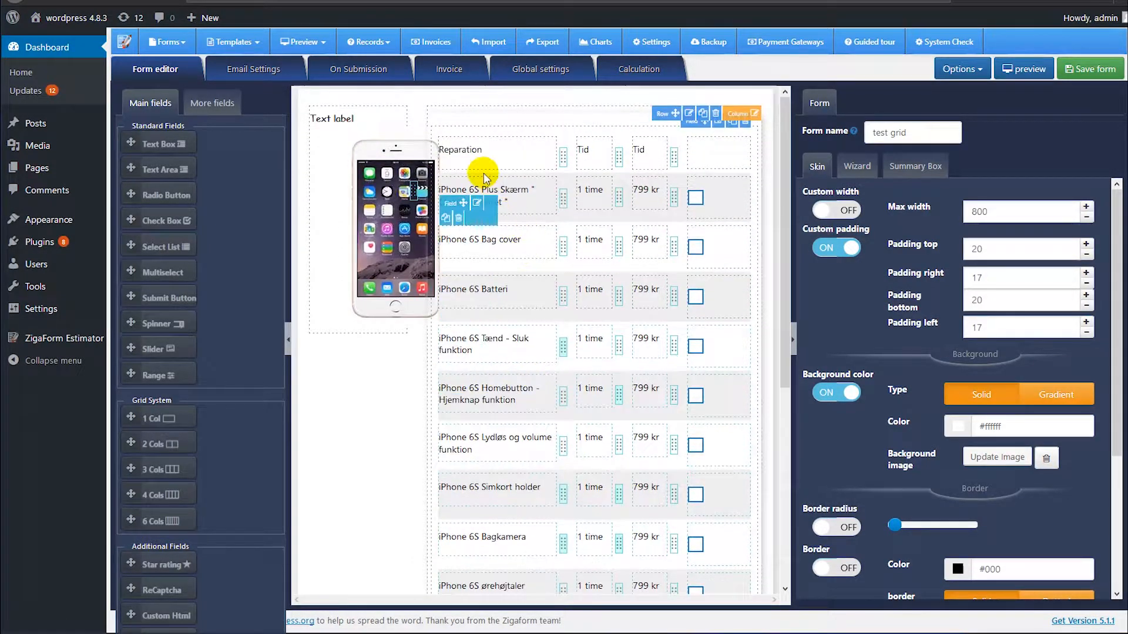
{"action": "mouse_move", "coordinate": [466, 165]}
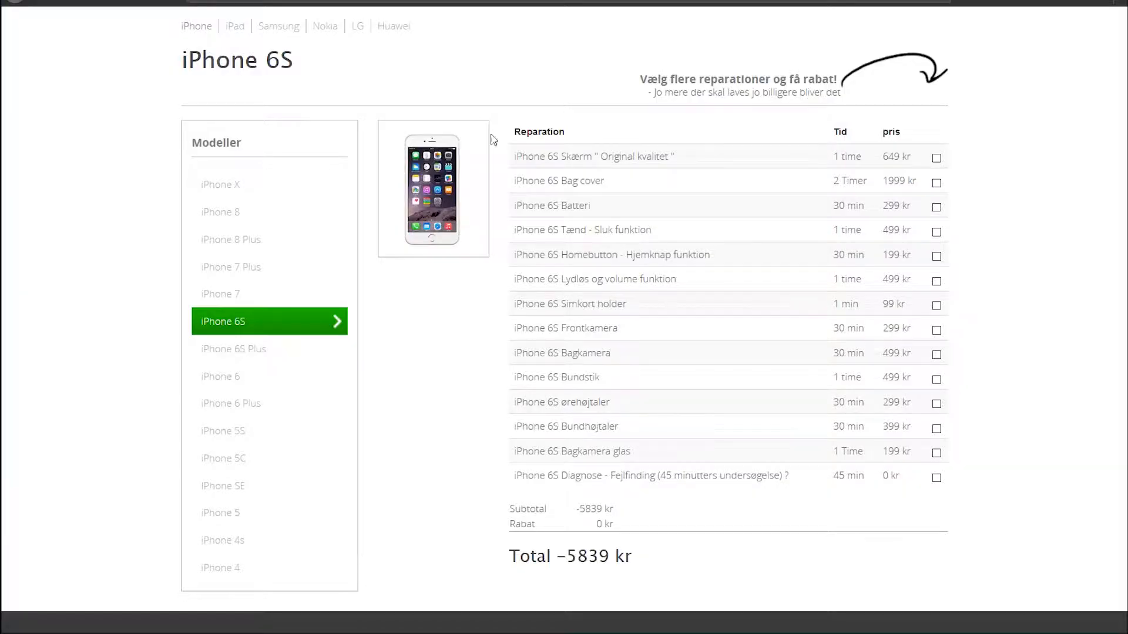
{"action": "left_click_drag", "start_coordinate": [566, 130], "coordinate": [499, 130]}
{"action": "left_click", "coordinate": [556, 153]}
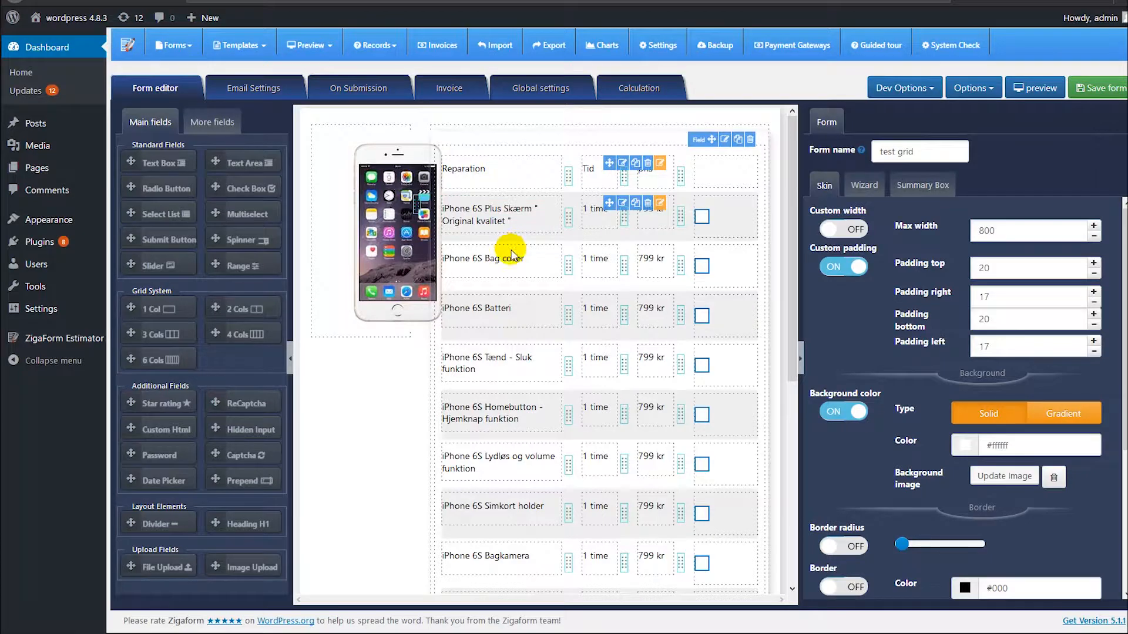
Look over the repair table in the form editor and collapse the list of available fields to widen the form canvas
{"action": "scroll", "coordinate": [504, 246], "scroll_direction": "down", "scroll_amount": 5}
{"action": "scroll", "coordinate": [524, 315], "scroll_direction": "up", "scroll_amount": 4}
{"action": "scroll", "coordinate": [531, 370], "scroll_direction": "up", "scroll_amount": 2}
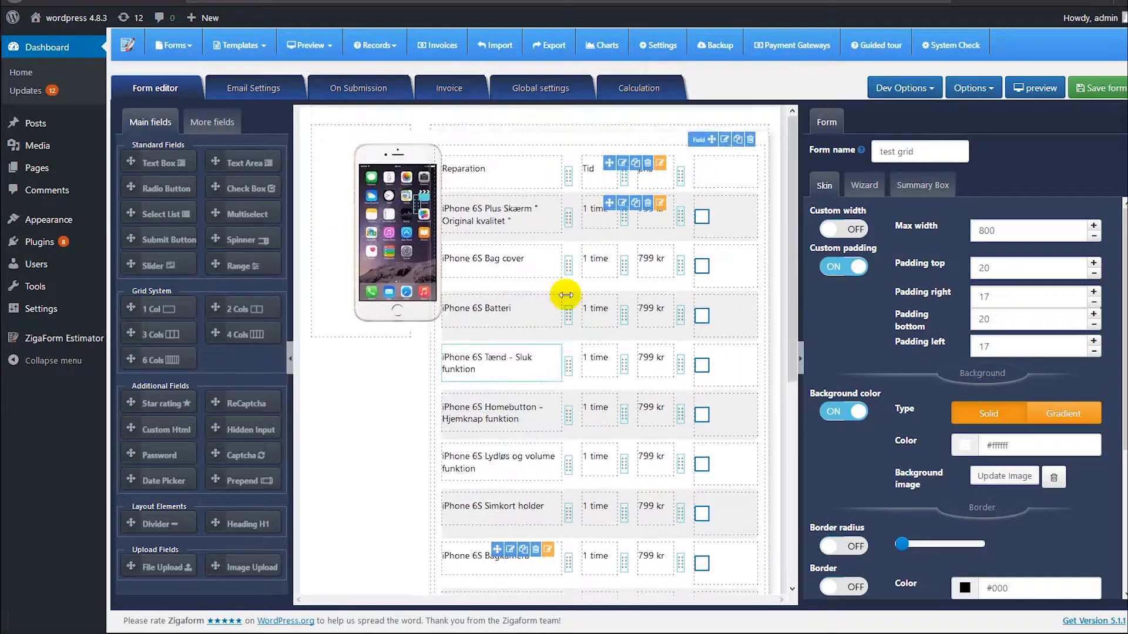
{"action": "mouse_move", "coordinate": [606, 164]}
{"action": "left_mouse_down"}
{"action": "mouse_move", "coordinate": [511, 197]}
{"action": "mouse_move", "coordinate": [589, 167]}
{"action": "left_mouse_up"}
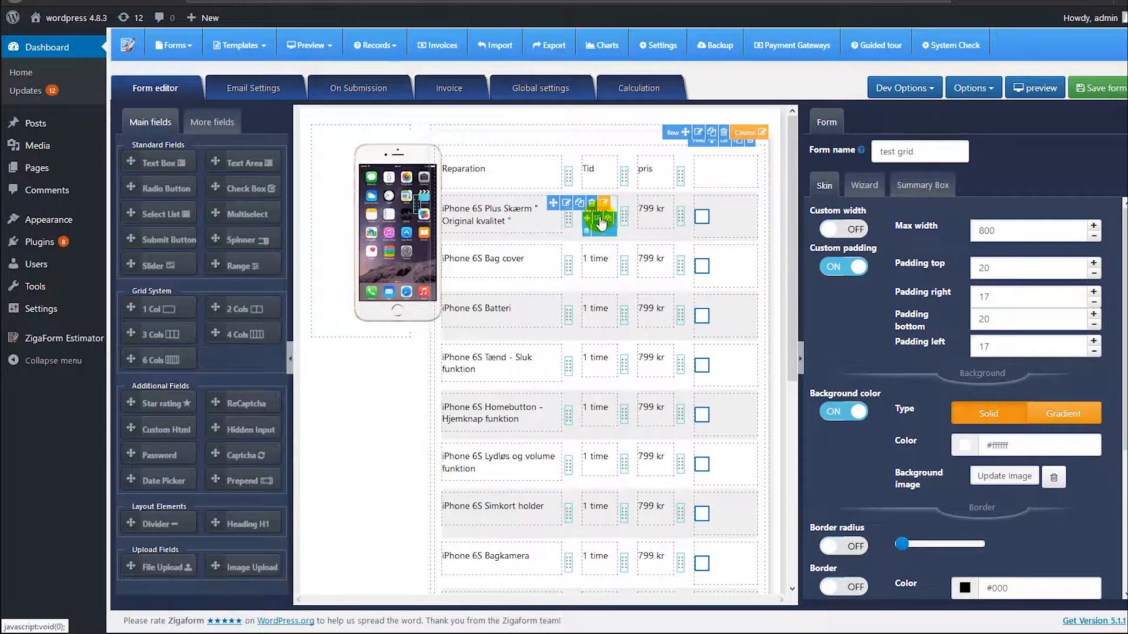
{"action": "left_click", "coordinate": [290, 359]}
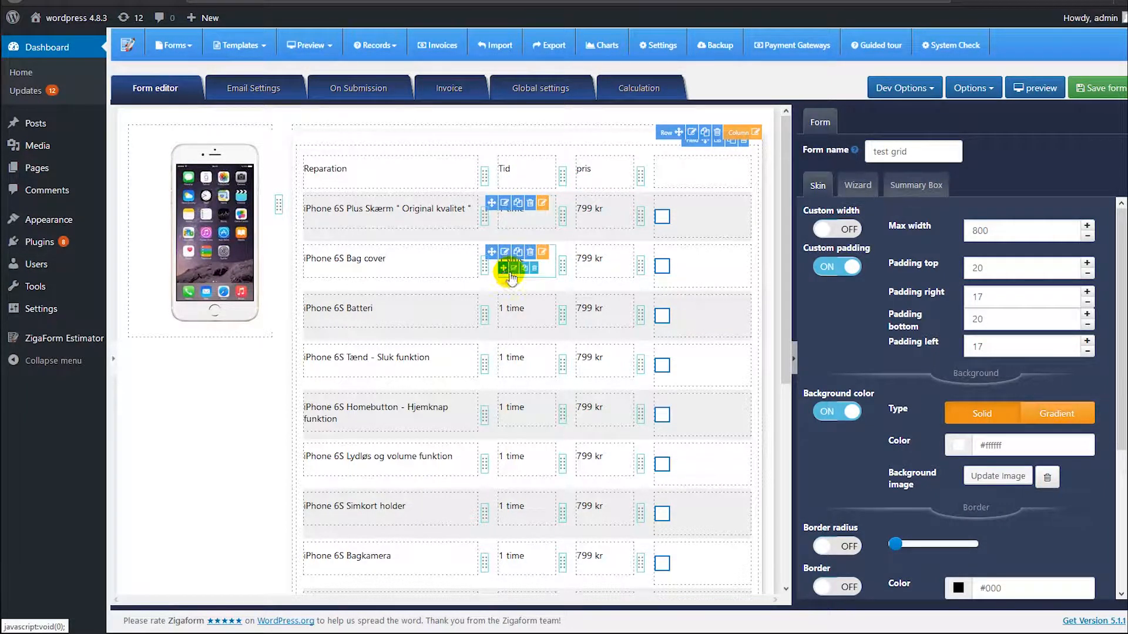
Set the time of the iPhone 6S Bag cover row to "2 Timer" in its custom HTML content
{"action": "left_click", "coordinate": [514, 269]}
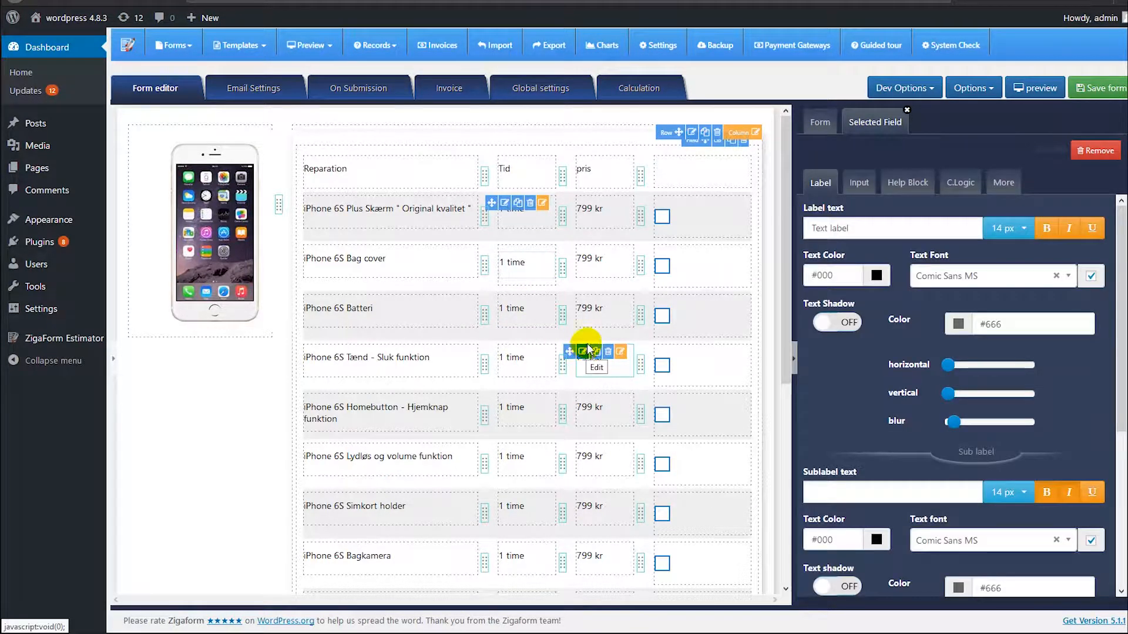
{"action": "left_click", "coordinate": [587, 349]}
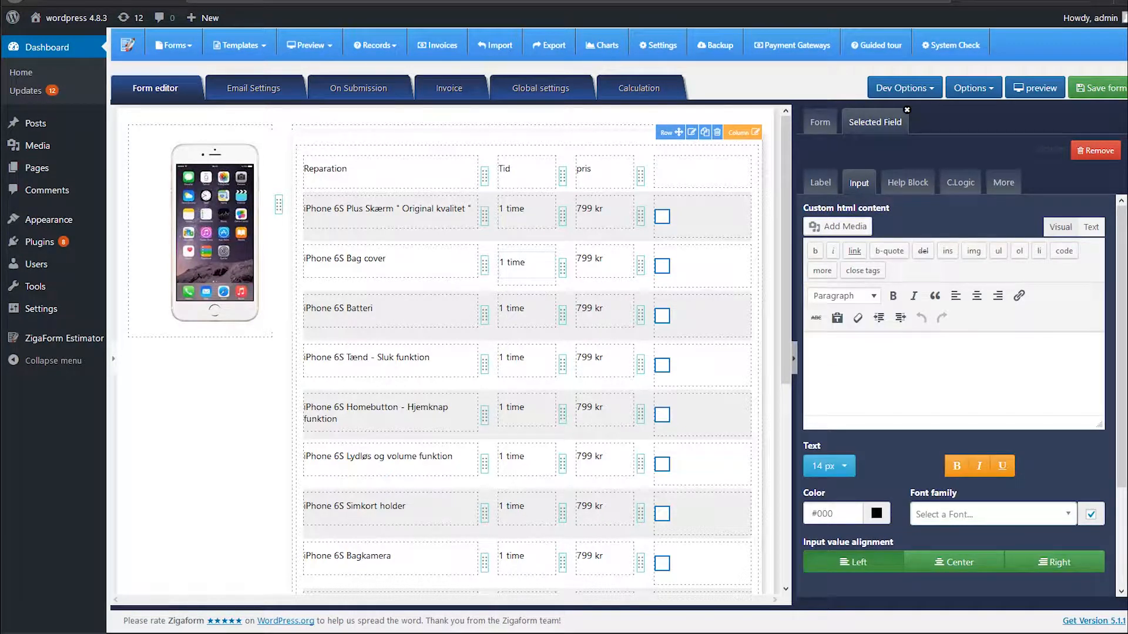
{"action": "left_click", "coordinate": [1090, 229]}
{"action": "left_click", "coordinate": [1061, 229]}
{"action": "left_click", "coordinate": [1091, 229]}
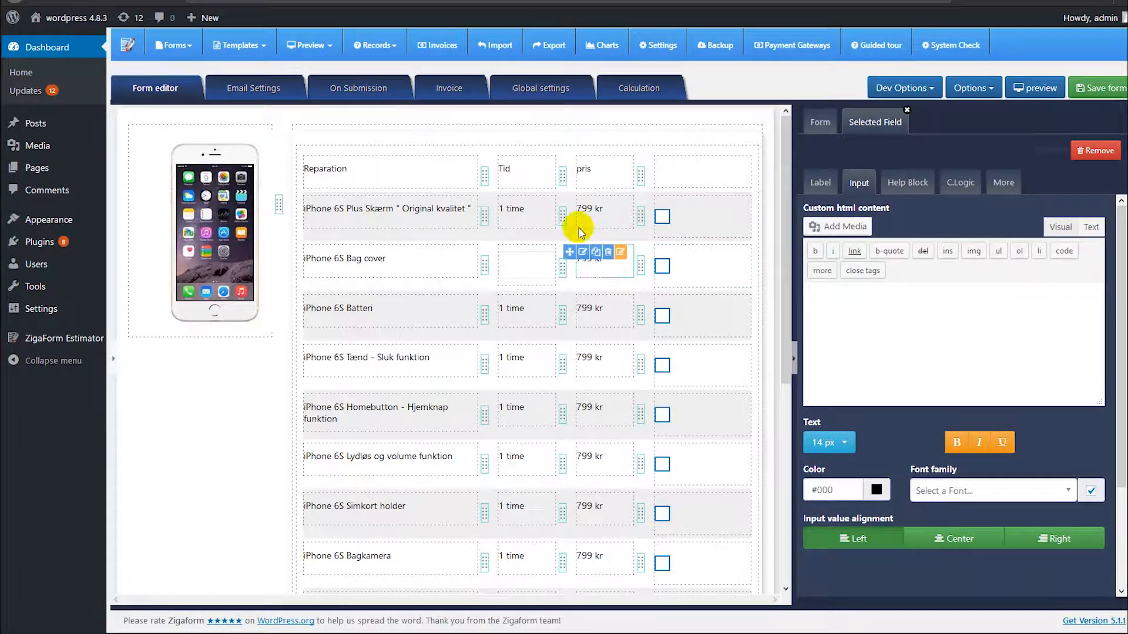
{"action": "mouse_move", "coordinate": [526, 265]}
{"action": "left_click", "coordinate": [880, 321]}
{"action": "type", "text": "2 Timer"}
{"action": "mouse_move", "coordinate": [721, 256]}
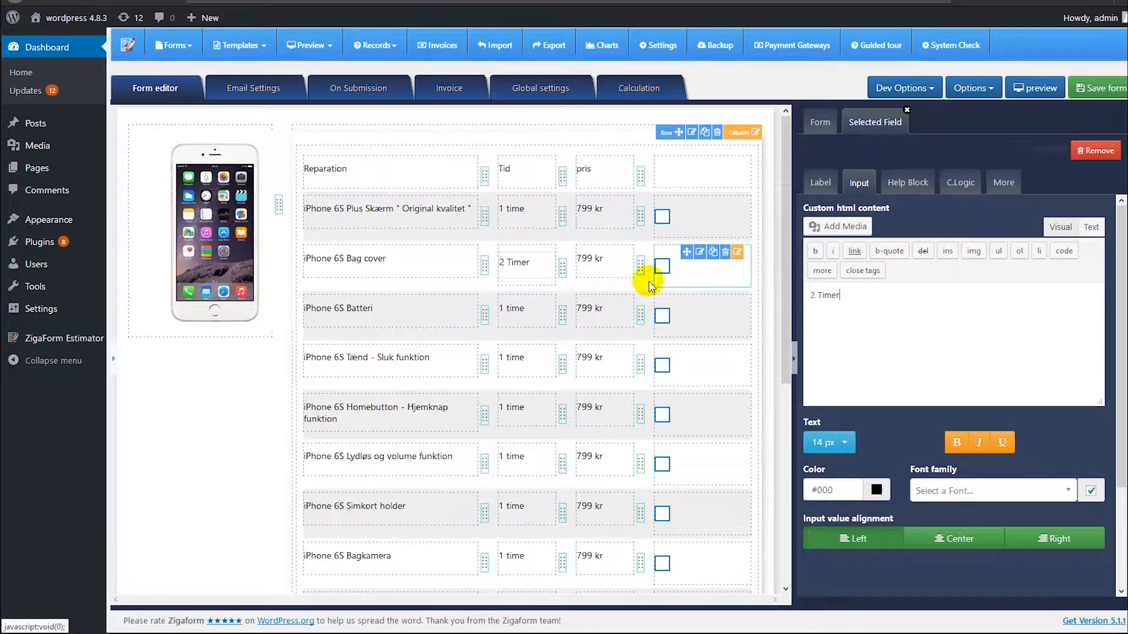
Change the time content of the iPhone 6S Batteri row to "30 min"
{"action": "mouse_move", "coordinate": [511, 315]}
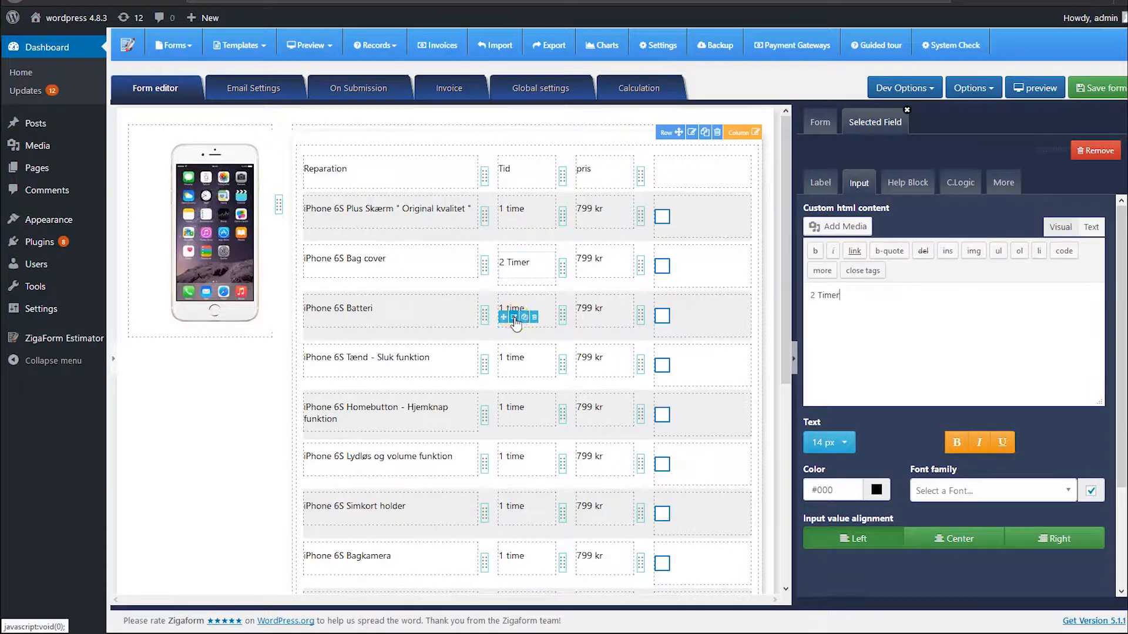
{"action": "left_click", "coordinate": [514, 318]}
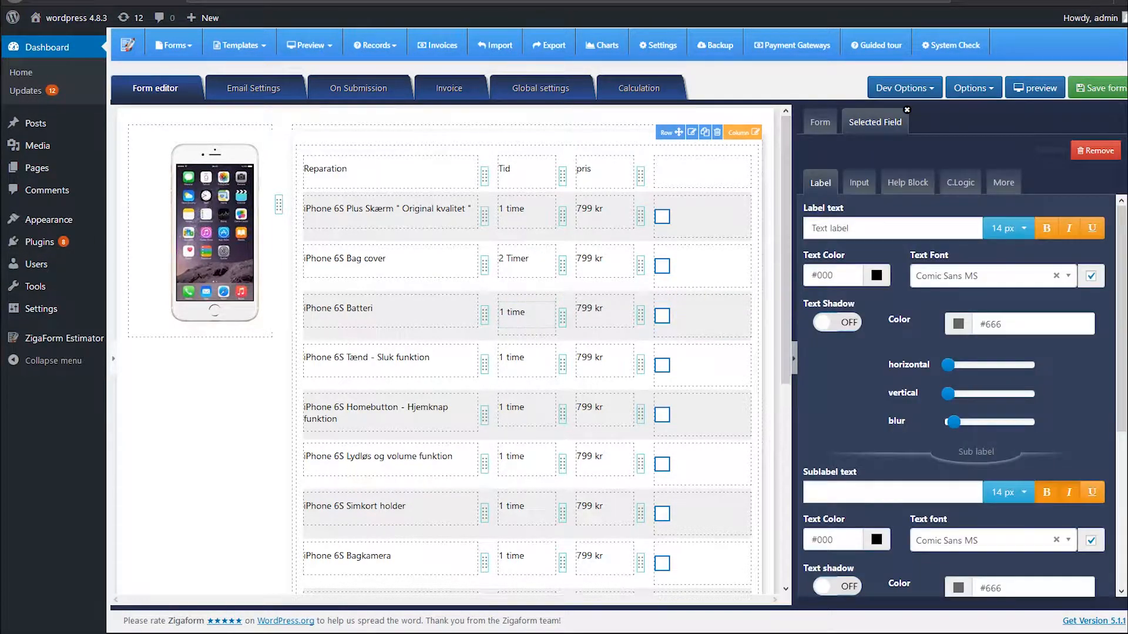
{"action": "left_click", "coordinate": [861, 183]}
{"action": "left_click", "coordinate": [1090, 229]}
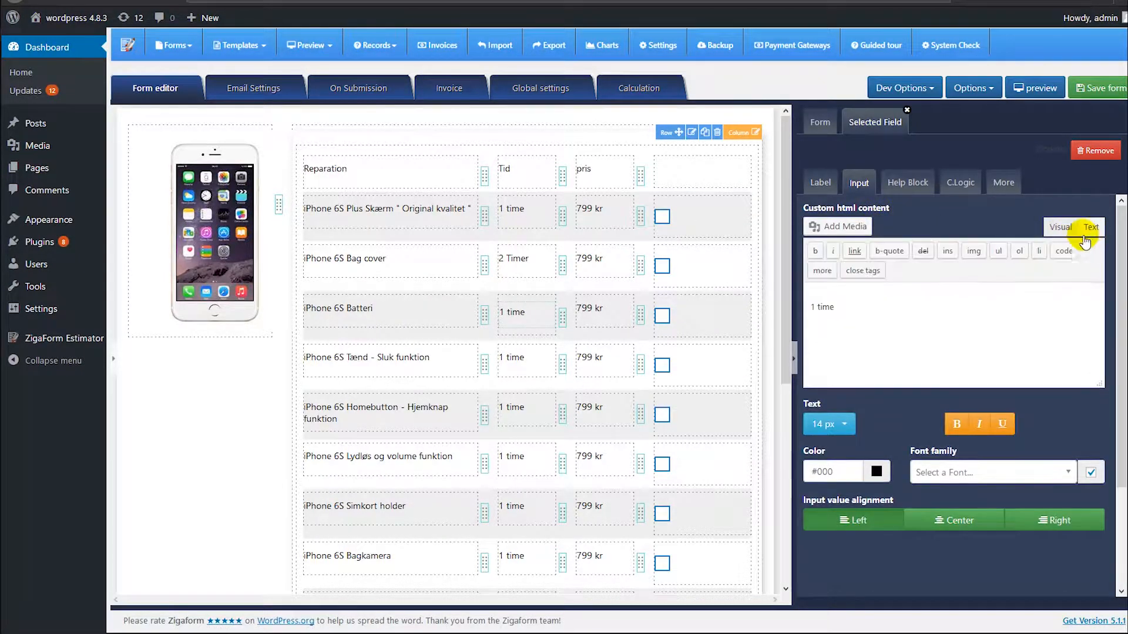
{"action": "type", "text": "30 min"}
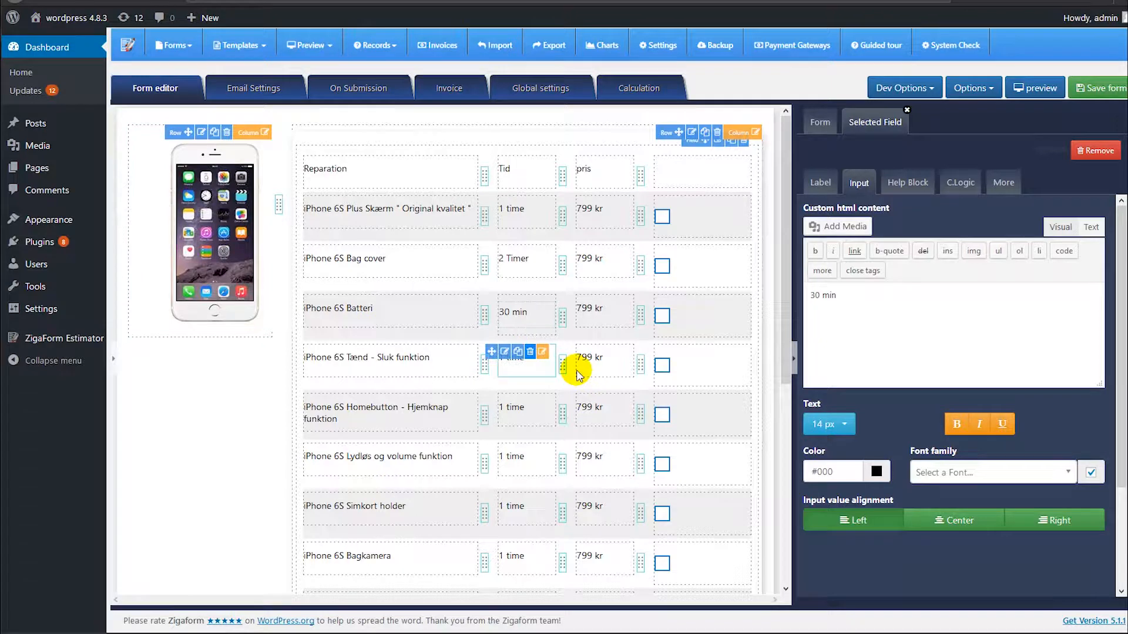
Change the time content of the iPhone 6S Lydløs og volume funktion row to "30 min"
{"action": "scroll", "coordinate": [541, 371], "scroll_direction": "down", "scroll_amount": 1}
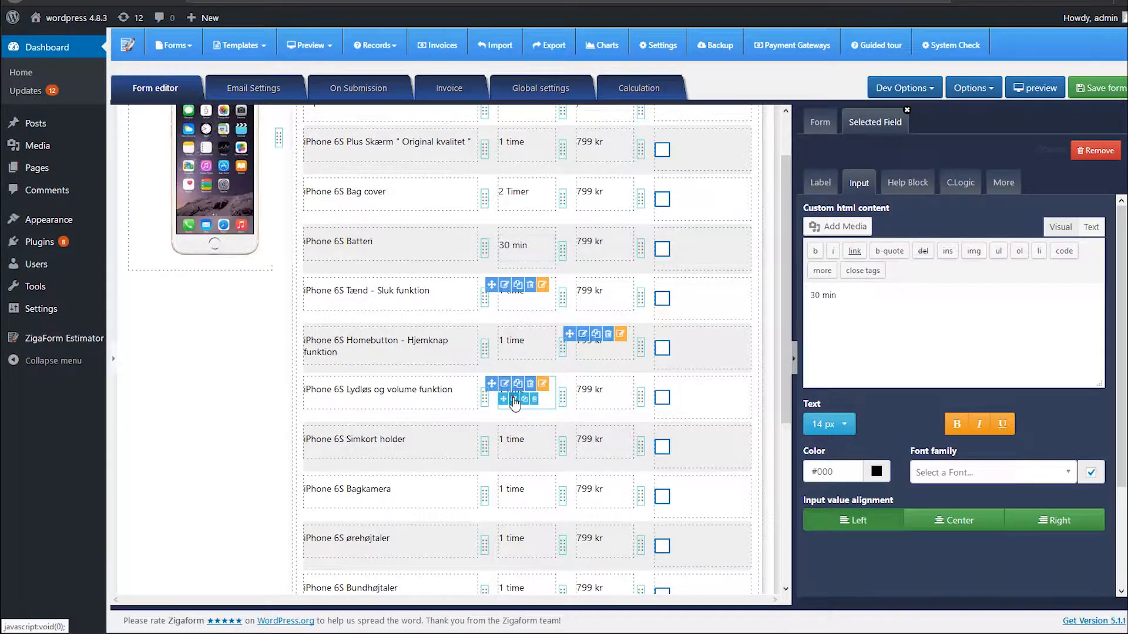
{"action": "left_click", "coordinate": [514, 401]}
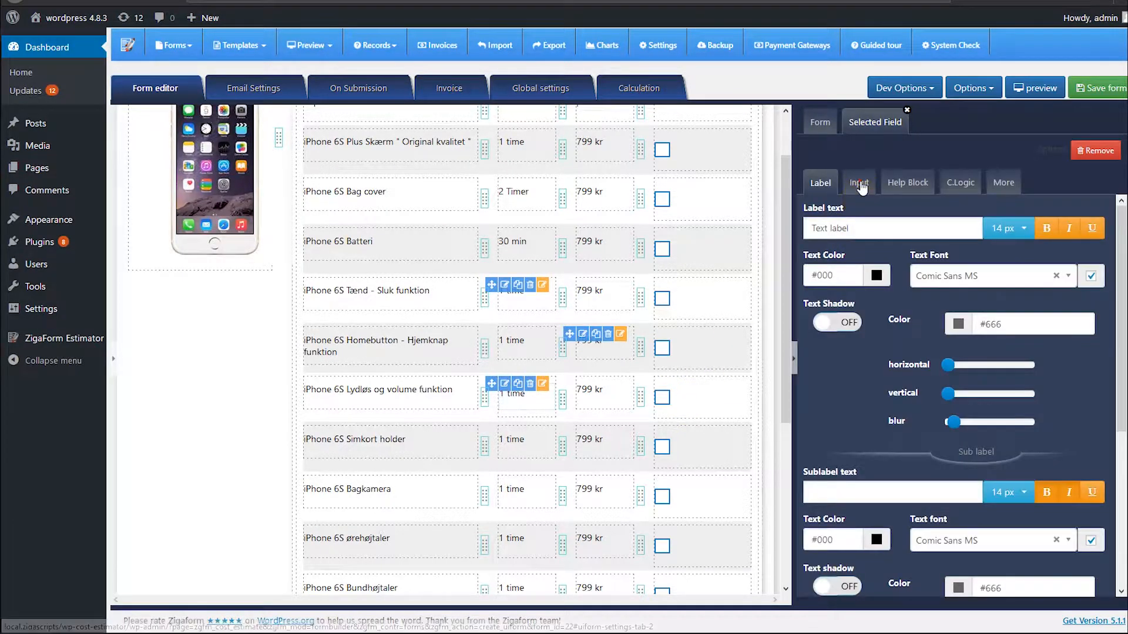
{"action": "left_click", "coordinate": [859, 184]}
{"action": "left_click", "coordinate": [1090, 228]}
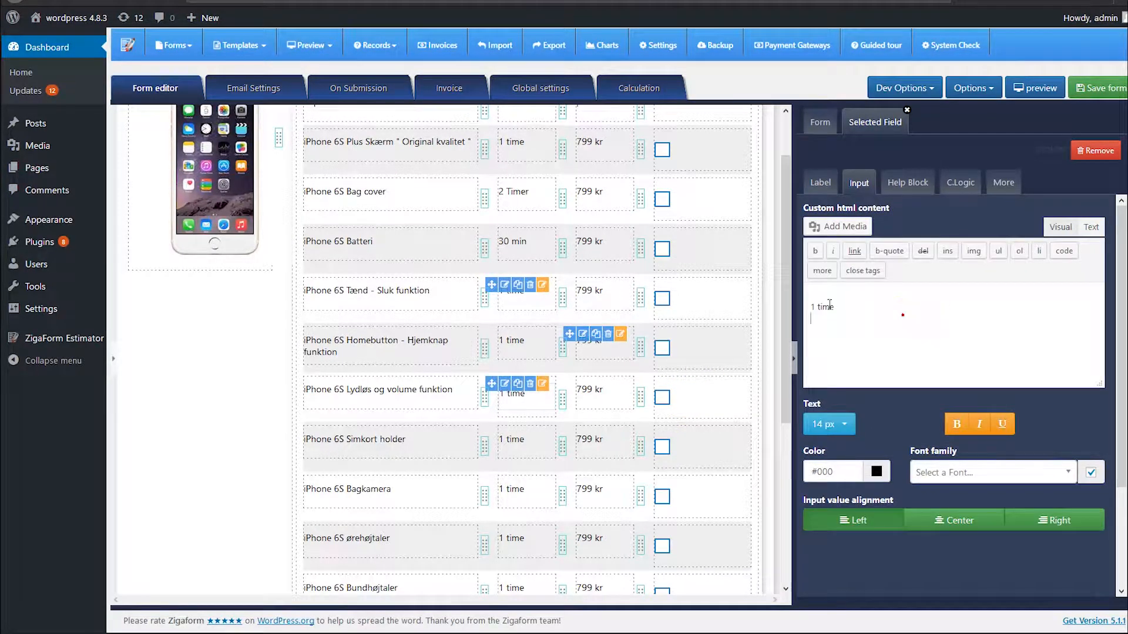
{"action": "type", "text": "30 min"}
{"action": "left_click", "coordinate": [1053, 228]}
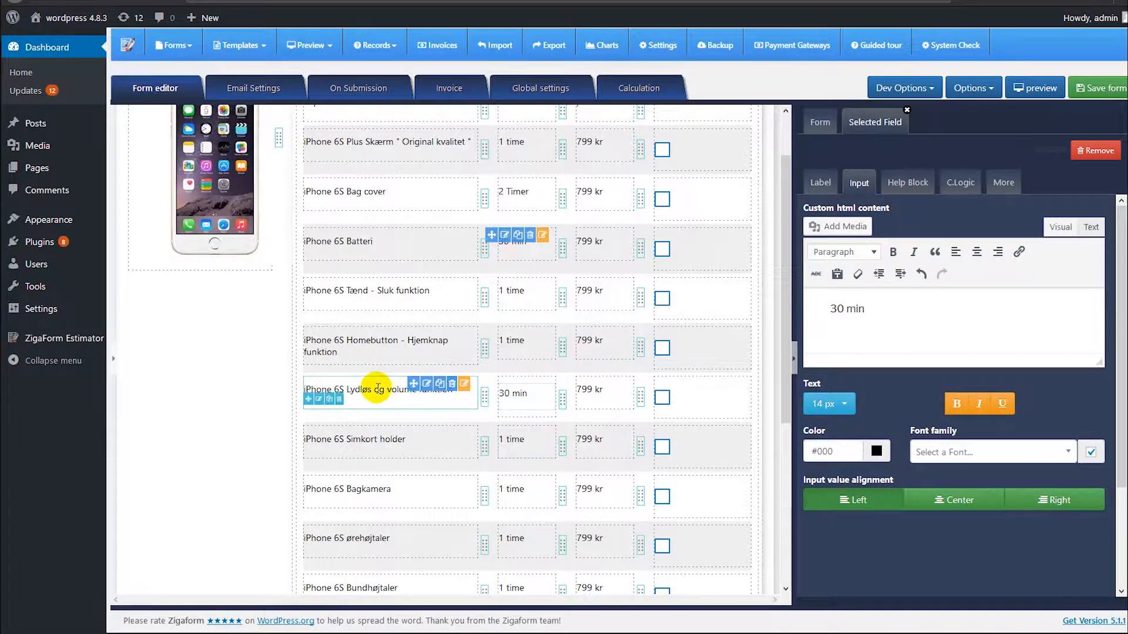
{"action": "mouse_move", "coordinate": [506, 396]}
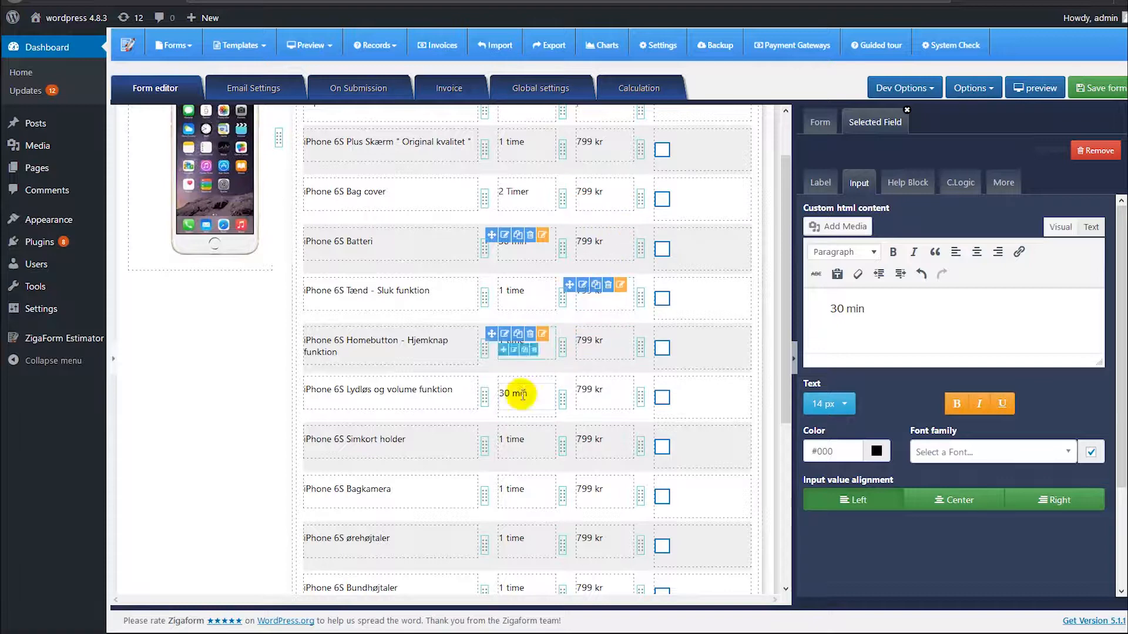
Look up the Bag cover price on the reference website and set that row's price content to "1999 kr"
{"action": "scroll", "coordinate": [519, 411], "scroll_direction": "down", "scroll_amount": 3}
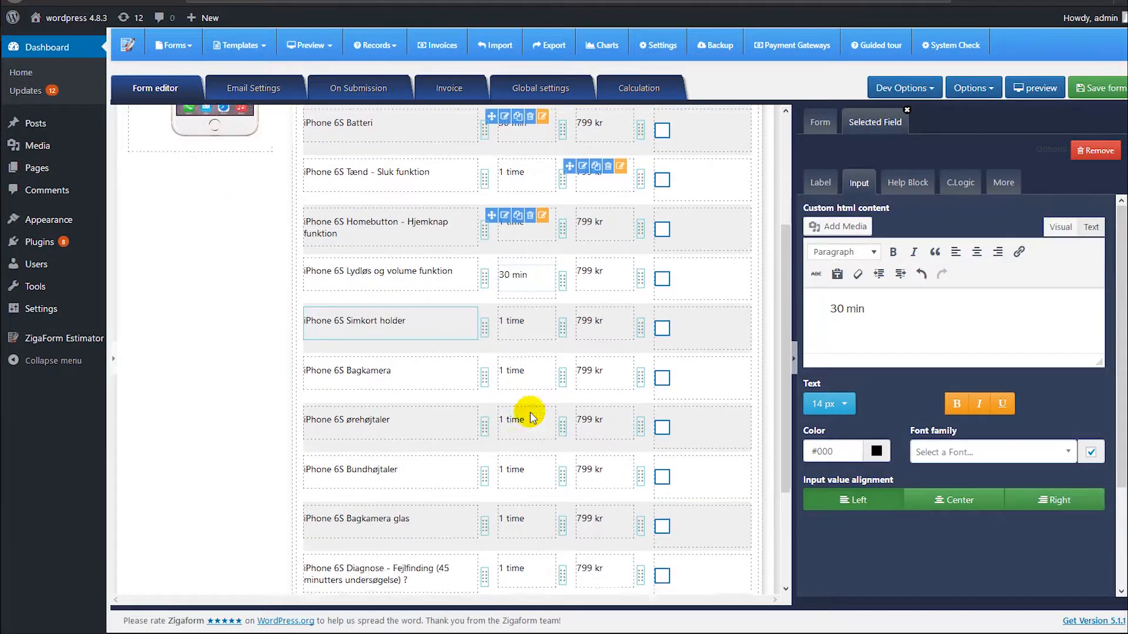
{"action": "scroll", "coordinate": [504, 453], "scroll_direction": "up", "scroll_amount": 2}
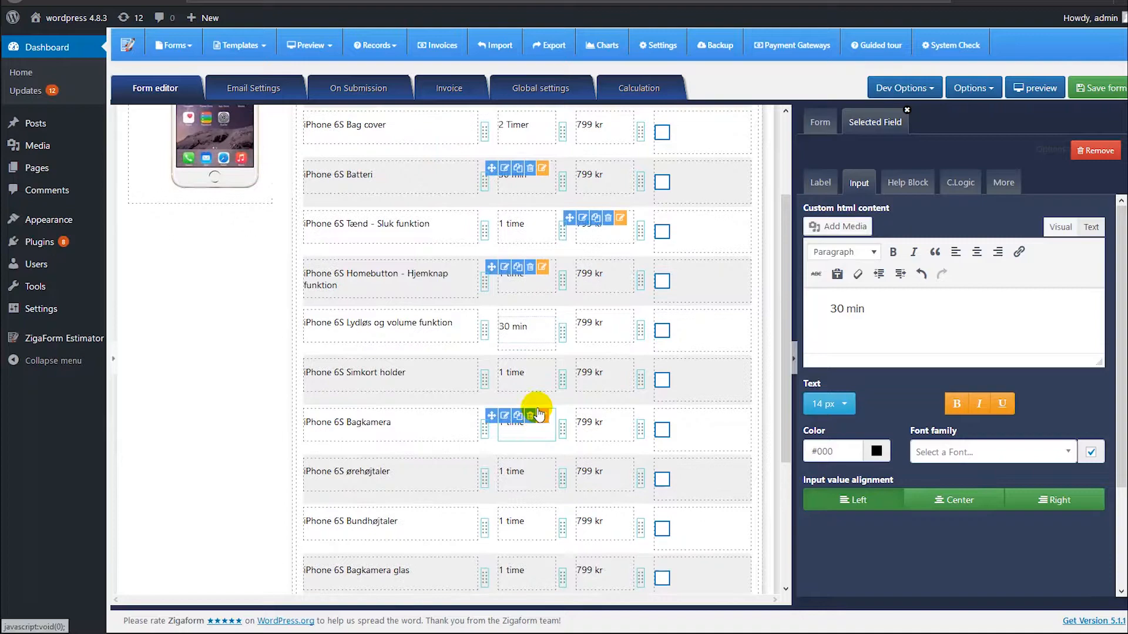
{"action": "scroll", "coordinate": [499, 411], "scroll_direction": "down", "scroll_amount": 2}
{"action": "scroll", "coordinate": [515, 476], "scroll_direction": "up", "scroll_amount": 4}
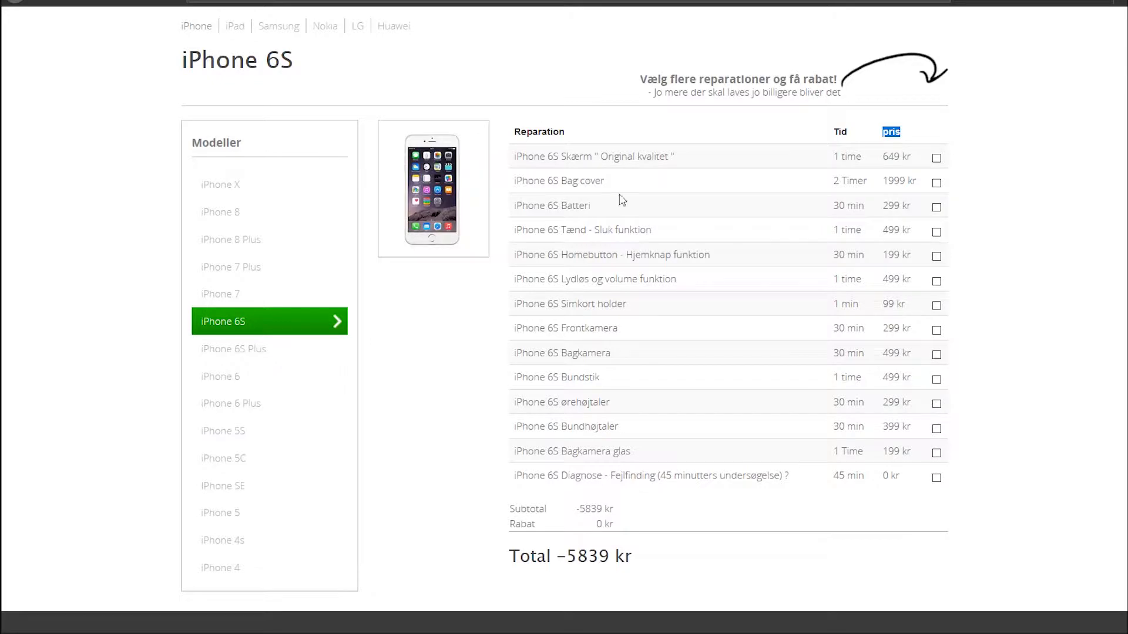
{"action": "triple_click", "coordinate": [915, 179]}
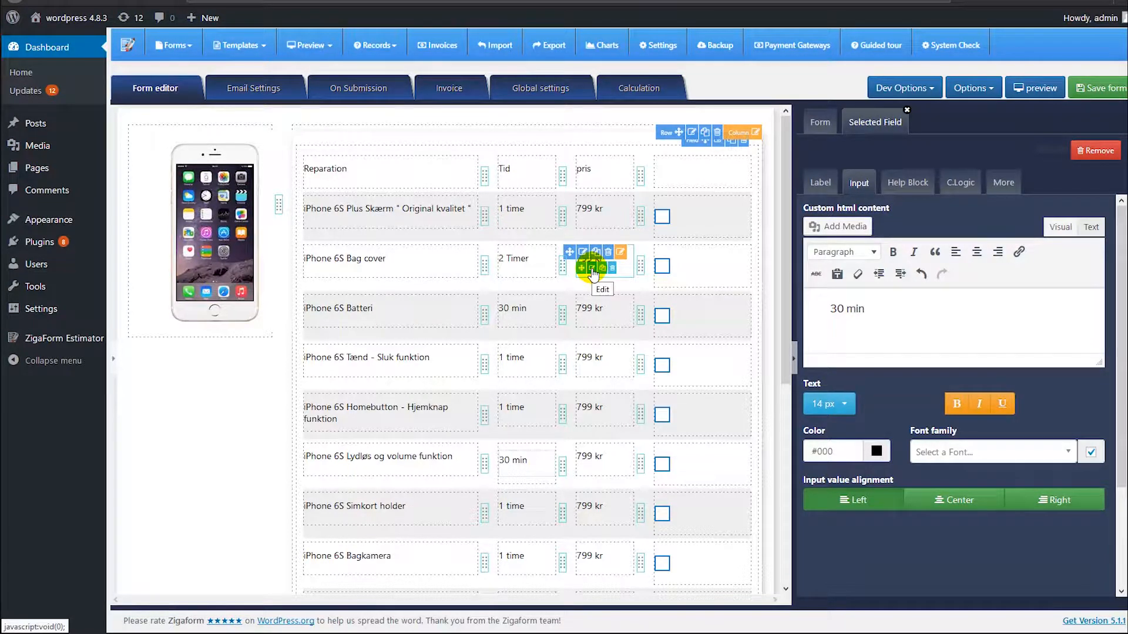
{"action": "left_click", "coordinate": [592, 269]}
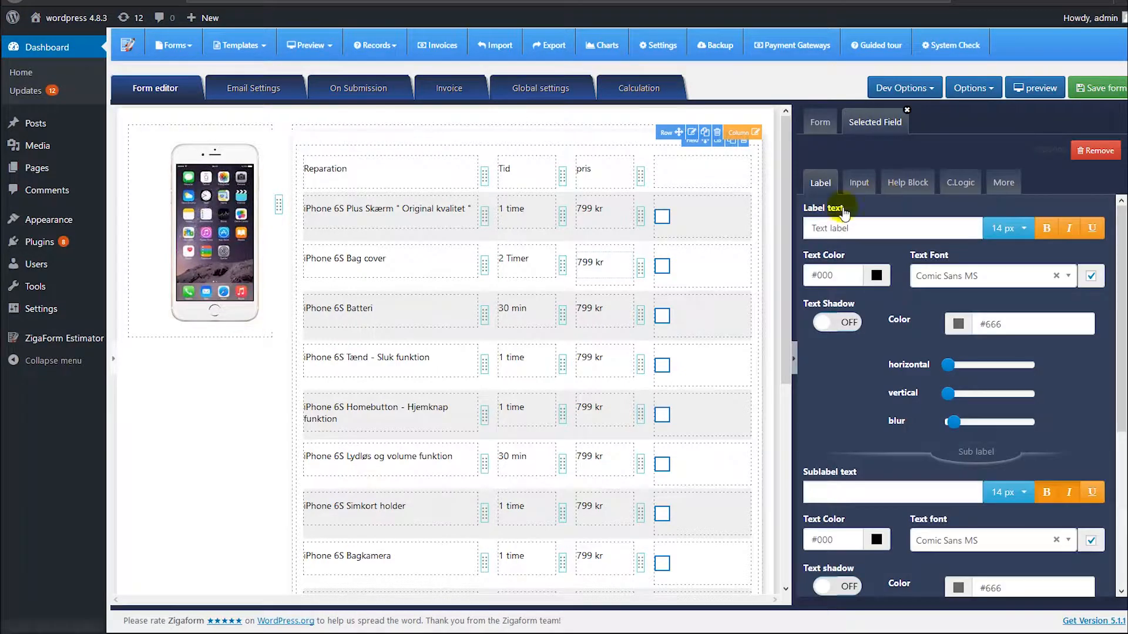
{"action": "left_click", "coordinate": [857, 183]}
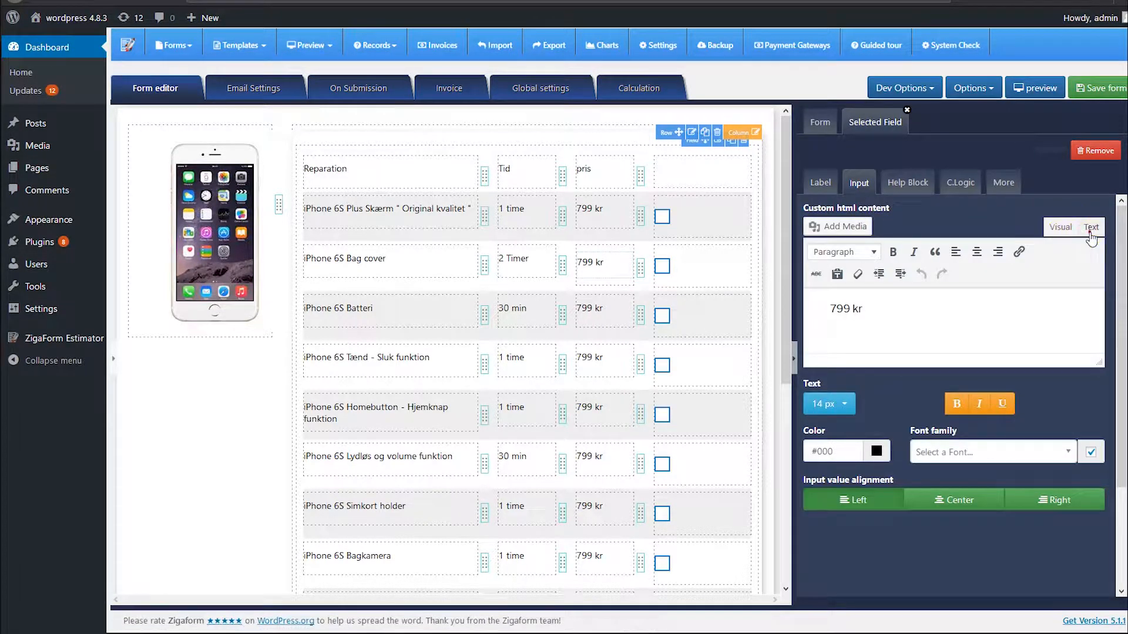
{"action": "type", "text": "1999 kr"}
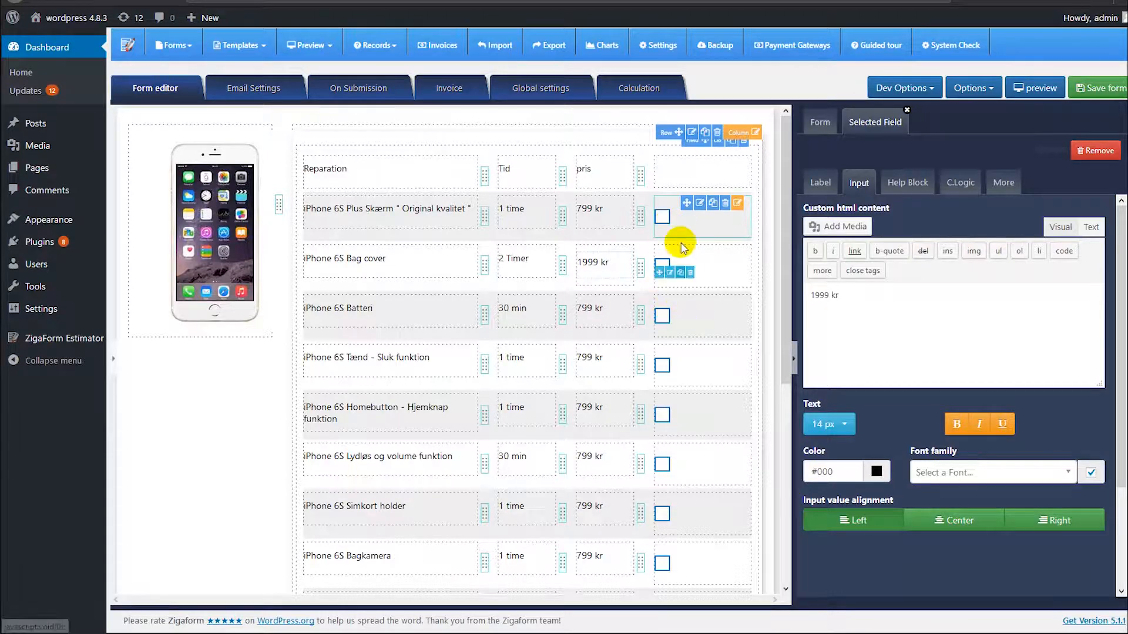
Set the checkbox field names to "Phone 6S Skærm" in the first repair row and "iPhone 6S Bag cover" in the second
{"action": "left_click", "coordinate": [668, 224]}
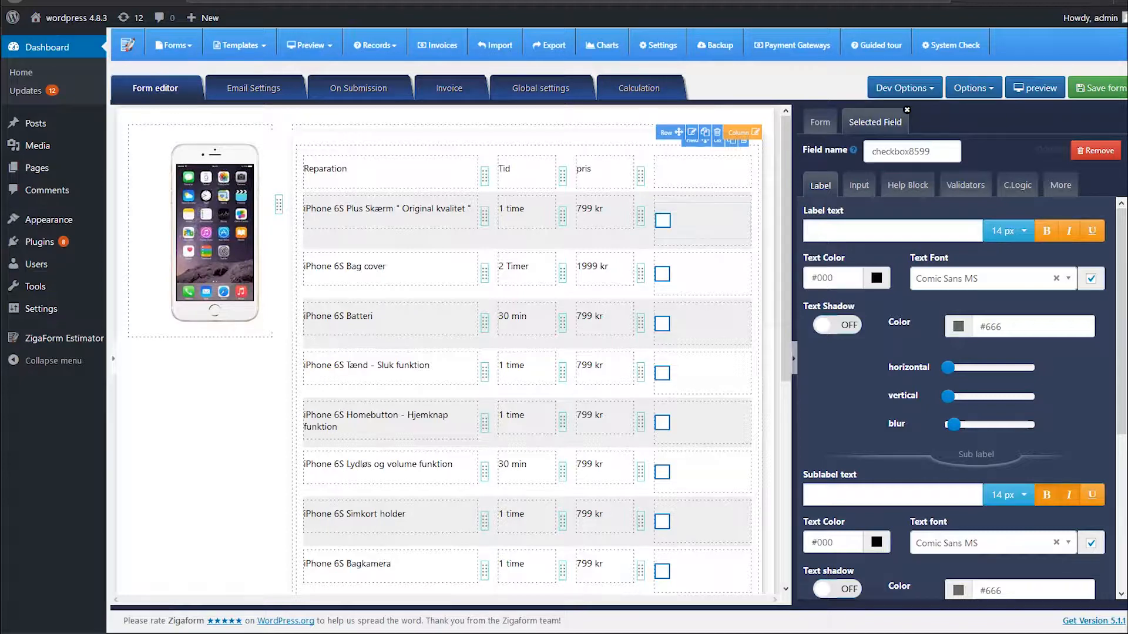
{"action": "double_click", "coordinate": [904, 152]}
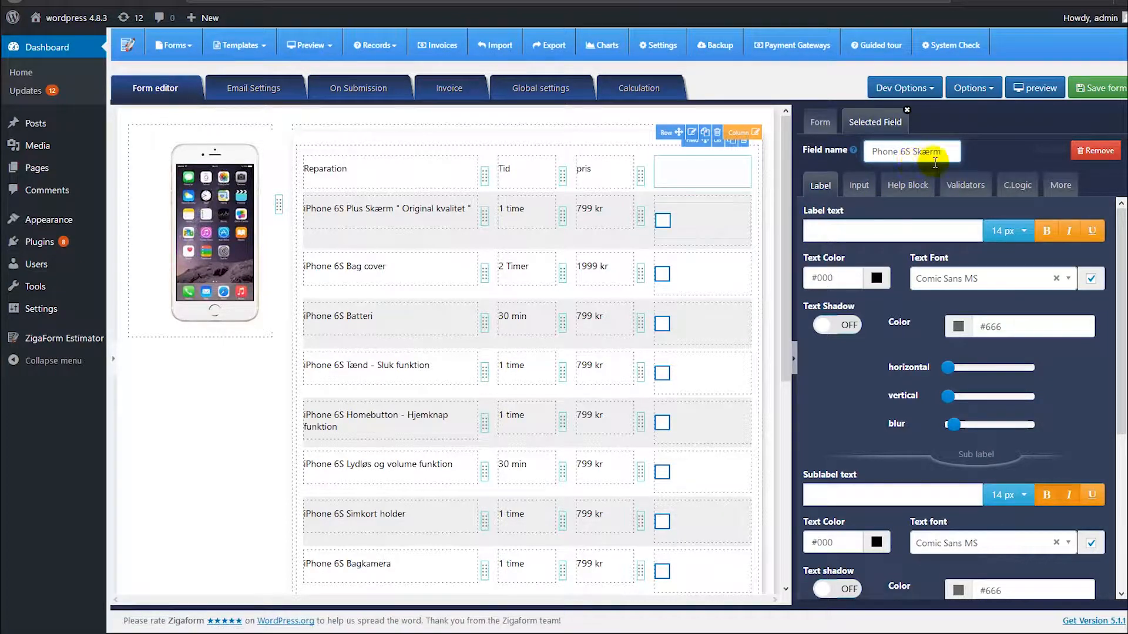
{"action": "mouse_move", "coordinate": [667, 277]}
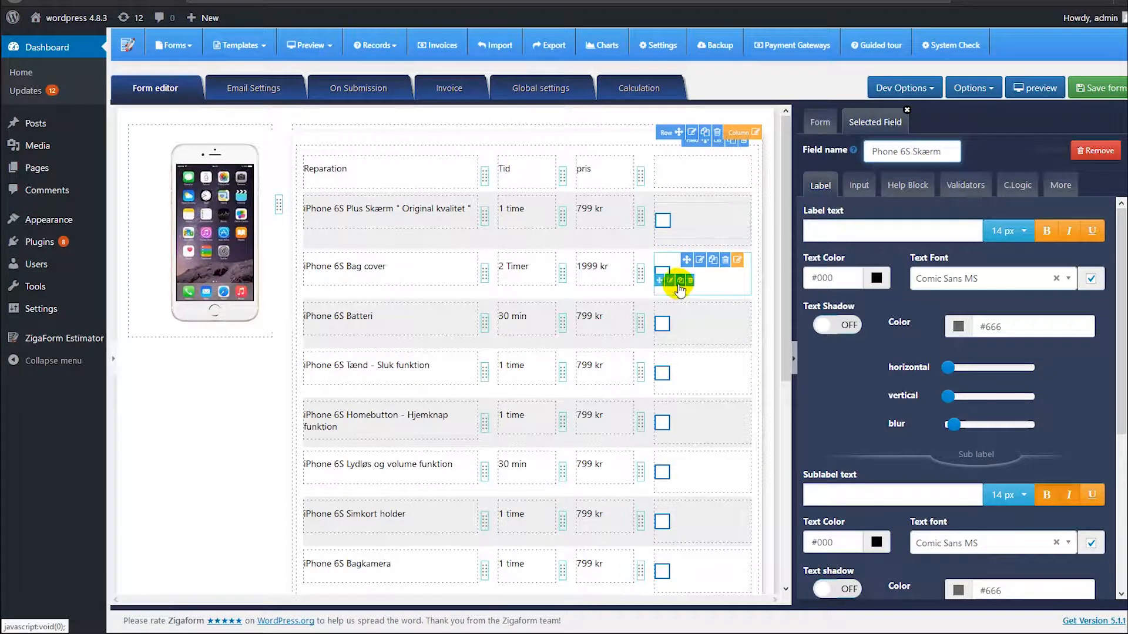
{"action": "left_click", "coordinate": [669, 282]}
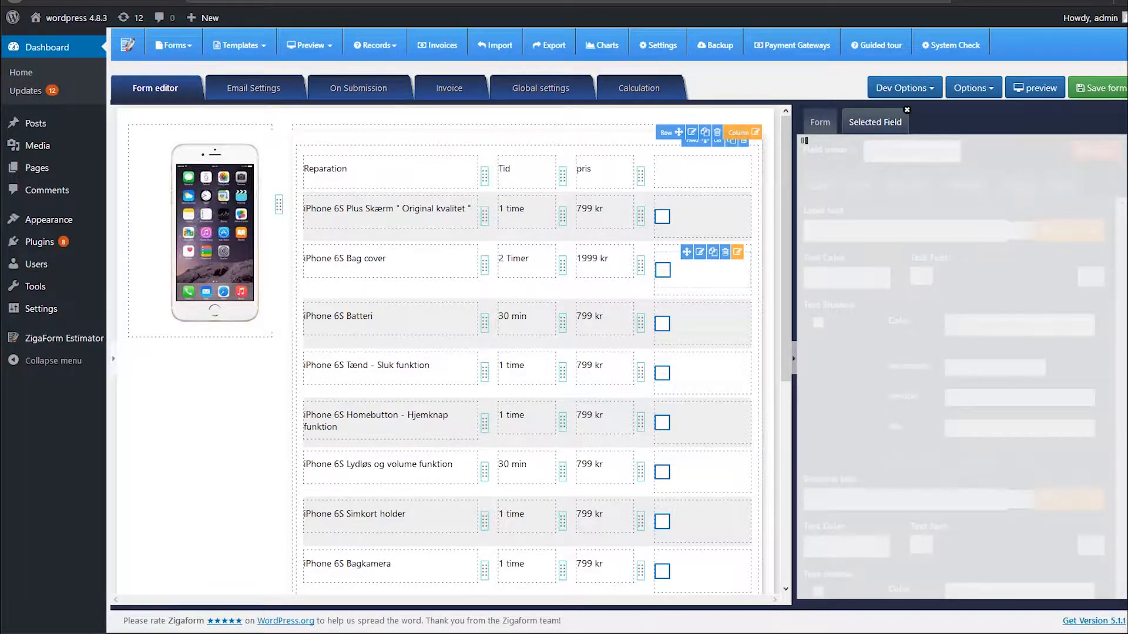
{"action": "double_click", "coordinate": [924, 153]}
{"action": "type", "text": "iPhone 6S Bag cover"}
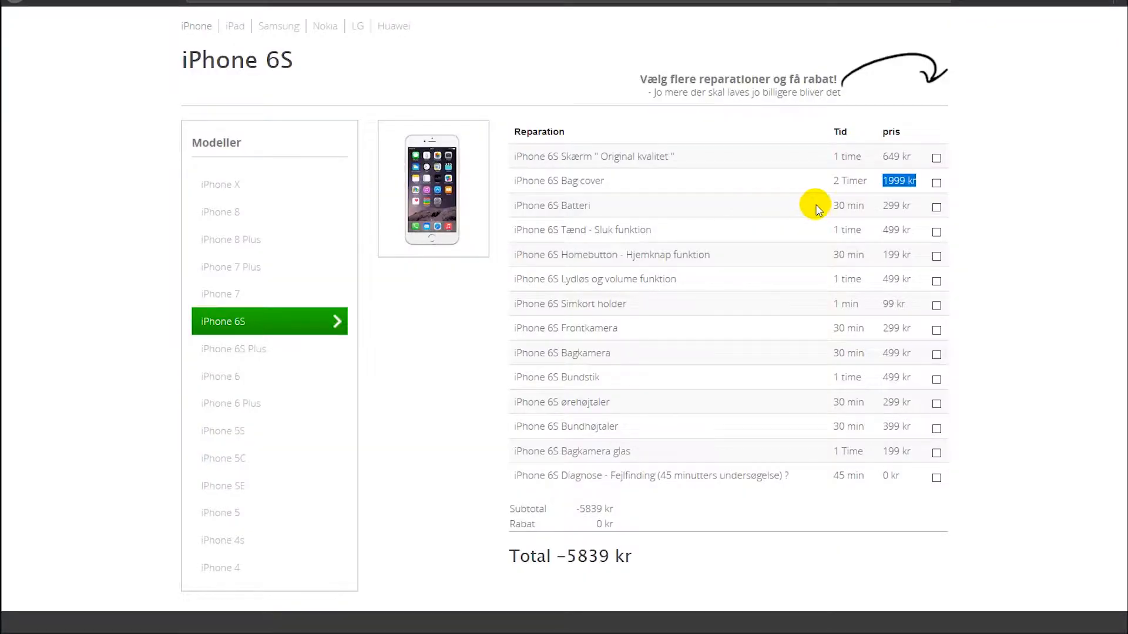
Check the battery price on the reference website and set the iPhone 6S Batteri row's price content to "299 kr"
{"action": "left_click", "coordinate": [914, 210]}
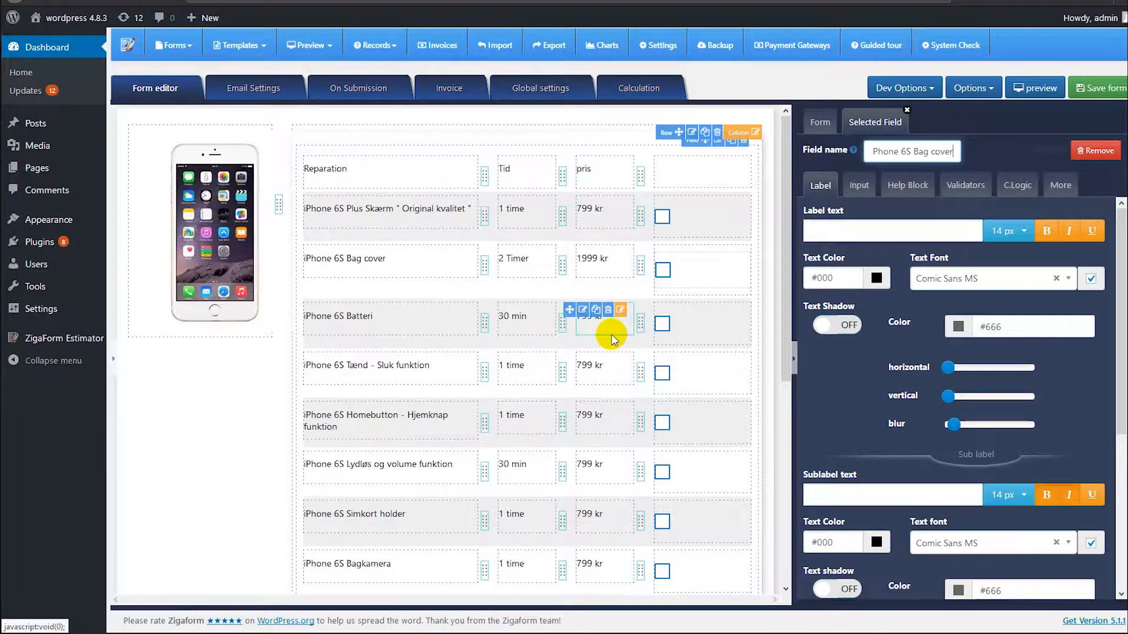
{"action": "left_click", "coordinate": [590, 327]}
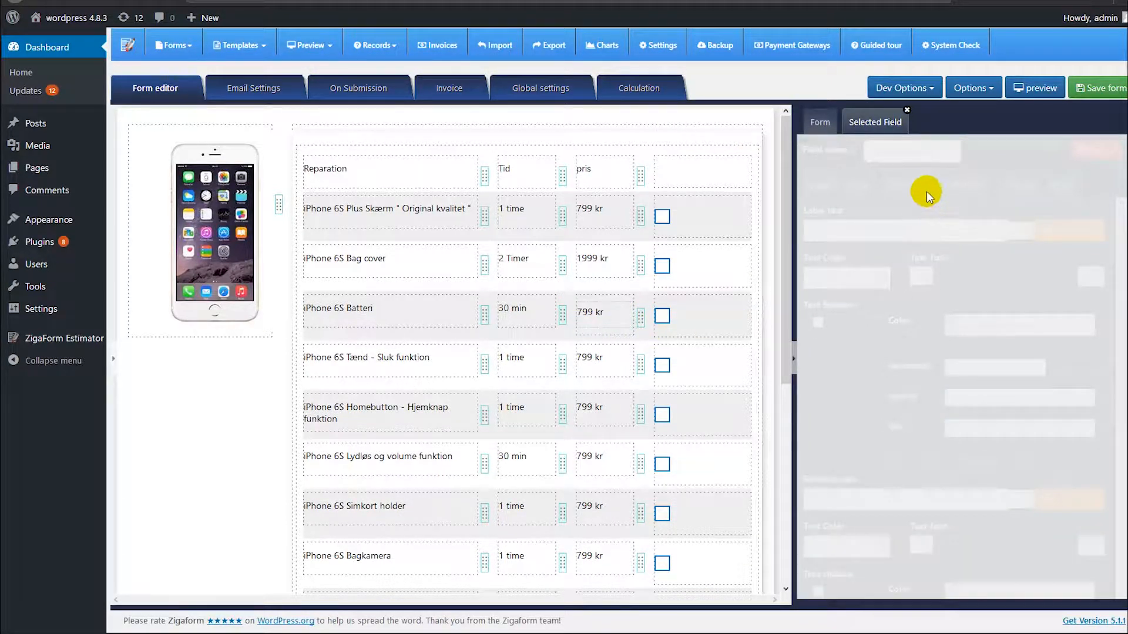
{"action": "left_click", "coordinate": [867, 188]}
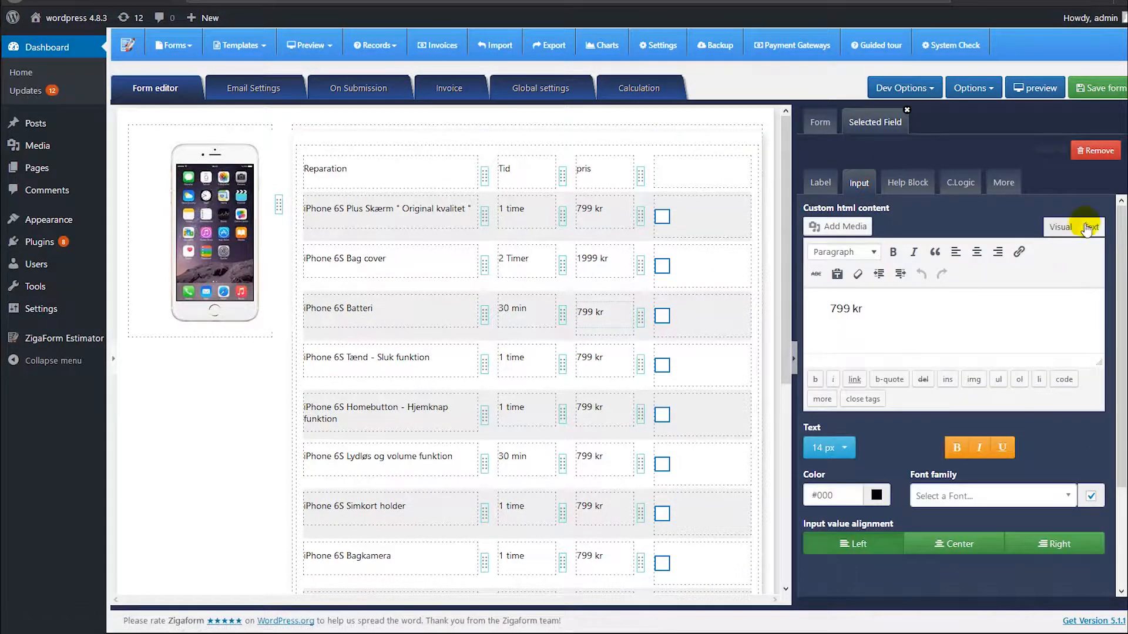
{"action": "left_click", "coordinate": [1091, 227]}
{"action": "left_click_drag", "start_coordinate": [855, 304], "coordinate": [785, 284]}
{"action": "type", "text": "299 kr"}
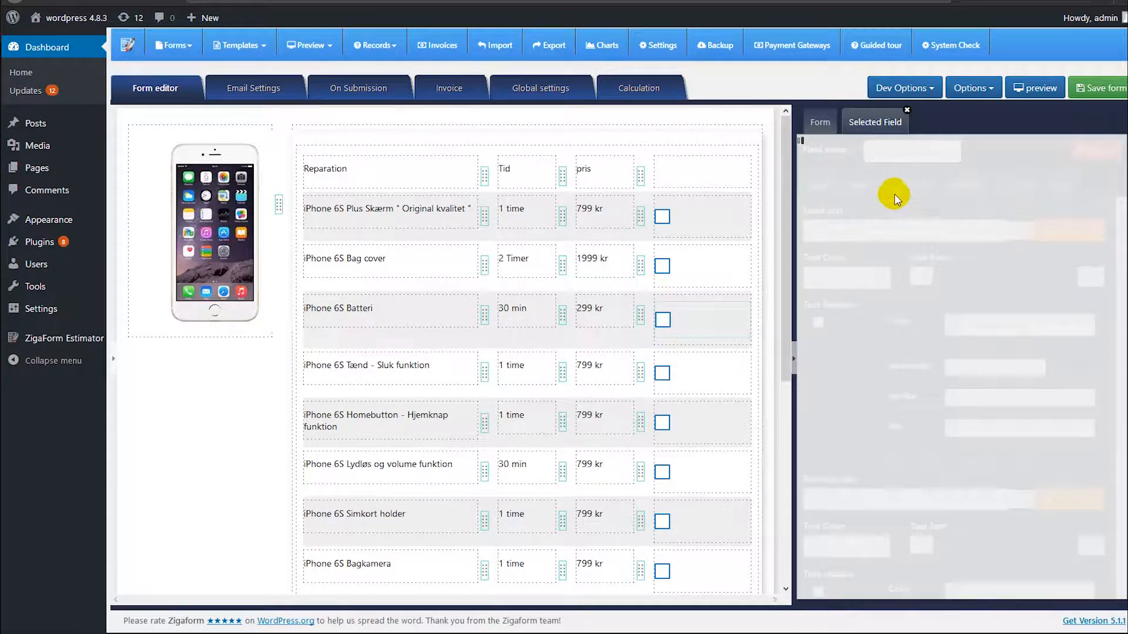
Set the Batteri row's checkbox field name to "iPhone 6S Batteri" and close the field's settings
{"action": "left_click_drag", "start_coordinate": [942, 151], "coordinate": [866, 152]}
{"action": "type", "text": "iPhone 6S Batteri"}
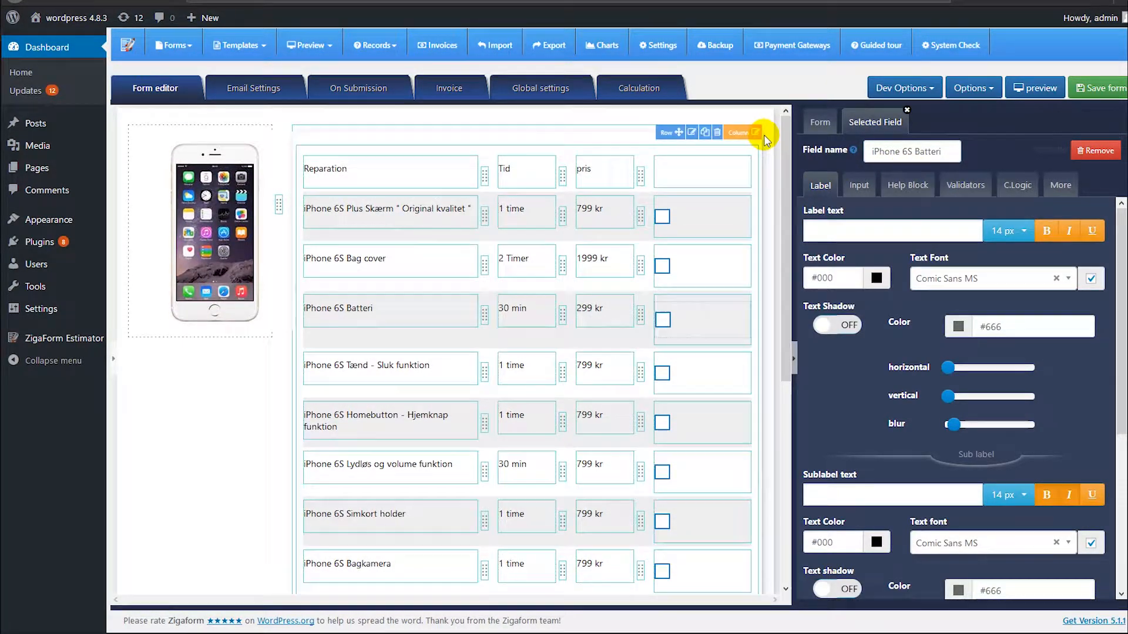
{"action": "left_click", "coordinate": [907, 111]}
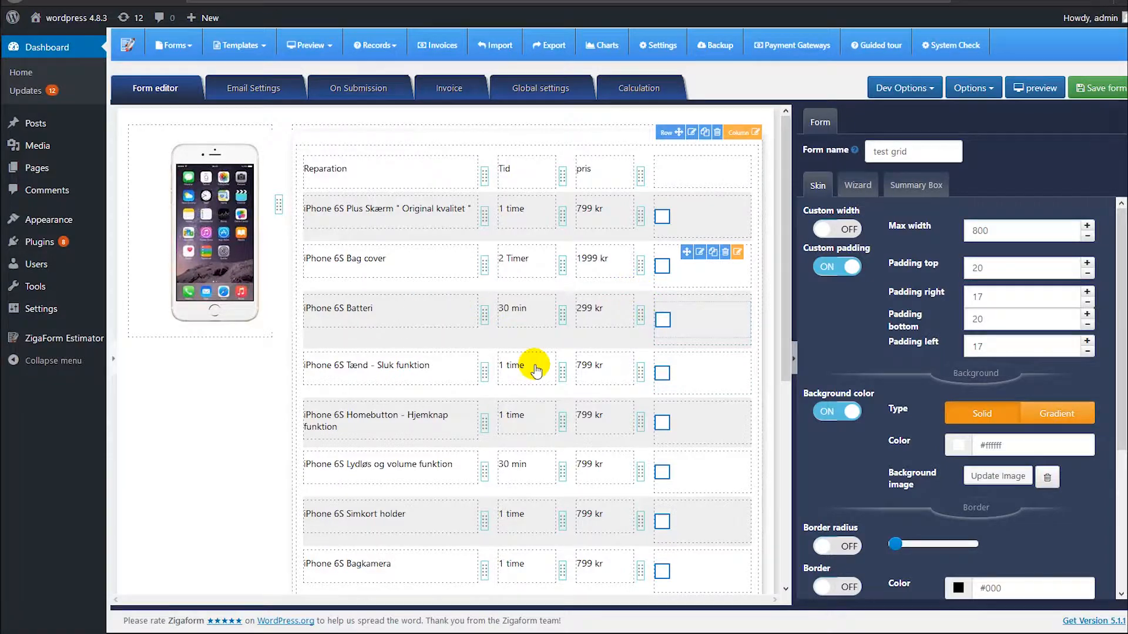
Review the descriptions, times and prices of all repair rows down to the total, collapsing the list of available fields for a wider canvas
{"action": "scroll", "coordinate": [570, 380], "scroll_direction": "down", "scroll_amount": 2}
{"action": "scroll", "coordinate": [570, 380], "scroll_direction": "down", "scroll_amount": 3}
{"action": "scroll", "coordinate": [586, 460], "scroll_direction": "up", "scroll_amount": 5}
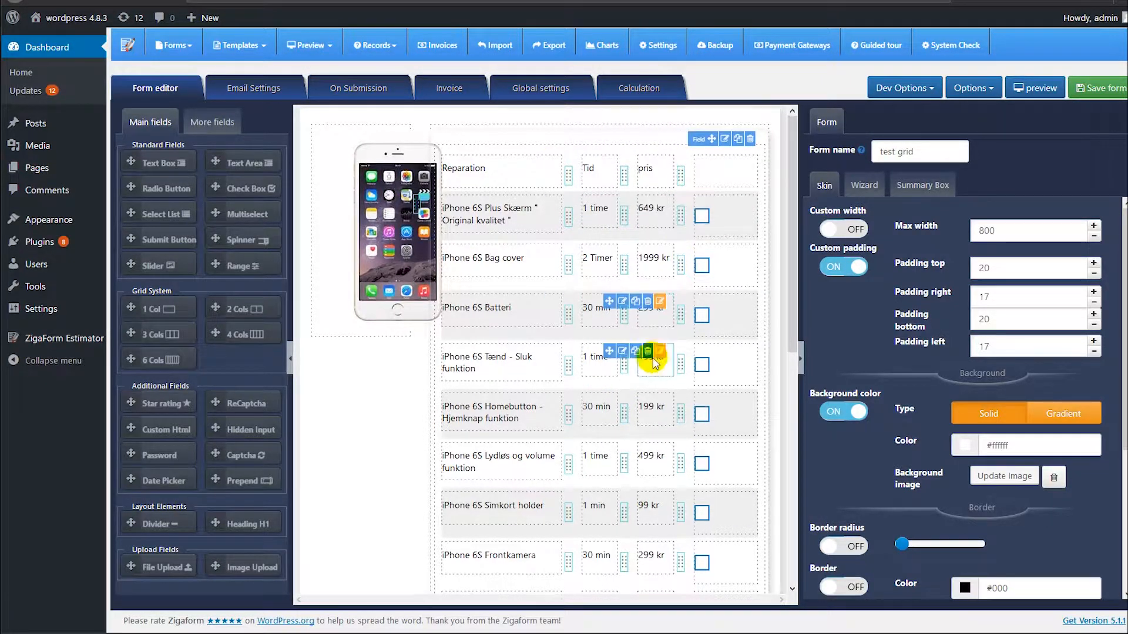
{"action": "scroll", "coordinate": [646, 376], "scroll_direction": "down", "scroll_amount": 7}
{"action": "scroll", "coordinate": [646, 388], "scroll_direction": "up", "scroll_amount": 3}
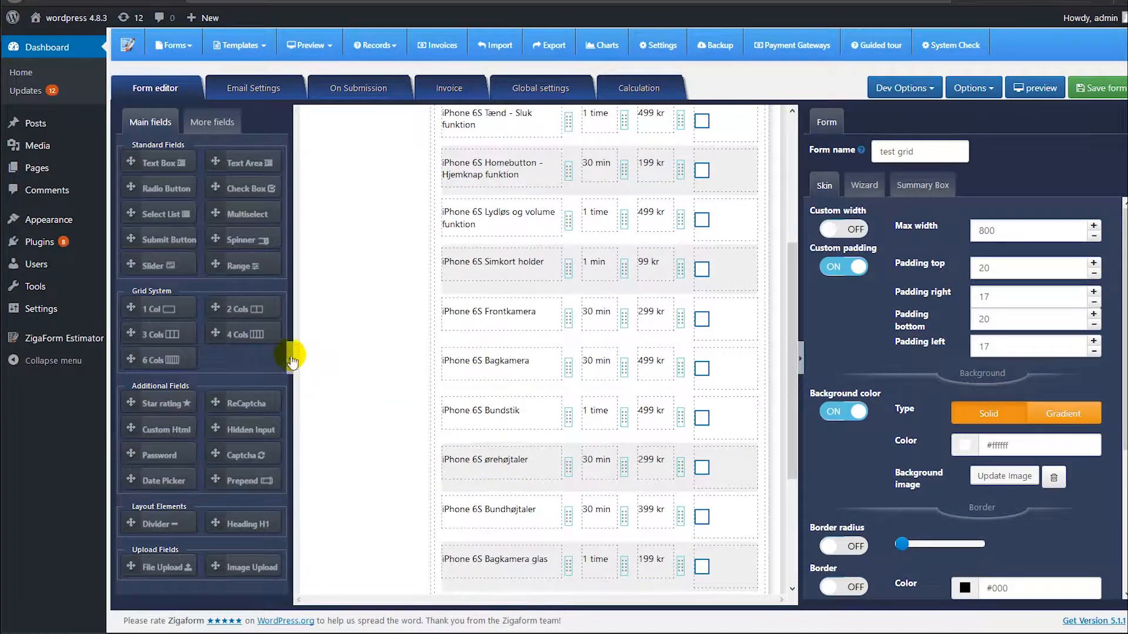
{"action": "left_click", "coordinate": [286, 356]}
{"action": "scroll", "coordinate": [262, 315], "scroll_direction": "up", "scroll_amount": 5}
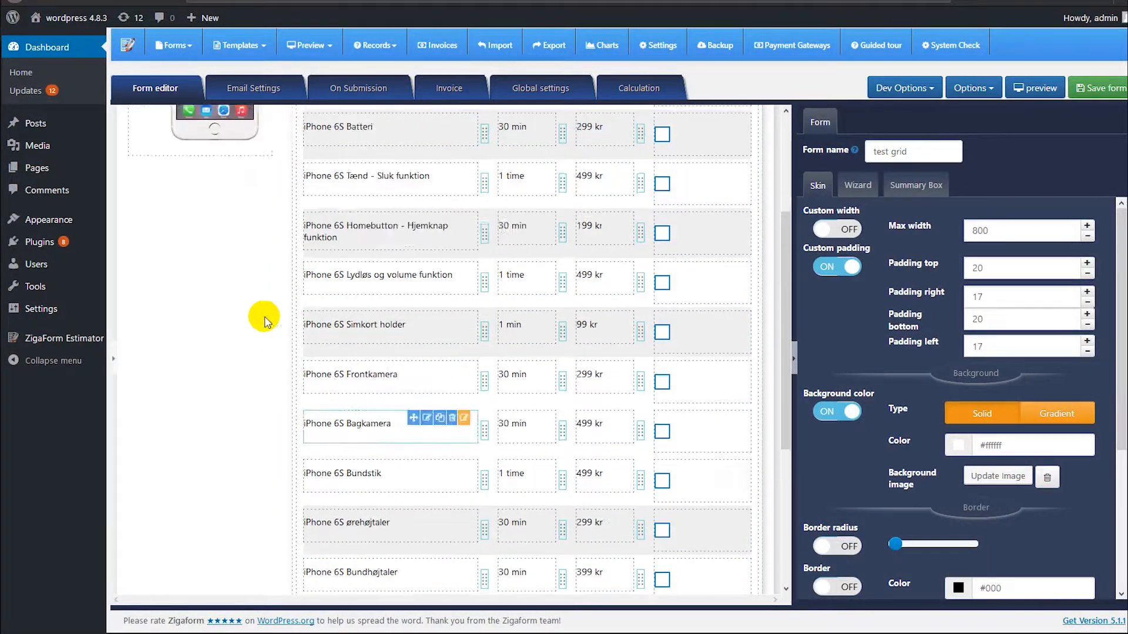
{"action": "scroll", "coordinate": [277, 346], "scroll_direction": "down", "scroll_amount": 8}
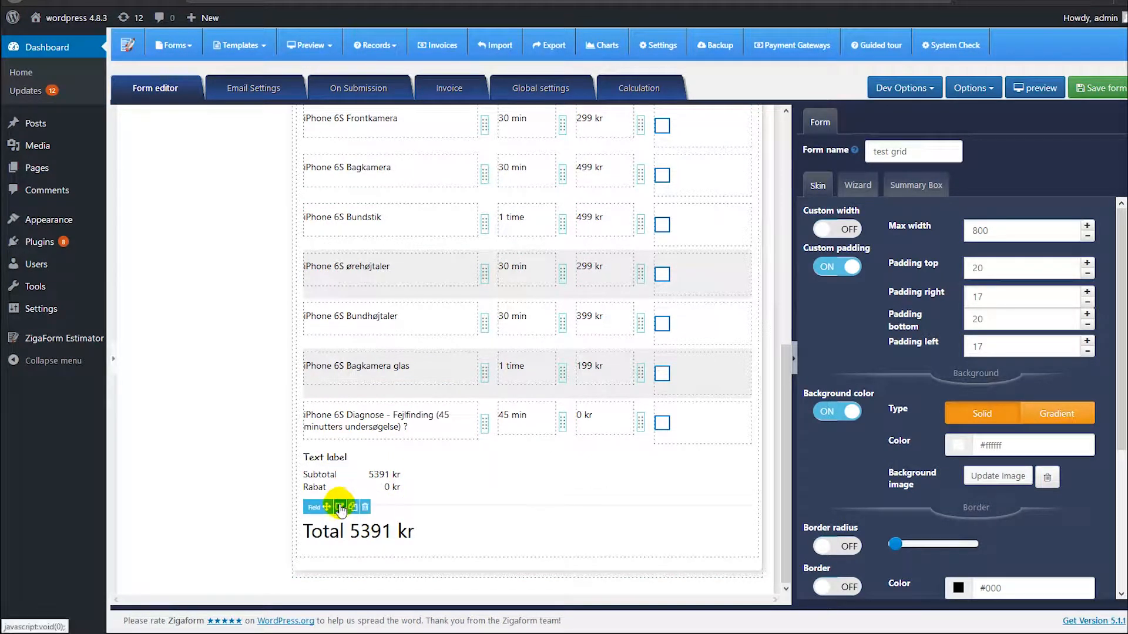
Hide the label block of the subtotal and total field below the repair rows and return to the form settings
{"action": "left_click", "coordinate": [340, 508]}
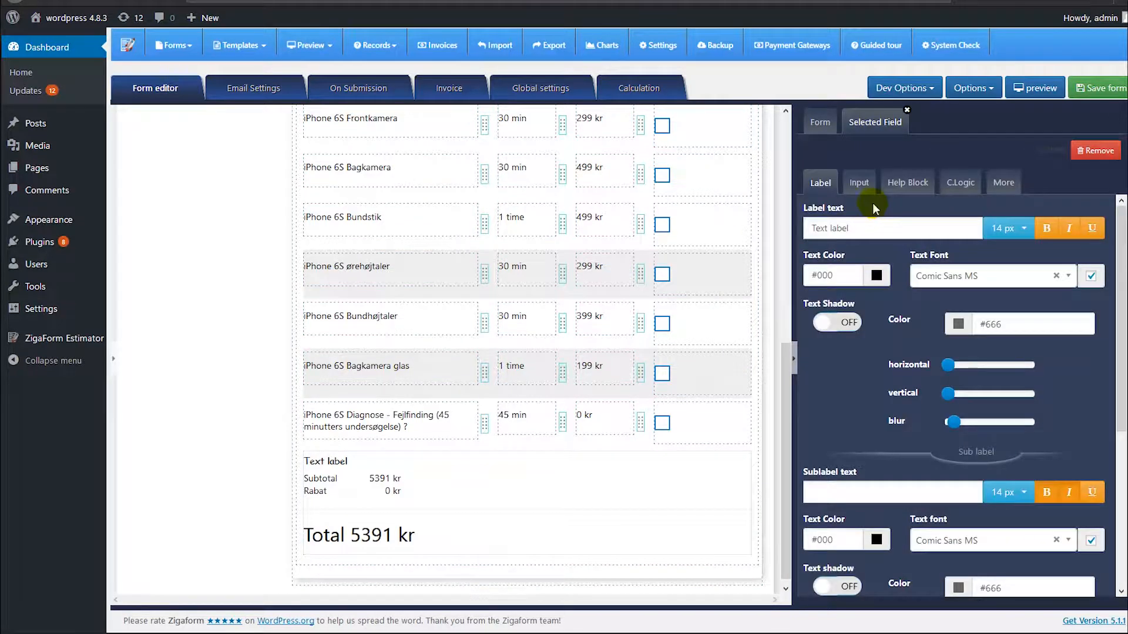
{"action": "scroll", "coordinate": [849, 319], "scroll_direction": "down", "scroll_amount": 4}
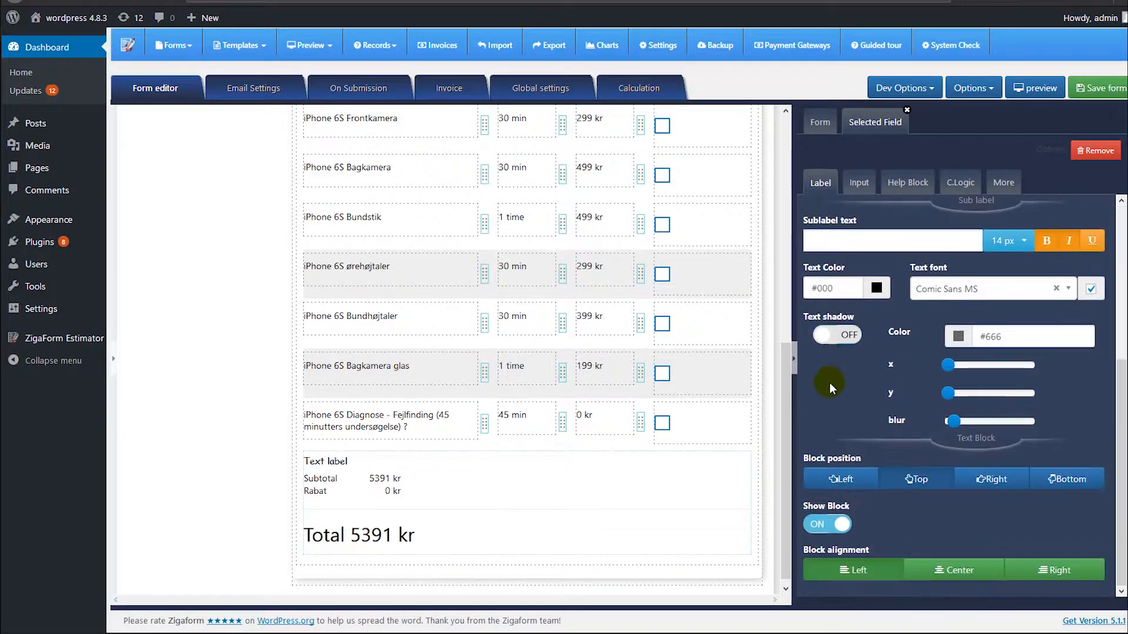
{"action": "left_click", "coordinate": [825, 524]}
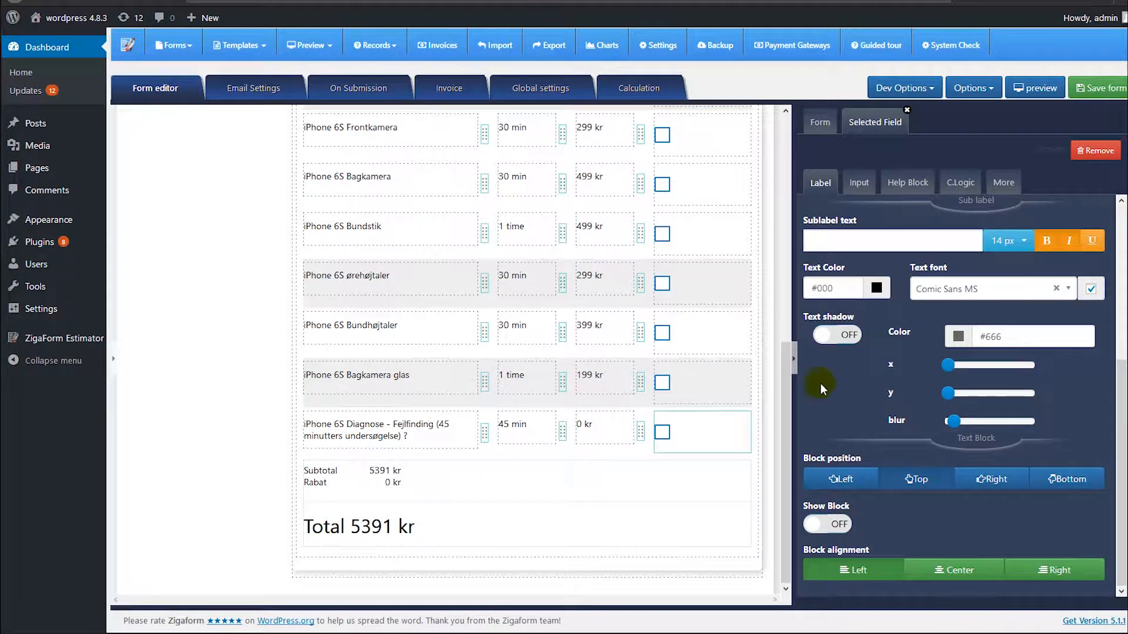
{"action": "scroll", "coordinate": [862, 246], "scroll_direction": "up", "scroll_amount": 1}
{"action": "scroll", "coordinate": [845, 194], "scroll_direction": "up", "scroll_amount": 2}
{"action": "left_click", "coordinate": [821, 122]}
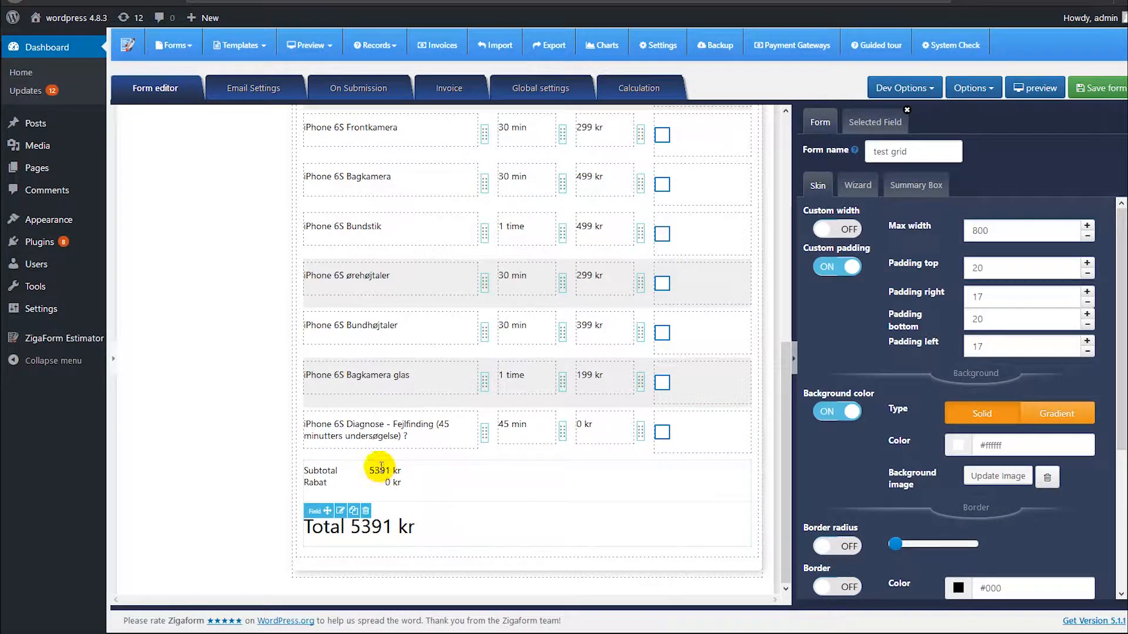
Set the checkbox field names to "line1" in the Skærm row and "line2" in the Bag cover row
{"action": "scroll", "coordinate": [531, 485], "scroll_direction": "up", "scroll_amount": 1}
{"action": "scroll", "coordinate": [579, 382], "scroll_direction": "up", "scroll_amount": 8}
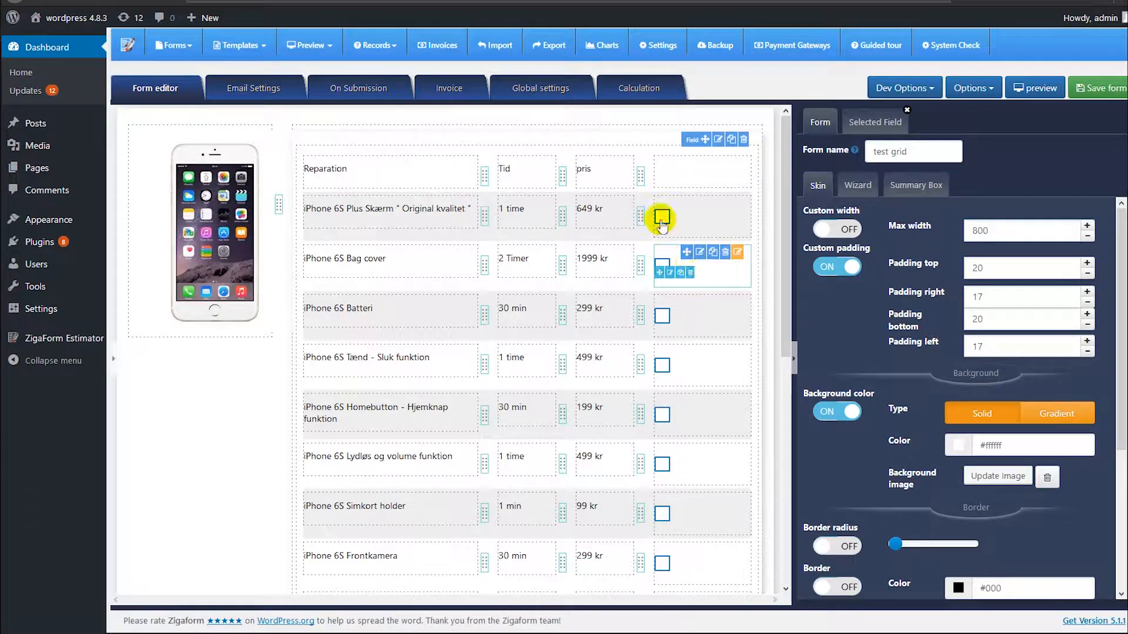
{"action": "scroll", "coordinate": [659, 470], "scroll_direction": "down", "scroll_amount": 6}
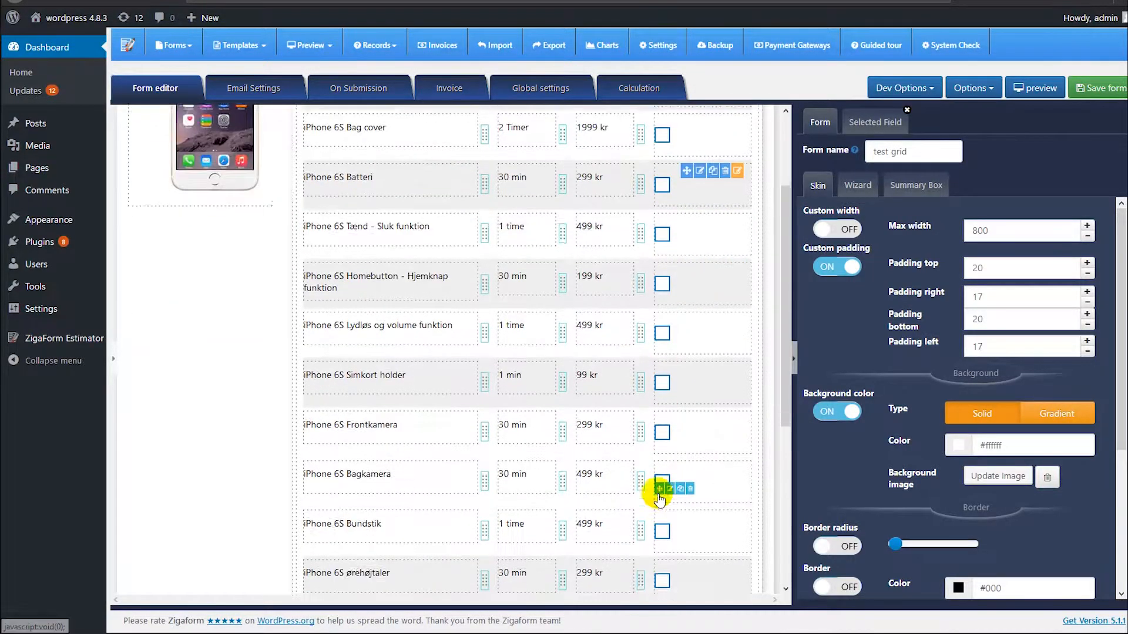
{"action": "scroll", "coordinate": [659, 496], "scroll_direction": "up", "scroll_amount": 6}
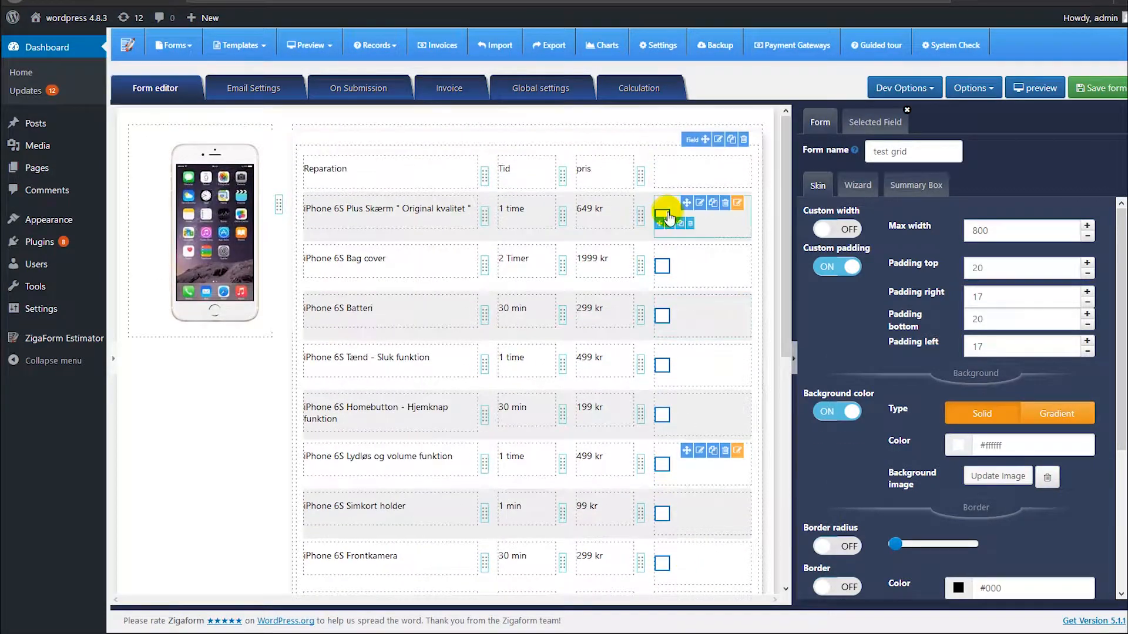
{"action": "left_click", "coordinate": [669, 224]}
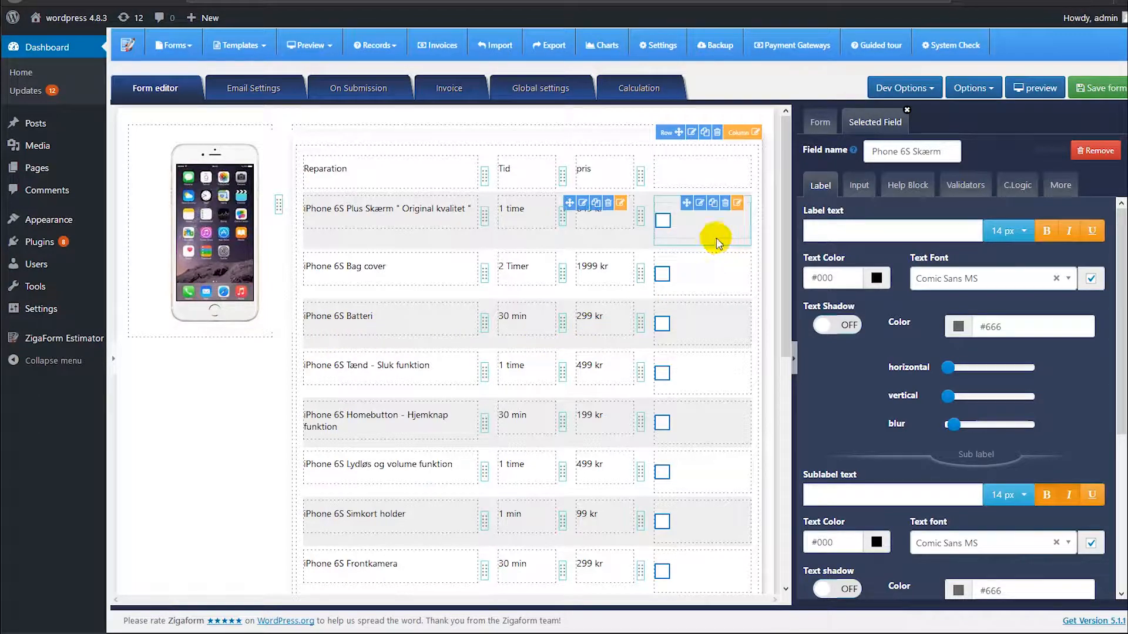
{"action": "scroll", "coordinate": [650, 508], "scroll_direction": "down", "scroll_amount": 5}
{"action": "scroll", "coordinate": [664, 506], "scroll_direction": "up", "scroll_amount": 6}
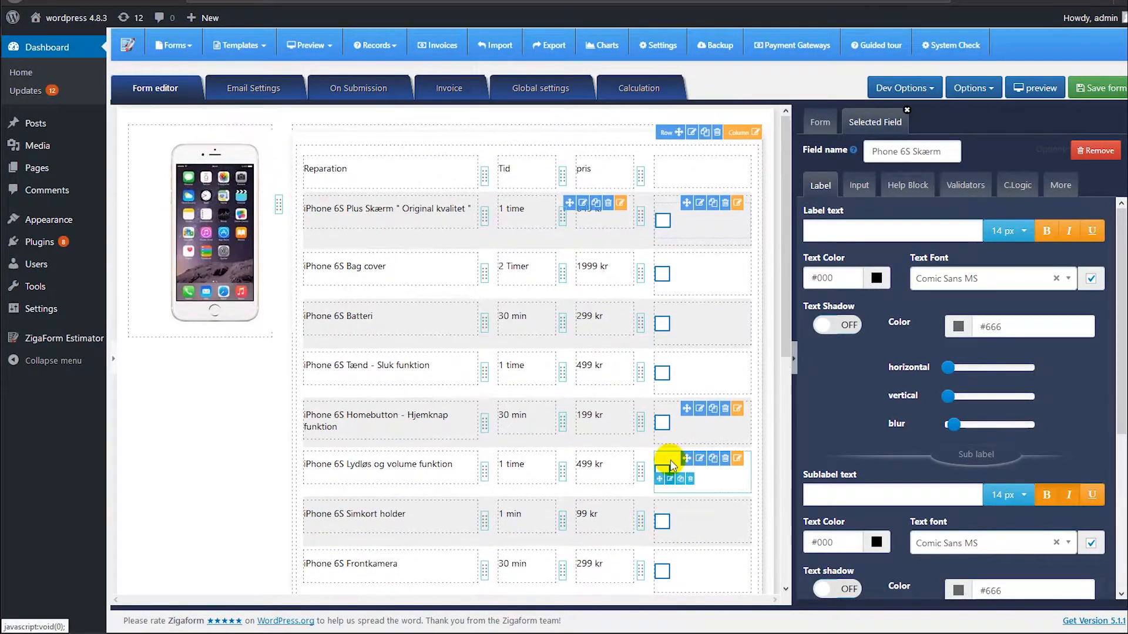
{"action": "left_click", "coordinate": [670, 228]}
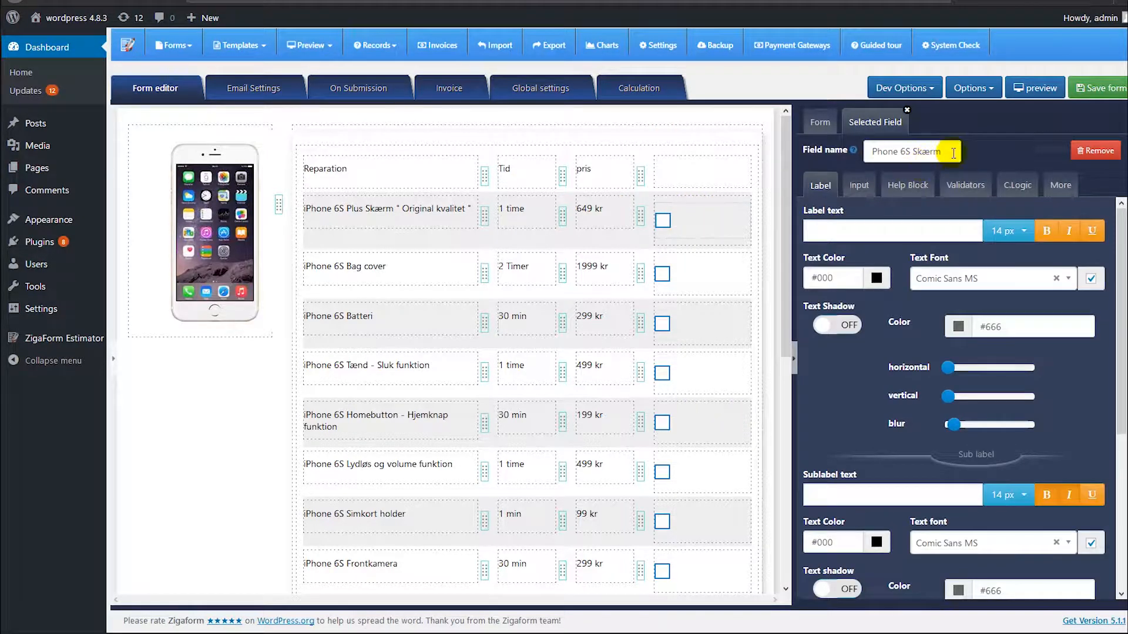
{"action": "left_click_drag", "start_coordinate": [941, 152], "coordinate": [881, 154]}
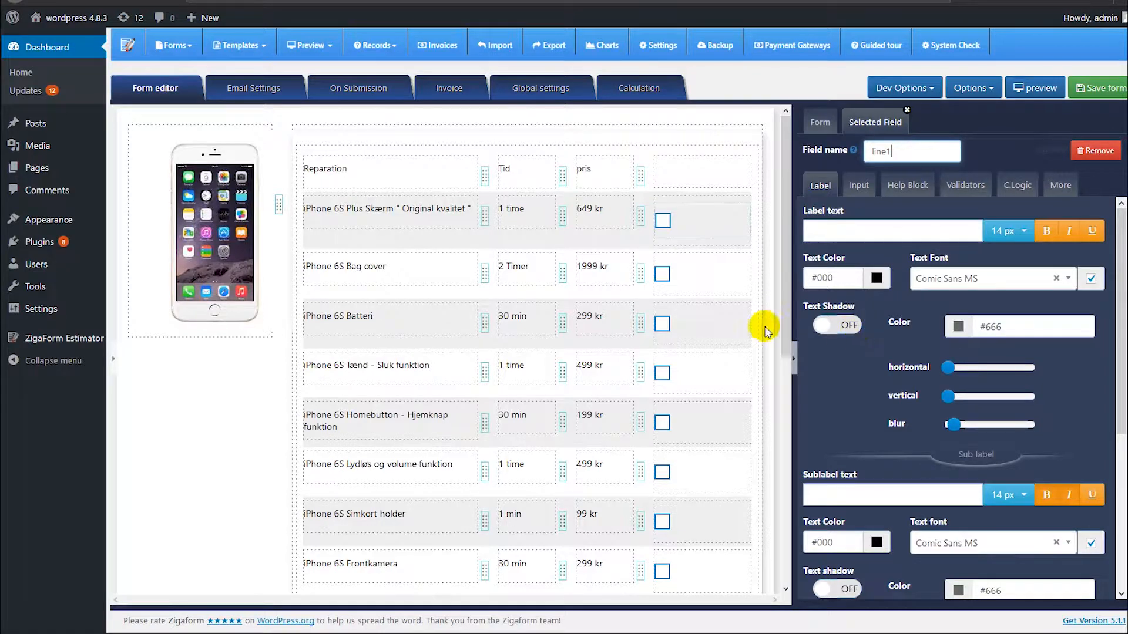
{"action": "left_click", "coordinate": [670, 274]}
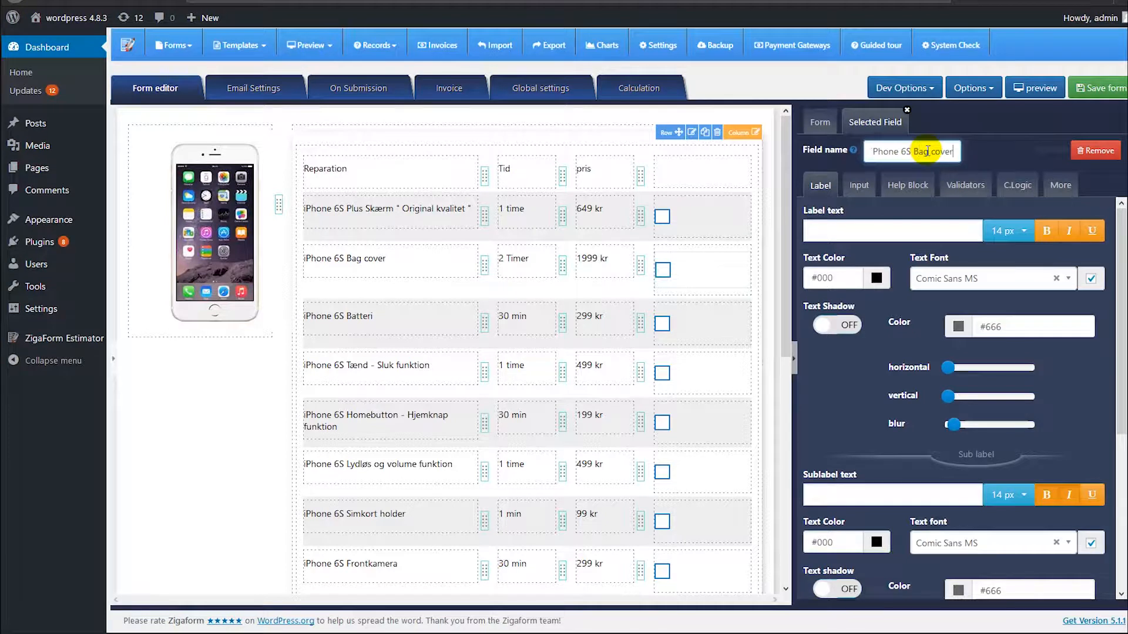
{"action": "type", "text": "line2"}
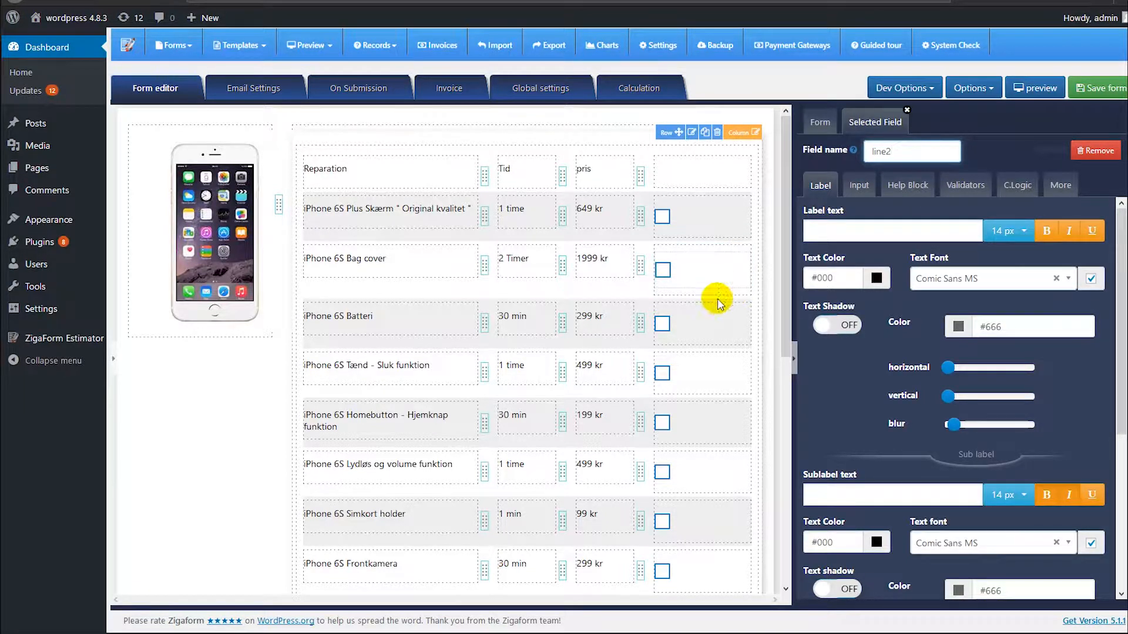
Rename the checkbox fields from the Batteri row down, using "line15" for the Diagnose row, and save the form
{"action": "left_click", "coordinate": [665, 322]}
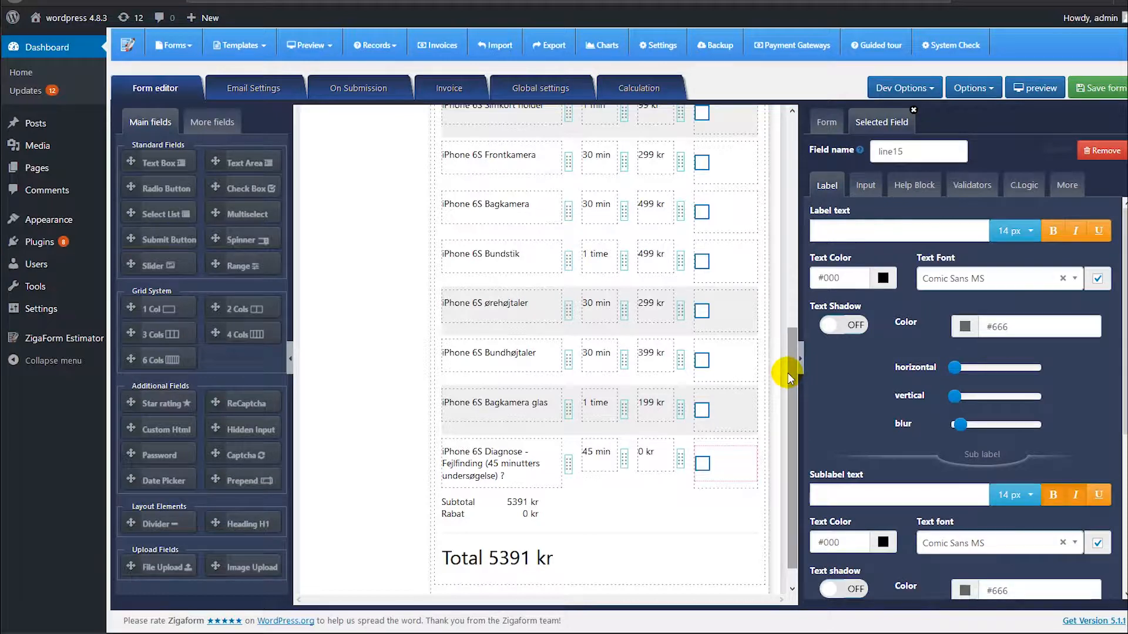
{"action": "left_click_drag", "start_coordinate": [792, 373], "coordinate": [782, 336]}
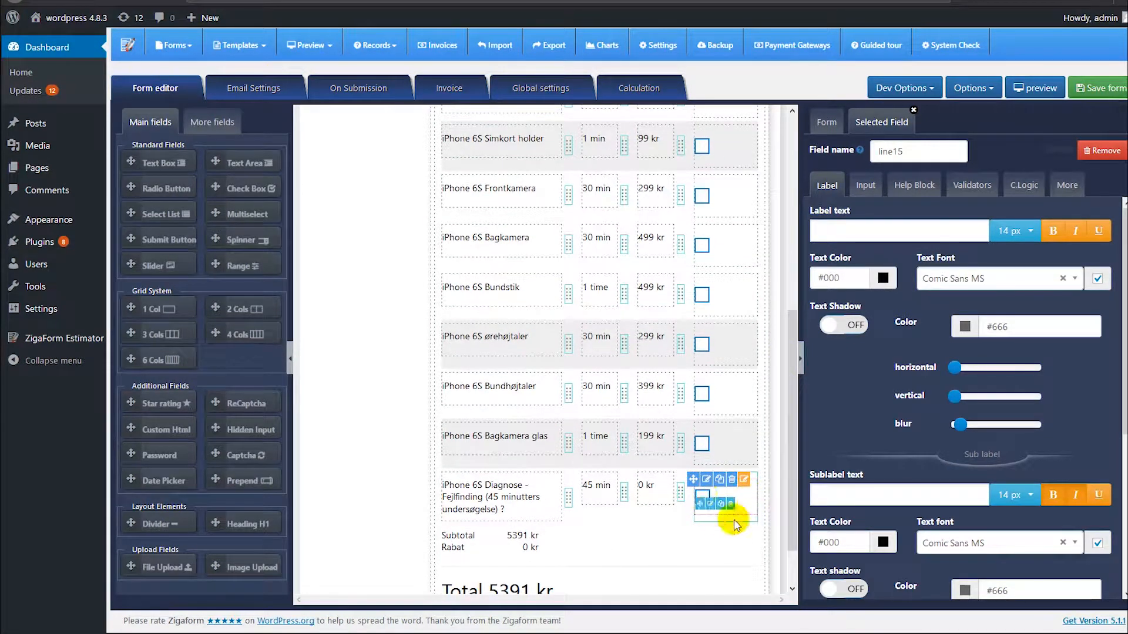
{"action": "left_click", "coordinate": [910, 151]}
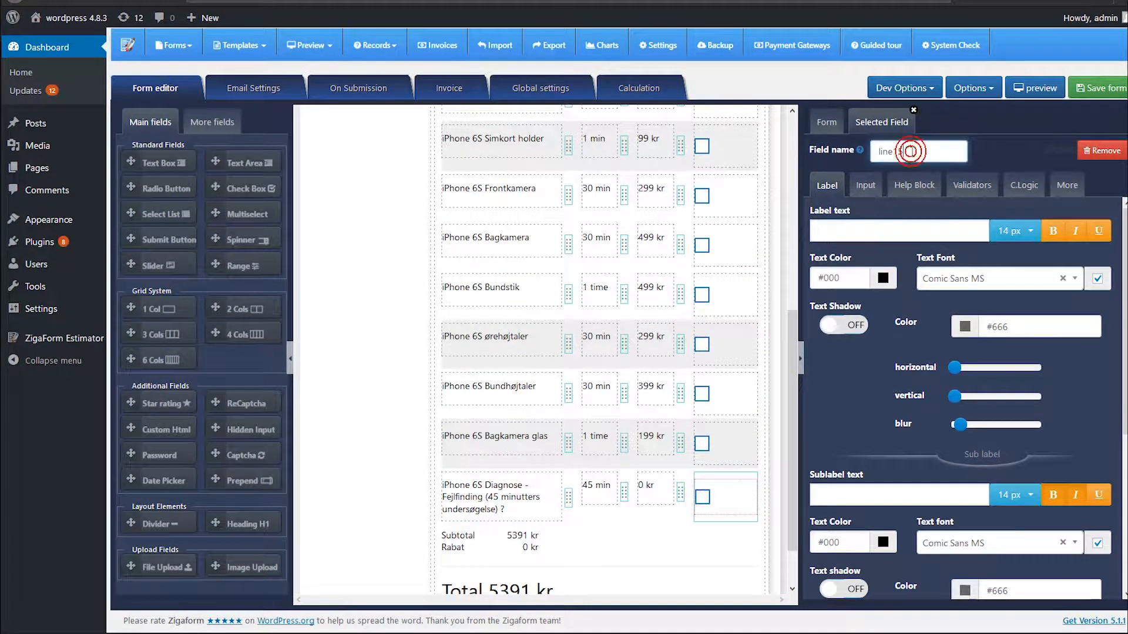
{"action": "left_click", "coordinate": [1086, 87]}
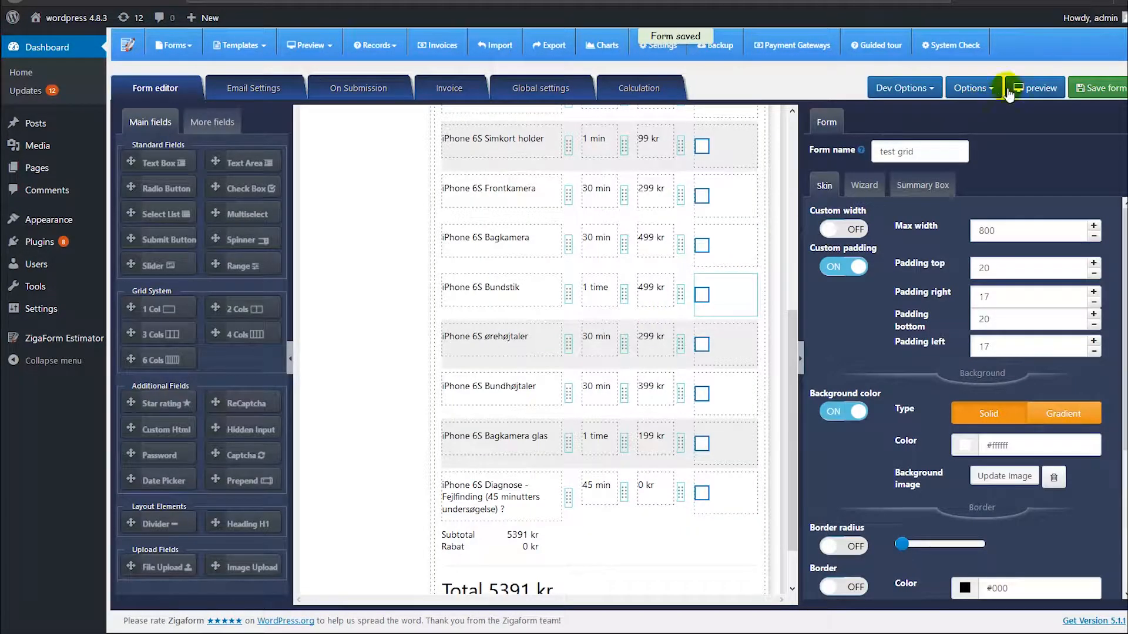
Preview the form for desktops and compare its layout and repair rows with the iPhone 6S table on the reference website
{"action": "left_click", "coordinate": [1035, 88]}
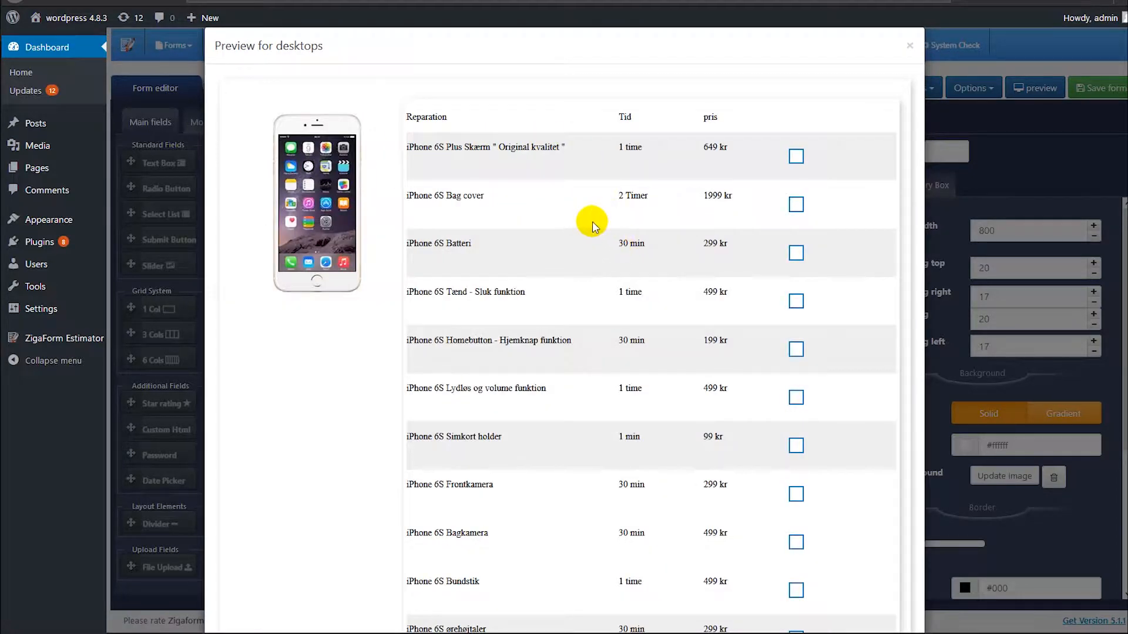
{"action": "scroll", "coordinate": [604, 252], "scroll_direction": "down", "scroll_amount": 6}
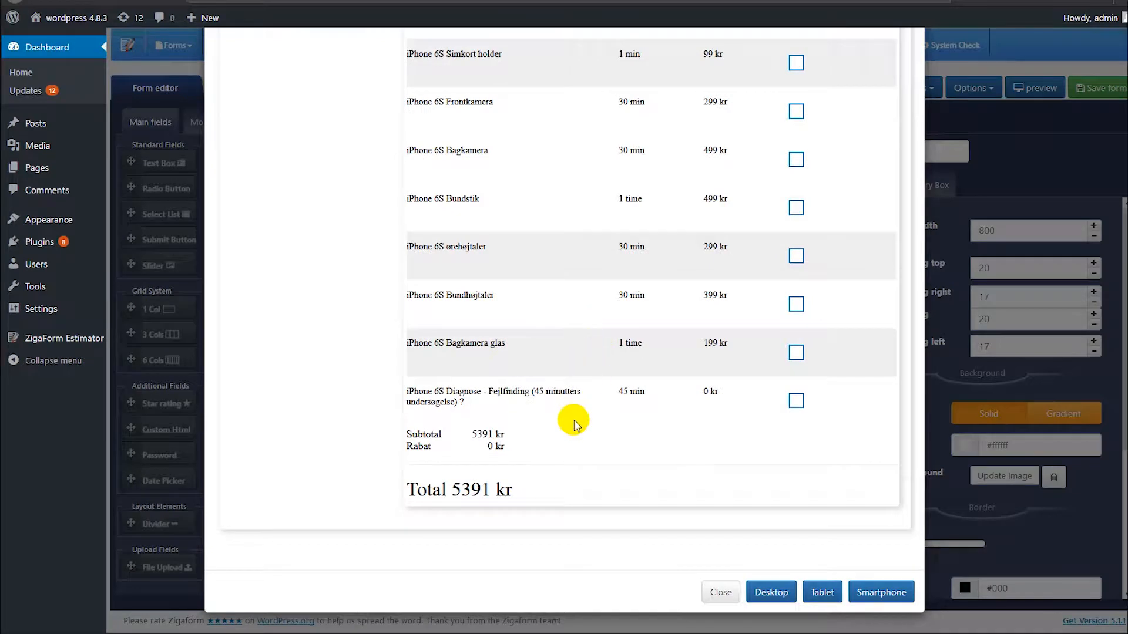
{"action": "scroll", "coordinate": [541, 449], "scroll_direction": "up", "scroll_amount": 6}
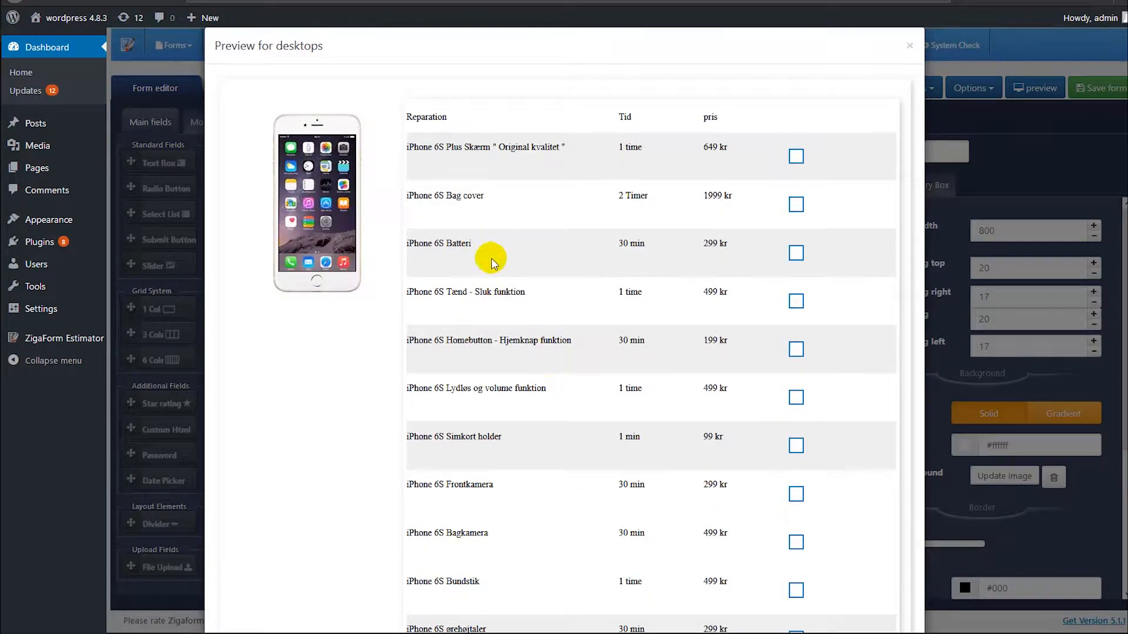
{"action": "scroll", "coordinate": [505, 282], "scroll_direction": "down", "scroll_amount": 5}
{"action": "scroll", "coordinate": [516, 300], "scroll_direction": "down", "scroll_amount": 2}
{"action": "scroll", "coordinate": [516, 300], "scroll_direction": "up", "scroll_amount": 5}
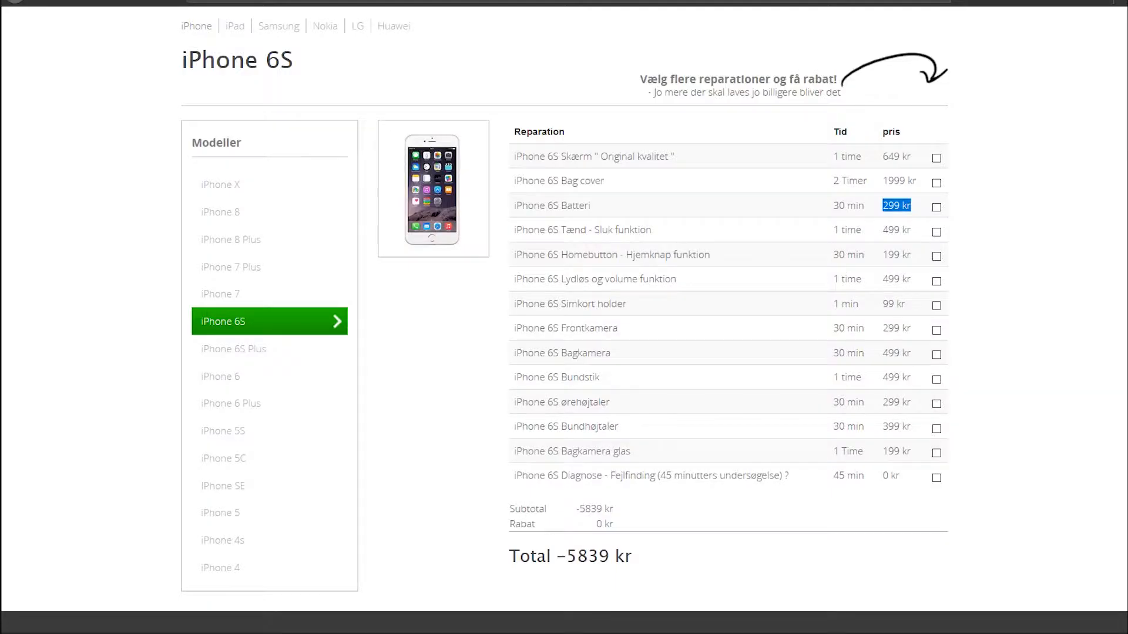
{"action": "left_click", "coordinate": [707, 405]}
{"action": "scroll", "coordinate": [727, 422], "scroll_direction": "down", "scroll_amount": 2}
{"action": "scroll", "coordinate": [727, 433], "scroll_direction": "up", "scroll_amount": 2}
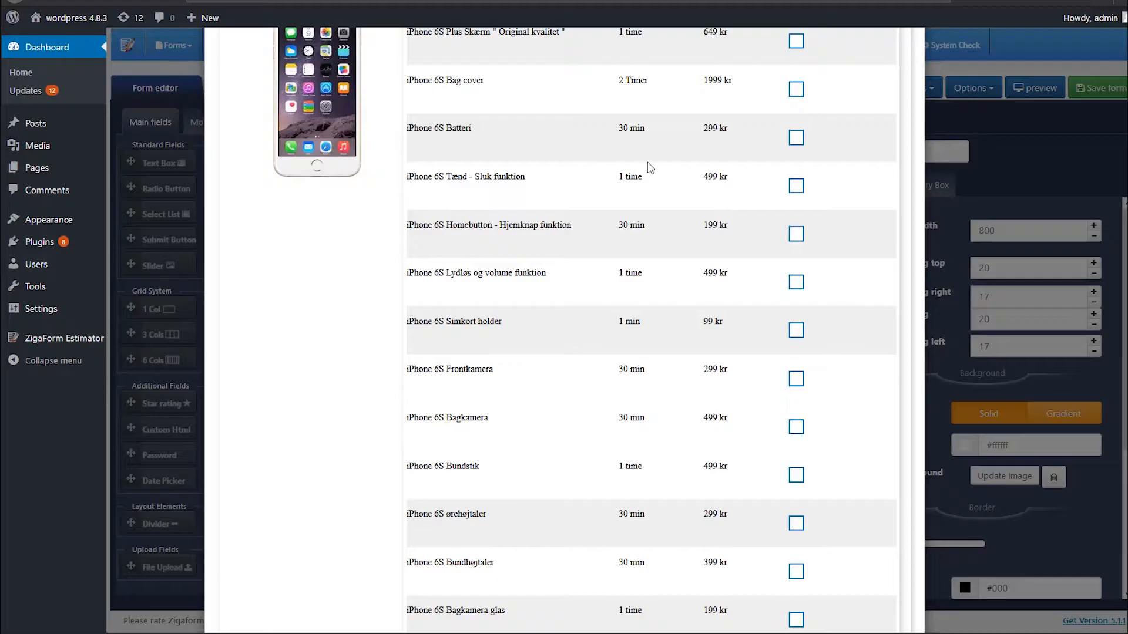
Examine the desktop preview from the repair table's header down to the subtotal, discount and total, and close it
{"action": "scroll", "coordinate": [748, 310], "scroll_direction": "up", "scroll_amount": 3}
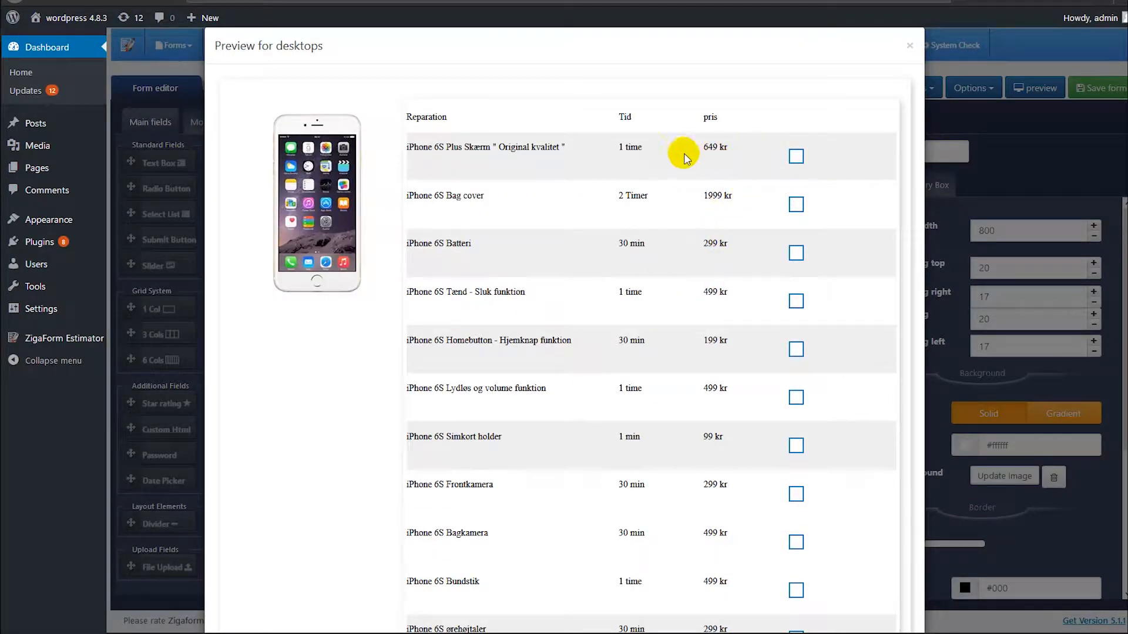
{"action": "scroll", "coordinate": [637, 318], "scroll_direction": "down", "scroll_amount": 6}
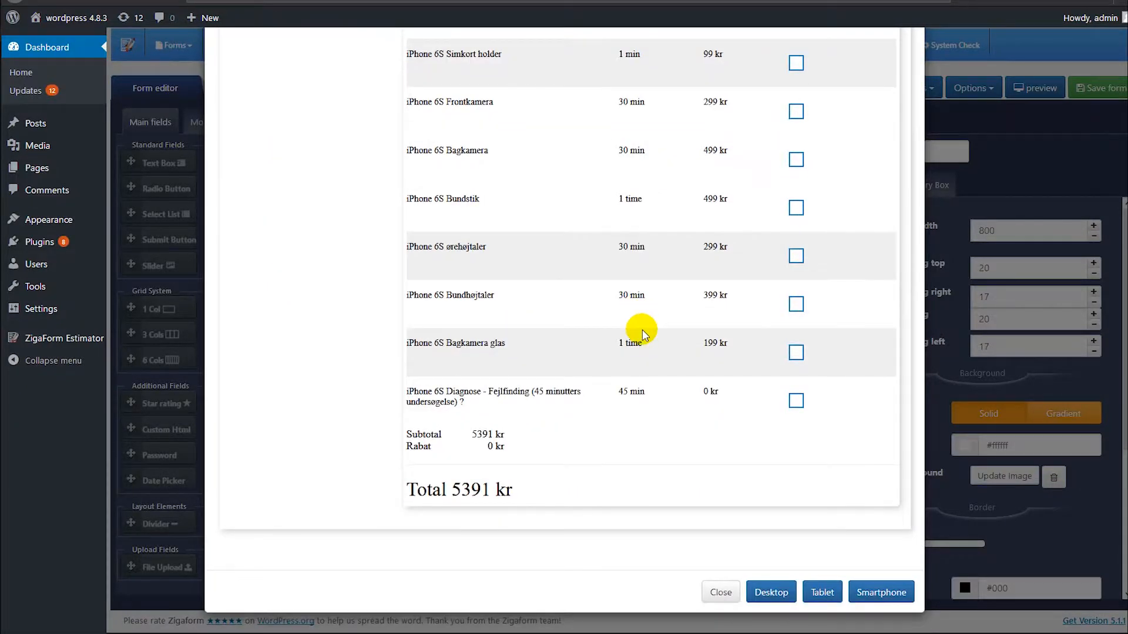
{"action": "scroll", "coordinate": [643, 329], "scroll_direction": "up", "scroll_amount": 6}
{"action": "scroll", "coordinate": [643, 333], "scroll_direction": "down", "scroll_amount": 6}
{"action": "scroll", "coordinate": [642, 341], "scroll_direction": "up", "scroll_amount": 6}
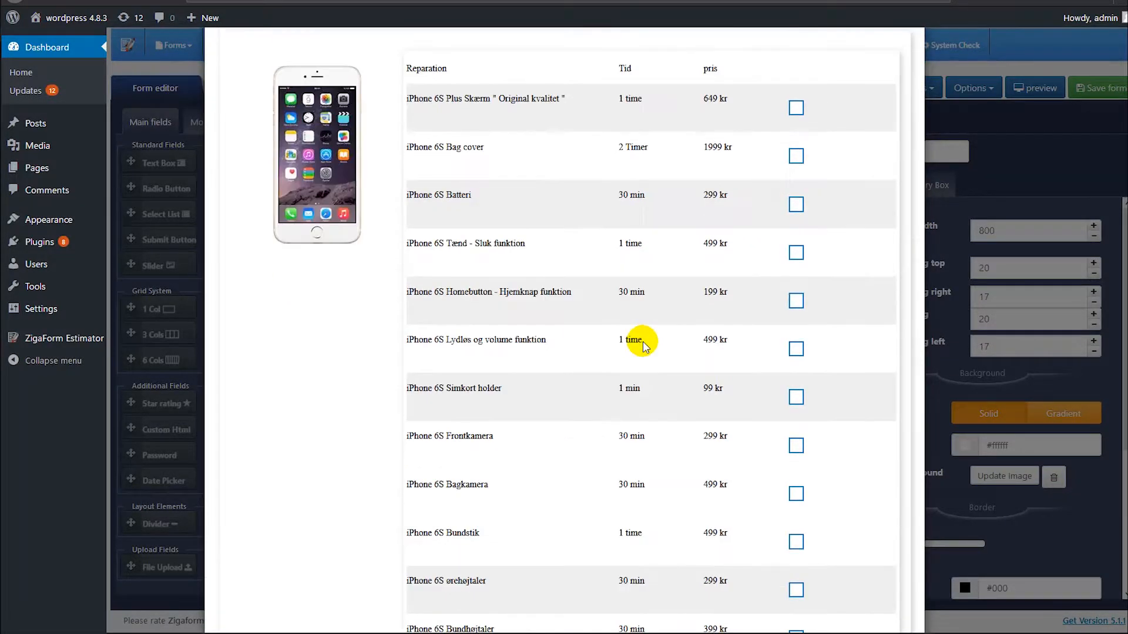
{"action": "scroll", "coordinate": [622, 308], "scroll_direction": "down", "scroll_amount": 6}
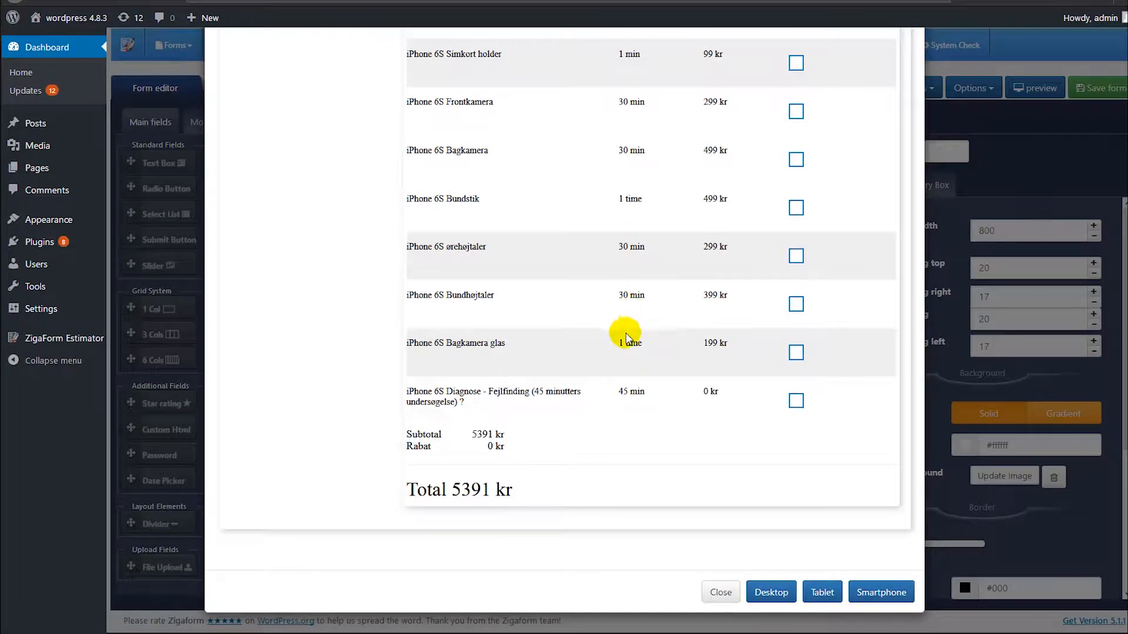
{"action": "scroll", "coordinate": [632, 346], "scroll_direction": "up", "scroll_amount": 6}
{"action": "scroll", "coordinate": [646, 320], "scroll_direction": "down", "scroll_amount": 6}
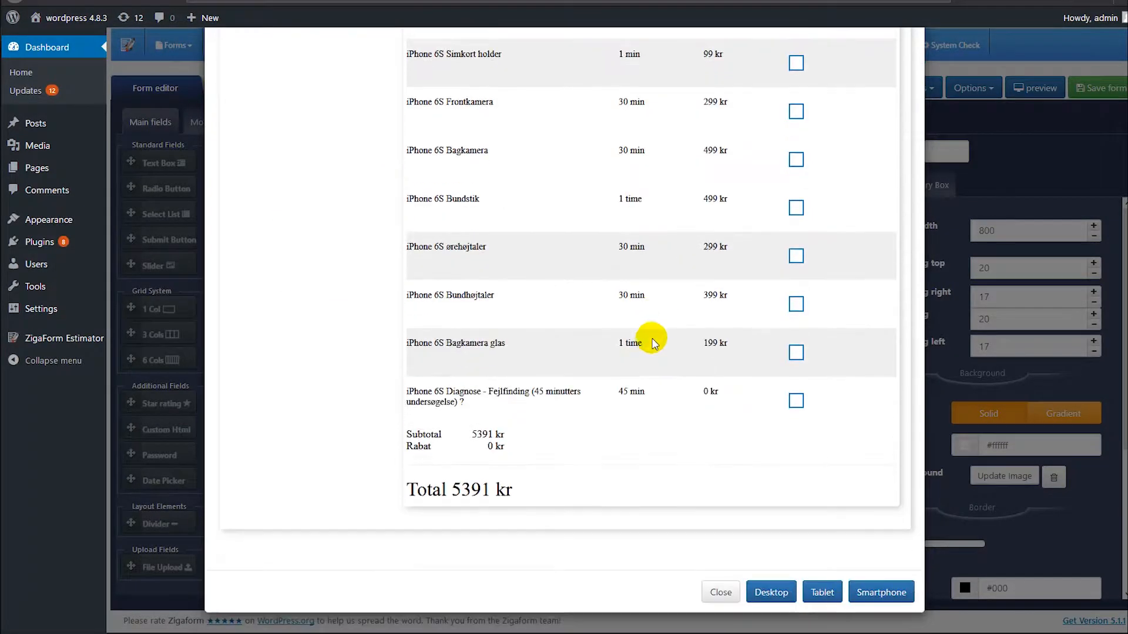
{"action": "scroll", "coordinate": [708, 449], "scroll_direction": "up", "scroll_amount": 6}
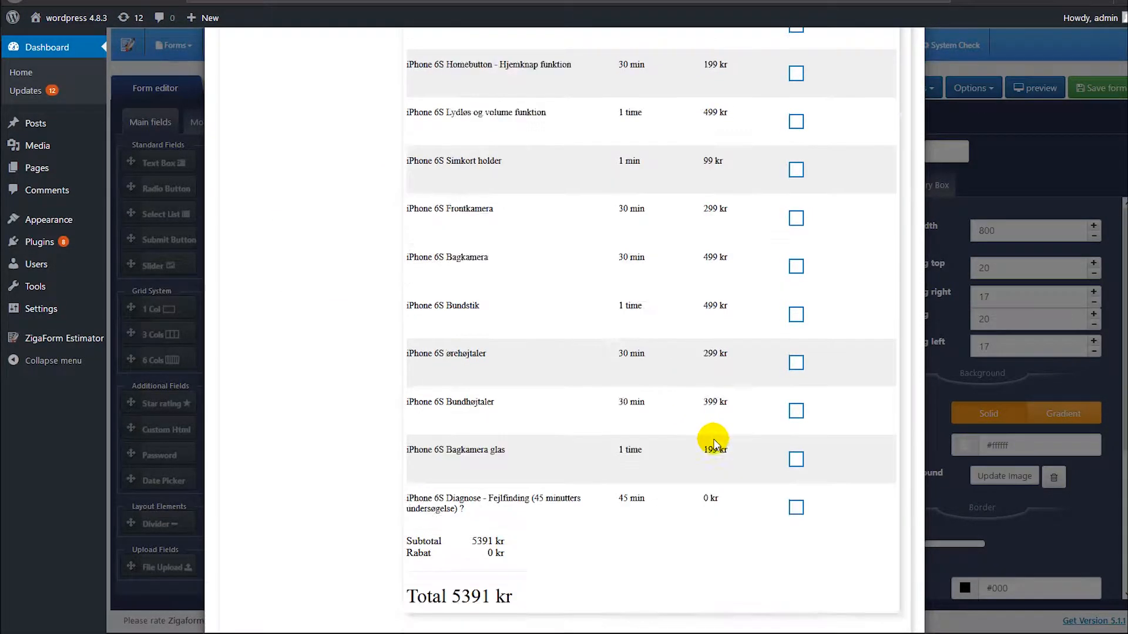
{"action": "scroll", "coordinate": [684, 434], "scroll_direction": "down", "scroll_amount": 6}
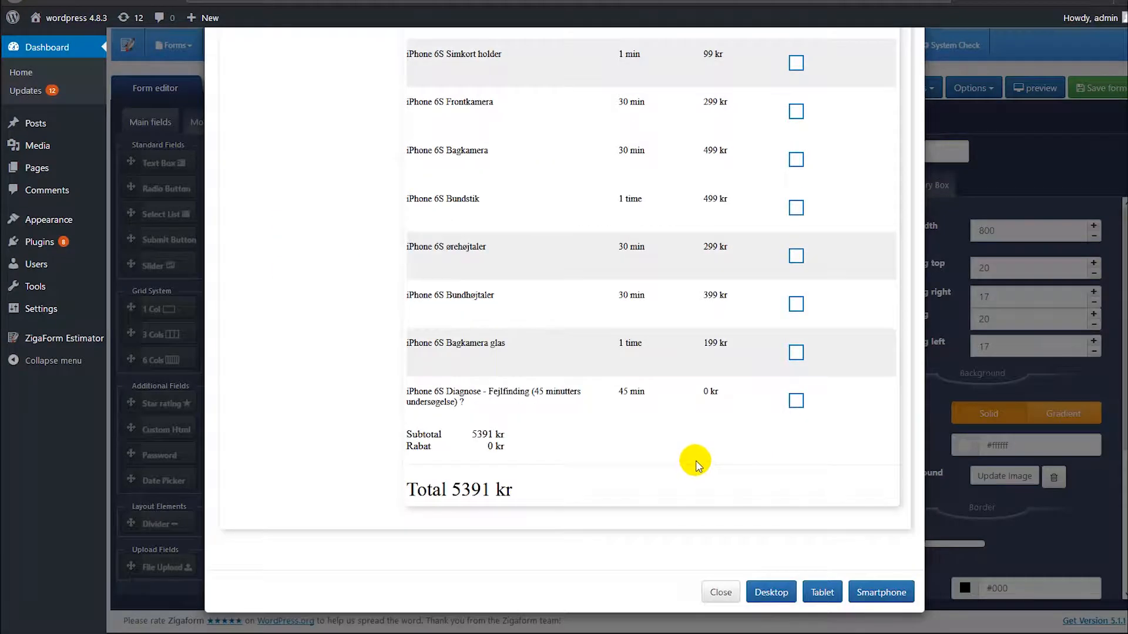
{"action": "scroll", "coordinate": [693, 462], "scroll_direction": "up", "scroll_amount": 6}
{"action": "scroll", "coordinate": [699, 389], "scroll_direction": "down", "scroll_amount": 2}
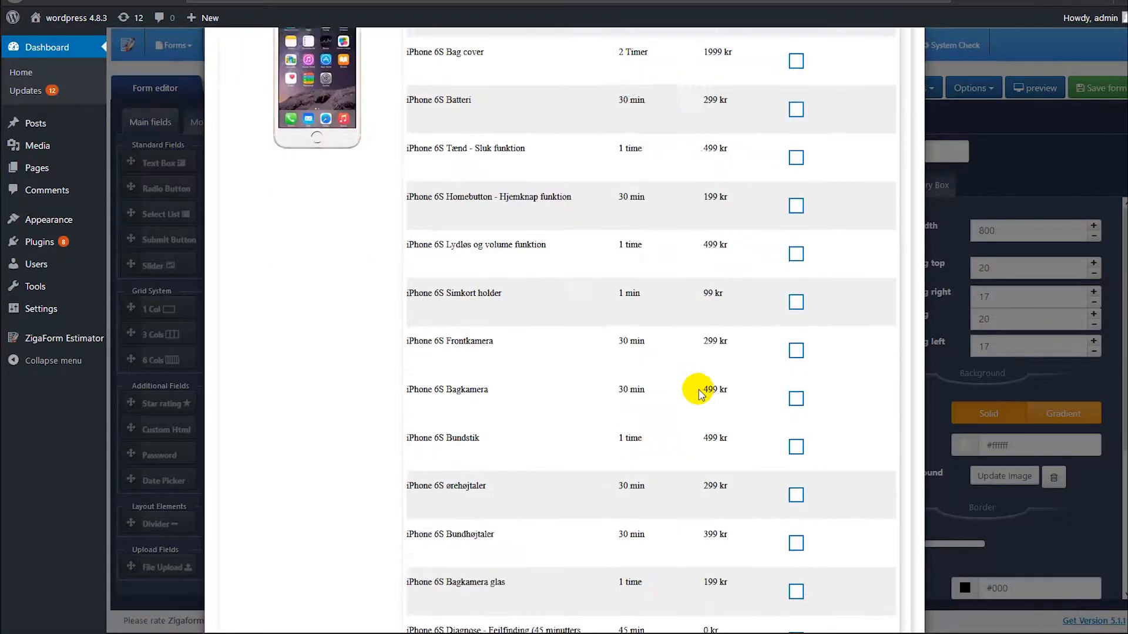
{"action": "scroll", "coordinate": [699, 394], "scroll_direction": "down", "scroll_amount": 5}
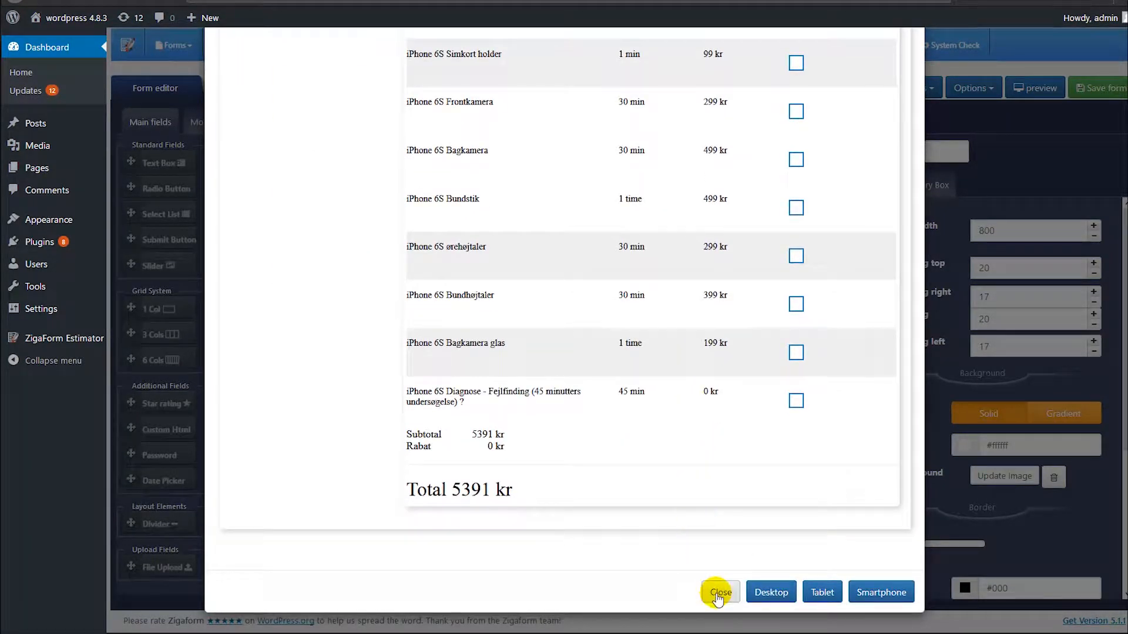
{"action": "left_click", "coordinate": [718, 592]}
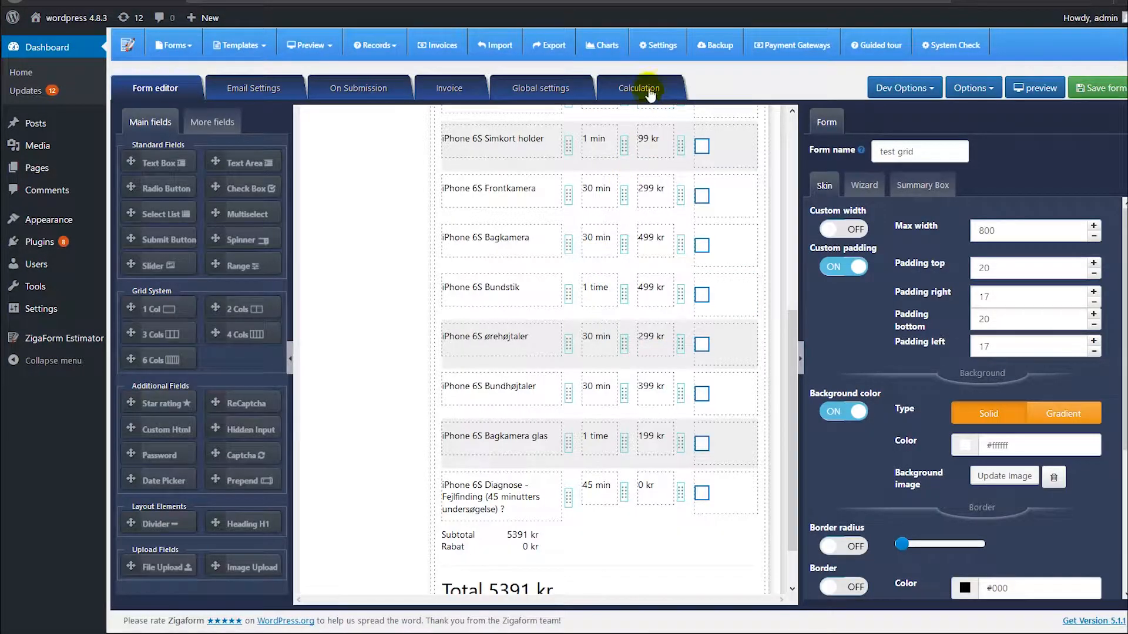
Open the form's calculation settings and examine the subtotal, discount and total lines on the reference website
{"action": "left_click", "coordinate": [646, 89]}
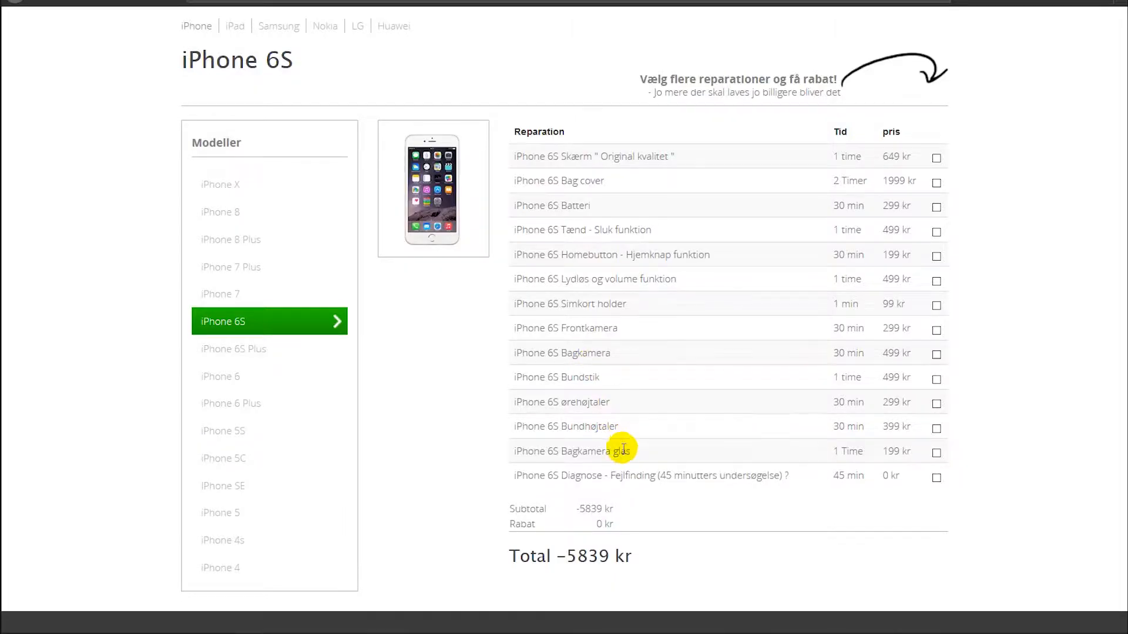
{"action": "scroll", "coordinate": [605, 464], "scroll_direction": "down", "scroll_amount": 1}
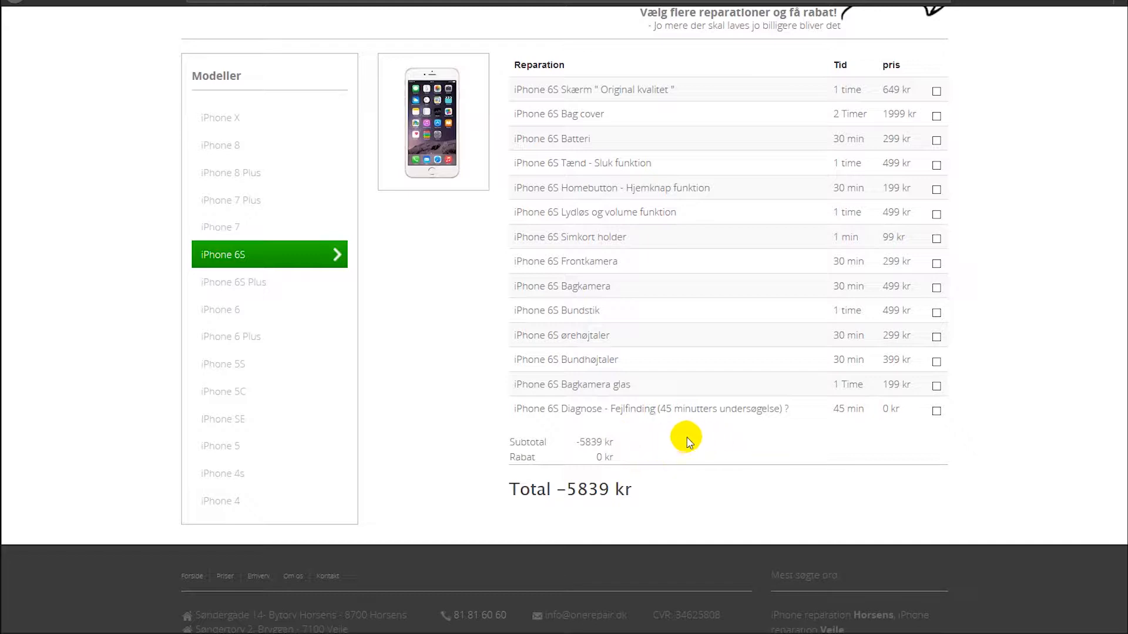
{"action": "left_click_drag", "start_coordinate": [615, 442], "coordinate": [577, 444]}
{"action": "left_click", "coordinate": [584, 442]}
{"action": "left_click", "coordinate": [598, 444]}
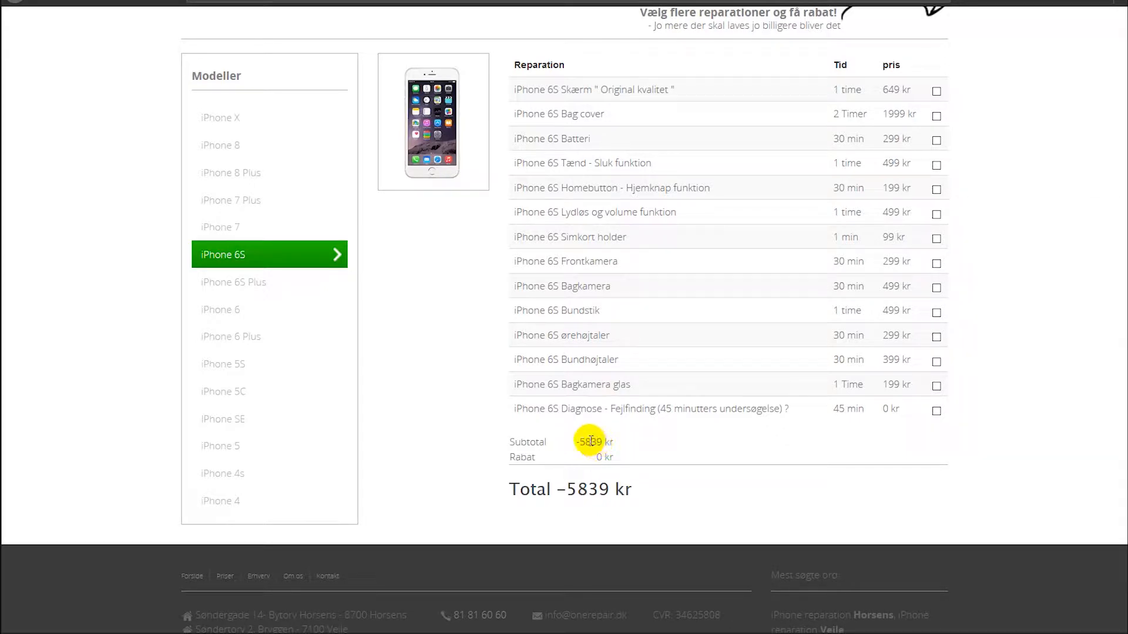
Select repairs including Batteri, Tænd - Sluk funktion and Bagkamera on the reference website and examine the subtotal, discount and total
{"action": "left_click_drag", "start_coordinate": [604, 442], "coordinate": [597, 442]}
{"action": "left_click", "coordinate": [936, 190]}
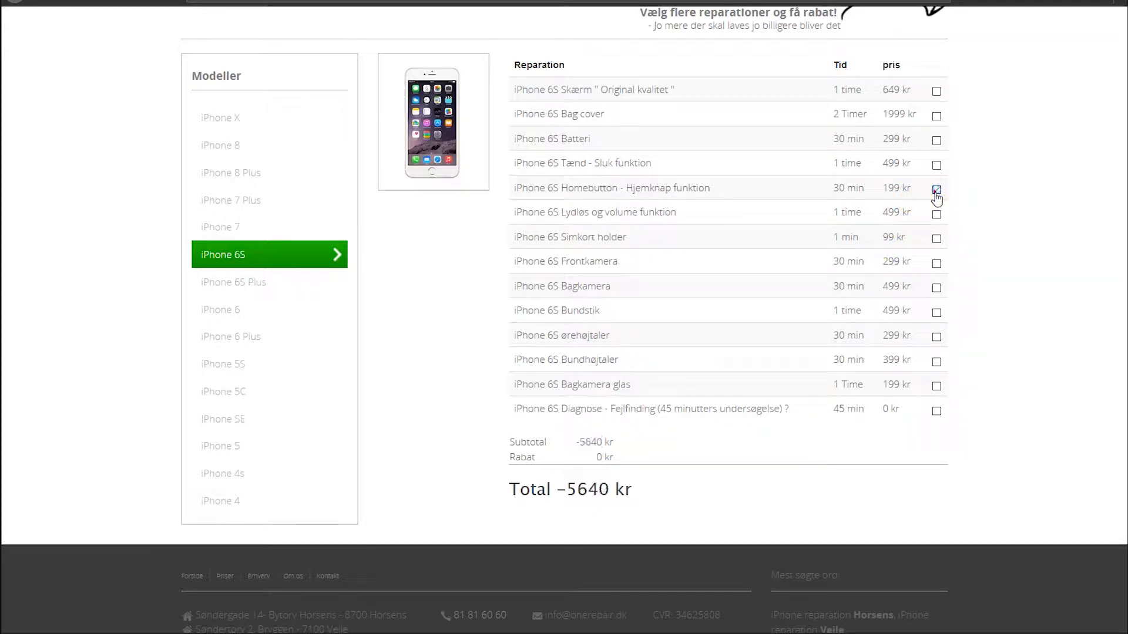
{"action": "left_click", "coordinate": [936, 215]}
{"action": "left_click", "coordinate": [936, 189]}
{"action": "left_click", "coordinate": [937, 291]}
{"action": "left_click_drag", "start_coordinate": [508, 443], "coordinate": [634, 493]}
{"action": "left_click", "coordinate": [587, 458]}
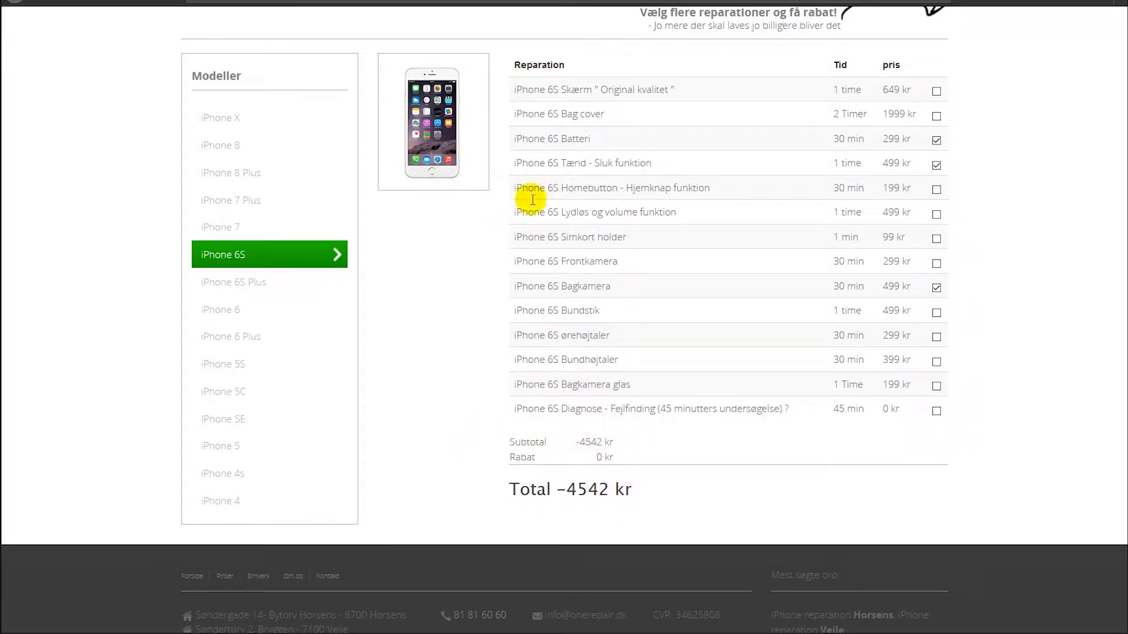
{"action": "left_click_drag", "start_coordinate": [509, 460], "coordinate": [505, 460]}
{"action": "left_click", "coordinate": [518, 458]}
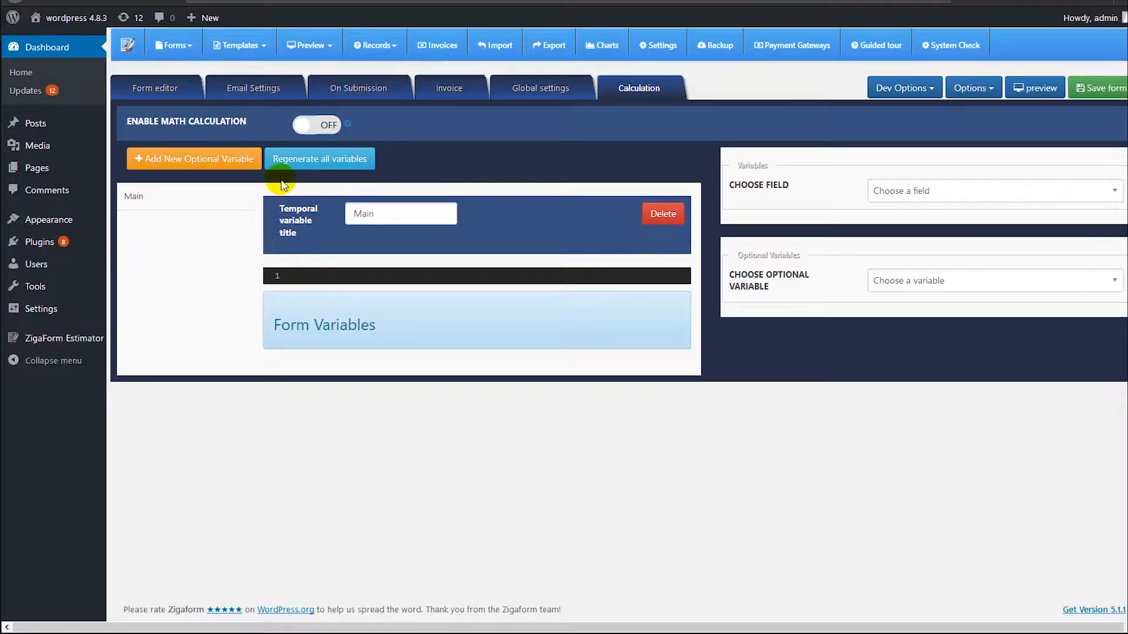
Add three optional calculation variables and title the last one "subtotal"
{"action": "left_click", "coordinate": [205, 159]}
{"action": "left_click", "coordinate": [207, 161]}
{"action": "left_click", "coordinate": [207, 161]}
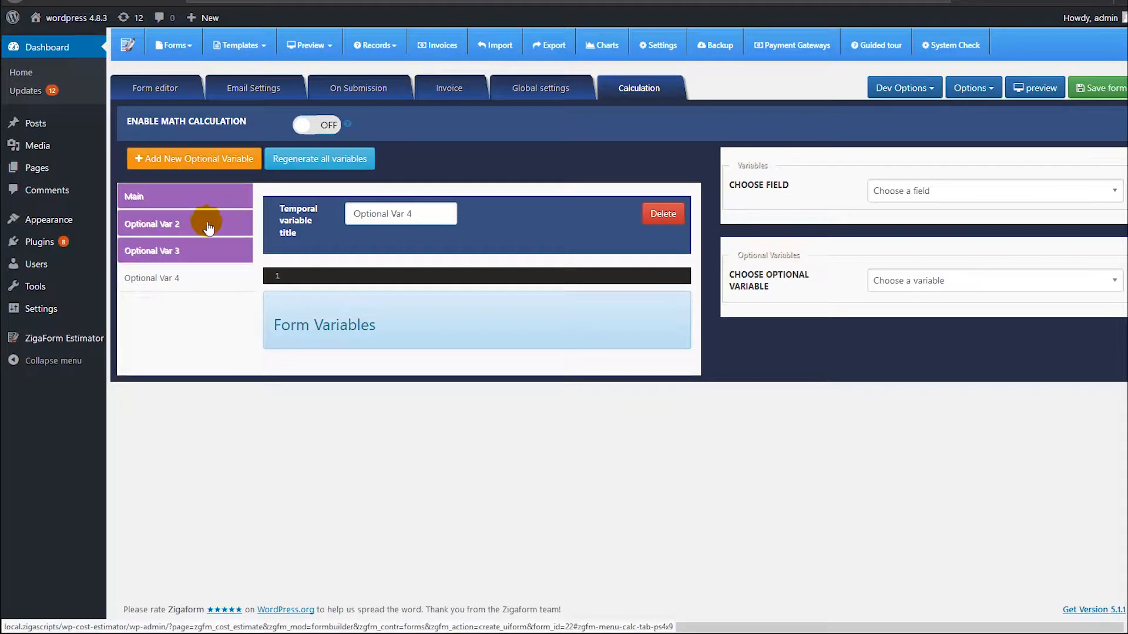
{"action": "left_click", "coordinate": [182, 277]}
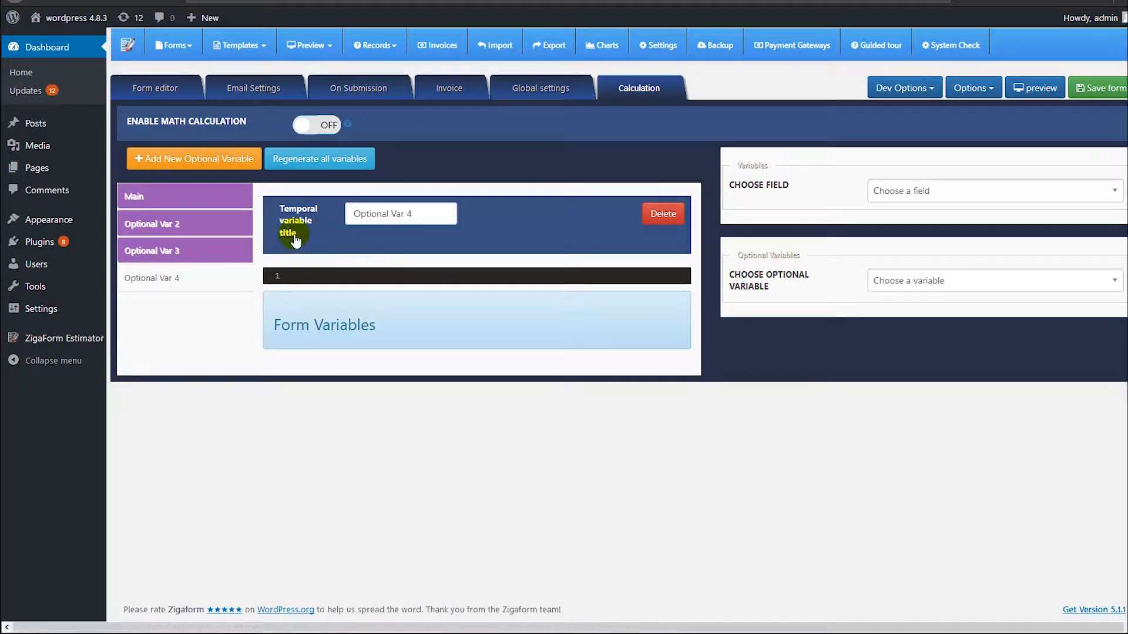
{"action": "left_click_drag", "start_coordinate": [423, 218], "coordinate": [352, 214]}
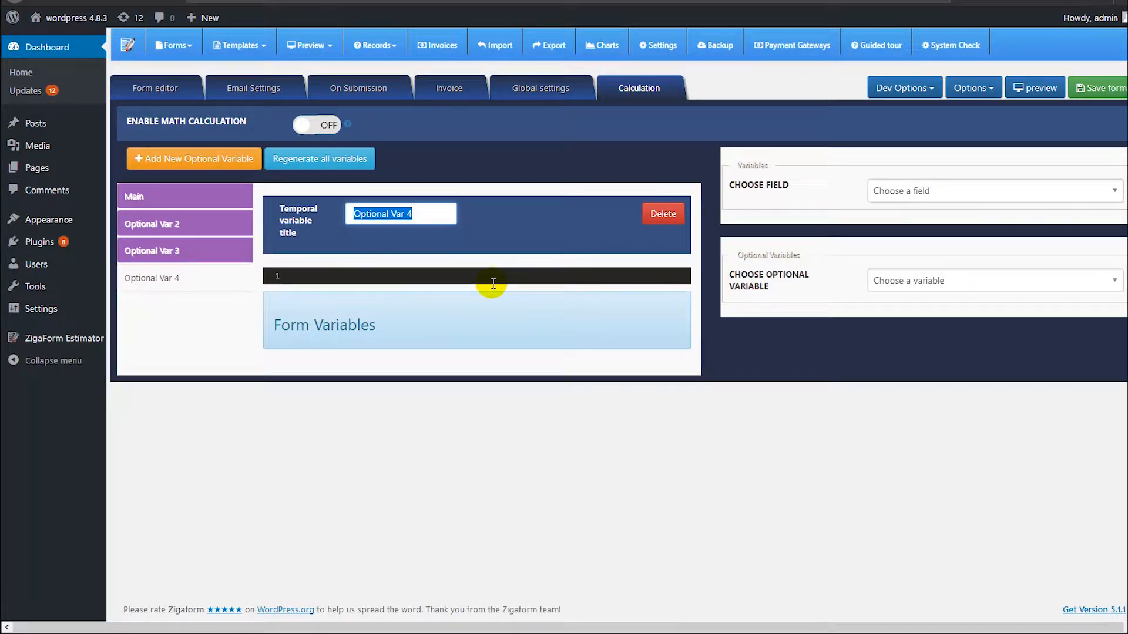
{"action": "type", "text": "subtotal"}
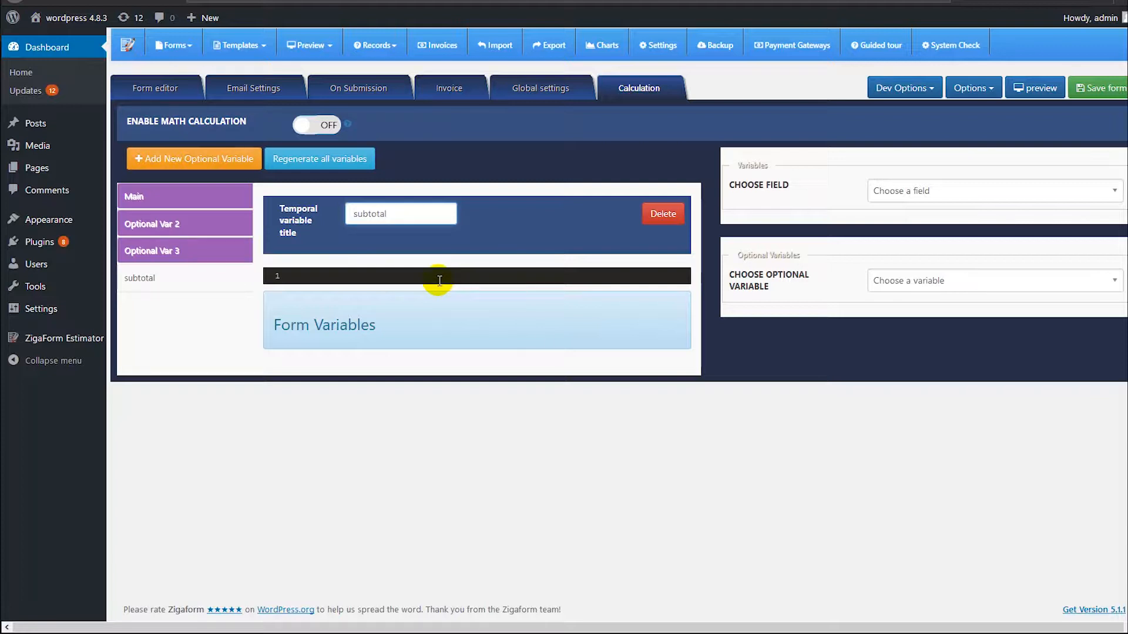
Retitle Optional Var 3 as "discount" and Optional Var 2 as "total"
{"action": "left_click", "coordinate": [208, 250]}
{"action": "left_click_drag", "start_coordinate": [424, 213], "coordinate": [351, 213]}
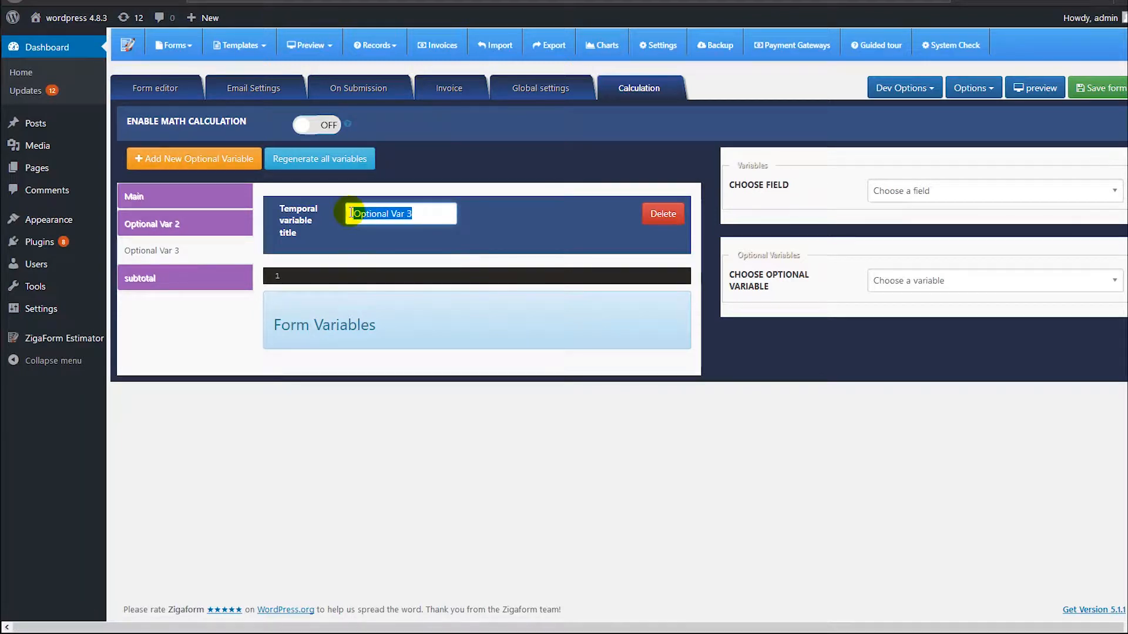
{"action": "type", "text": "discount"}
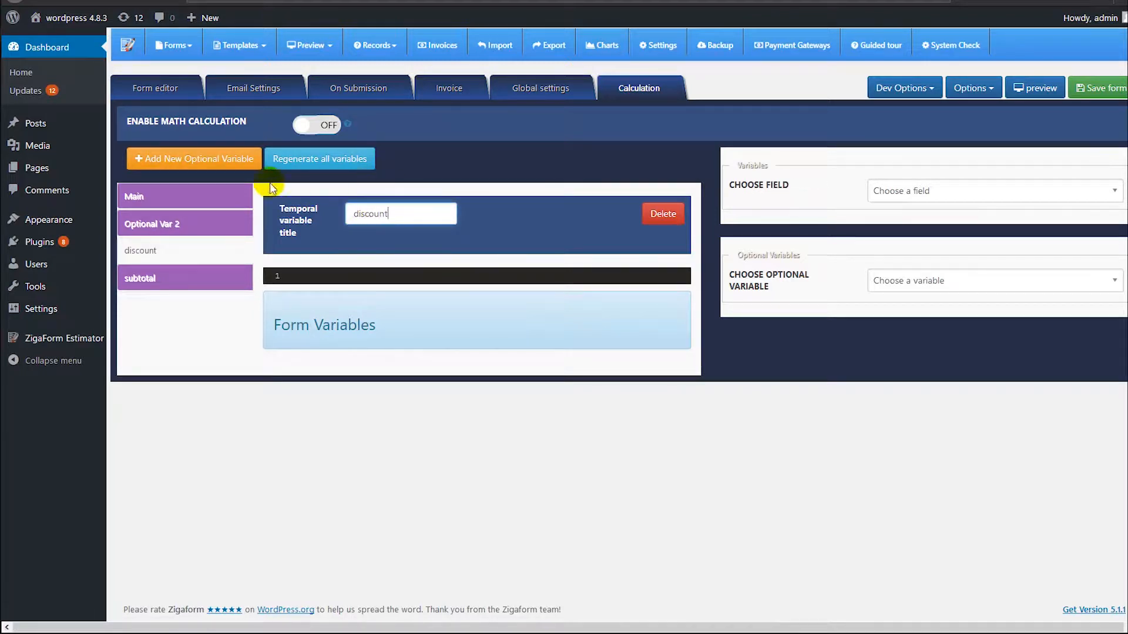
{"action": "left_click", "coordinate": [179, 224]}
{"action": "left_click_drag", "start_coordinate": [414, 213], "coordinate": [353, 213]}
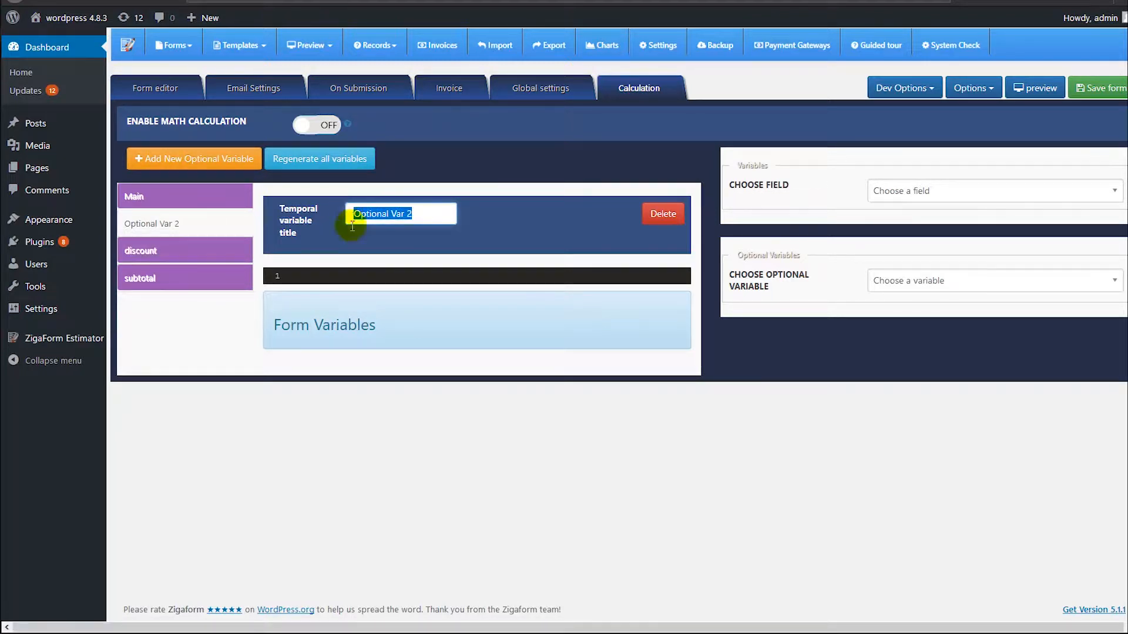
{"action": "type", "text": "total"}
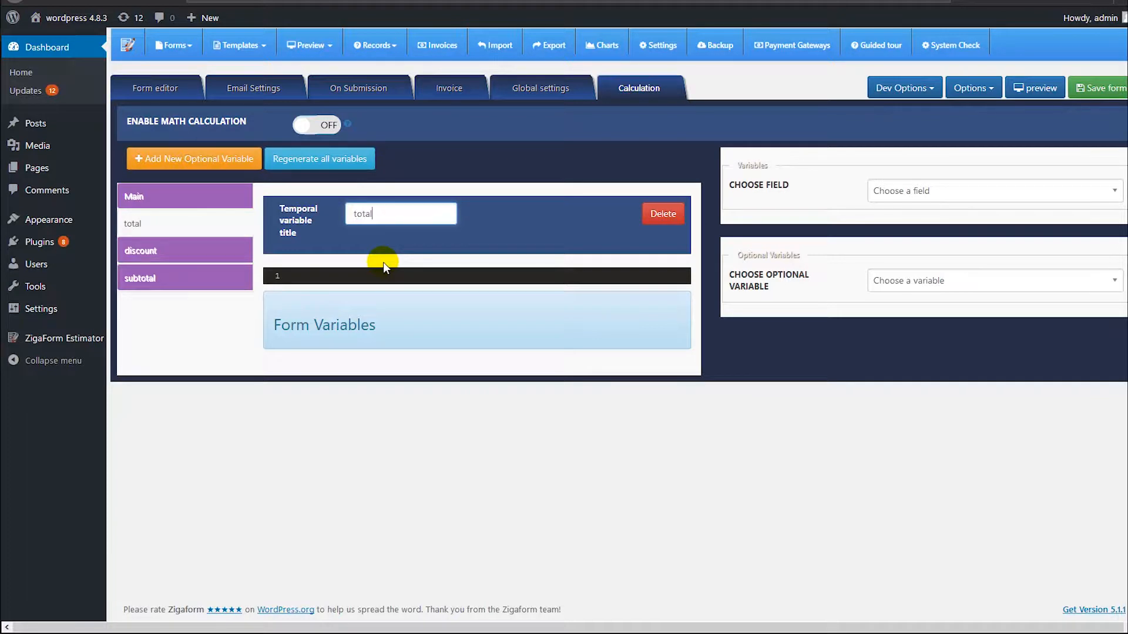
Review the subtotal, discount and total variables and save the form
{"action": "left_click", "coordinate": [207, 277]}
{"action": "left_click", "coordinate": [195, 263]}
{"action": "left_click", "coordinate": [184, 223]}
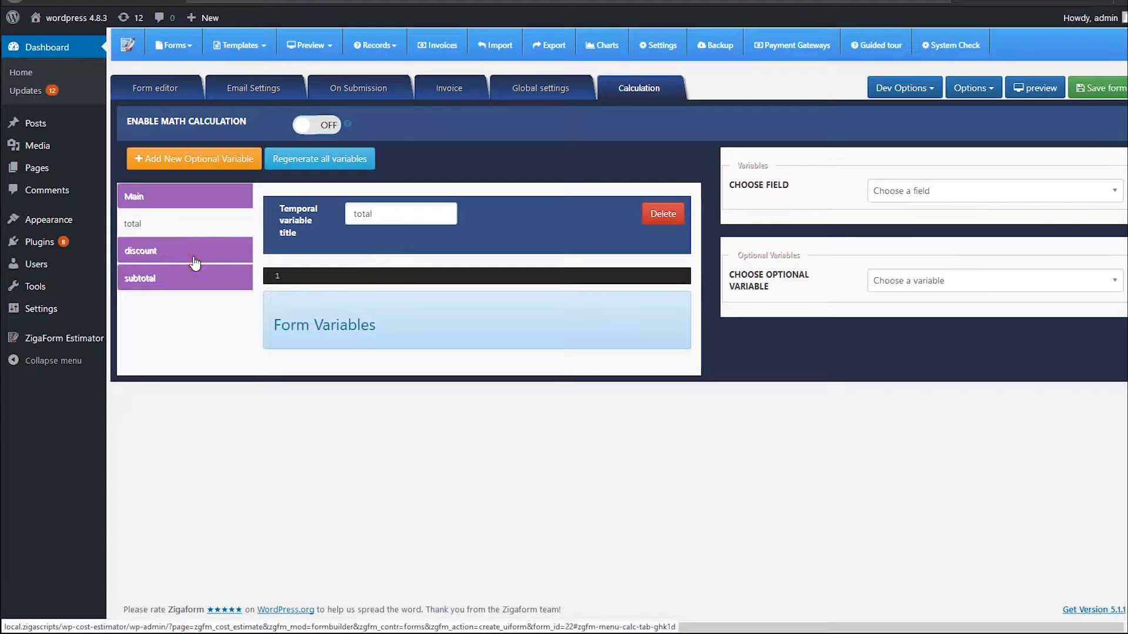
{"action": "left_click", "coordinate": [197, 259]}
{"action": "left_click", "coordinate": [195, 271]}
{"action": "left_click", "coordinate": [195, 246]}
{"action": "left_click", "coordinate": [203, 224]}
{"action": "left_click", "coordinate": [210, 267]}
{"action": "left_click", "coordinate": [203, 246]}
{"action": "left_click", "coordinate": [205, 226]}
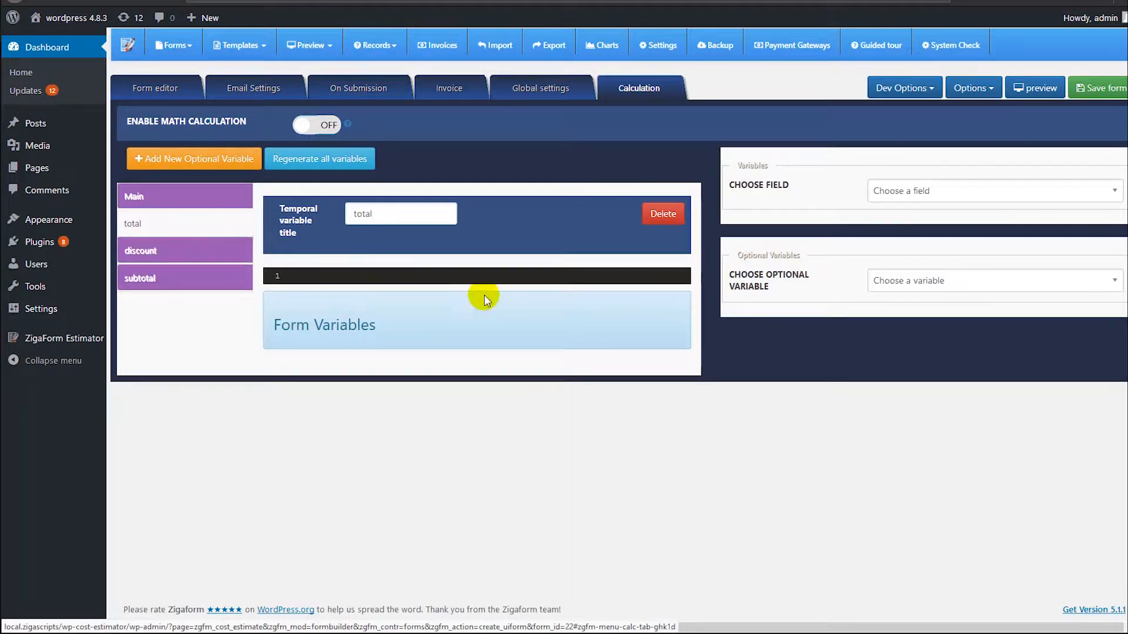
{"action": "left_click", "coordinate": [1093, 89]}
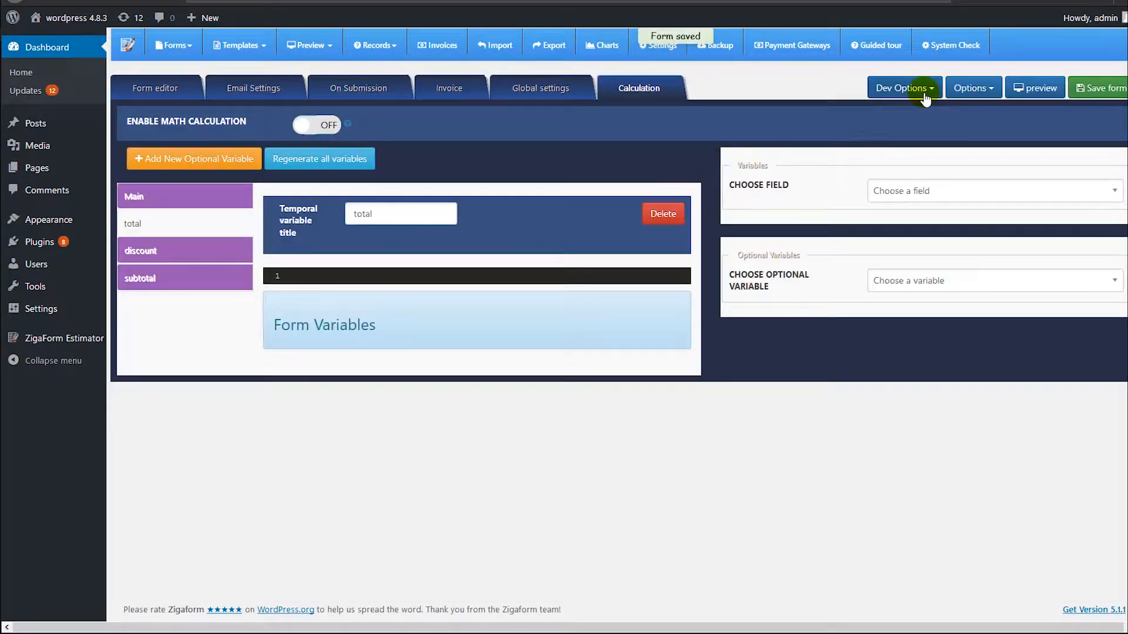
Check the frontend form variables list for the codes of the calculation variables, and close it
{"action": "left_click", "coordinate": [972, 88]}
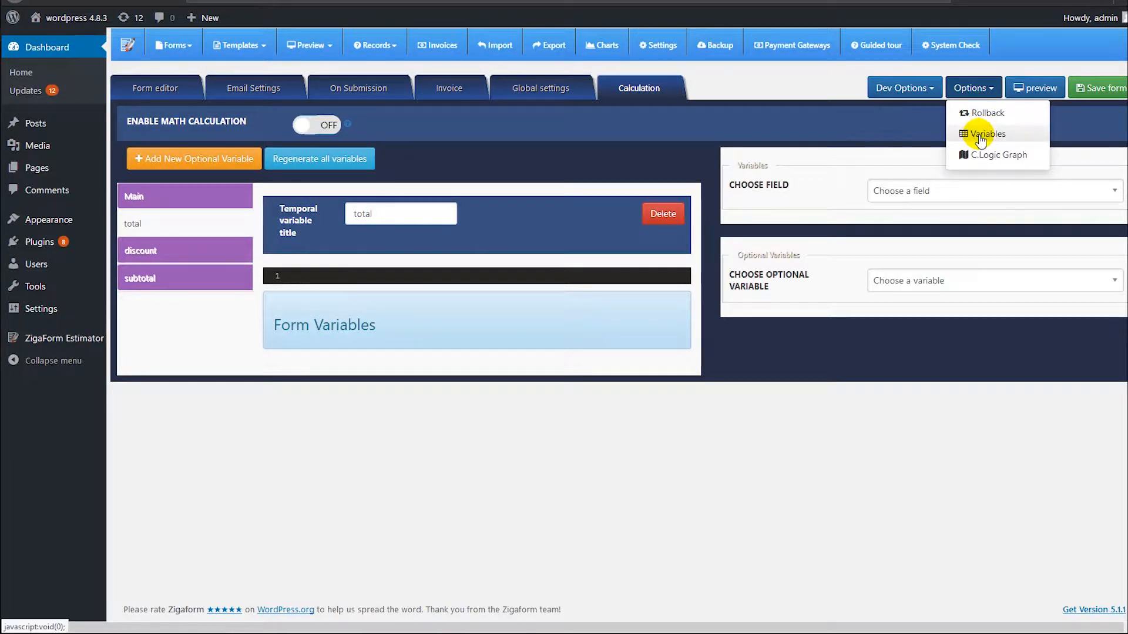
{"action": "left_click", "coordinate": [980, 135]}
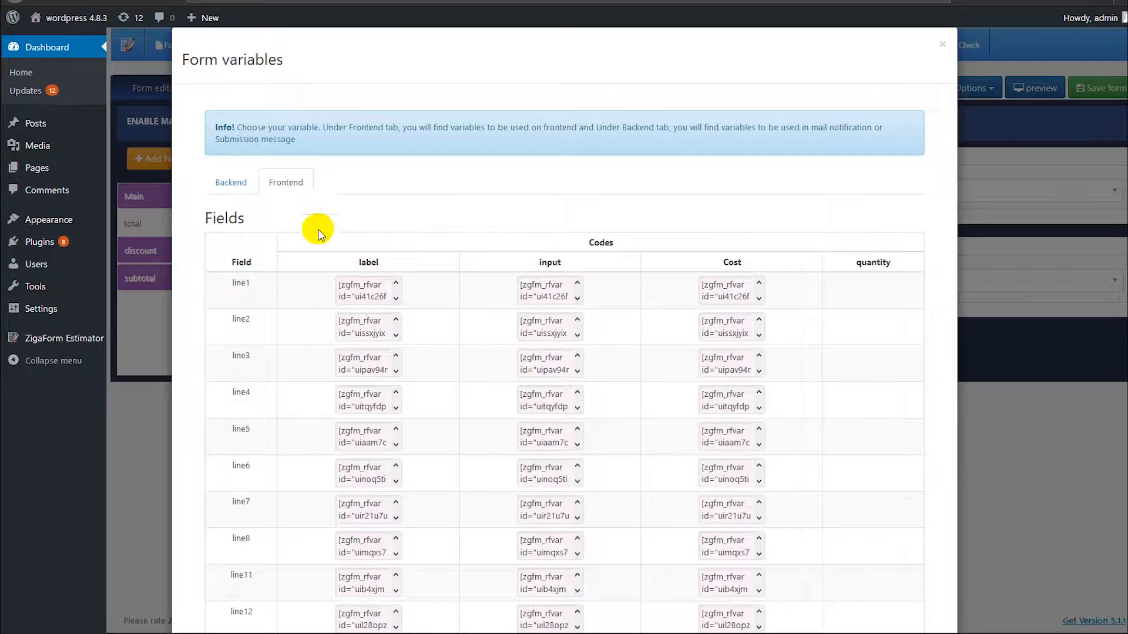
{"action": "scroll", "coordinate": [432, 320], "scroll_direction": "down", "scroll_amount": 4}
{"action": "scroll", "coordinate": [432, 320], "scroll_direction": "down", "scroll_amount": 5}
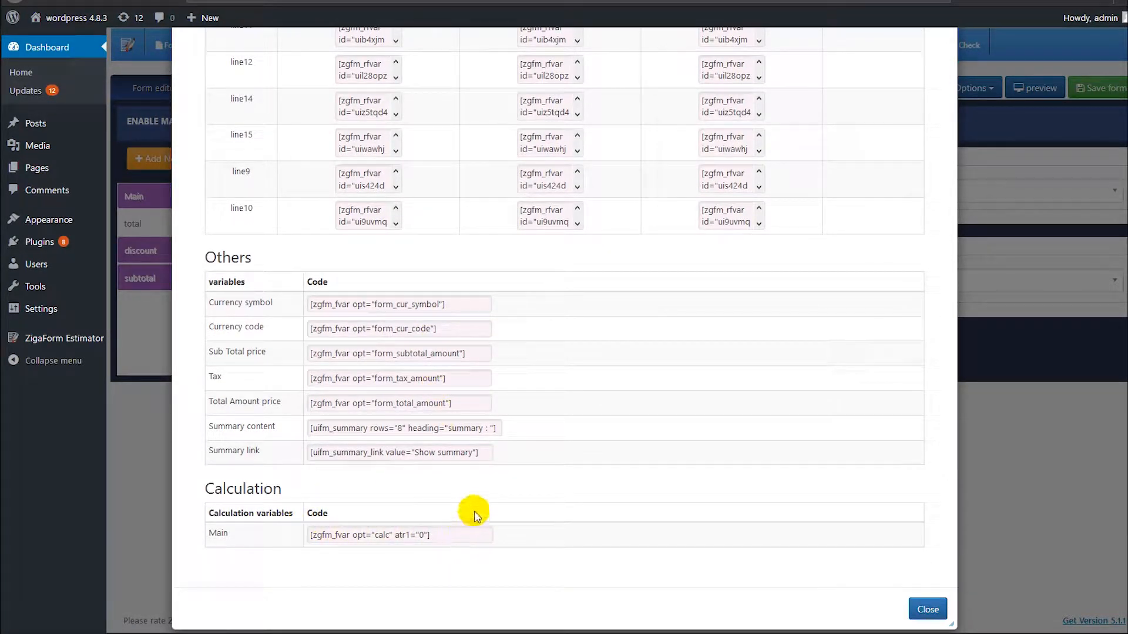
{"action": "left_click", "coordinate": [927, 610]}
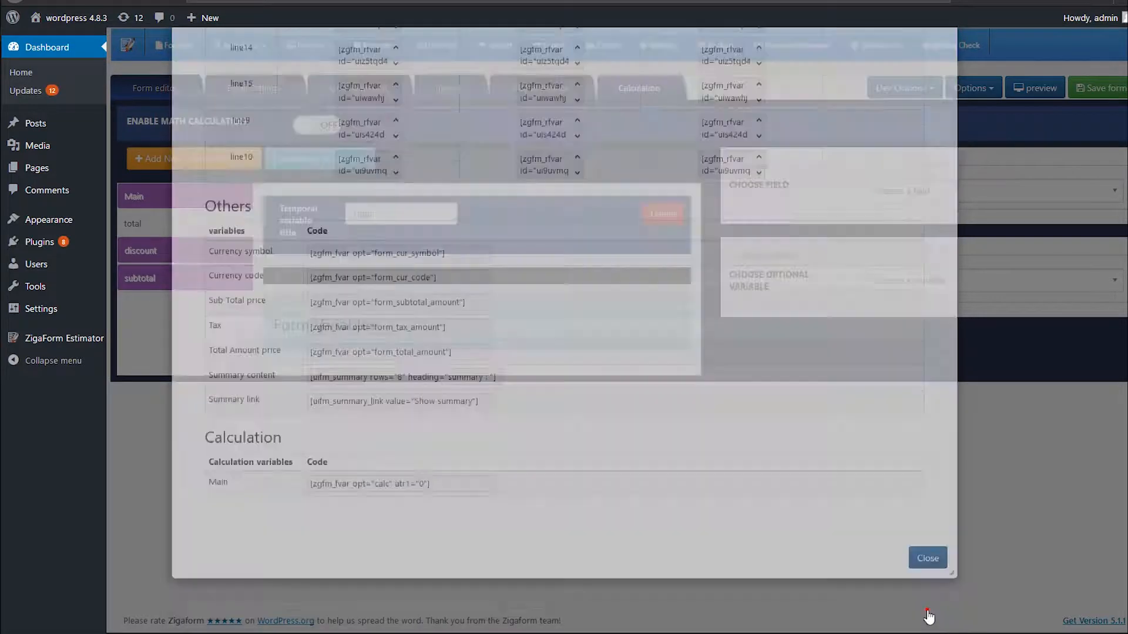
Regenerate all calculation variables and save the form
{"action": "left_click", "coordinate": [321, 165]}
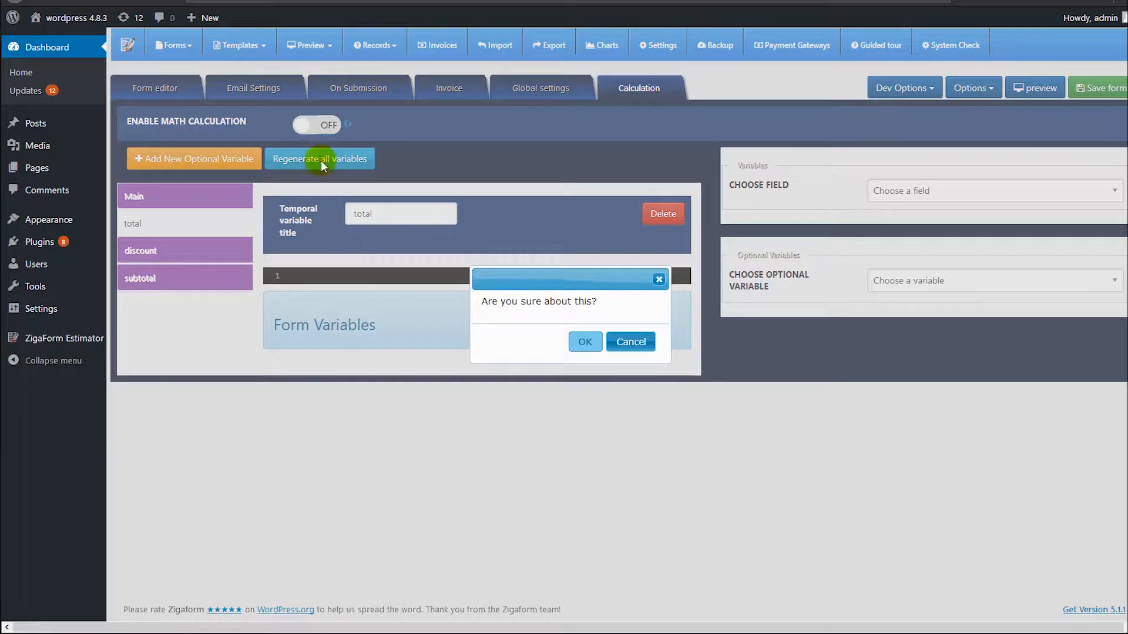
{"action": "left_click", "coordinate": [583, 340]}
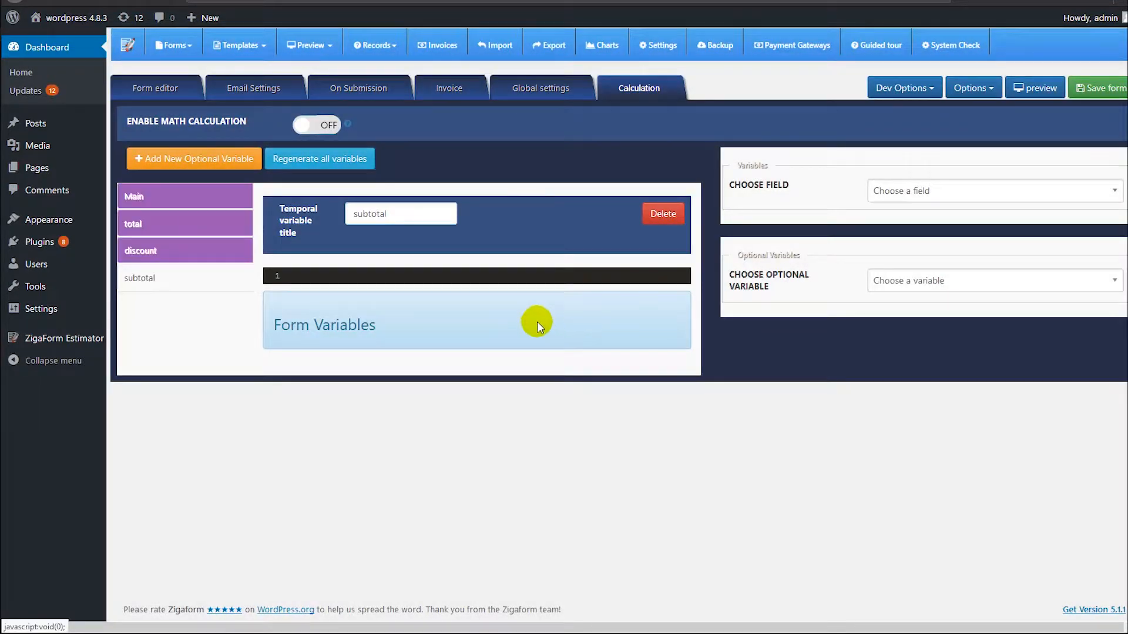
{"action": "left_click", "coordinate": [167, 249]}
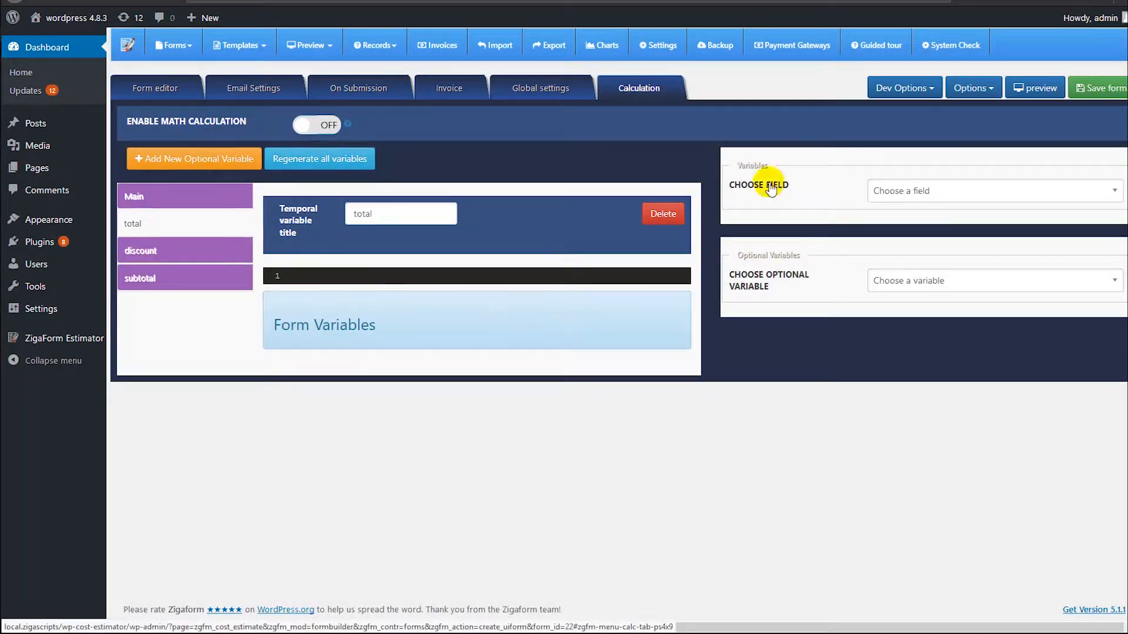
{"action": "left_click", "coordinate": [1096, 88]}
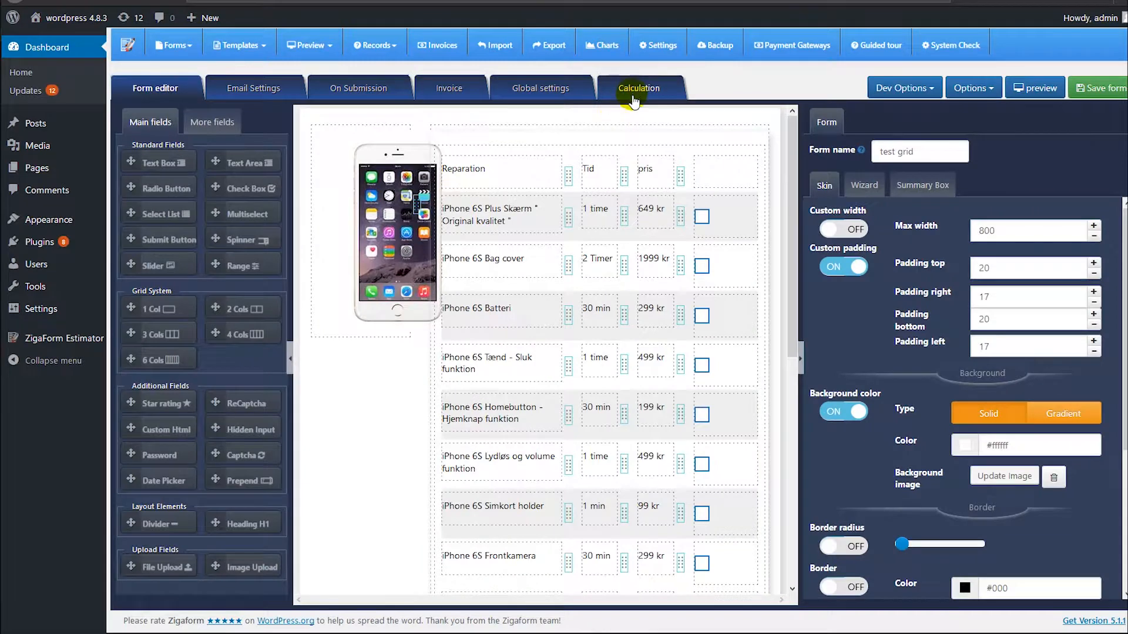
Reopen the calculation settings and examine the total, discount and subtotal codes in the form variables list
{"action": "left_click", "coordinate": [632, 90]}
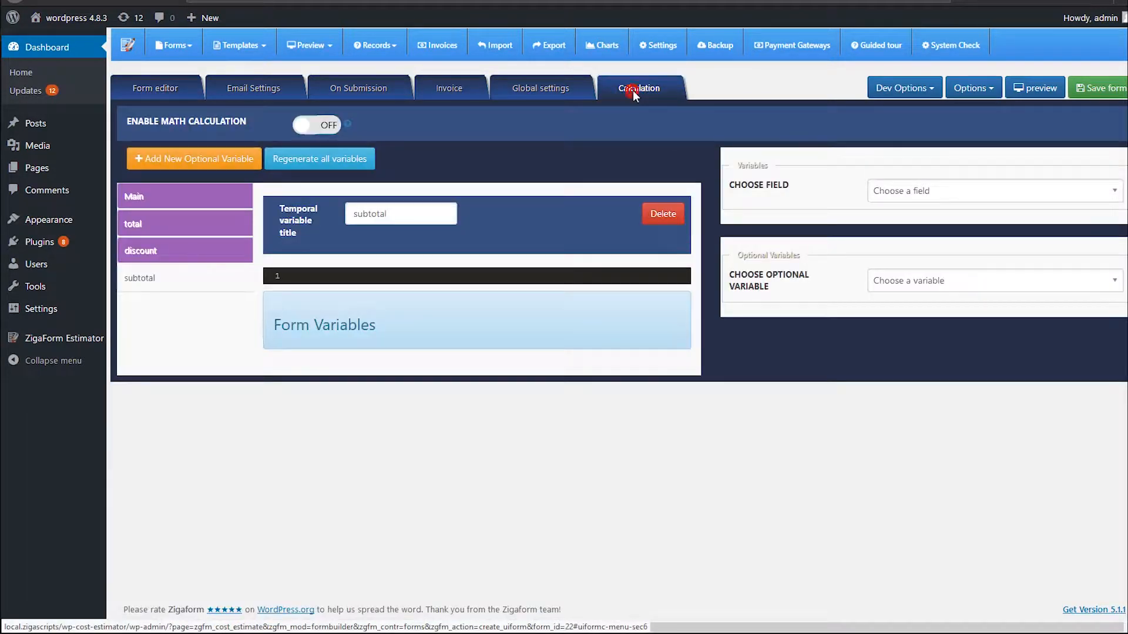
{"action": "left_click", "coordinate": [206, 251]}
{"action": "left_click", "coordinate": [203, 224]}
{"action": "left_click", "coordinate": [970, 88]}
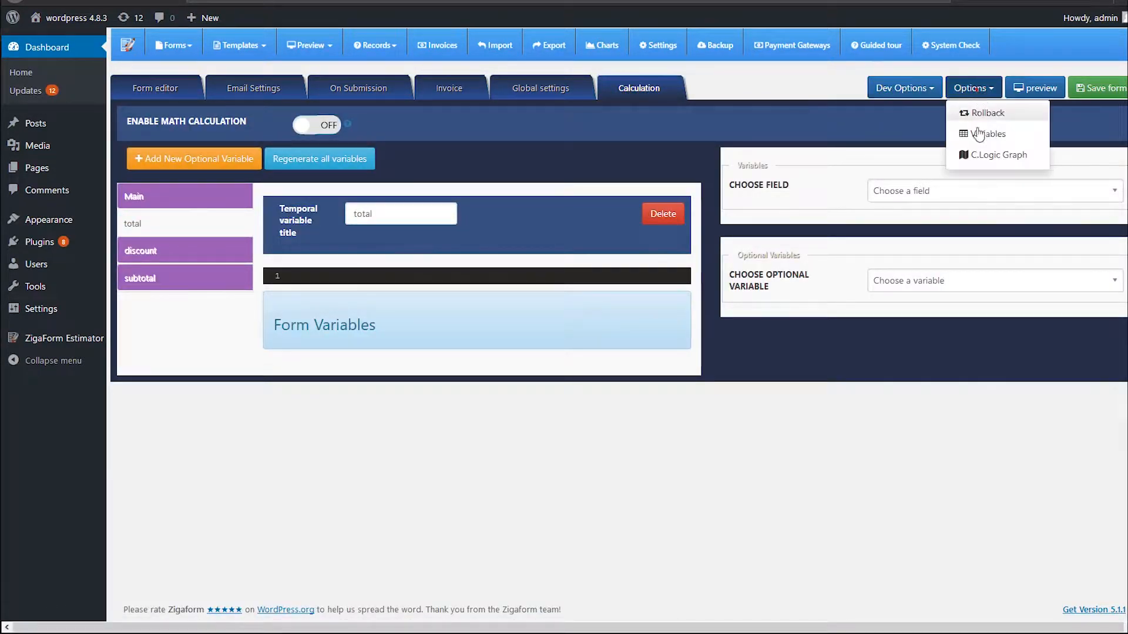
{"action": "left_click", "coordinate": [984, 130]}
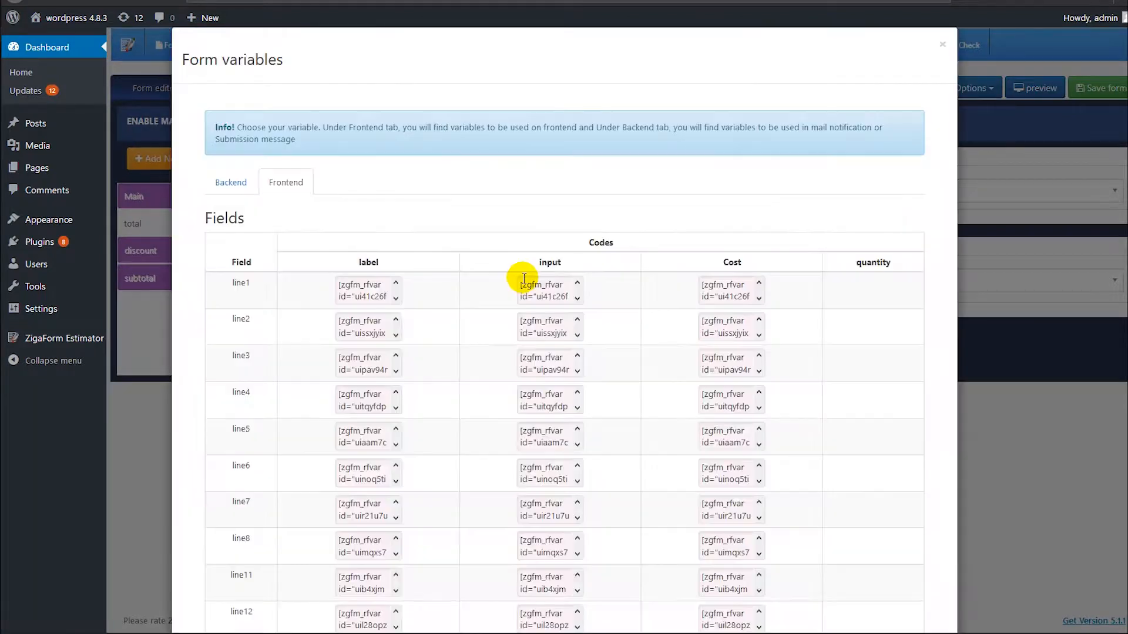
{"action": "scroll", "coordinate": [487, 276], "scroll_direction": "down", "scroll_amount": 5}
{"action": "scroll", "coordinate": [458, 276], "scroll_direction": "down", "scroll_amount": 5}
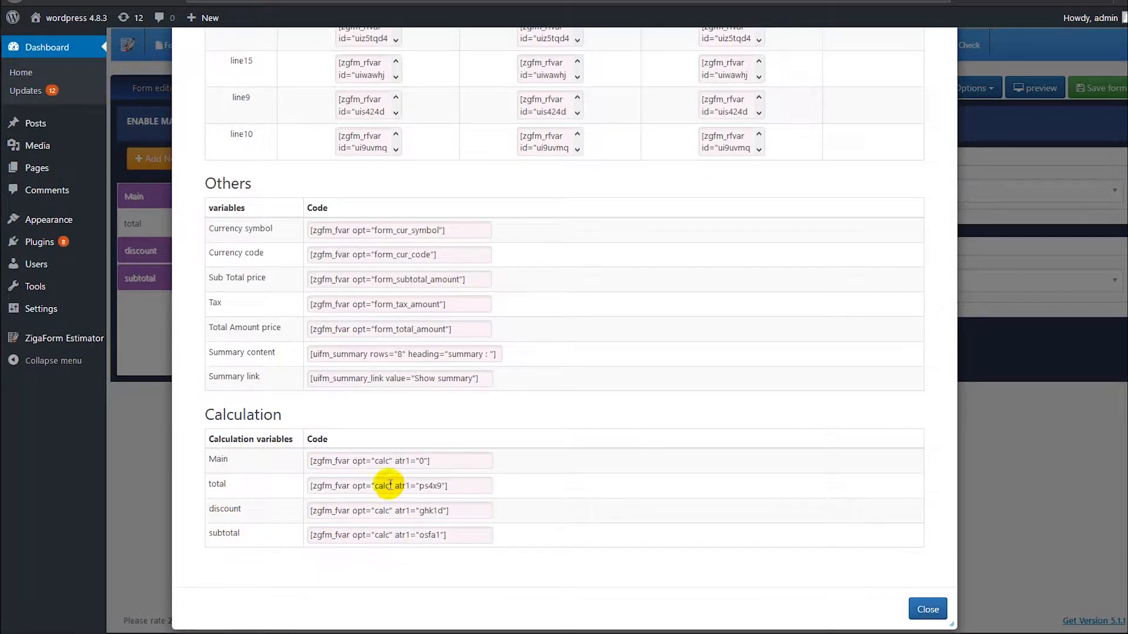
{"action": "left_click", "coordinate": [925, 614]}
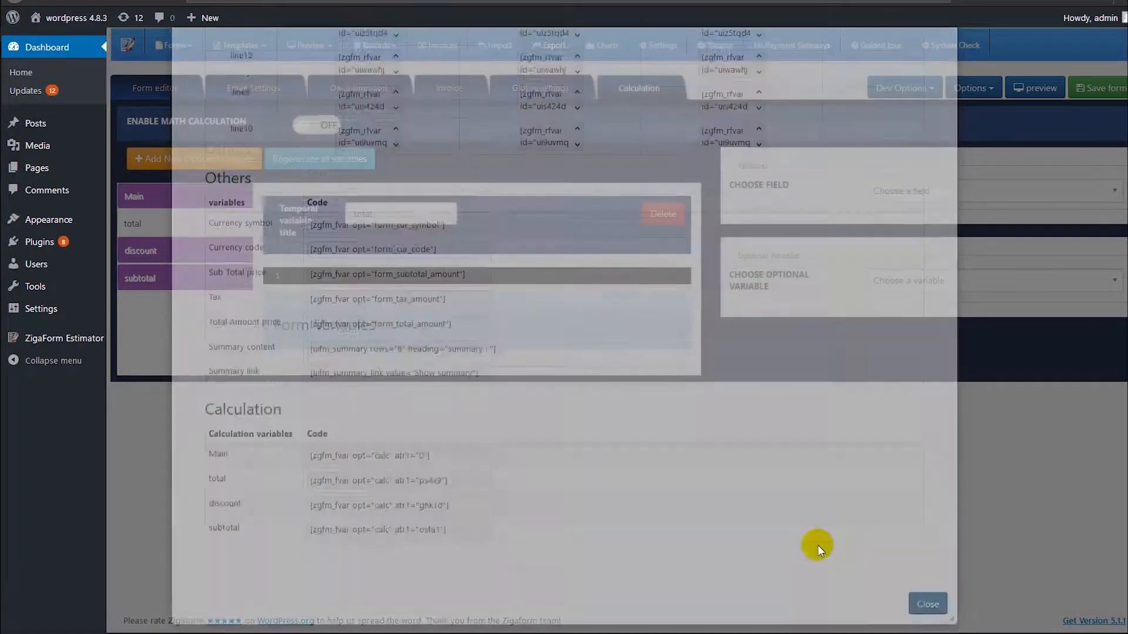
Add four line breaks to the subtotal variable's code and begin its first line with "var tmp_1="
{"action": "left_click", "coordinate": [347, 279]}
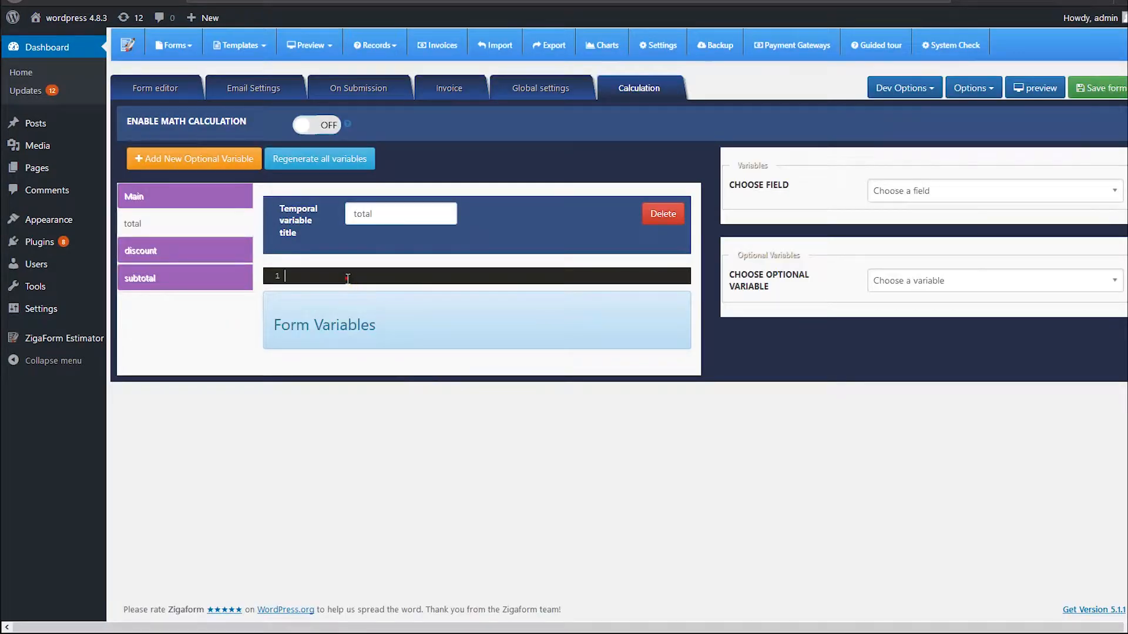
{"action": "left_click", "coordinate": [174, 277]}
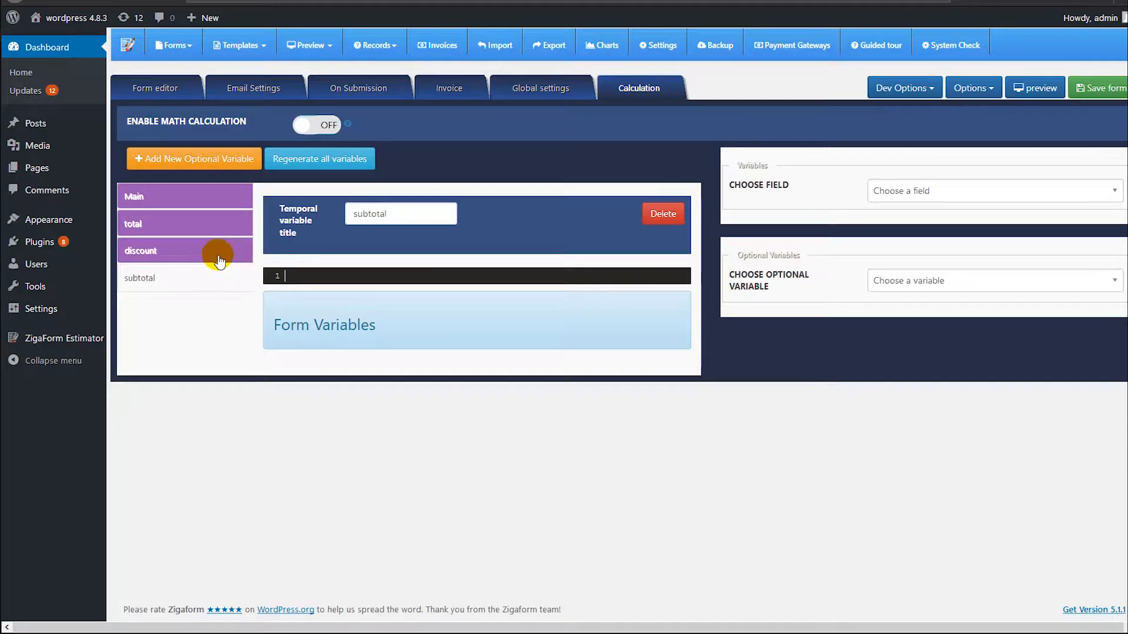
{"action": "left_click", "coordinate": [290, 276]}
{"action": "key", "text": "Return"}
{"action": "key", "text": "Return"}
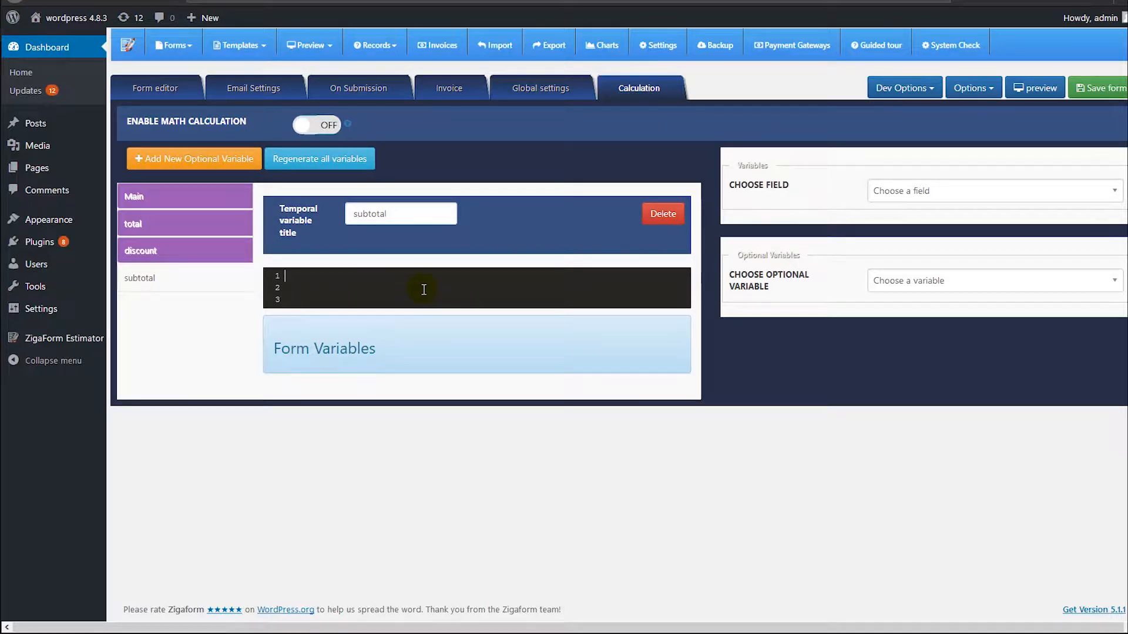
{"action": "key", "text": "Return"}
{"action": "key", "text": "Return"}
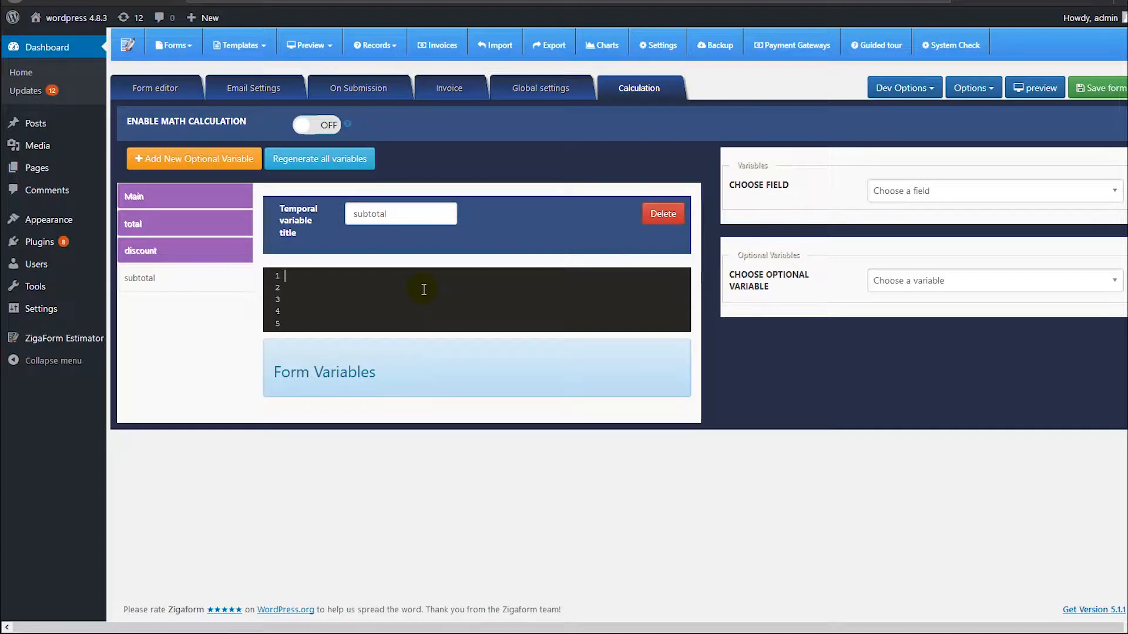
{"action": "type", "text": "var"}
{"action": "key", "text": "BackSpace"}
{"action": "key", "text": "BackSpace"}
{"action": "key", "text": "BackSpace"}
{"action": "type", "text": "var"}
Choose line1 as the field for the subtotal calculation and check that field name on the first repair row's checkbox in the form editor
{"action": "left_click", "coordinate": [895, 191]}
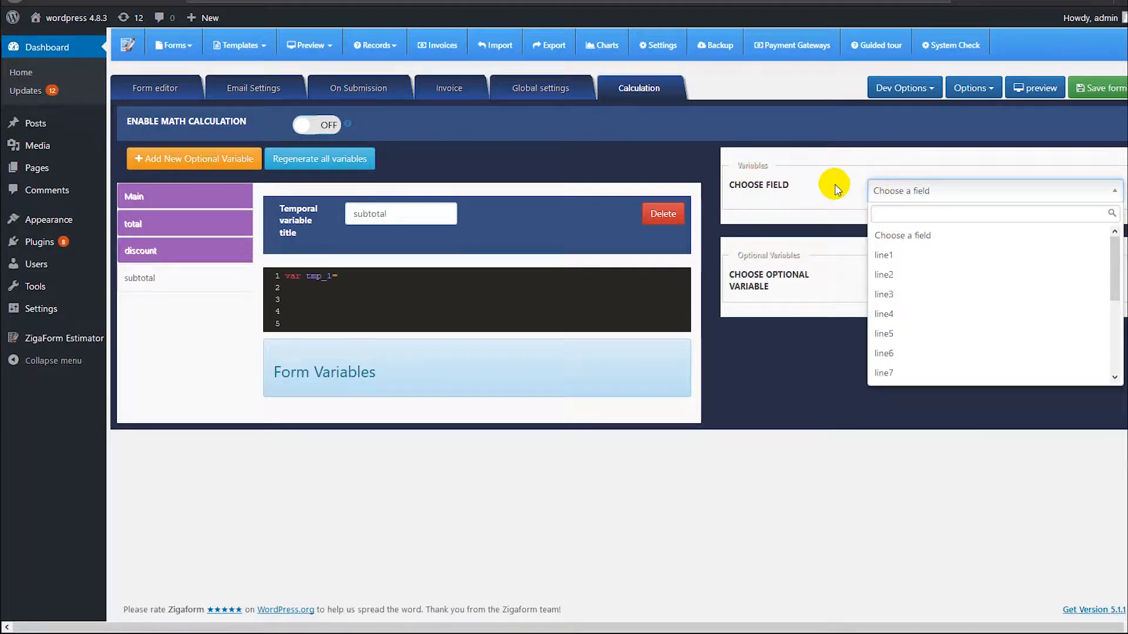
{"action": "mouse_move", "coordinate": [1122, 258]}
{"action": "left_mouse_down"}
{"action": "mouse_move", "coordinate": [1119, 350]}
{"action": "mouse_move", "coordinate": [1118, 229]}
{"action": "mouse_move", "coordinate": [1122, 329]}
{"action": "mouse_move", "coordinate": [1111, 262]}
{"action": "left_mouse_up"}
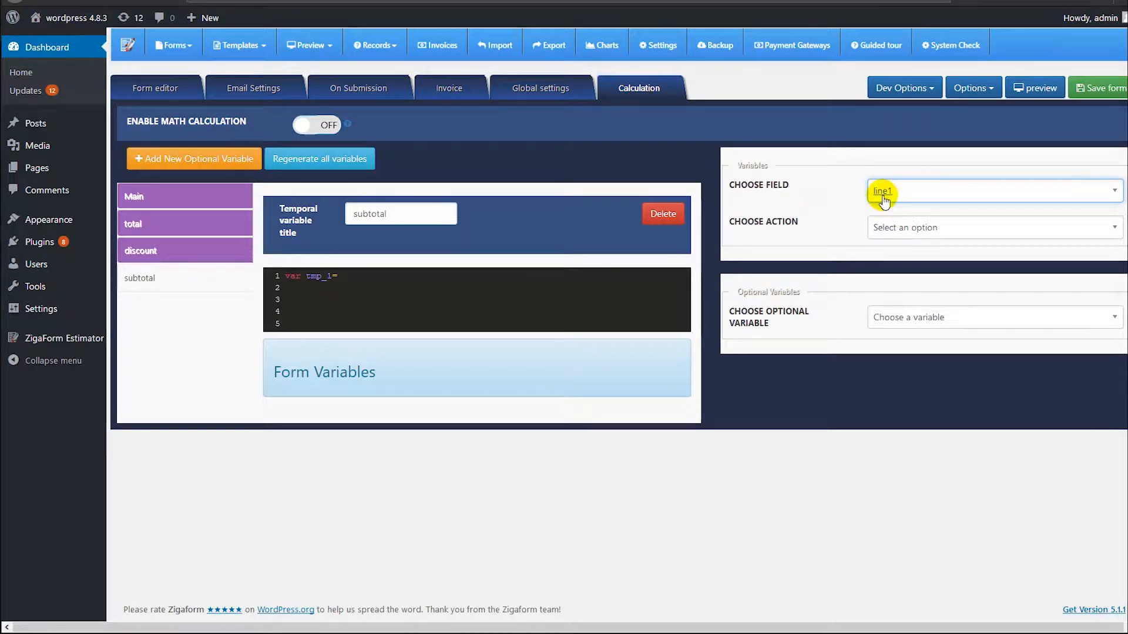
{"action": "left_click", "coordinate": [160, 87]}
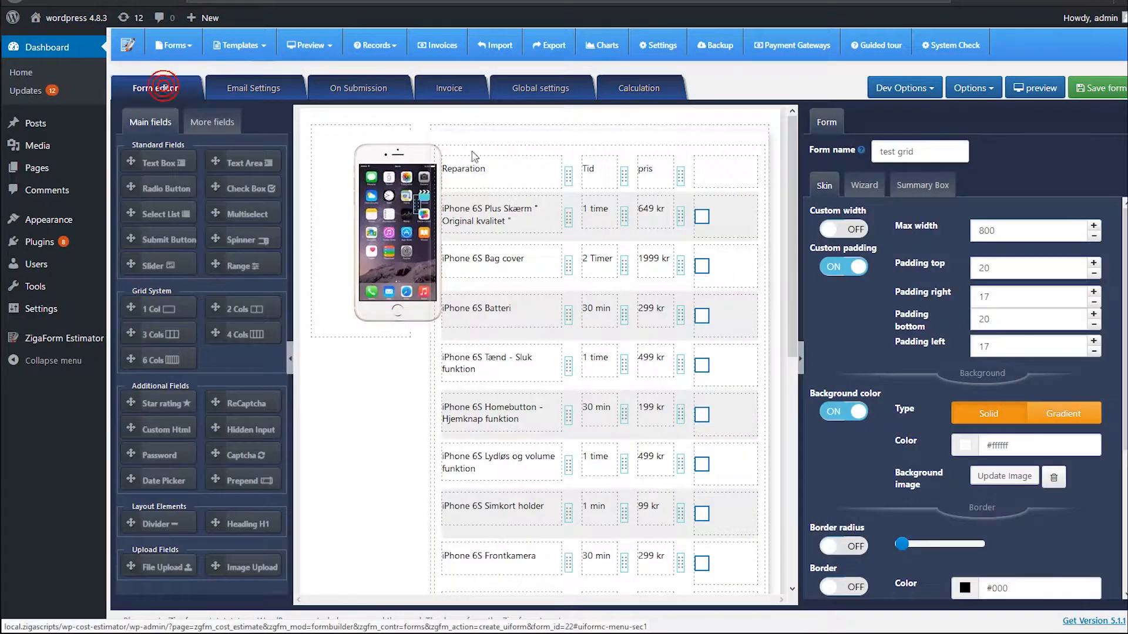
{"action": "left_click", "coordinate": [706, 224]}
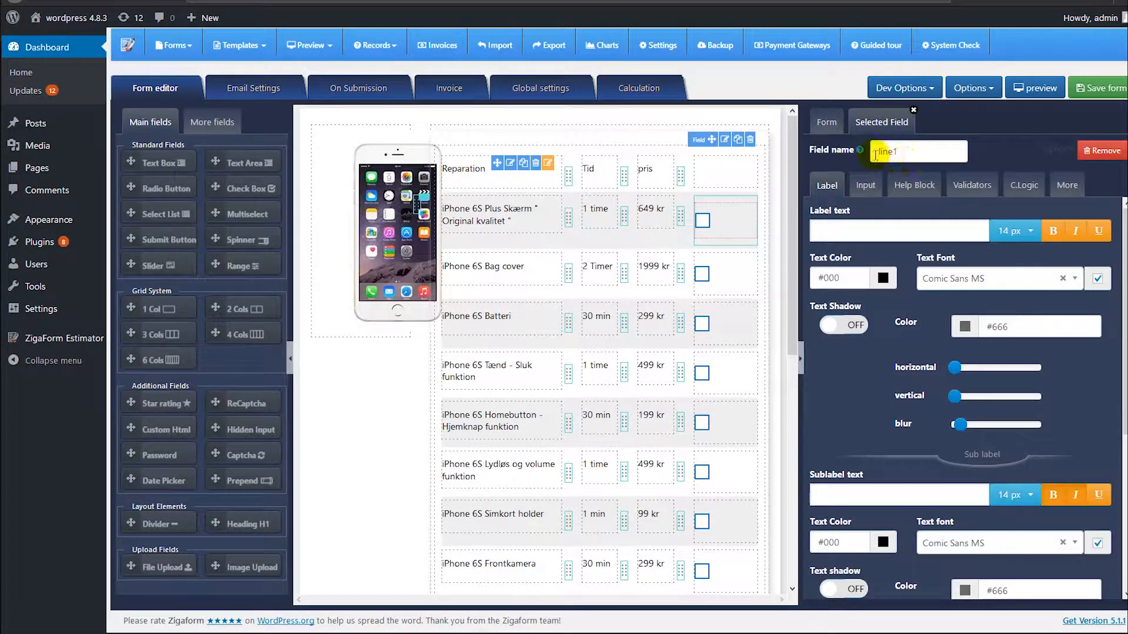
Examine the actions available for field line1 in the subtotal calculation, trying Field value
{"action": "double_click", "coordinate": [899, 151]}
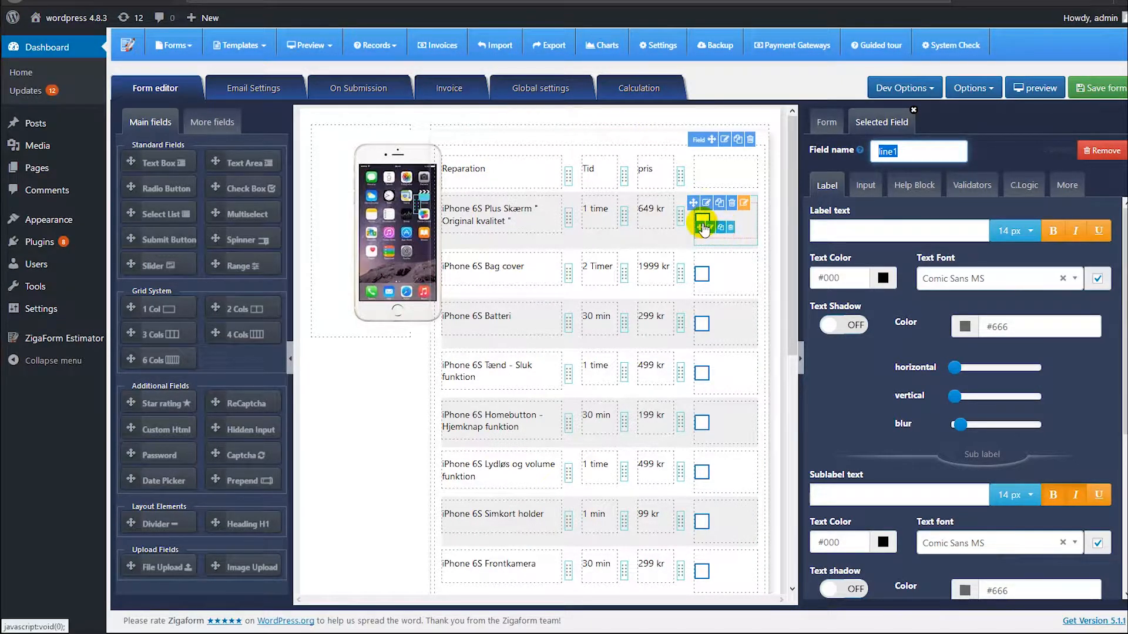
{"action": "left_click", "coordinate": [637, 93]}
{"action": "left_click", "coordinate": [928, 192]}
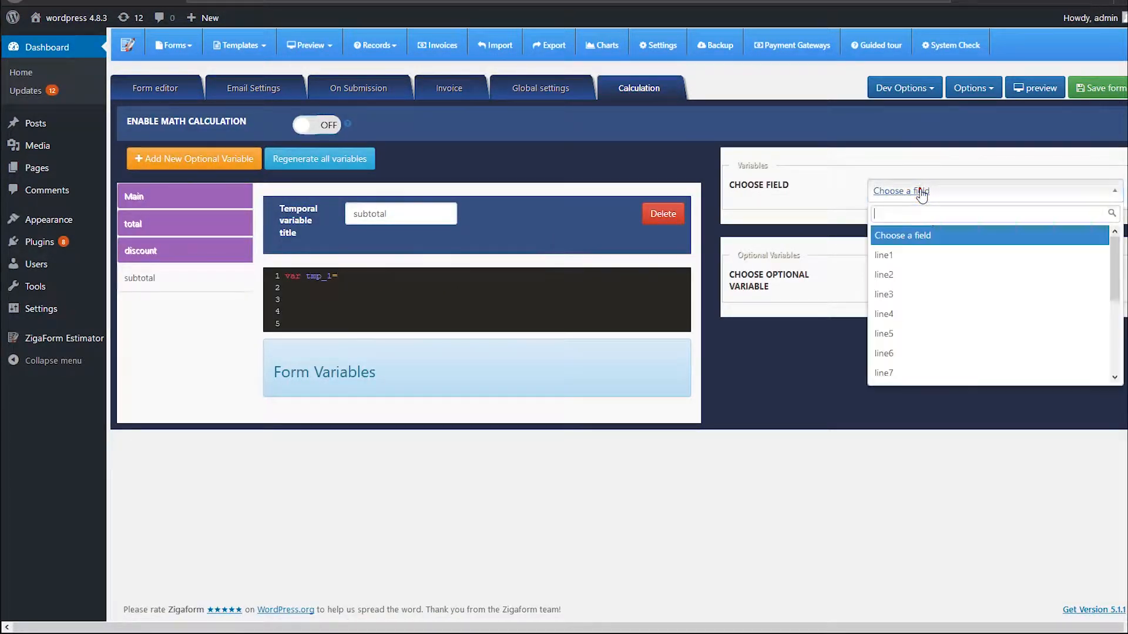
{"action": "left_click", "coordinate": [895, 254]}
{"action": "left_click", "coordinate": [933, 230]}
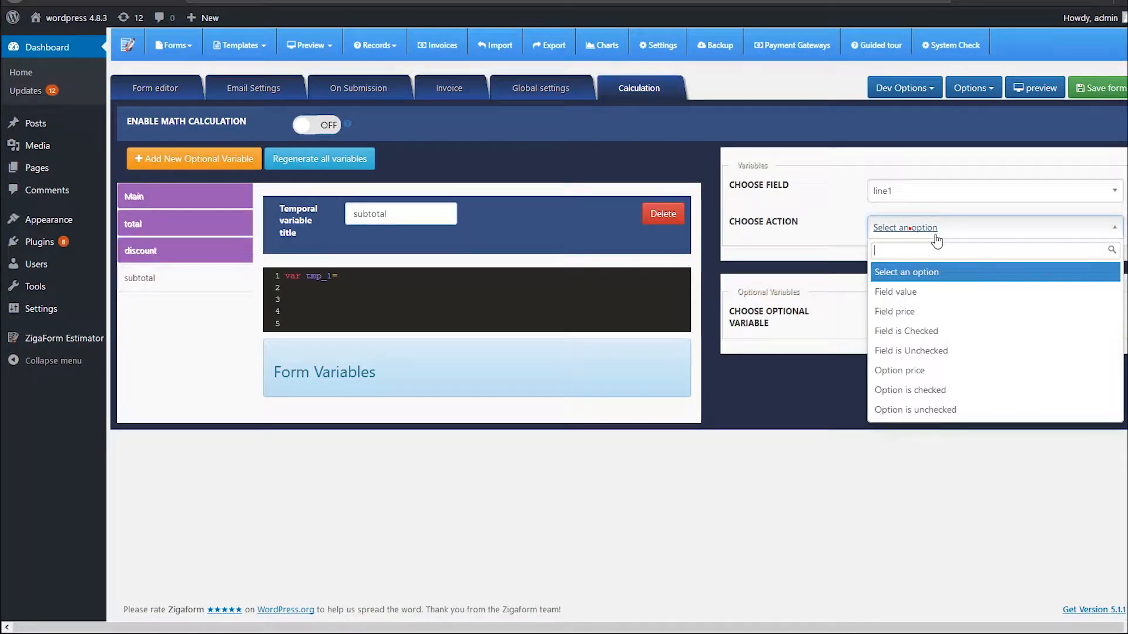
{"action": "left_click", "coordinate": [902, 293]}
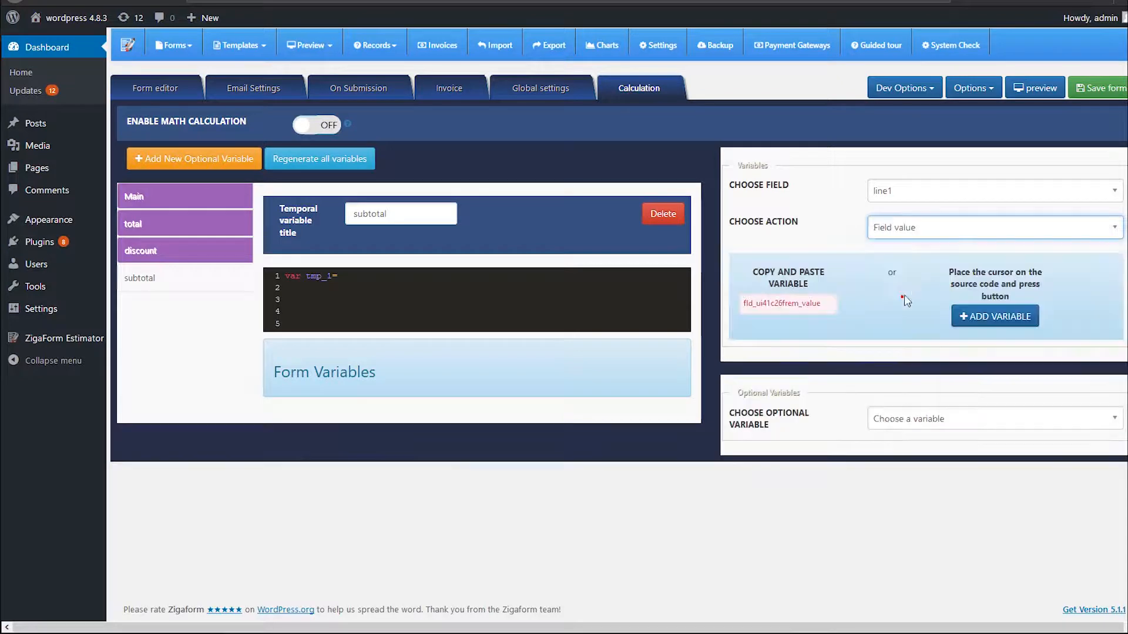
{"action": "left_click", "coordinate": [898, 227]}
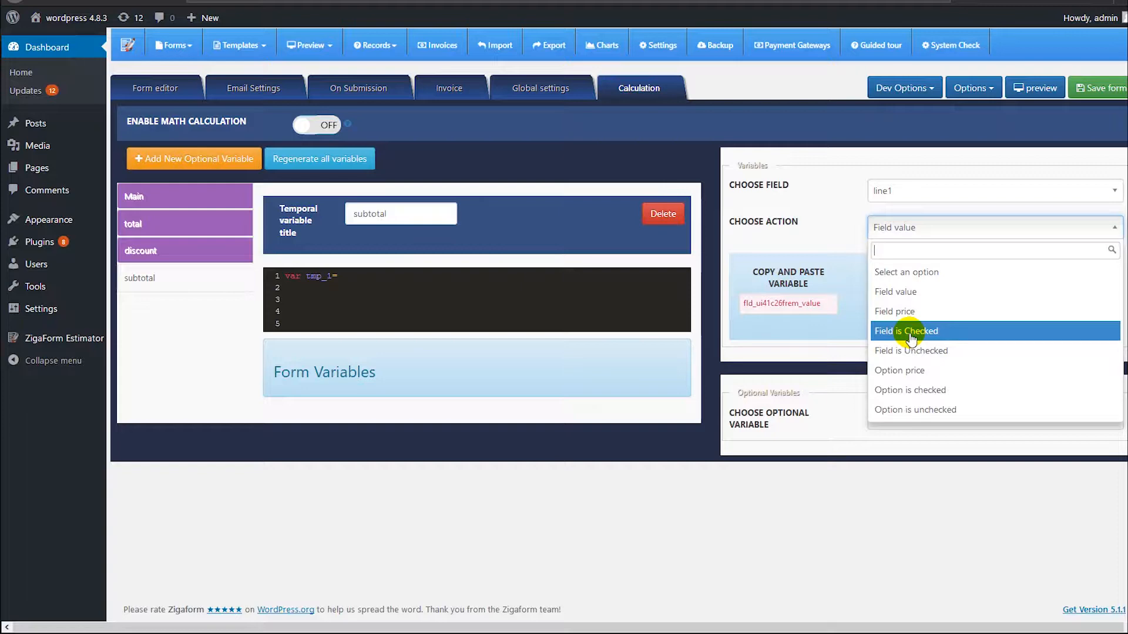
{"action": "left_click", "coordinate": [503, 303]}
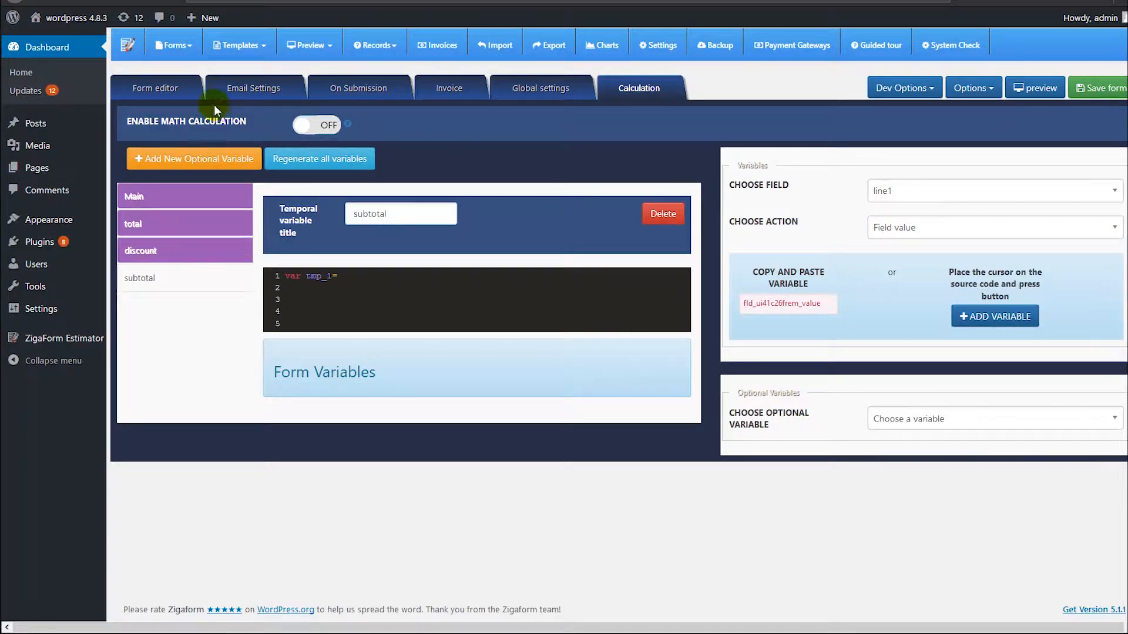
Check the option label, value and price in the input settings of the first repair row's checkbox
{"action": "left_click", "coordinate": [153, 88]}
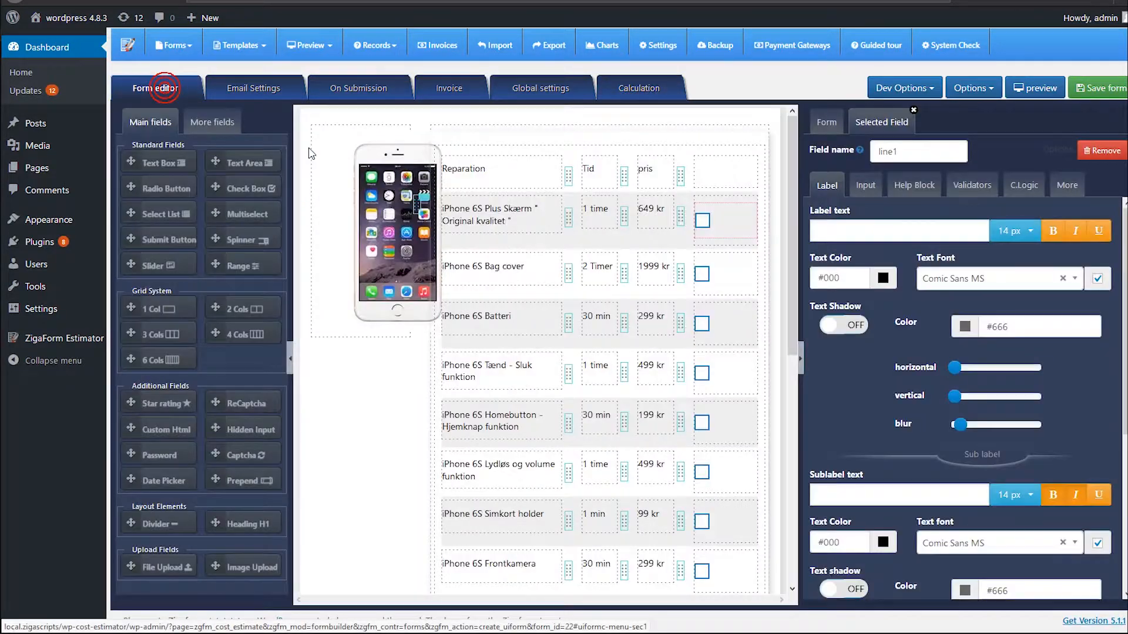
{"action": "left_click", "coordinate": [711, 231]}
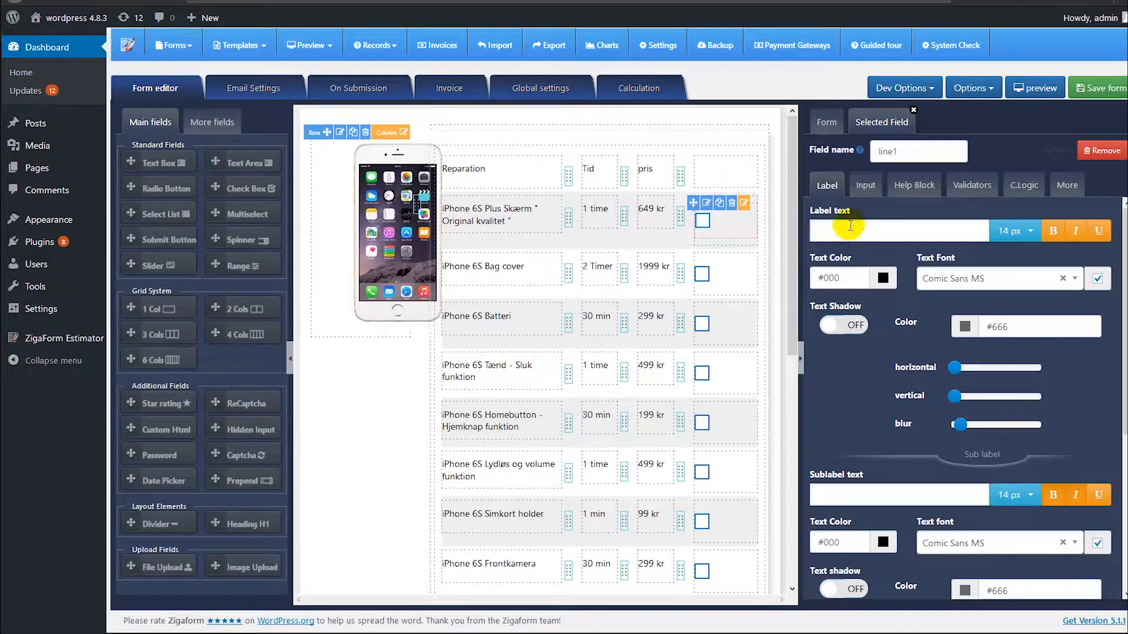
{"action": "left_click", "coordinate": [864, 186]}
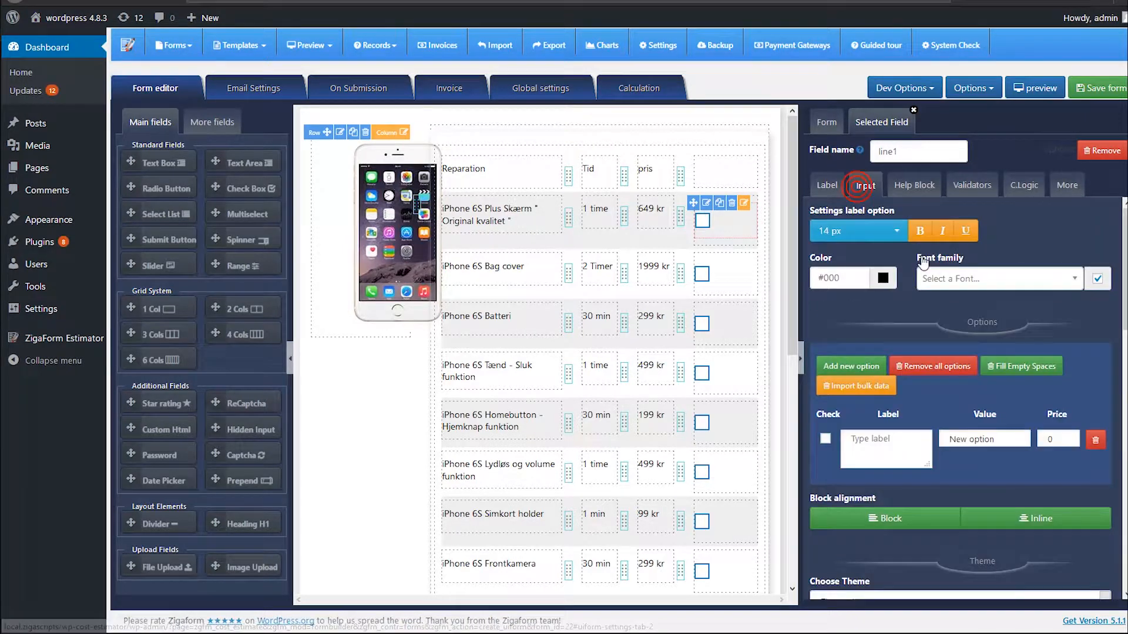
{"action": "left_click", "coordinate": [907, 440]}
{"action": "left_click", "coordinate": [1003, 444]}
{"action": "left_click", "coordinate": [880, 441]}
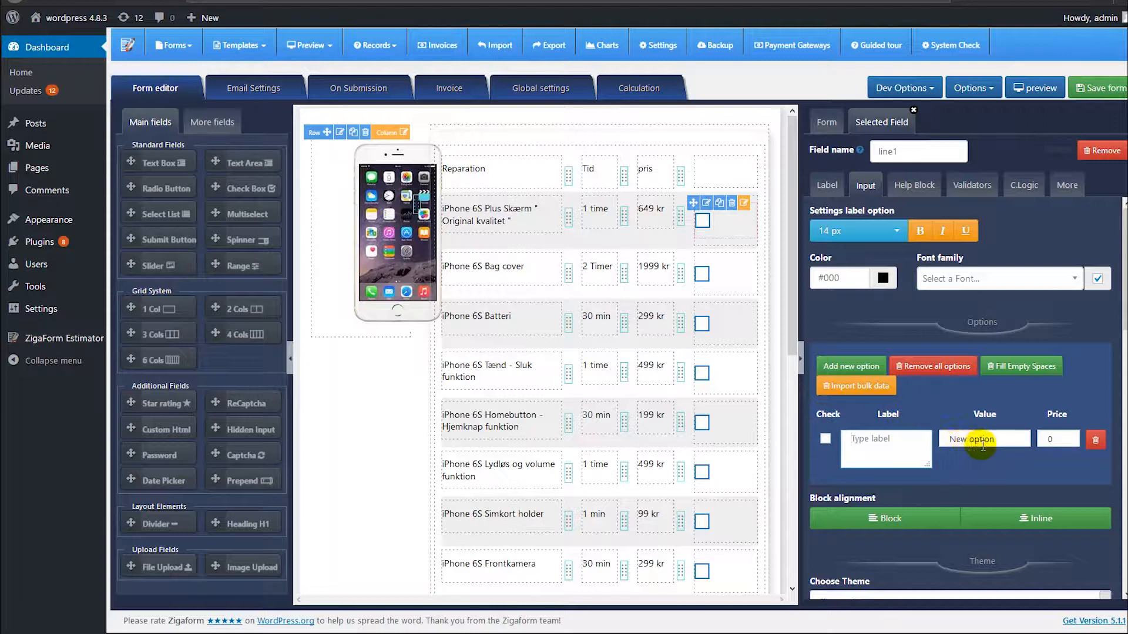
{"action": "left_click", "coordinate": [1002, 444]}
{"action": "left_click", "coordinate": [1046, 438]}
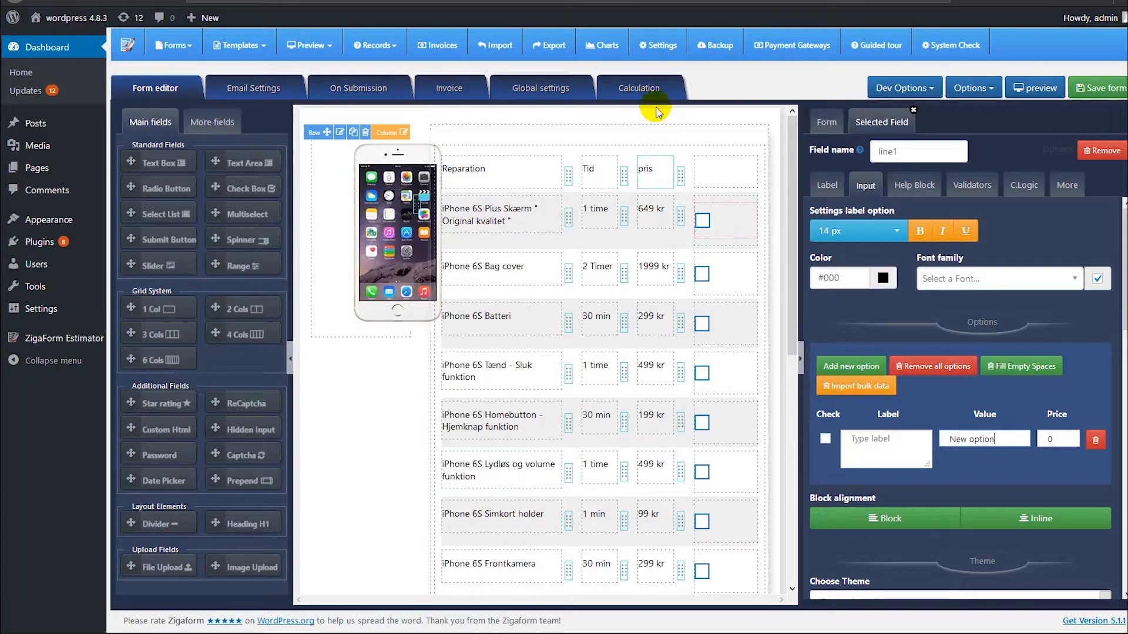
Choose line1 as the field for the subtotal calculation and review its available actions
{"action": "left_click", "coordinate": [638, 94]}
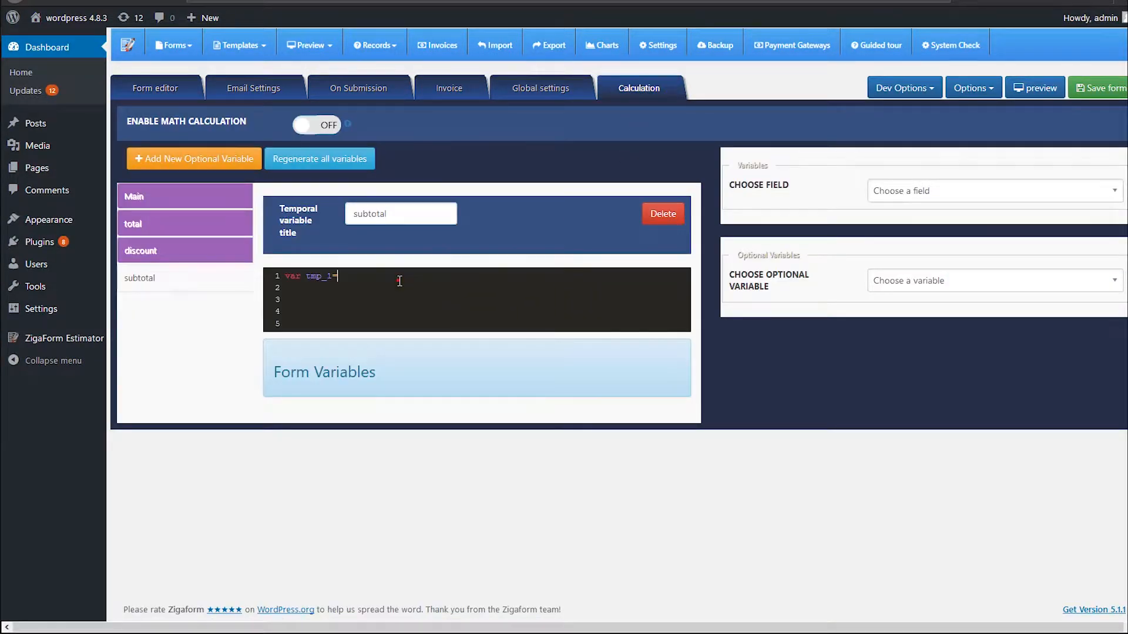
{"action": "left_click", "coordinate": [911, 192]}
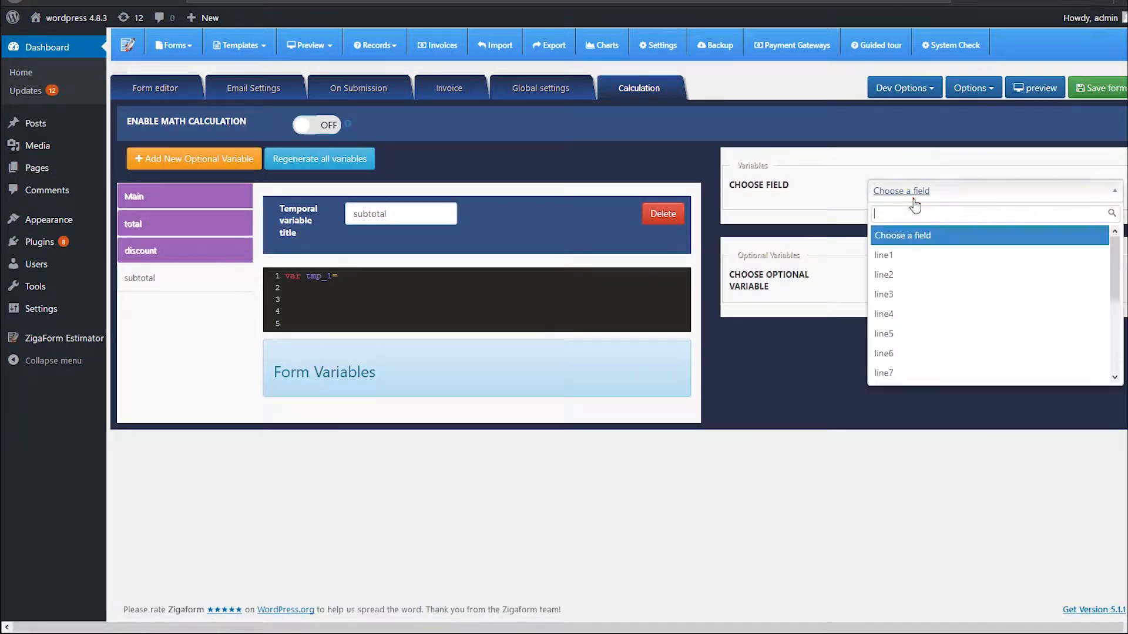
{"action": "left_click", "coordinate": [904, 250]}
{"action": "left_click", "coordinate": [906, 238]}
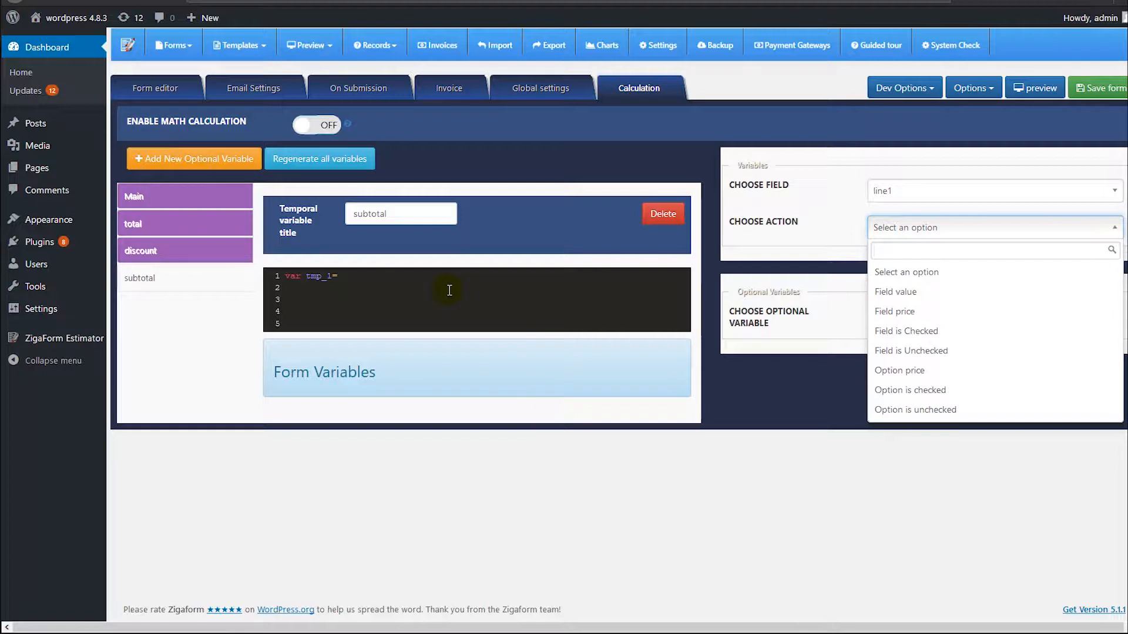
{"action": "left_click", "coordinate": [355, 276]}
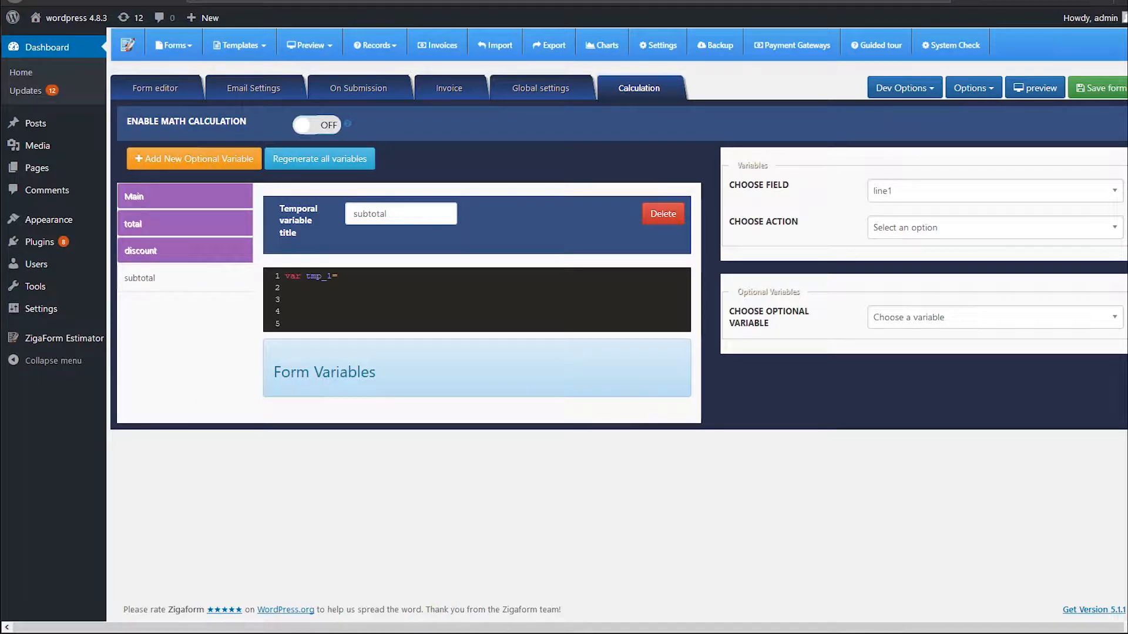
Replace the first code line's assignment with a comma-separated declaration of tmp_1 through tmp_15, ending in a semicolon
{"action": "left_click", "coordinate": [365, 271]}
{"action": "left_click", "coordinate": [354, 276]}
{"action": "left_click", "coordinate": [338, 277]}
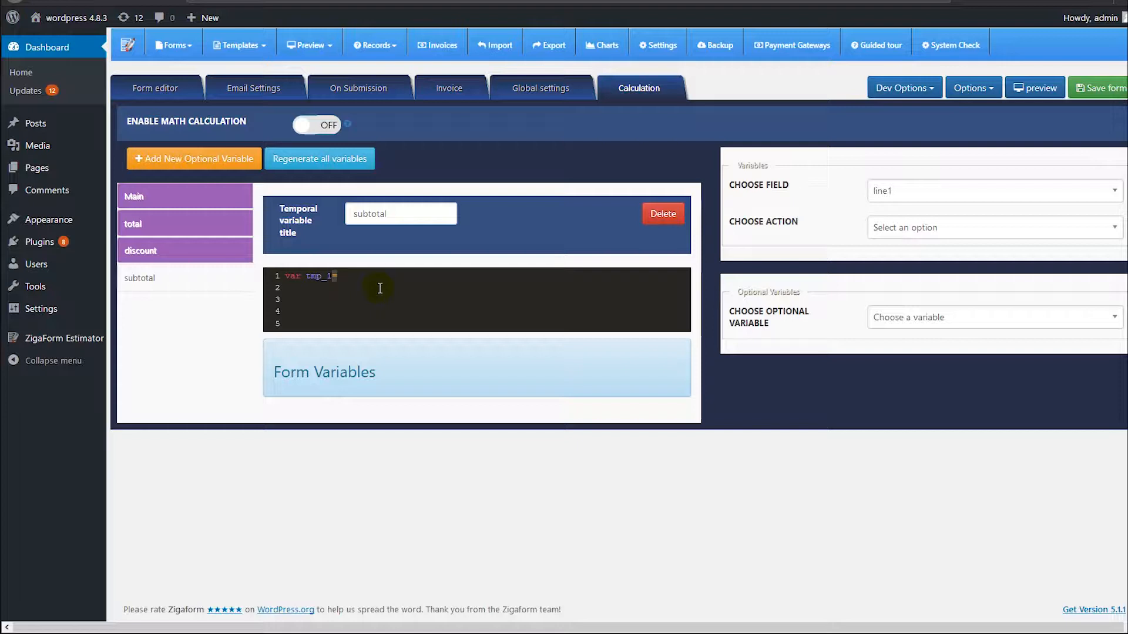
{"action": "key", "text": "BackSpace"}
{"action": "type", "text": ","}
{"action": "key", "text": "shift+Left"}
{"action": "key", "text": "shift+Left"}
{"action": "key", "text": "shift+Left"}
{"action": "key", "text": "shift+Left"}
{"action": "key", "text": "shift+Left"}
{"action": "key", "text": "ctrl+c"}
{"action": "key", "text": "Right"}
{"action": "key", "text": "ctrl+v"}
{"action": "type", "text": "tmp_3,tmp_4,tmp_5,tmp_6,tmp_7,tmp_8,tmp"}
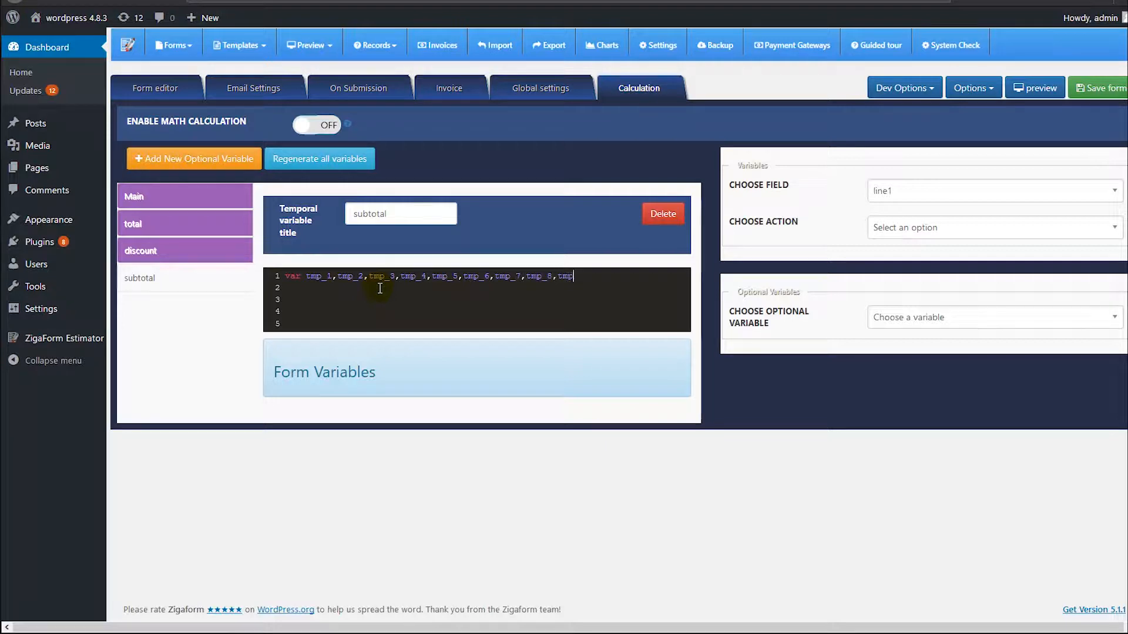
{"action": "type", "text": "_9,ti"}
{"action": "type", "text": "p_10,tmp_10,tmp"}
{"action": "key", "text": "BackSpace"}
{"action": "type", "text": "1"}
{"action": "key", "text": "Return"}
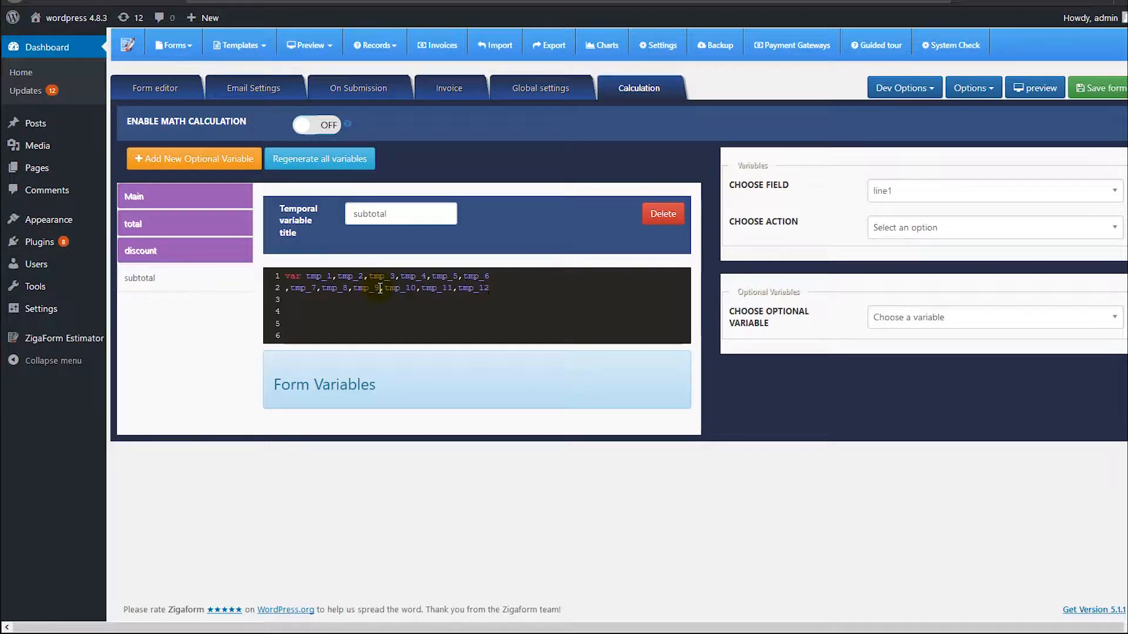
{"action": "type", "text": "mp_13,tmp_14,tmp_15;"}
Add blank lines and the comment "/*field 1*/" below the declaration, keeping line1 as the chosen field
{"action": "key", "text": "Return"}
{"action": "key", "text": "Return"}
{"action": "key", "text": "Return"}
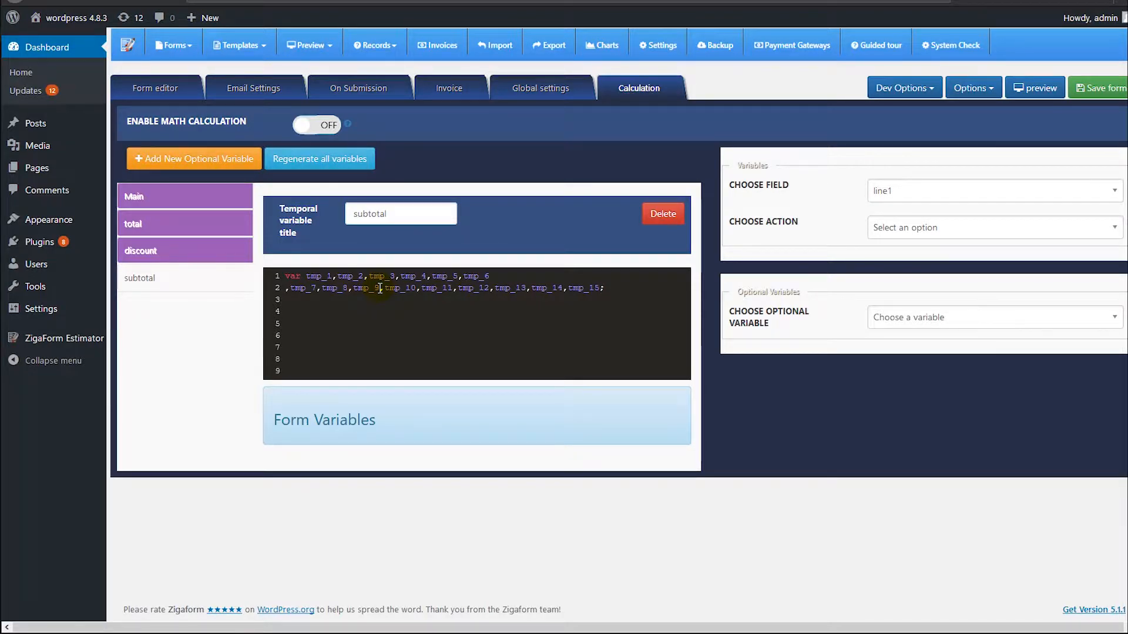
{"action": "type", "text": "/**"}
{"action": "type", "text": "field 1*/"}
{"action": "key", "text": "End"}
{"action": "key", "text": "Return"}
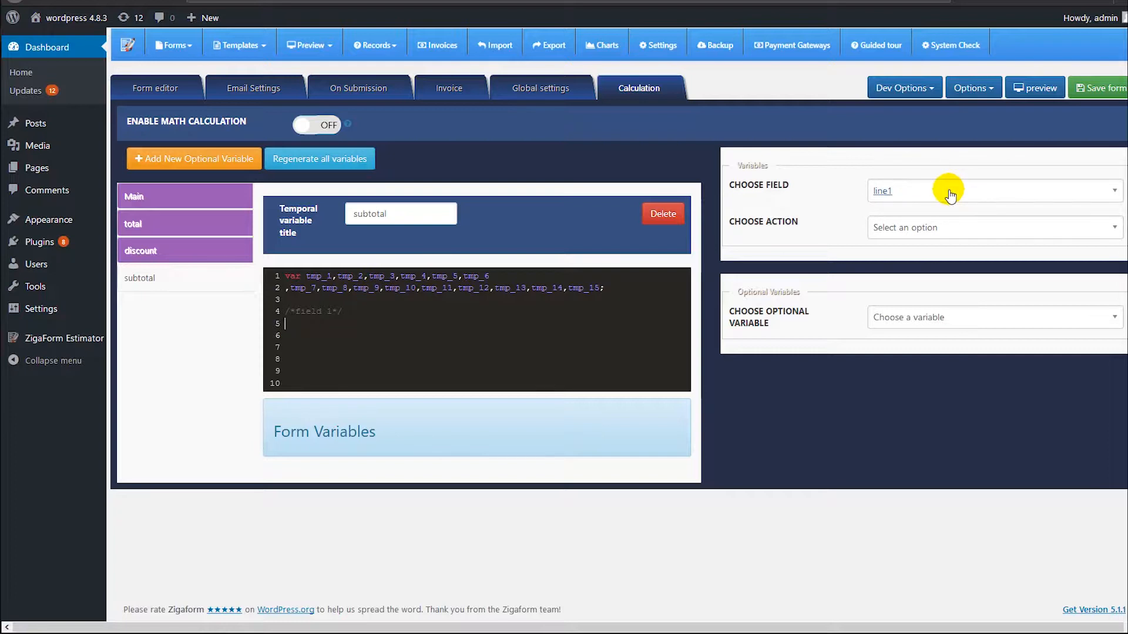
{"action": "left_click", "coordinate": [899, 193]}
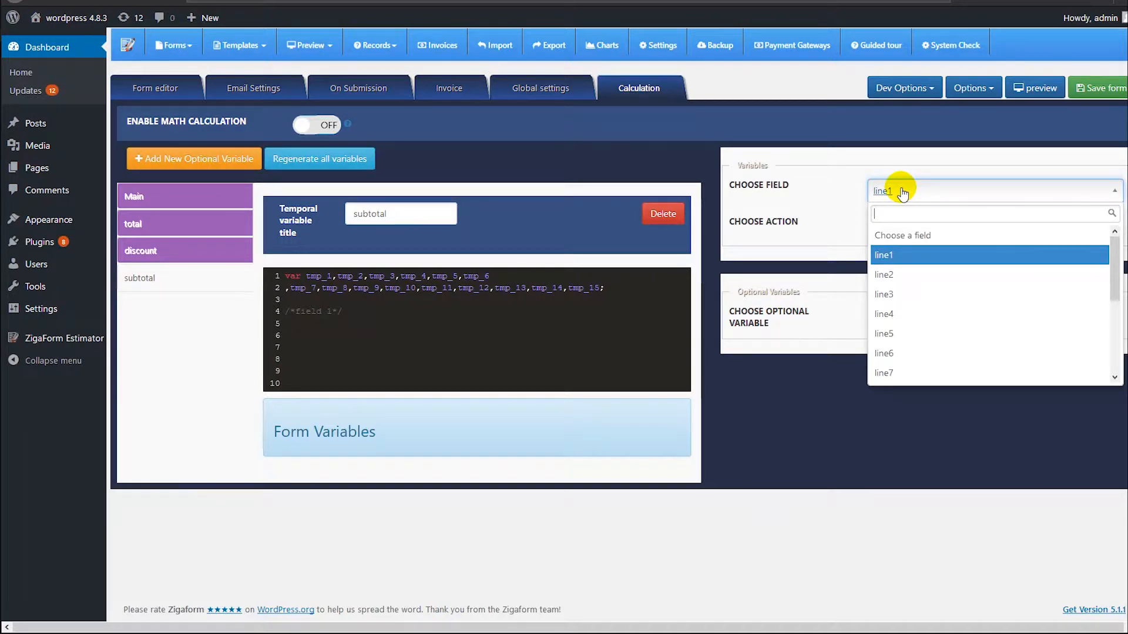
{"action": "left_click", "coordinate": [886, 255]}
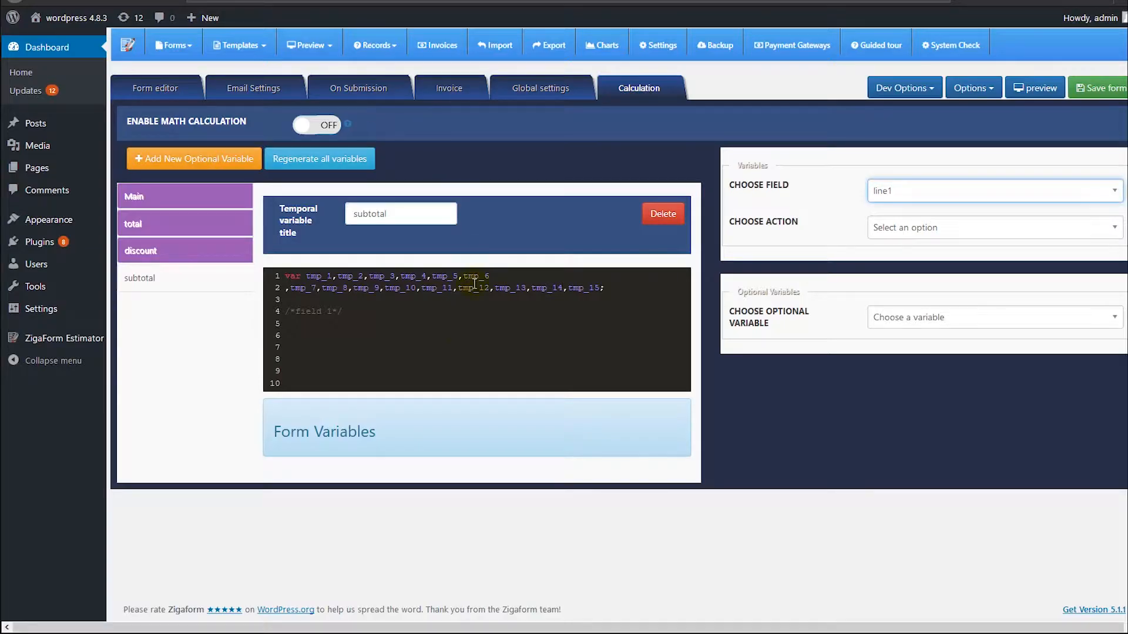
{"action": "left_click", "coordinate": [380, 325]}
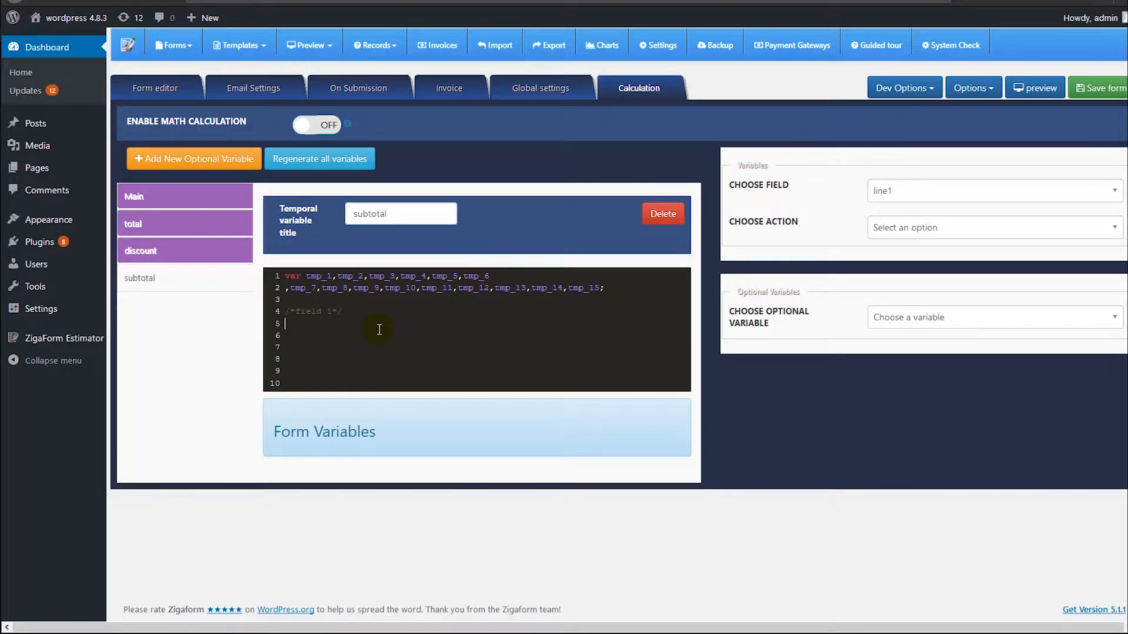
Add total to the variable declaration and delete all the tmp variables so it reads "var total;"
{"action": "left_click", "coordinate": [602, 287]}
{"action": "type", "text": ","}
{"action": "type", "text": "otal"}
{"action": "key", "text": "Left"}
{"action": "key", "text": "Left"}
{"action": "key", "text": "shift+Left"}
{"action": "key", "text": "shift+Left"}
{"action": "key", "text": "shift+Left"}
{"action": "key", "text": "shift+Left"}
{"action": "key", "text": "shift+Left"}
{"action": "key", "text": "shift+Left"}
{"action": "key", "text": "shift+Left"}
{"action": "key", "text": "shift+Left"}
{"action": "key", "text": "shift+Left"}
{"action": "key", "text": "shift+Left"}
{"action": "key", "text": "shift+Left"}
{"action": "key", "text": "shift+Left"}
{"action": "key", "text": "shift+Left"}
{"action": "key", "text": "shift+Left"}
{"action": "key", "text": "shift+Left"}
{"action": "key", "text": "shift+Left"}
{"action": "key", "text": "shift+Left"}
{"action": "key", "text": "shift+Left"}
{"action": "key", "text": "shift+Left"}
{"action": "key", "text": "shift+Left"}
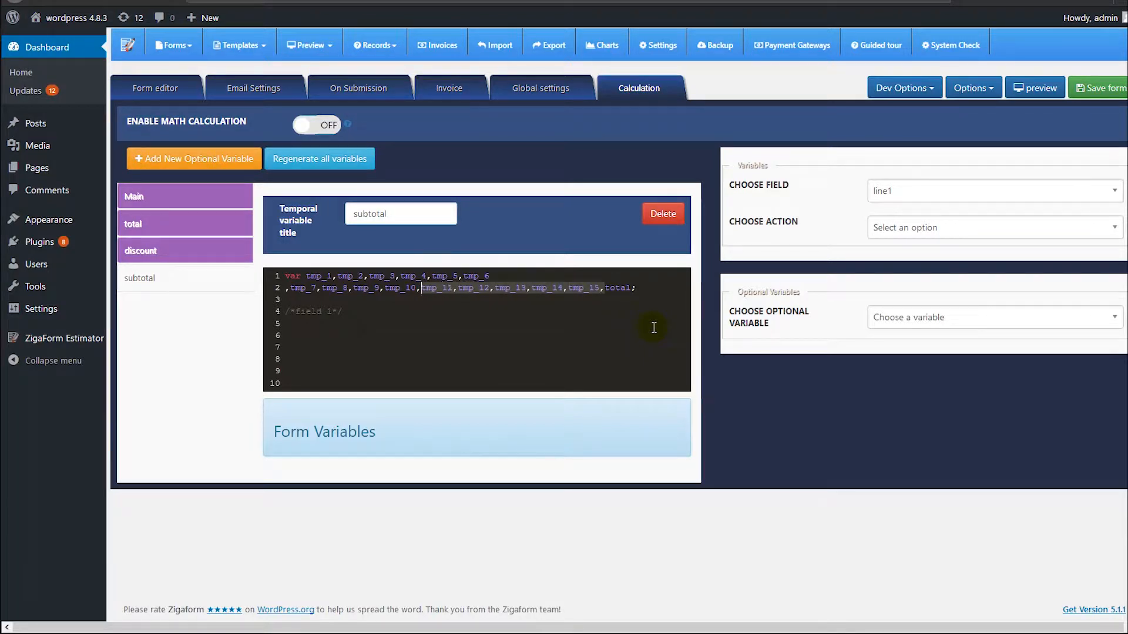
{"action": "key", "text": "shift+Up"}
{"action": "key", "text": "shift+Home"}
{"action": "key", "text": "shift+Right"}
{"action": "key", "text": "shift+Right"}
{"action": "key", "text": "shift+Right"}
{"action": "key", "text": "shift+Right"}
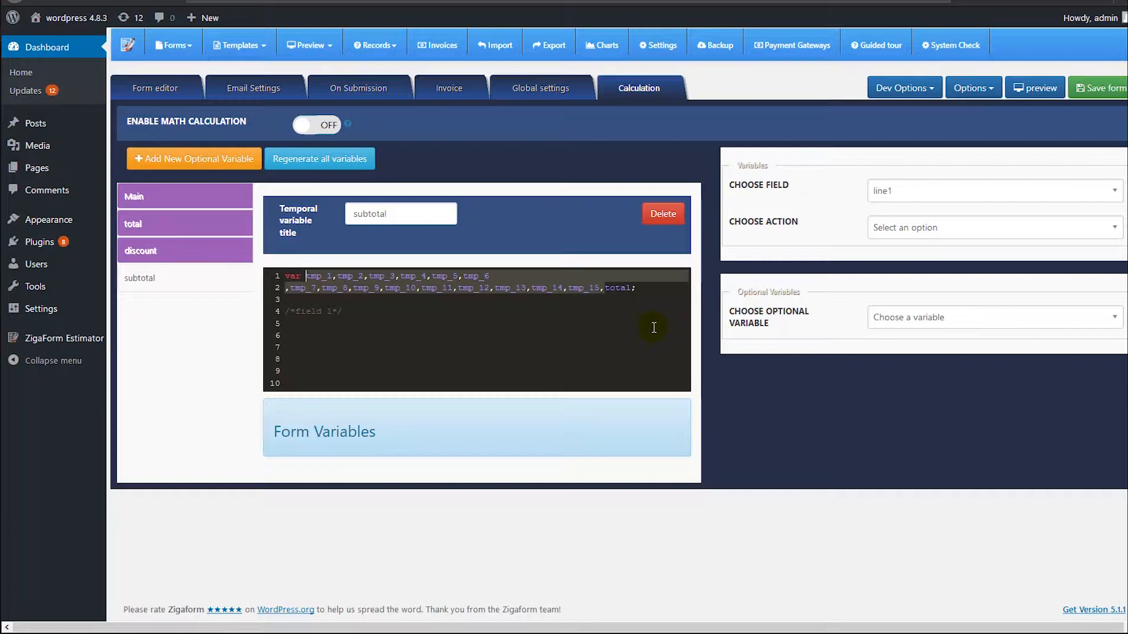
{"action": "key", "text": "BackSpace"}
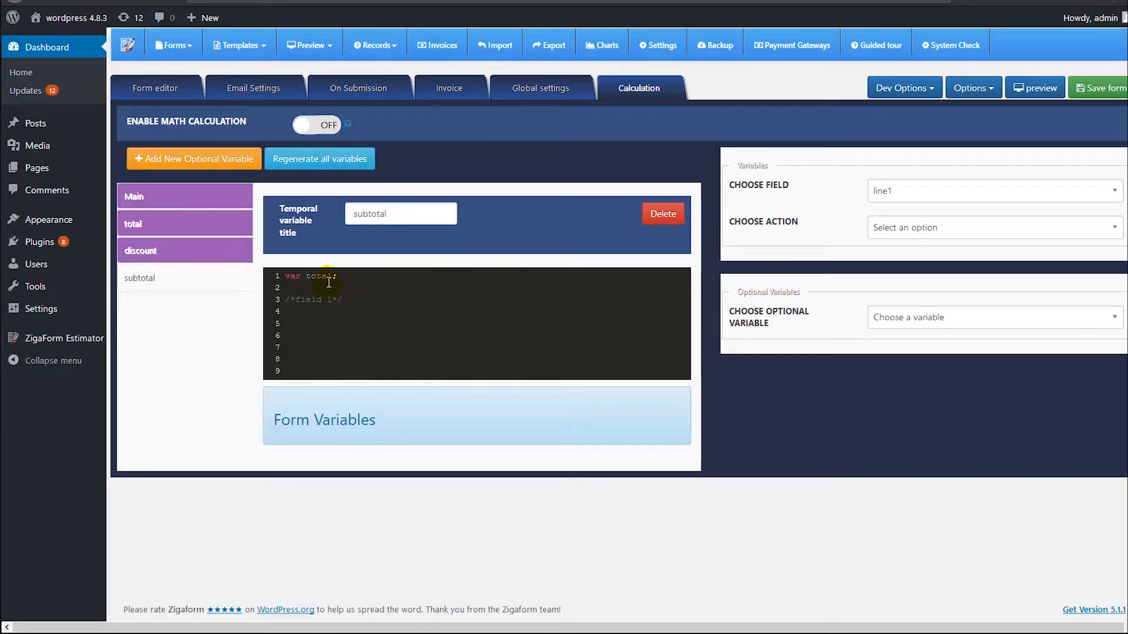
Set the action for line1 to Field is Checked and copy the variable offered for it
{"action": "left_click_drag", "start_coordinate": [333, 277], "coordinate": [306, 277]}
{"action": "left_click", "coordinate": [342, 309]}
{"action": "left_click", "coordinate": [887, 229]}
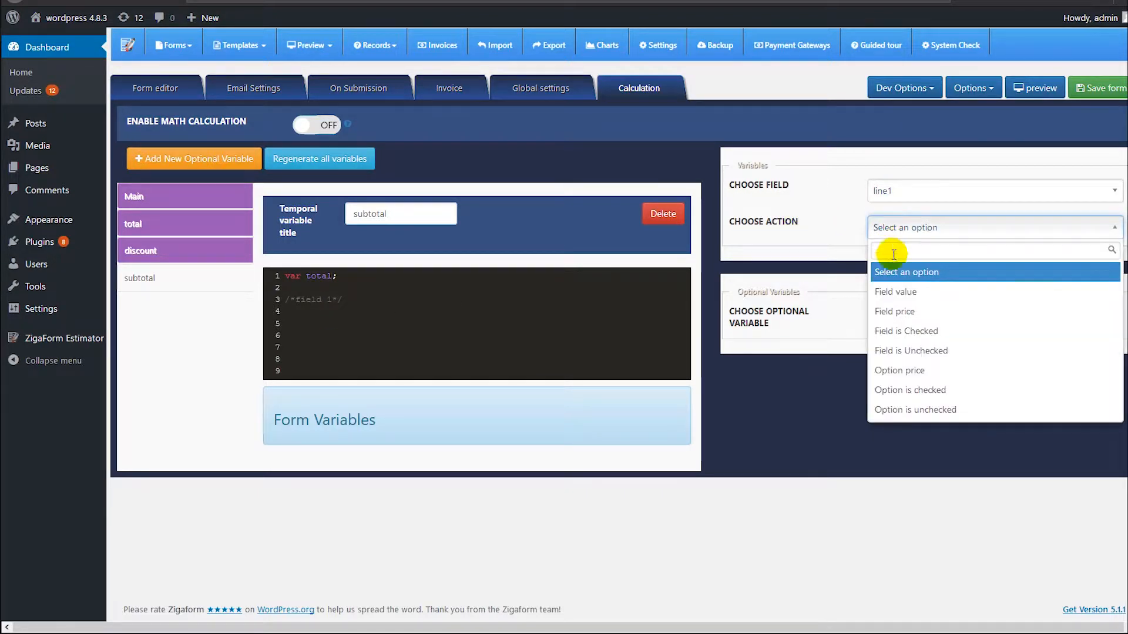
{"action": "left_click", "coordinate": [905, 330]}
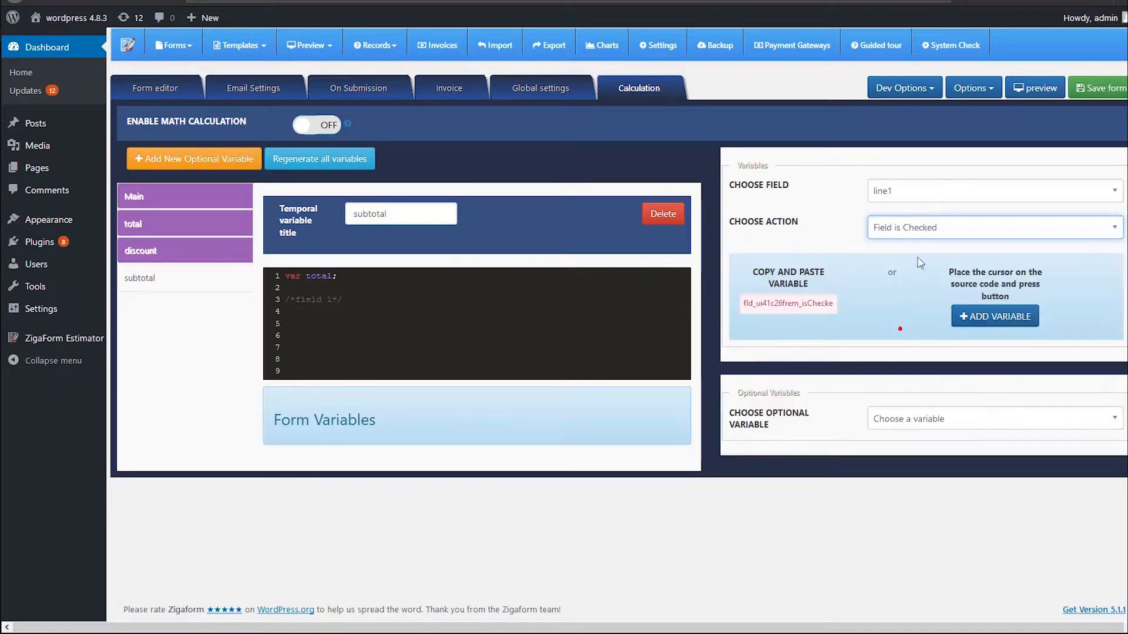
{"action": "left_click", "coordinate": [808, 301]}
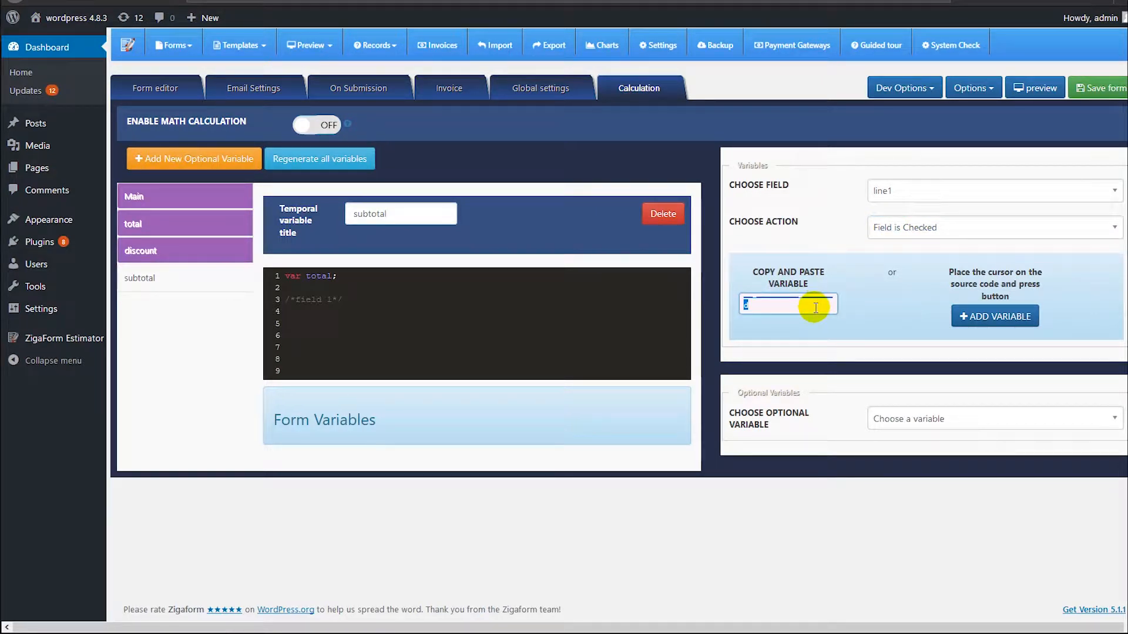
Add an if block under the field 1 comment with fld_ui41c26frem_isChecked as its condition
{"action": "left_click", "coordinate": [339, 311]}
{"action": "type", "text": "if"}
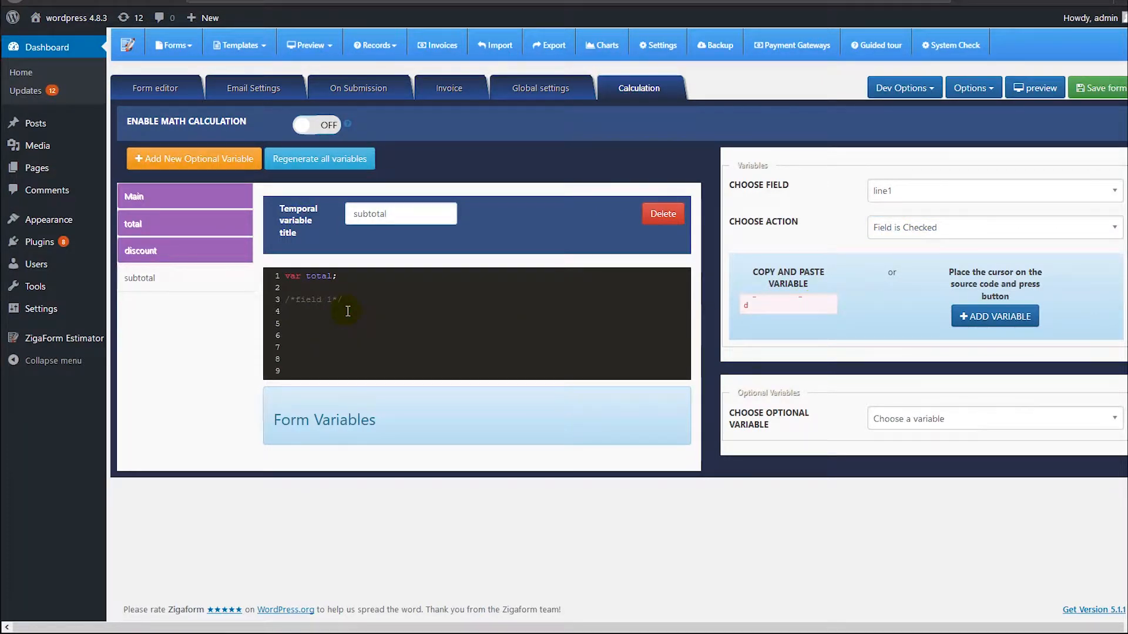
{"action": "type", "text": "()"}
{"action": "key", "text": "BackSpace"}
{"action": "type", "text": "){}"}
{"action": "key", "text": "Return"}
{"action": "key", "text": "Up"}
{"action": "key", "text": "ctrl+v"}
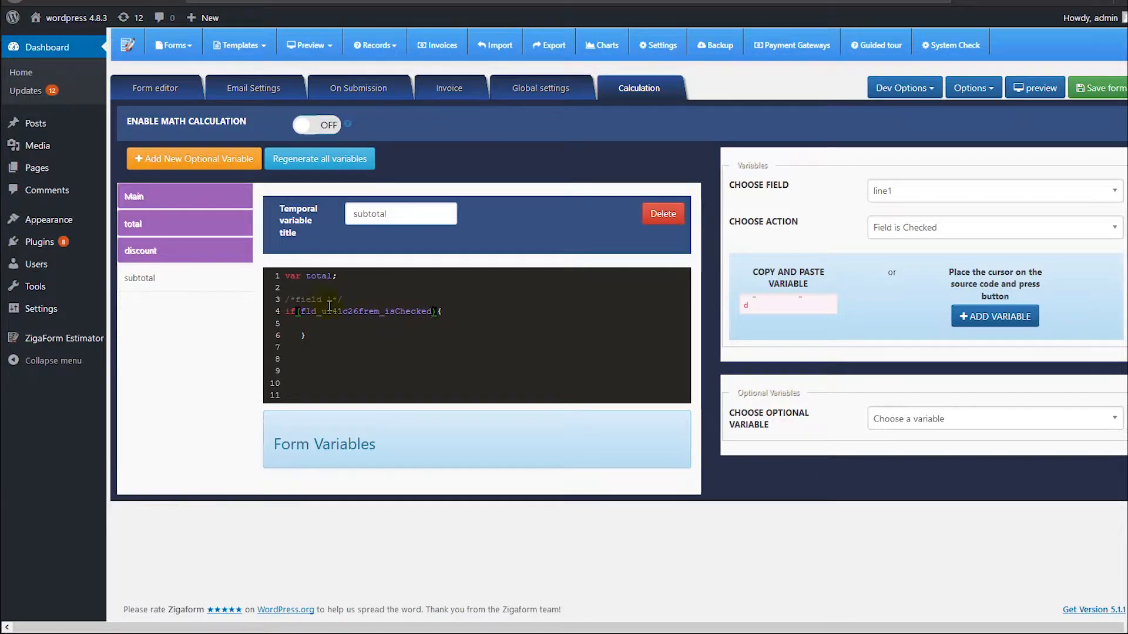
Begin the statement "total=total+" inside the if block for field 1
{"action": "left_click", "coordinate": [353, 325]}
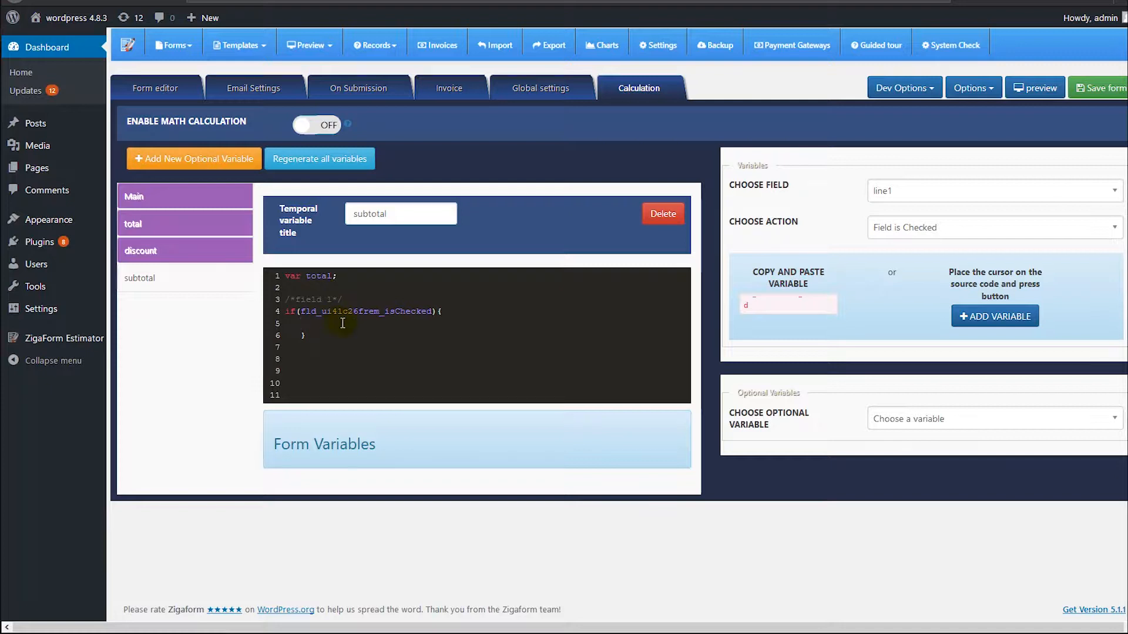
{"action": "left_click_drag", "start_coordinate": [333, 277], "coordinate": [304, 277]}
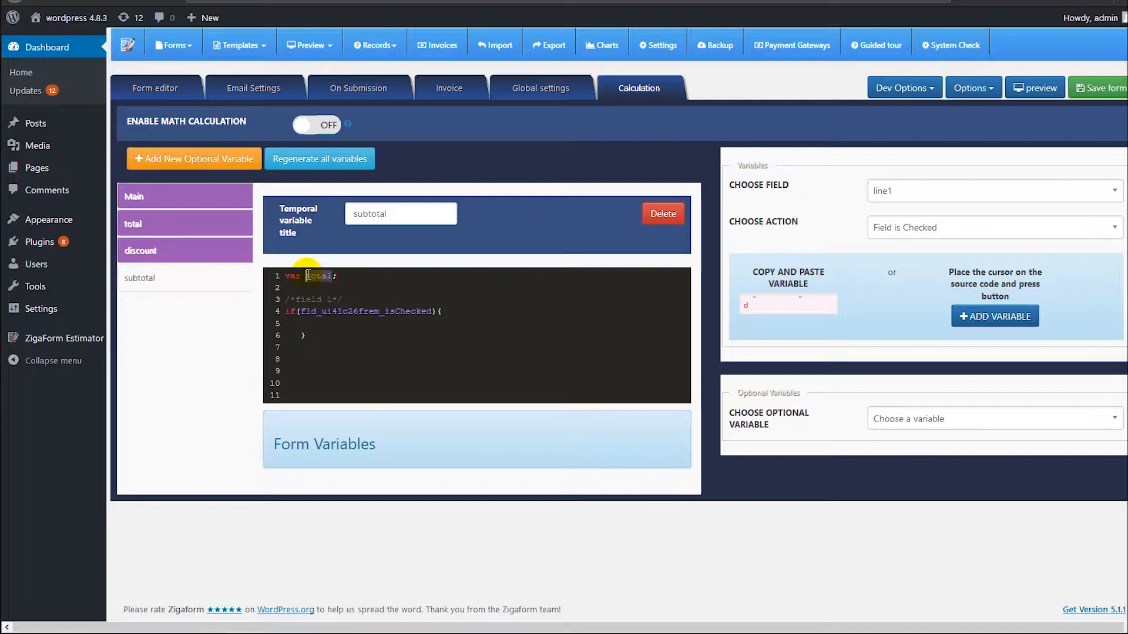
{"action": "left_click", "coordinate": [332, 324]}
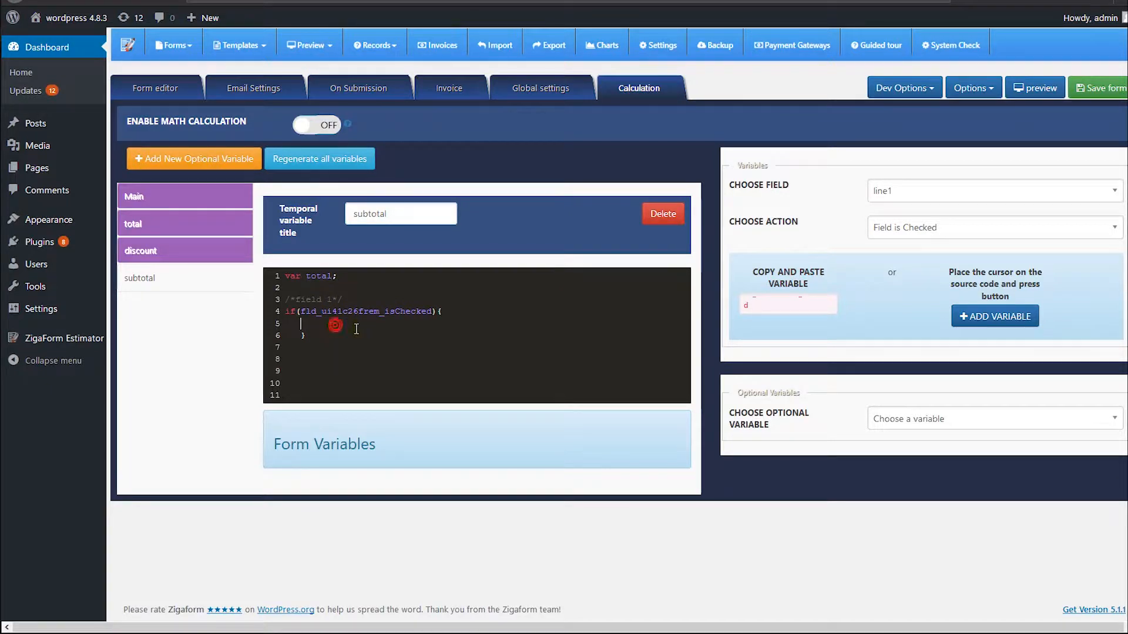
{"action": "key", "text": "ctrl+v"}
{"action": "type", "text": "+"}
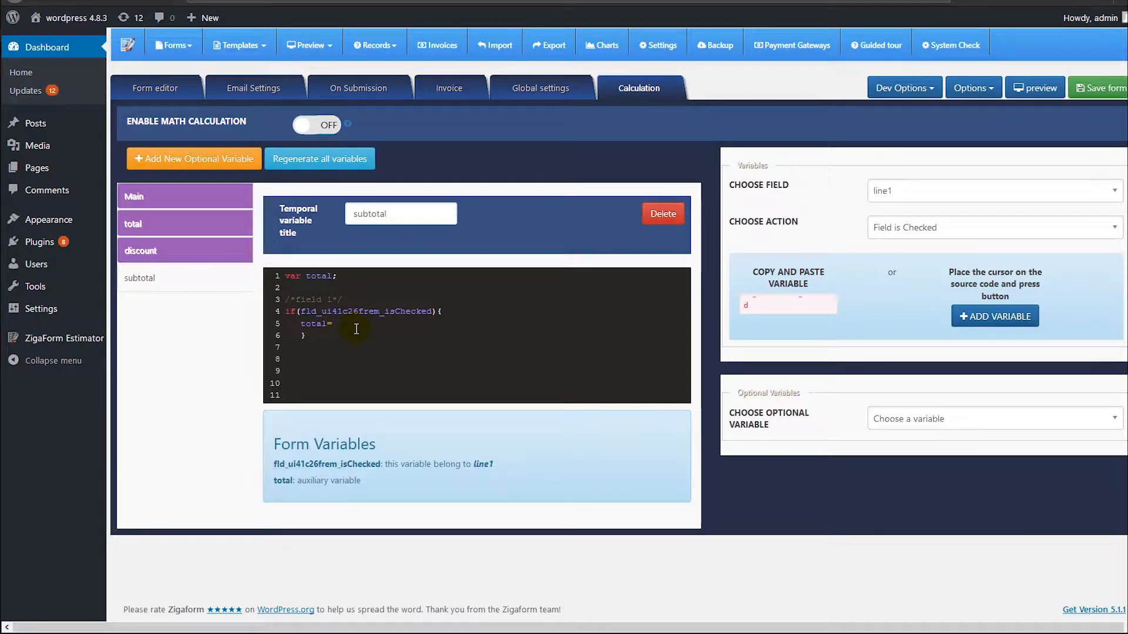
{"action": "type", "text": "tota"}
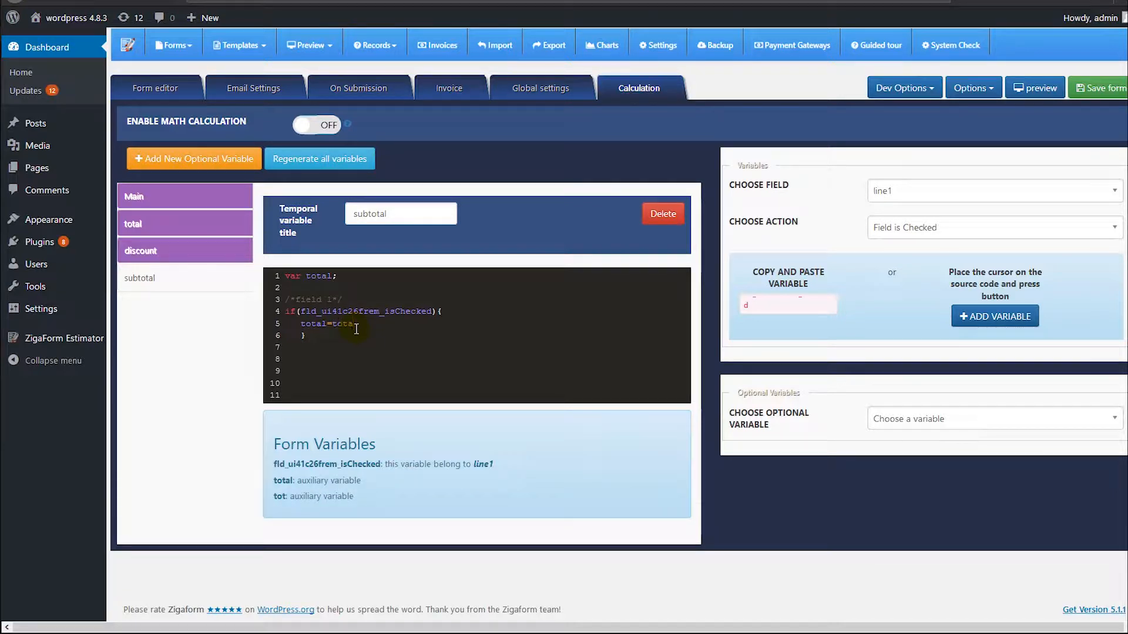
{"action": "type", "text": "l+"}
Initialize the variable with "total=0;" on the line directly below its declaration
{"action": "left_click", "coordinate": [341, 290]}
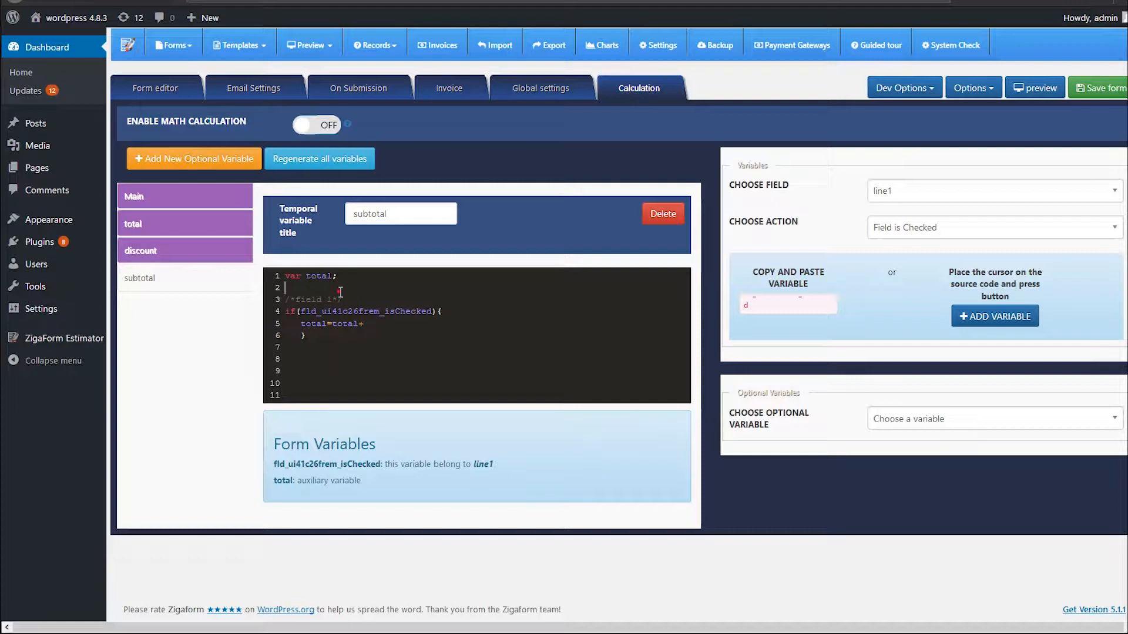
{"action": "type", "text": "total"}
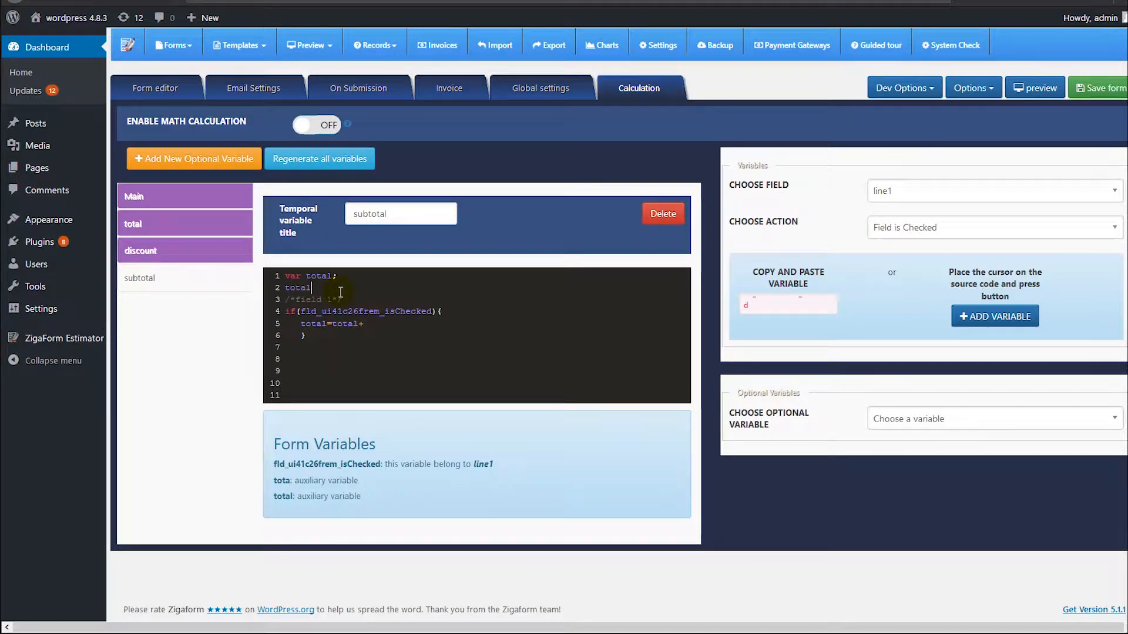
{"action": "type", "text": "=0;"}
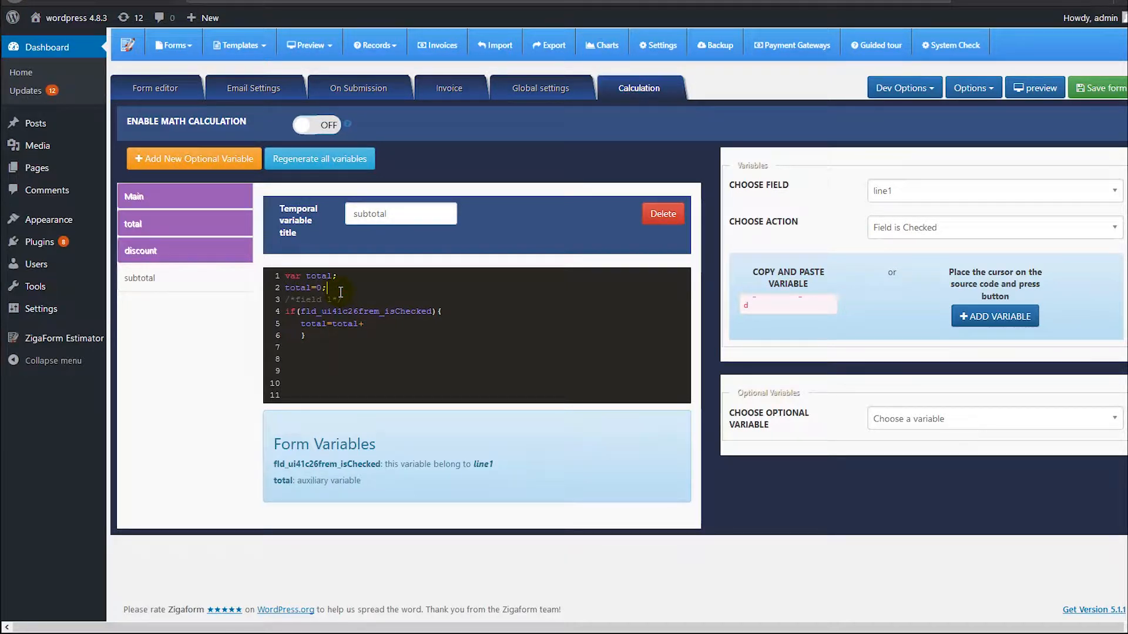
Complete the field 1 addition as total=total+649; using the first repair price from the iPhone 6S price page, and add blank lines below
{"action": "key", "text": "Down"}
{"action": "key", "text": "Down"}
{"action": "key", "text": "Down"}
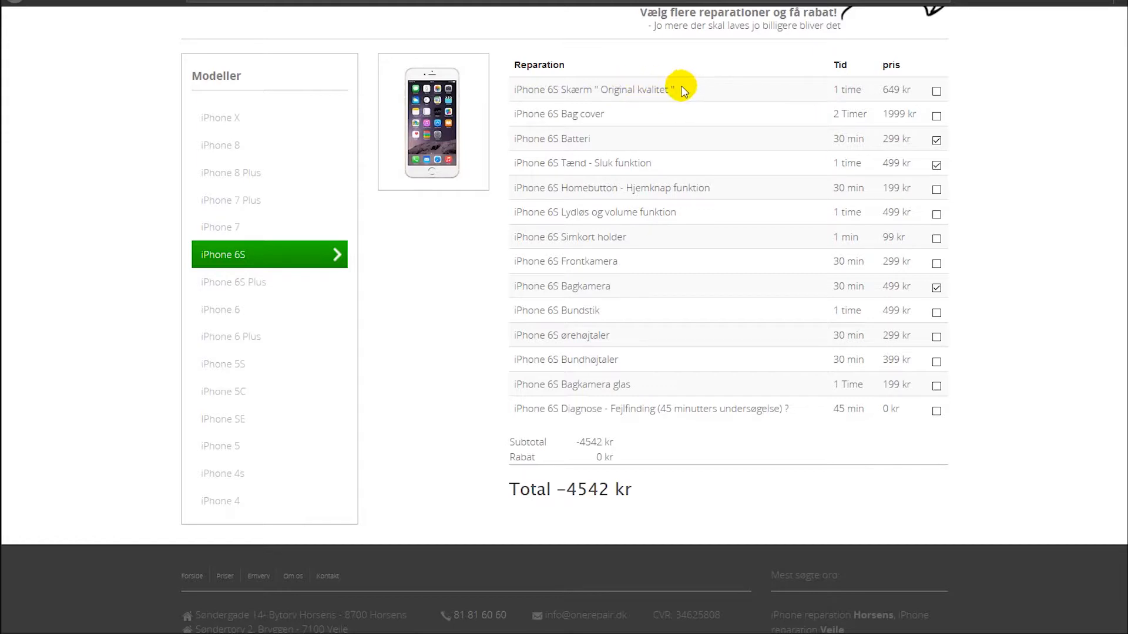
{"action": "scroll", "coordinate": [705, 112], "scroll_direction": "up", "scroll_amount": 1}
{"action": "double_click", "coordinate": [891, 157]}
{"action": "key", "text": "ctrl+c"}
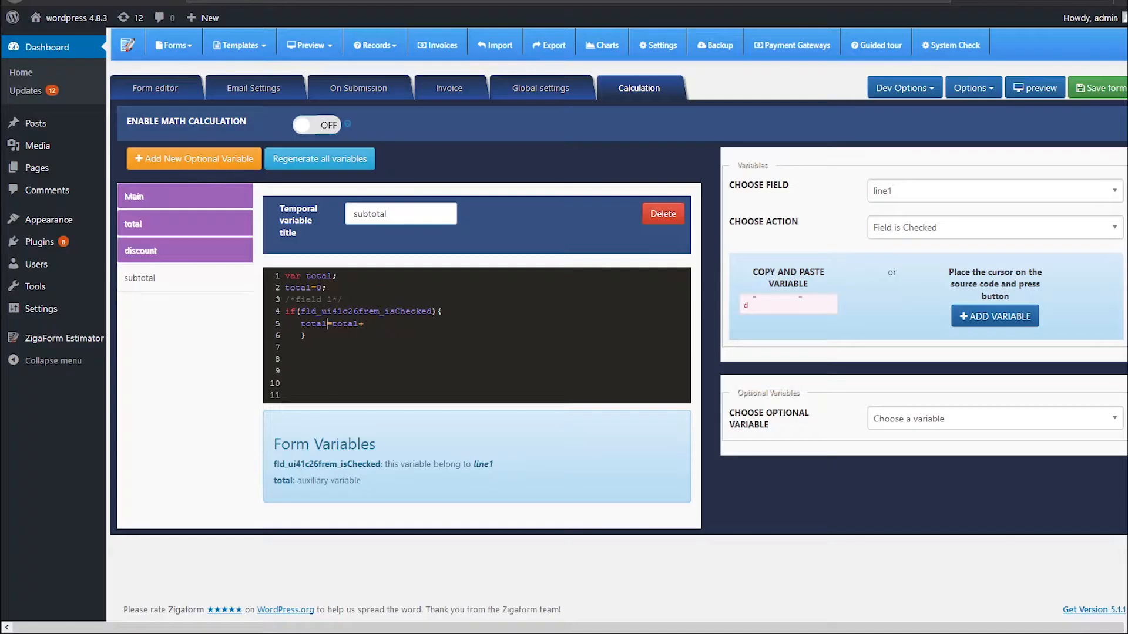
{"action": "left_click", "coordinate": [367, 323]}
{"action": "key", "text": "ctrl+v"}
{"action": "type", "text": ";"}
{"action": "key", "text": "Down"}
{"action": "key", "text": "Return"}
{"action": "key", "text": "Return"}
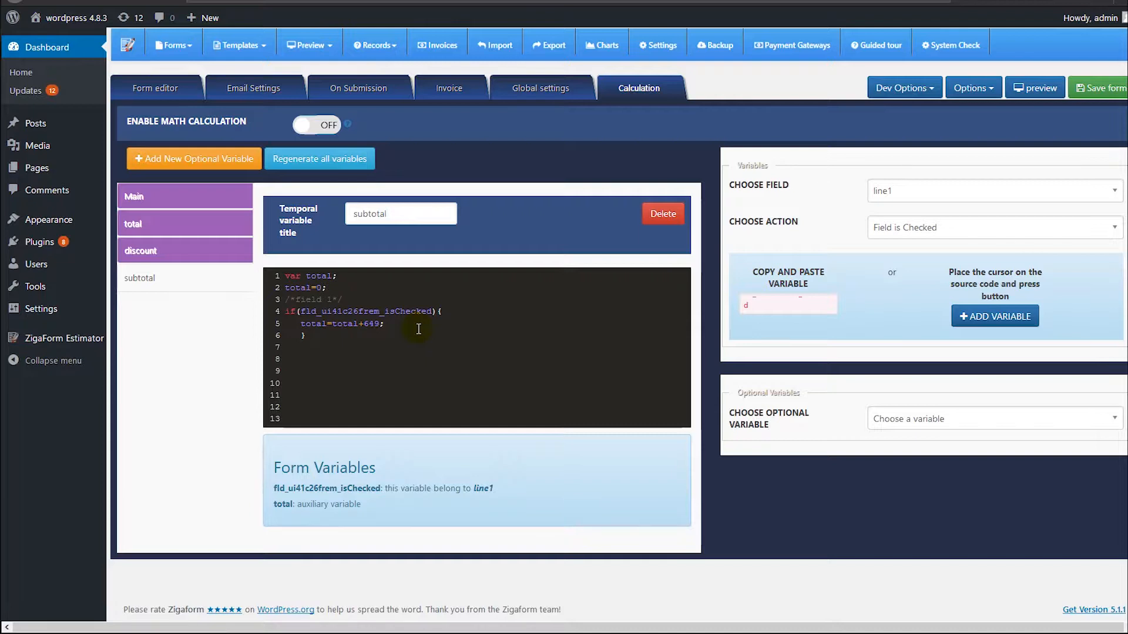
Duplicate the whole field 1 if block, including its comment, eleven times below the original in the subtotal code
{"action": "key", "text": "shift+Up"}
{"action": "key", "text": "shift+Up"}
{"action": "key", "text": "shift+Up"}
{"action": "key", "text": "shift+Up"}
{"action": "key", "text": "ctrl+c"}
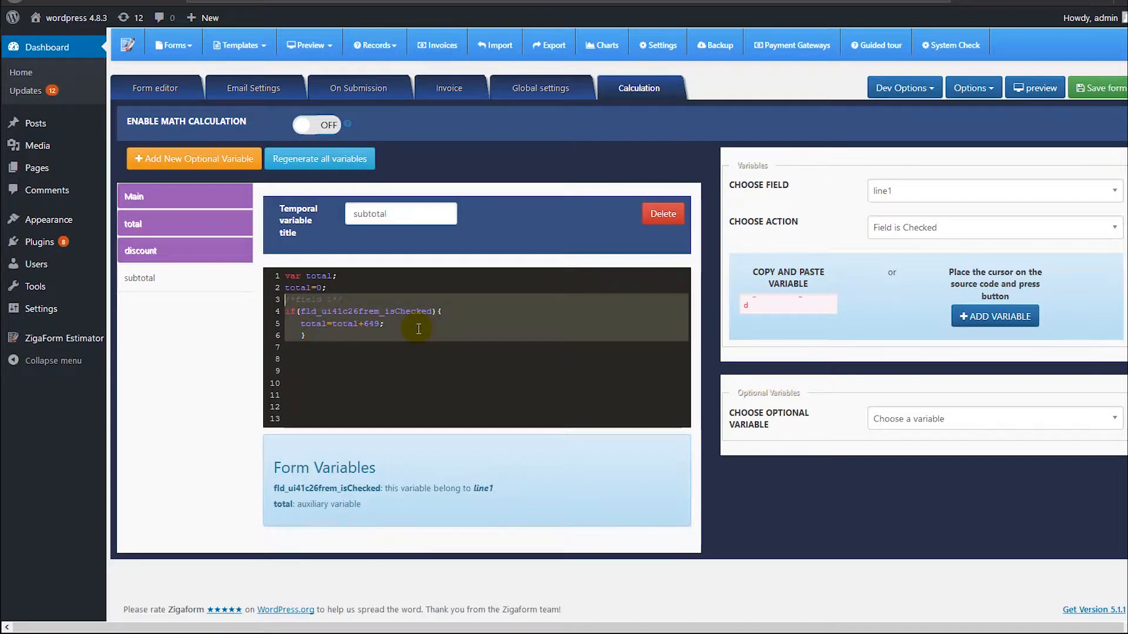
{"action": "key", "text": "Down"}
{"action": "key", "text": "Down"}
{"action": "key", "text": "Down"}
{"action": "key", "text": "Up"}
{"action": "key", "text": "Up"}
{"action": "key", "text": "Return"}
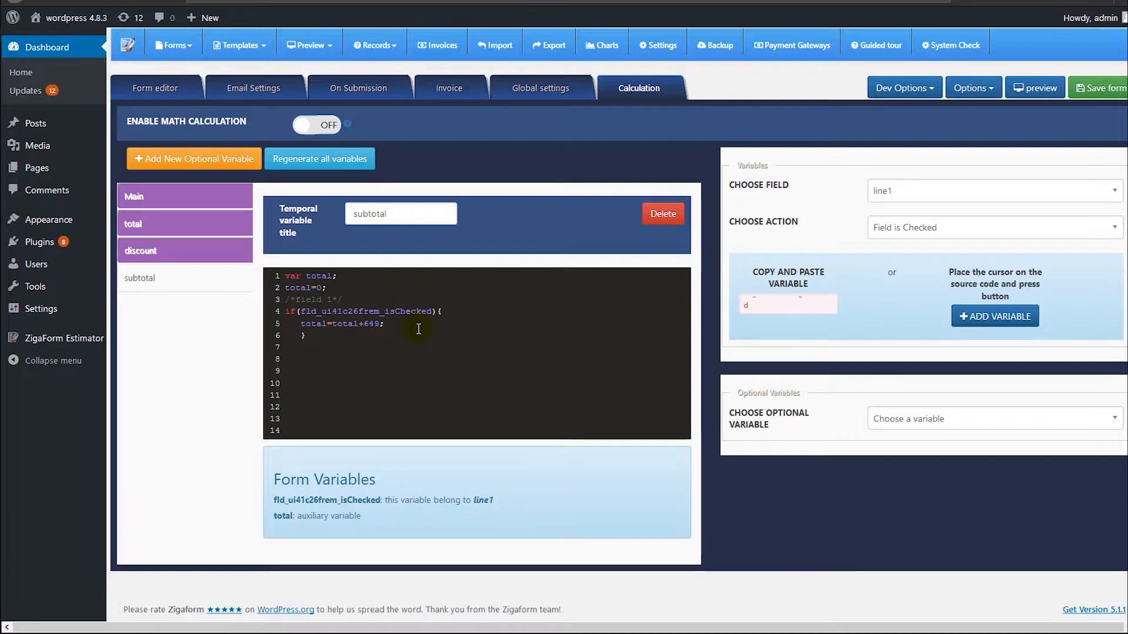
{"action": "key", "text": "ctrl+v"}
{"action": "key", "text": "Return"}
{"action": "key", "text": "ctrl+v"}
{"action": "key", "text": "Return"}
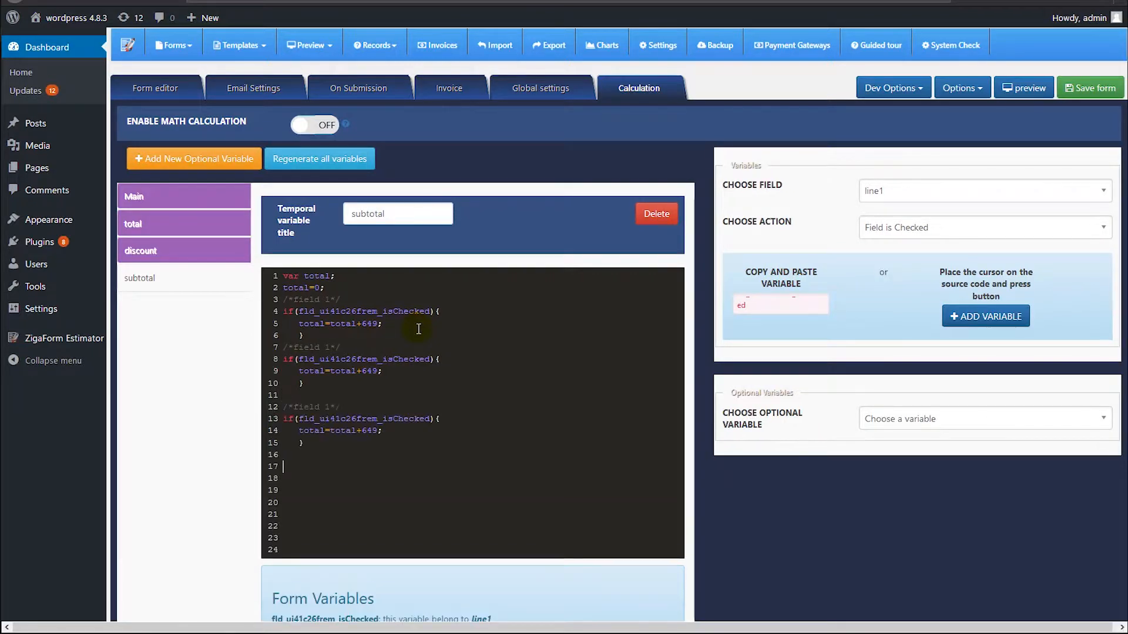
{"action": "key", "text": "ctrl+v"}
{"action": "key", "text": "Return"}
{"action": "key", "text": "ctrl+v"}
{"action": "key", "text": "Return"}
{"action": "key", "text": "ctrl+v"}
{"action": "key", "text": "Return"}
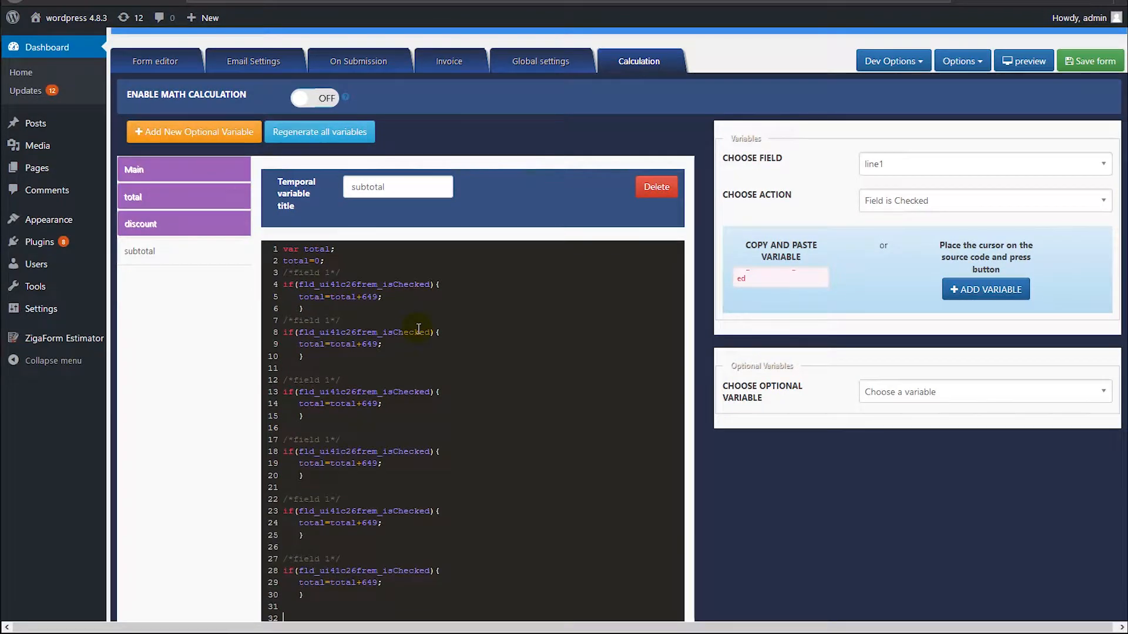
{"action": "key", "text": "ctrl+v"}
{"action": "key", "text": "Return"}
{"action": "key", "text": "ctrl+v"}
{"action": "key", "text": "Return"}
{"action": "key", "text": "ctrl+v"}
{"action": "key", "text": "Return"}
{"action": "key", "text": "ctrl+v"}
{"action": "key", "text": "Return"}
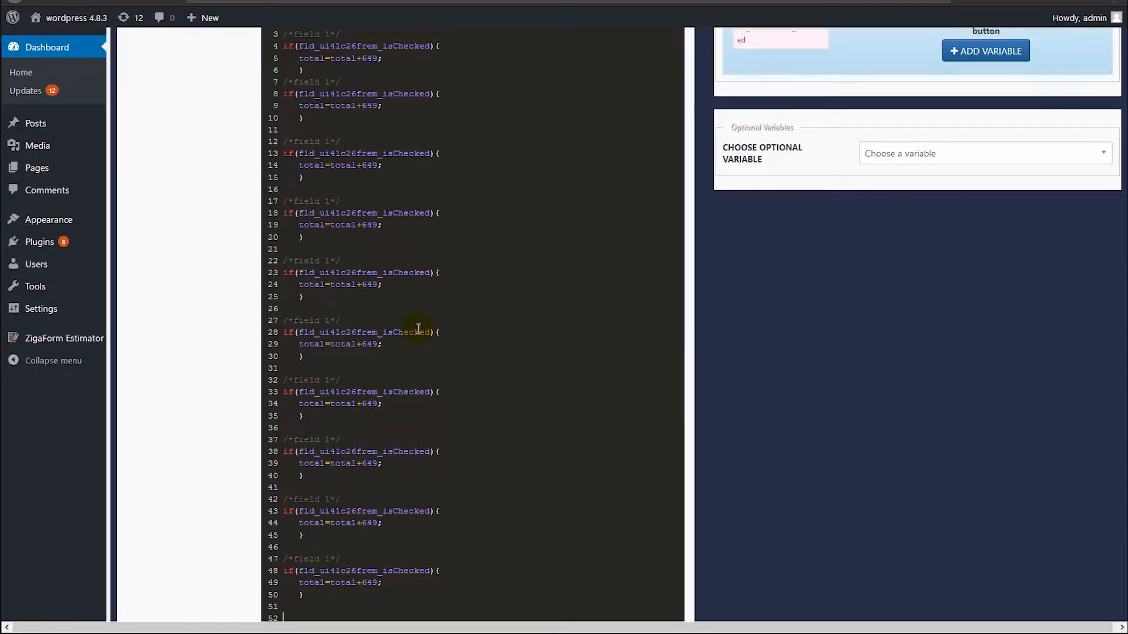
{"action": "key", "text": "ctrl+v"}
{"action": "key", "text": "Return"}
{"action": "key", "text": "ctrl+v"}
{"action": "key", "text": "Return"}
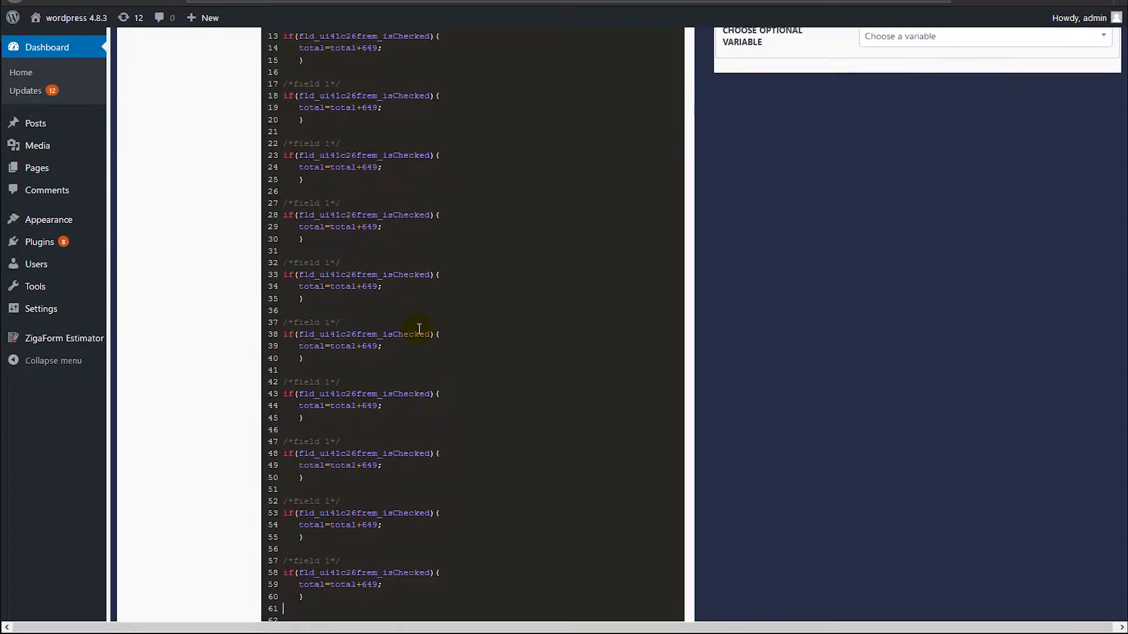
Renumber the comments of the five copied blocks below field 1 as field 2 through field 6
{"action": "scroll", "coordinate": [418, 329], "scroll_direction": "up", "scroll_amount": 7}
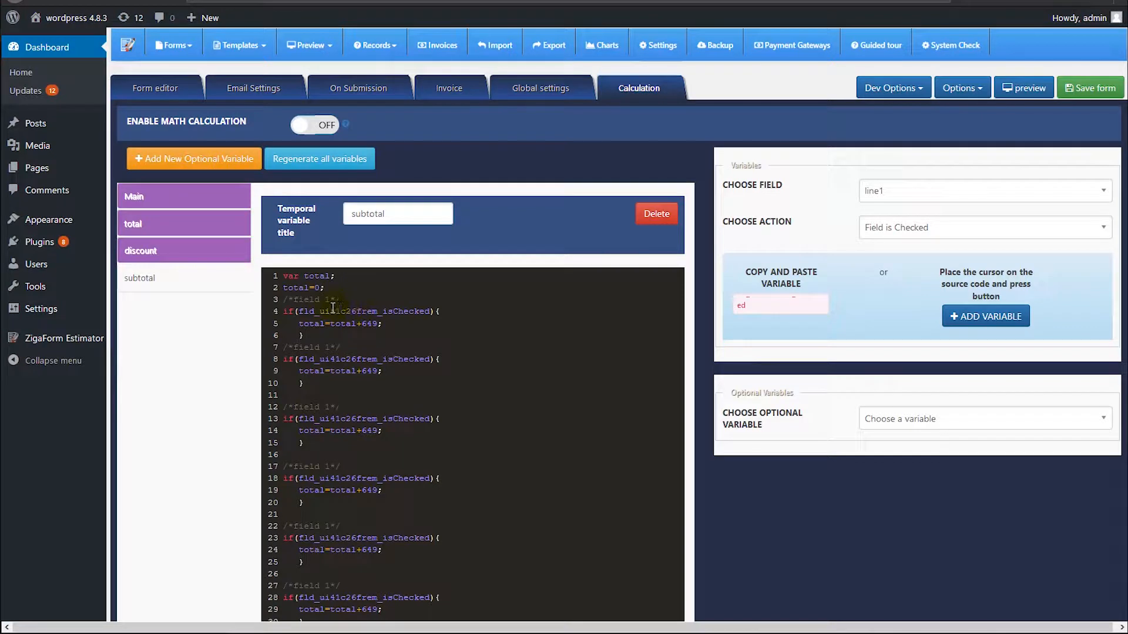
{"action": "left_click", "coordinate": [331, 349]}
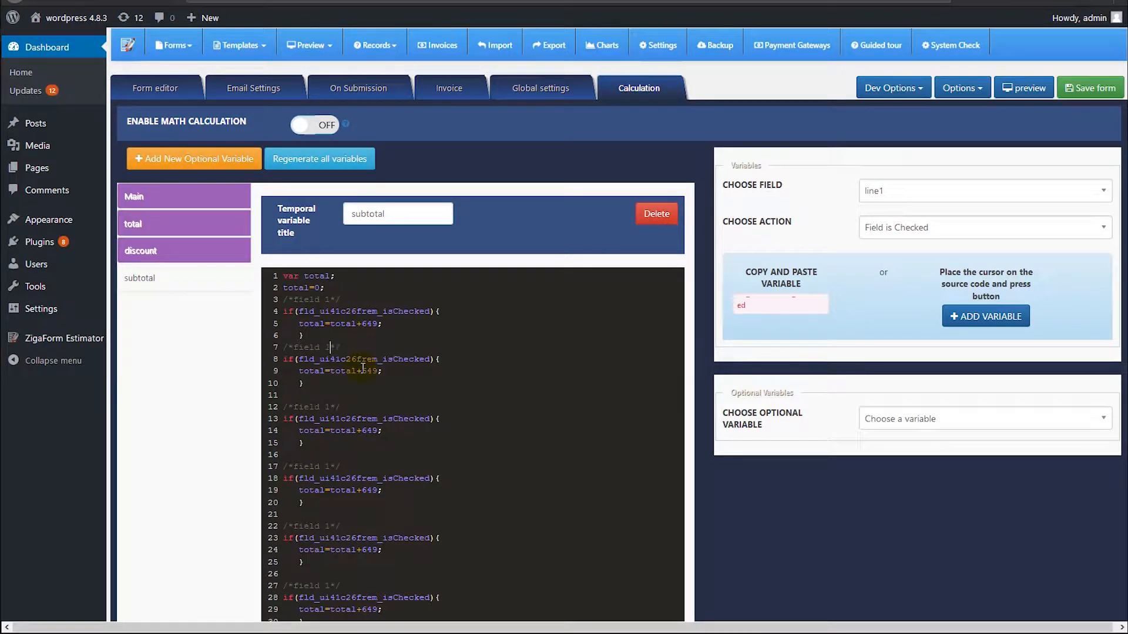
{"action": "key", "text": "Down"}
{"action": "key", "text": "Down"}
{"action": "key", "text": "Down"}
{"action": "key", "text": "Down"}
{"action": "key", "text": "Down"}
{"action": "key", "text": "Down"}
{"action": "key", "text": "Down"}
{"action": "key", "text": "Down"}
{"action": "key", "text": "BackSpace"}
{"action": "type", "text": "4"}
{"action": "key", "text": "Down"}
{"action": "key", "text": "Down"}
{"action": "key", "text": "Down"}
{"action": "key", "text": "Down"}
{"action": "key", "text": "Down"}
{"action": "type", "text": "5"}
{"action": "key", "text": "Down"}
{"action": "key", "text": "Down"}
{"action": "key", "text": "Down"}
{"action": "key", "text": "Down"}
{"action": "key", "text": "Down"}
{"action": "key", "text": "BackSpace"}
{"action": "type", "text": "6"}
Renumber the comments of the following four blocks as field 7, field 8, field 9 and field 10
{"action": "scroll", "coordinate": [362, 368], "scroll_direction": "down", "scroll_amount": 3}
{"action": "left_click", "coordinate": [332, 449]}
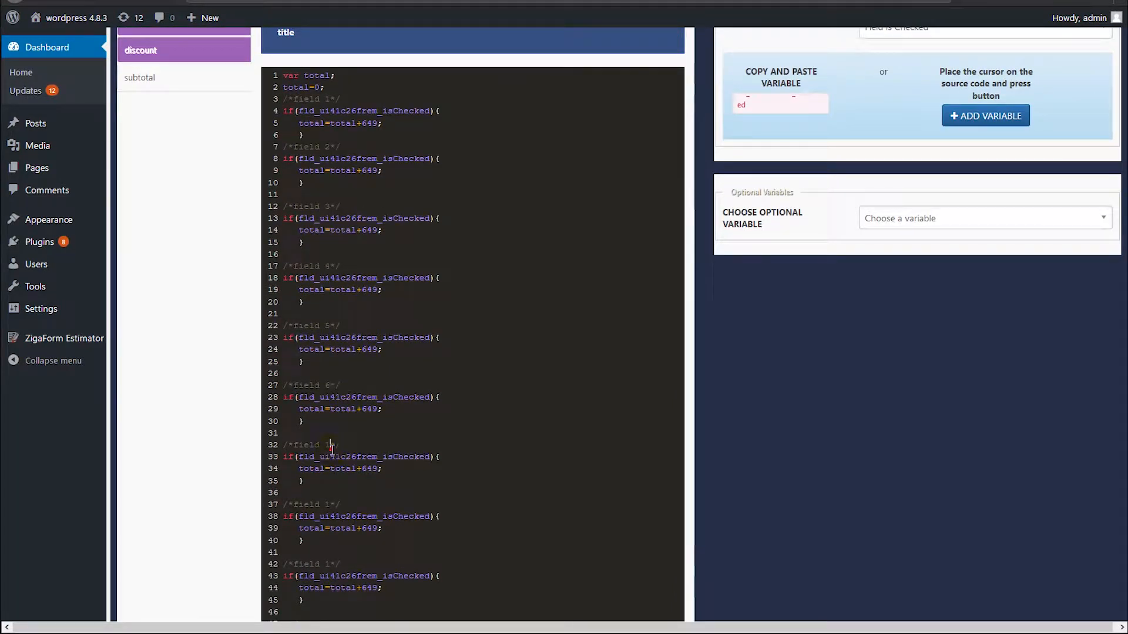
{"action": "key", "text": "BackSpace"}
{"action": "type", "text": "7"}
{"action": "key", "text": "Down"}
{"action": "key", "text": "Down"}
{"action": "key", "text": "Down"}
{"action": "key", "text": "Down"}
{"action": "key", "text": "Down"}
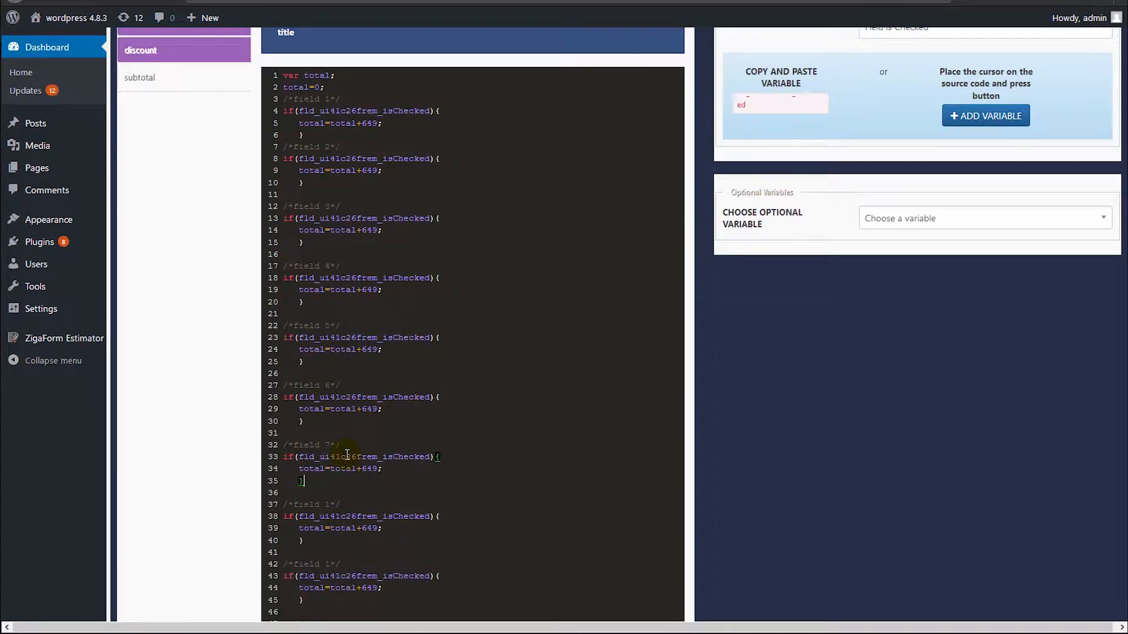
{"action": "key", "text": "BackSpace"}
{"action": "type", "text": "8"}
{"action": "key", "text": "Down"}
{"action": "key", "text": "Down"}
{"action": "key", "text": "Down"}
{"action": "key", "text": "Down"}
{"action": "key", "text": "Down"}
{"action": "type", "text": "9"}
{"action": "key", "text": "Down"}
{"action": "key", "text": "Down"}
{"action": "key", "text": "Down"}
{"action": "key", "text": "Down"}
{"action": "key", "text": "Down"}
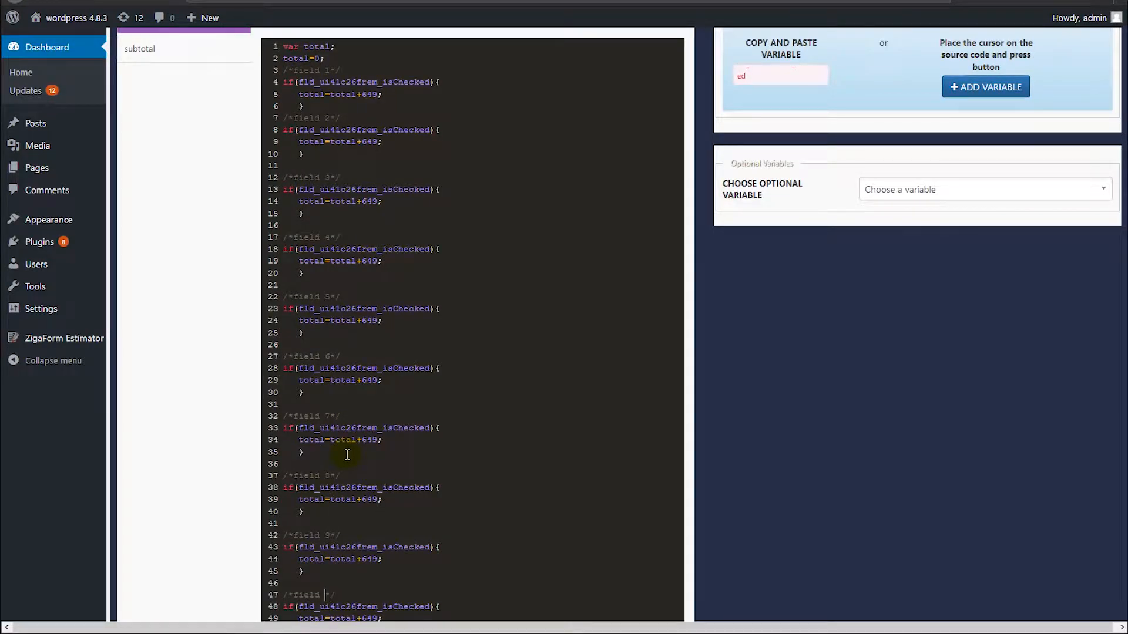
{"action": "scroll", "coordinate": [347, 455], "scroll_direction": "down", "scroll_amount": 3}
{"action": "type", "text": "0"}
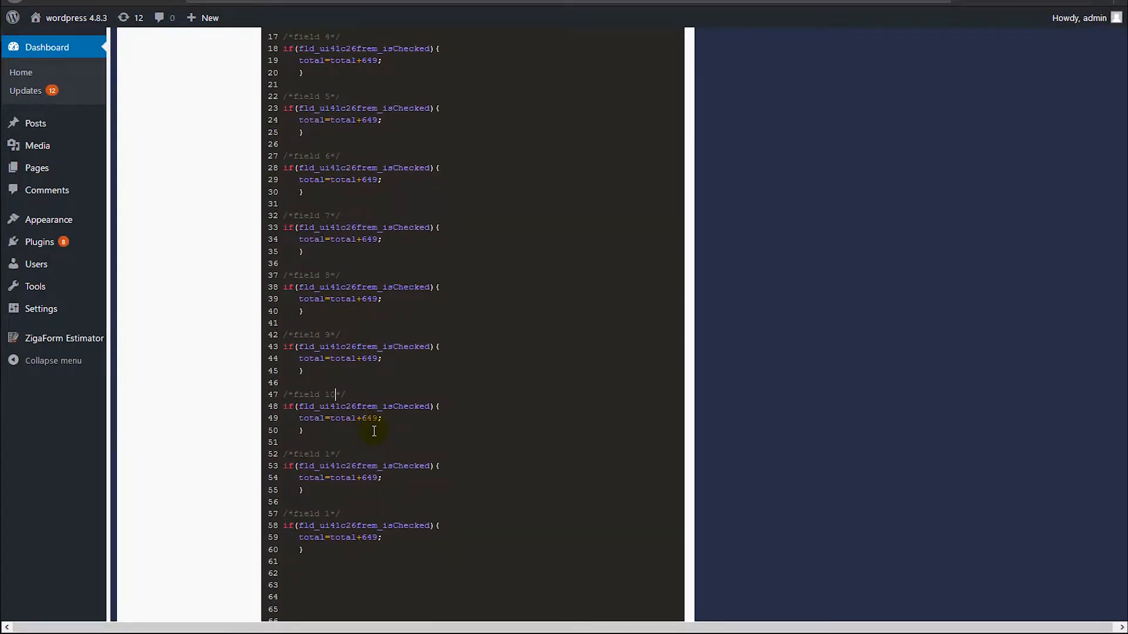
Renumber the comment after field 10 as field 11 and add two copies of that block at the end of the code
{"action": "left_click", "coordinate": [329, 454]}
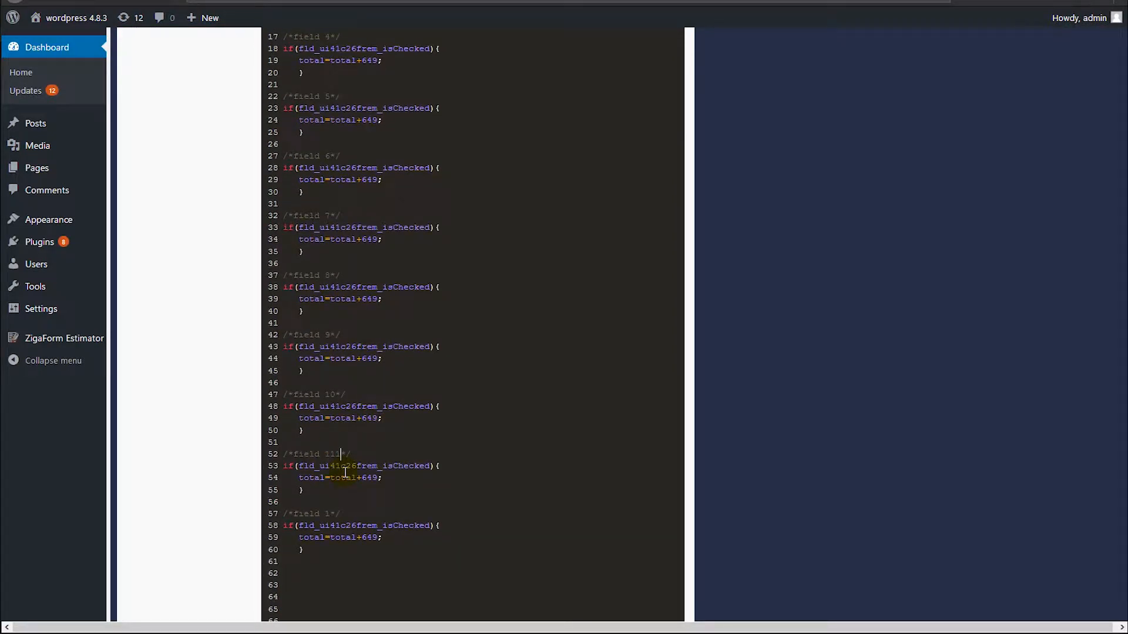
{"action": "key", "text": "BackSpace"}
{"action": "left_click_drag", "start_coordinate": [304, 490], "coordinate": [289, 460]}
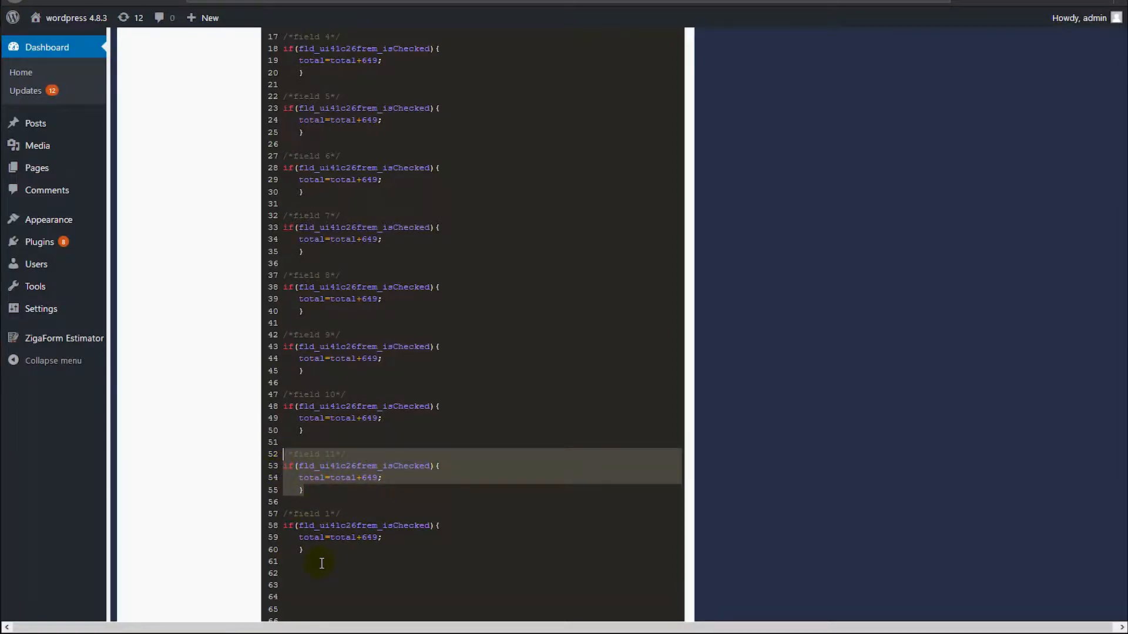
{"action": "left_click", "coordinate": [319, 563]}
{"action": "type", "text": "/*field 11*/ if(fld_ui41c26frem_isChecked){    total=total+649;    }"}
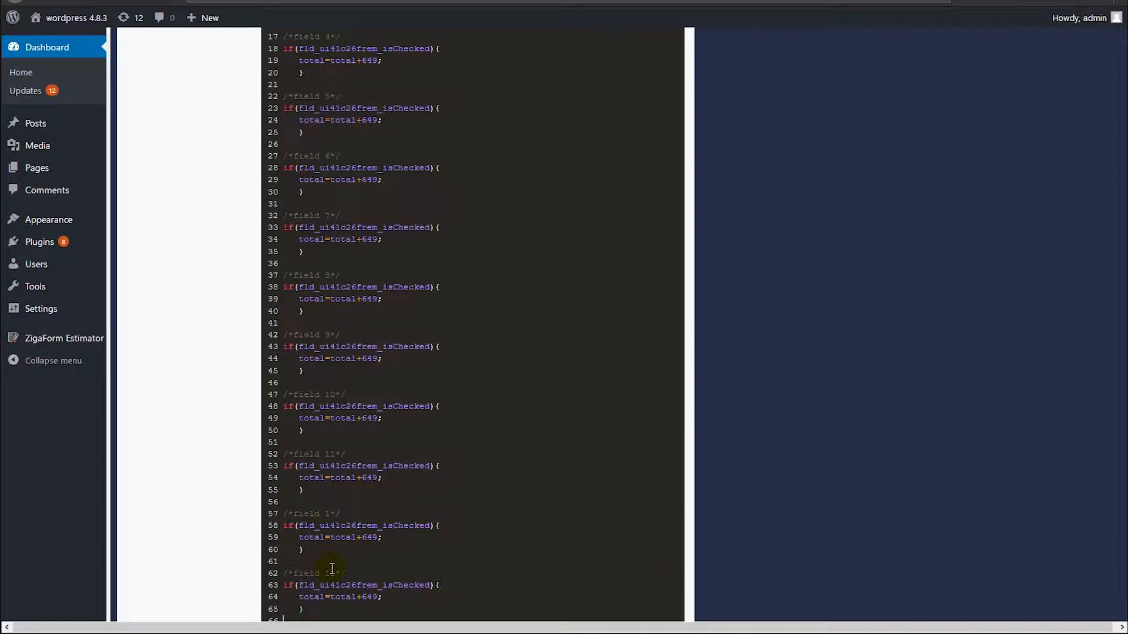
{"action": "type", "text": "/*field 11*/ if(fld_ui41c26frem_isChecked){    total=total+649;    }"}
Renumber the comments of the last three blocks as field 12, field 13 and field 14
{"action": "left_click", "coordinate": [329, 464]}
{"action": "type", "text": "2"}
{"action": "left_click", "coordinate": [338, 524]}
{"action": "type", "text": "3"}
{"action": "key", "text": "Down"}
{"action": "key", "text": "Down"}
{"action": "key", "text": "Down"}
{"action": "key", "text": "Down"}
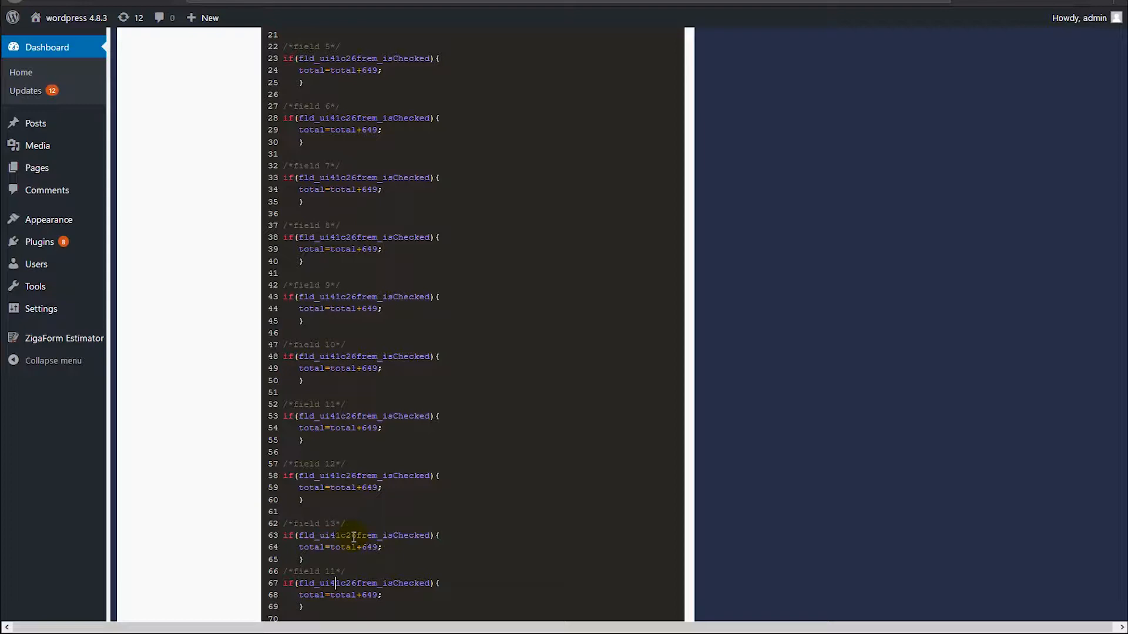
{"action": "key", "text": "BackSpace"}
{"action": "type", "text": "3"}
{"action": "scroll", "coordinate": [355, 537], "scroll_direction": "down", "scroll_amount": 3}
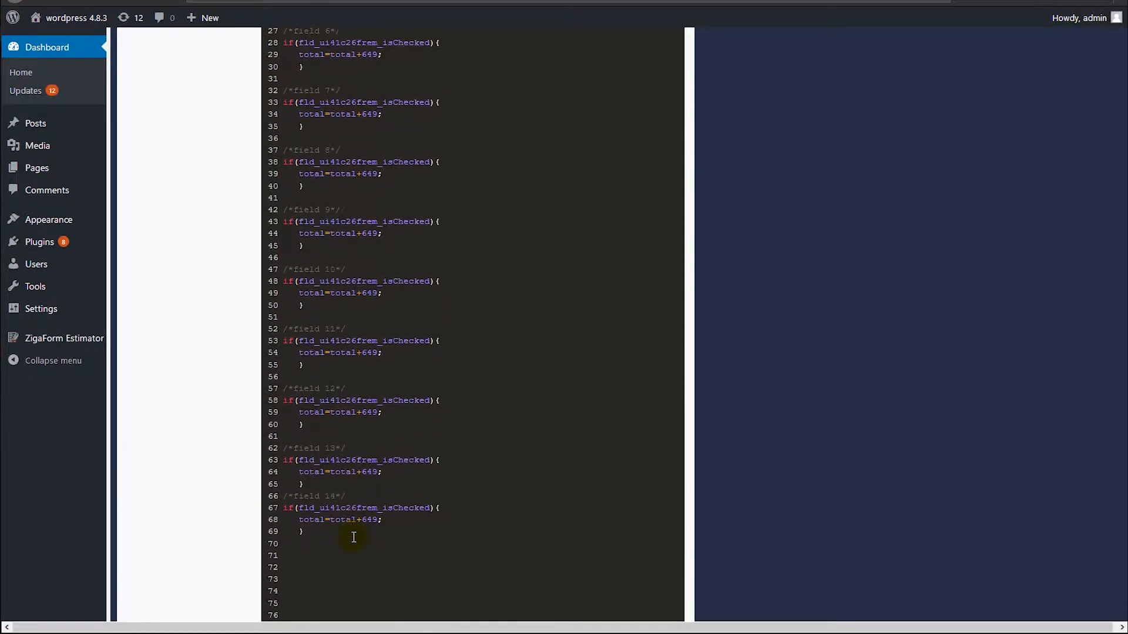
Duplicate the field 14 block below itself and renumber the copy's comment as field 15
{"action": "left_click", "coordinate": [314, 470]}
{"action": "left_click_drag", "start_coordinate": [313, 470], "coordinate": [277, 438]}
{"action": "key", "text": "ctrl+c"}
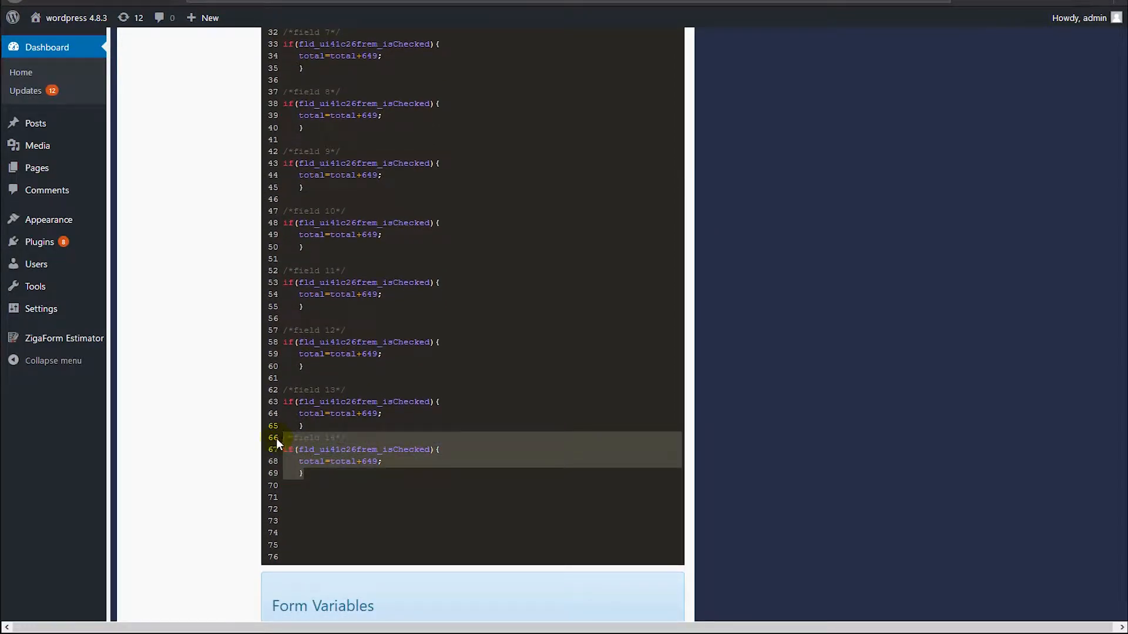
{"action": "left_click", "coordinate": [316, 496]}
{"action": "key", "text": "ctrl+v"}
{"action": "left_click", "coordinate": [330, 499]}
{"action": "key", "text": "Delete"}
{"action": "type", "text": "5"}
Add the statement "return total" below the field 15 block at the end of the subtotal code
{"action": "scroll", "coordinate": [323, 460], "scroll_direction": "down", "scroll_amount": 3}
{"action": "left_click", "coordinate": [321, 461]}
{"action": "type", "text": "return "}
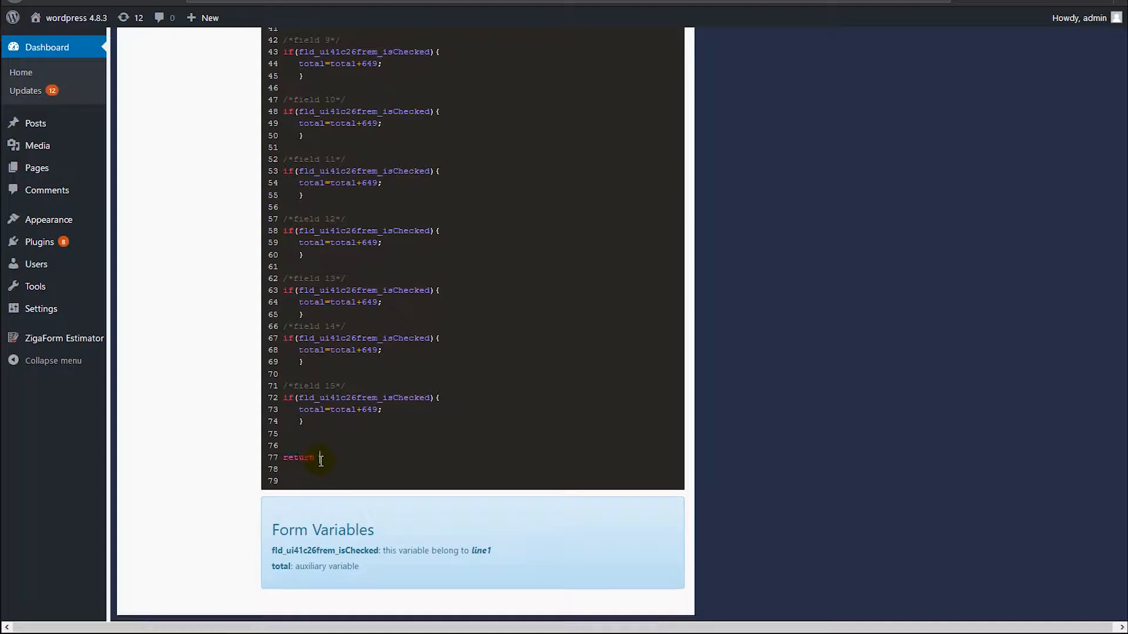
{"action": "type", "text": "total"}
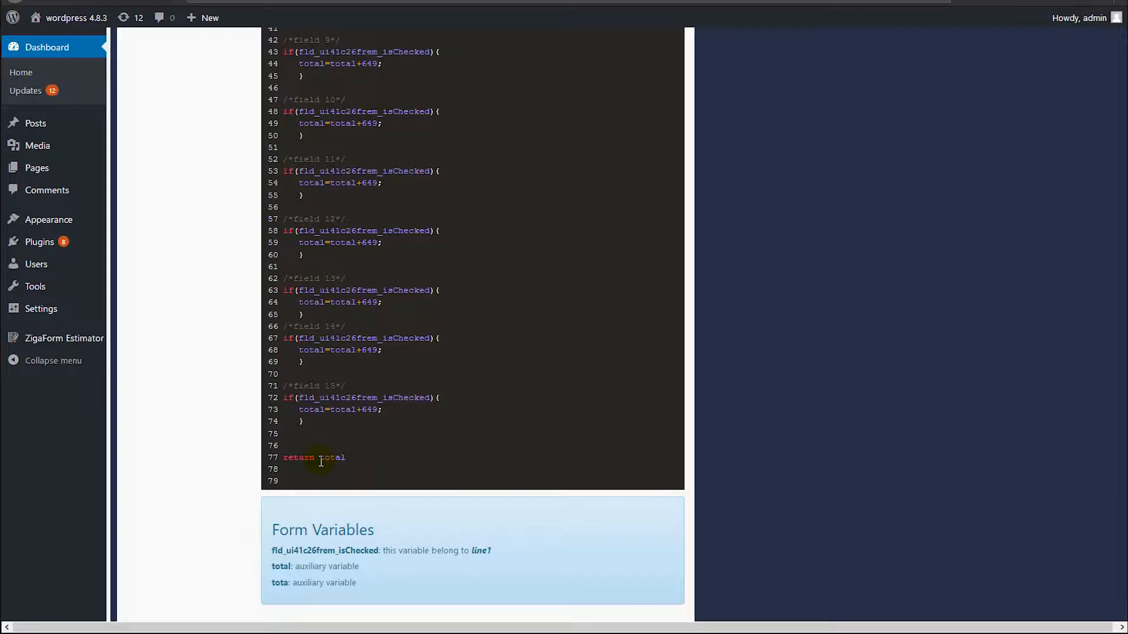
Replace the field 2 condition with line2's Field is Checked variable and set its added amount to 1999 from the repair price page
{"action": "scroll", "coordinate": [406, 414], "scroll_direction": "up", "scroll_amount": 10}
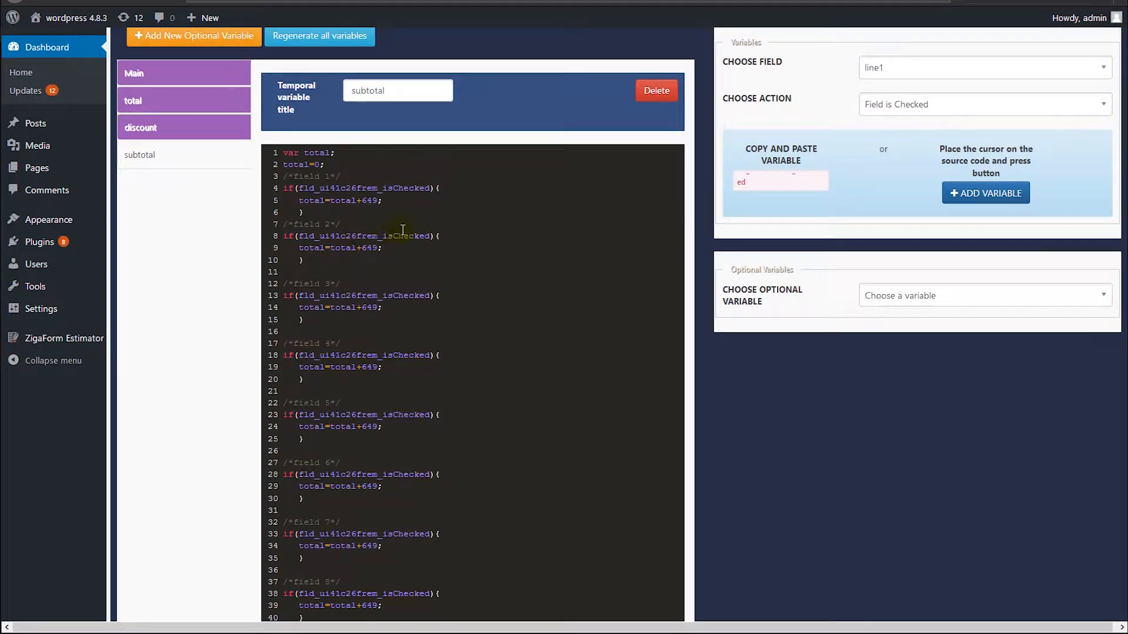
{"action": "left_click", "coordinate": [976, 69]}
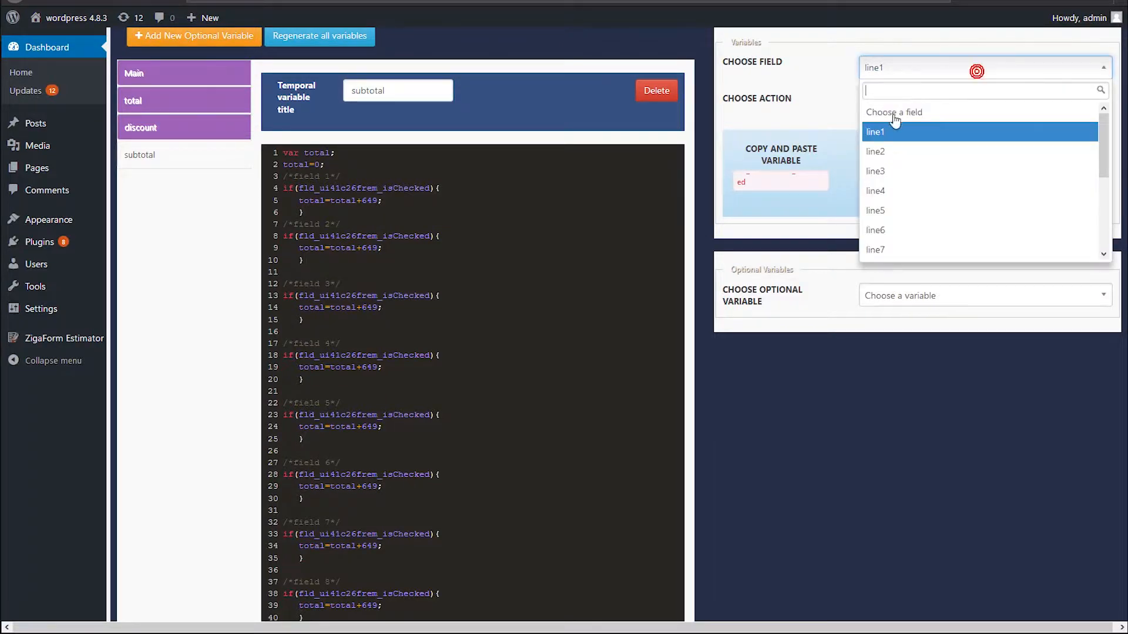
{"action": "left_click", "coordinate": [875, 152]}
{"action": "left_click", "coordinate": [910, 104]}
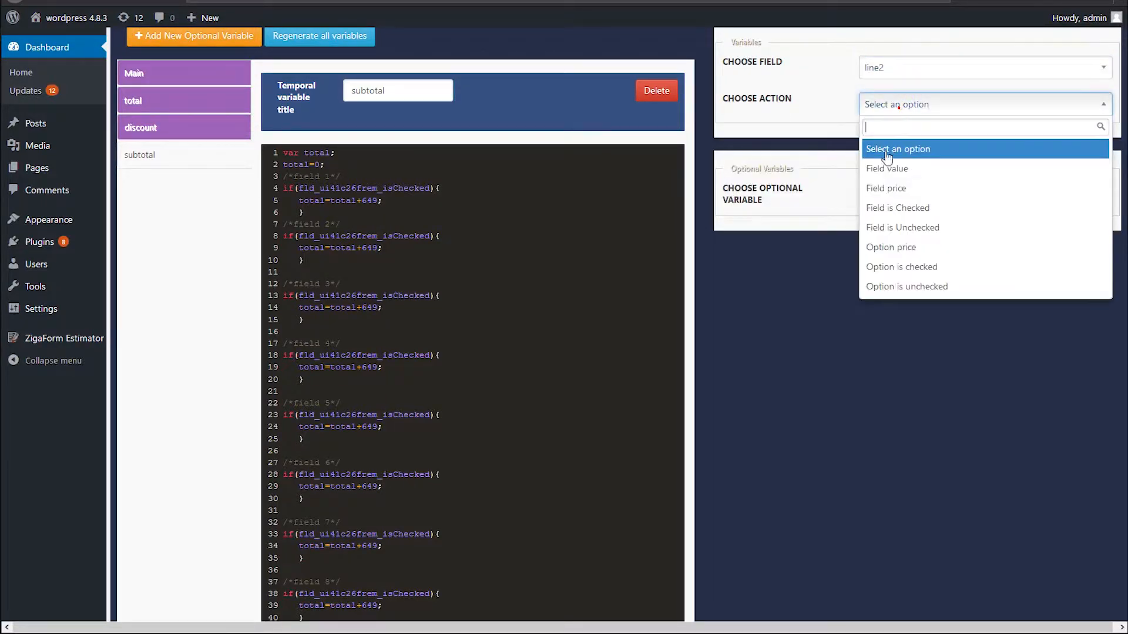
{"action": "left_click", "coordinate": [903, 205]}
{"action": "left_click", "coordinate": [787, 180]}
{"action": "key", "text": "ctrl+c"}
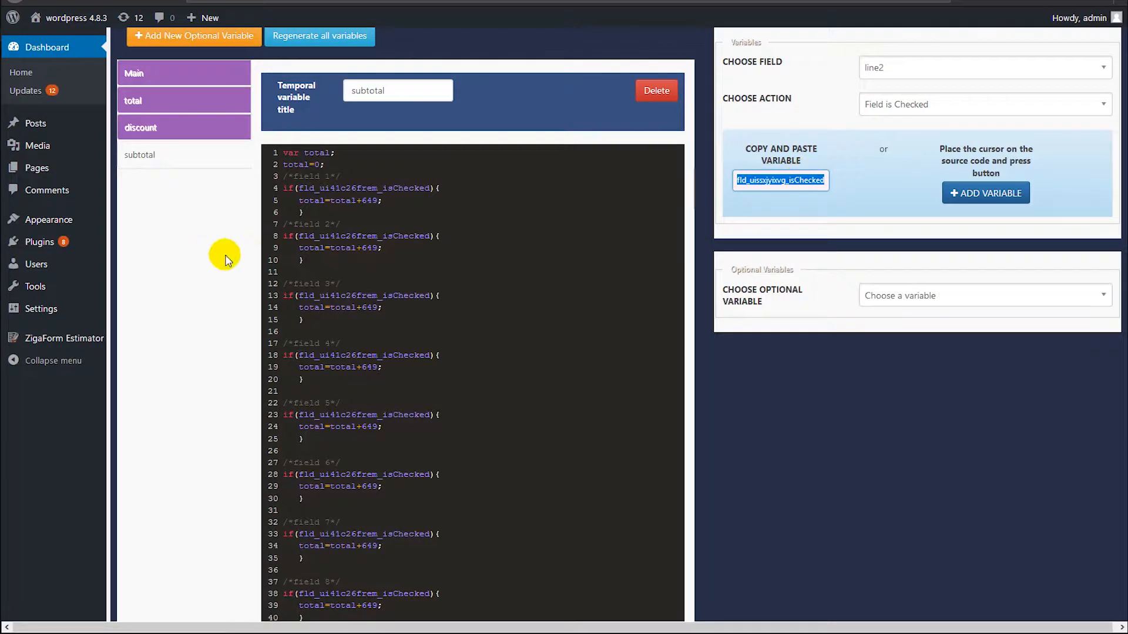
{"action": "left_click_drag", "start_coordinate": [431, 235], "coordinate": [295, 238]}
{"action": "key", "text": "ctrl+v"}
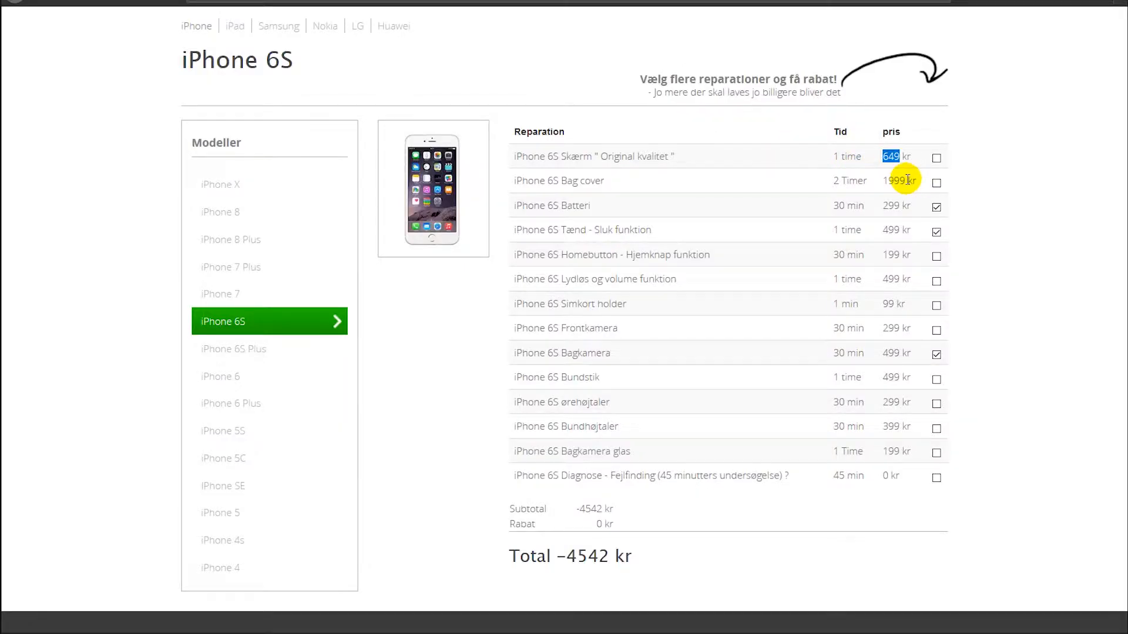
{"action": "left_click_drag", "start_coordinate": [905, 180], "coordinate": [887, 179]}
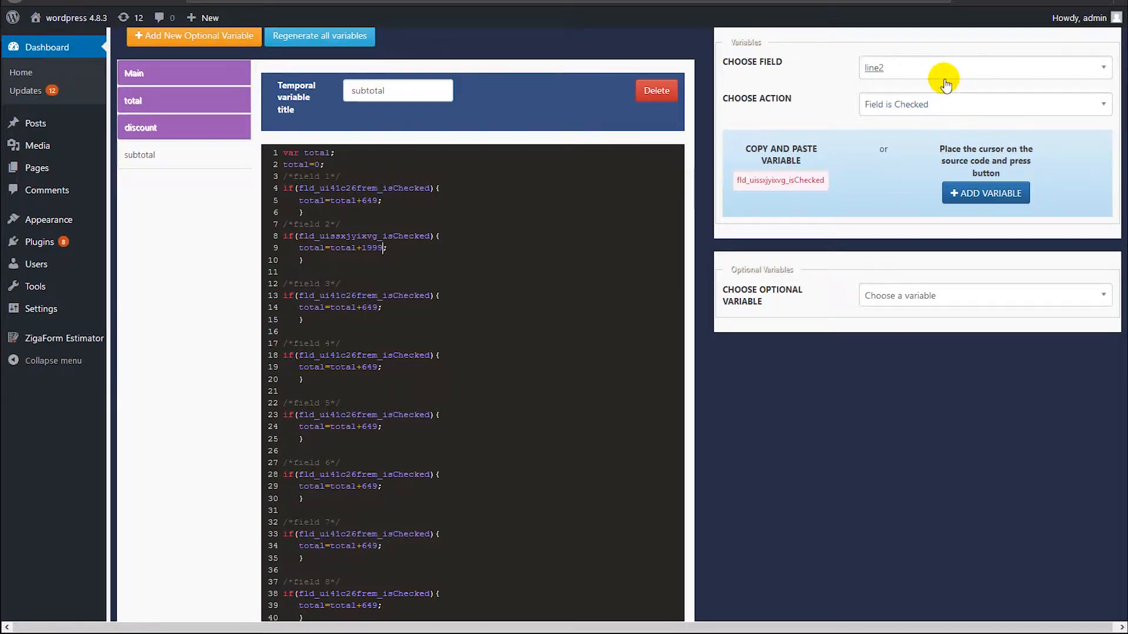
Replace the field 3 condition with line3's Field is Checked variable and set its added amount to 299
{"action": "left_click", "coordinate": [934, 69]}
{"action": "left_click", "coordinate": [875, 170]}
{"action": "left_click", "coordinate": [919, 104]}
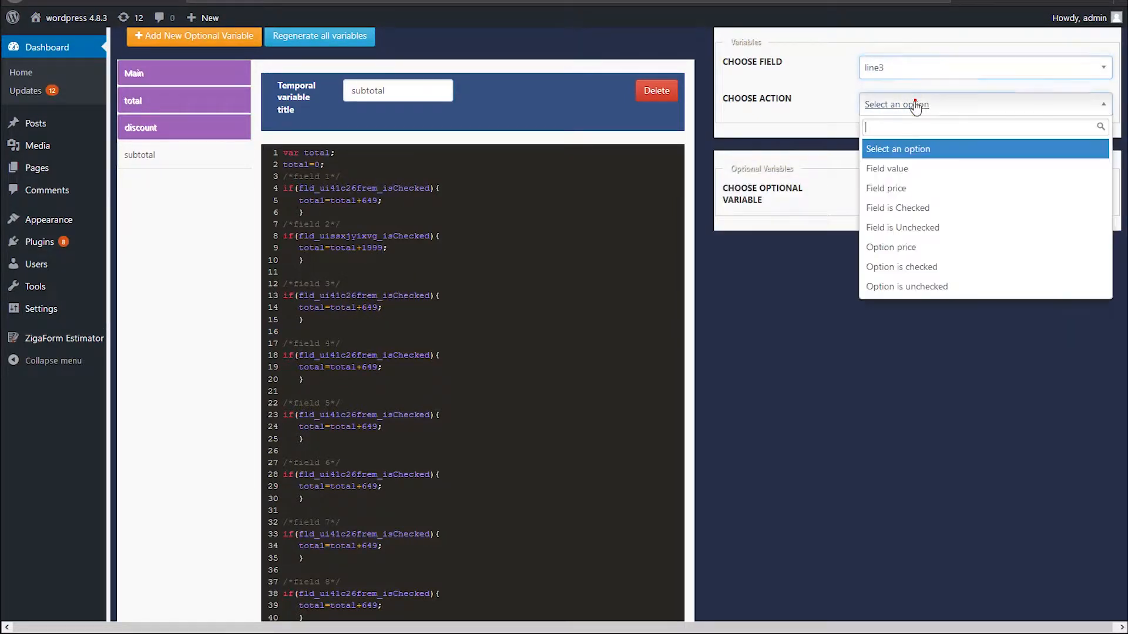
{"action": "left_click", "coordinate": [886, 203]}
{"action": "left_click", "coordinate": [773, 177]}
{"action": "key", "text": "ctrl+c"}
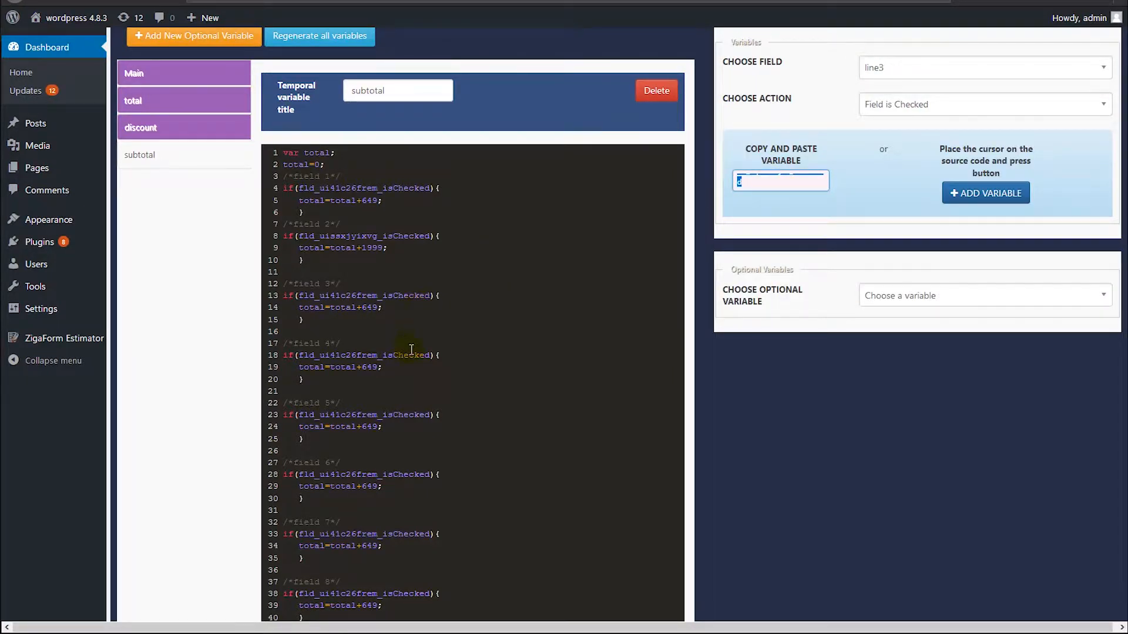
{"action": "left_click_drag", "start_coordinate": [431, 296], "coordinate": [314, 296]}
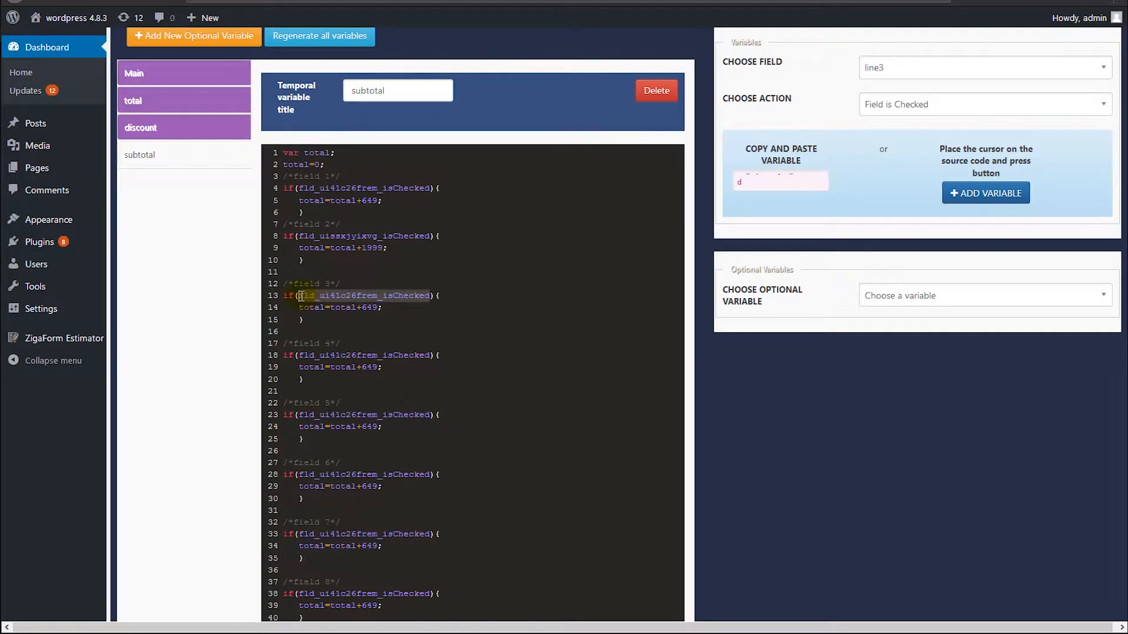
{"action": "key", "text": "ctrl+v"}
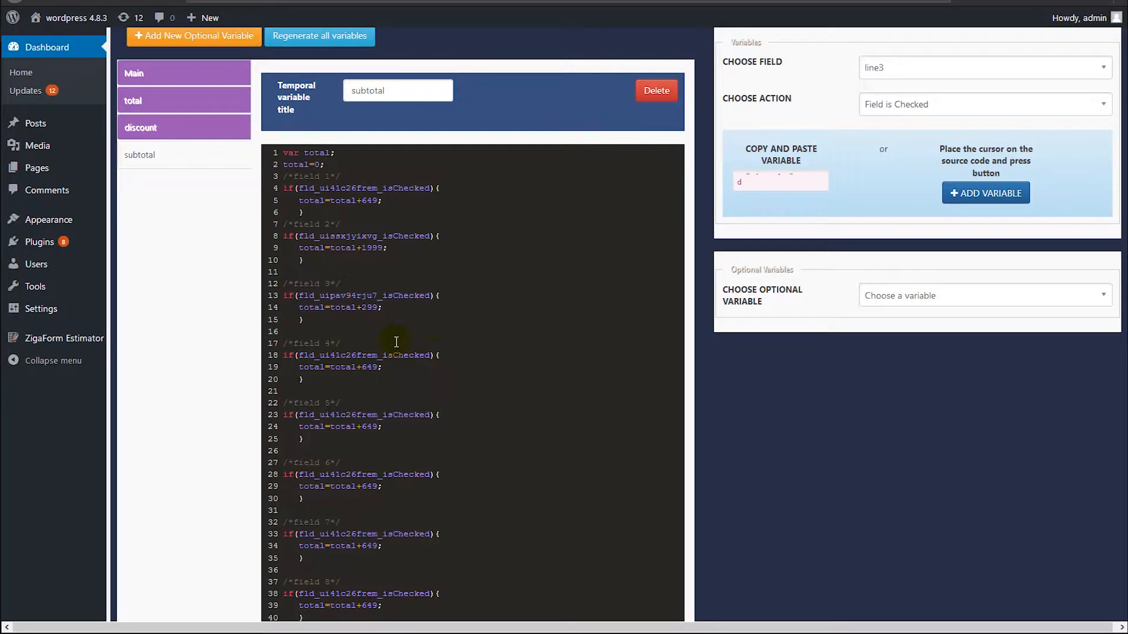
{"action": "scroll", "coordinate": [432, 482], "scroll_direction": "down", "scroll_amount": 10}
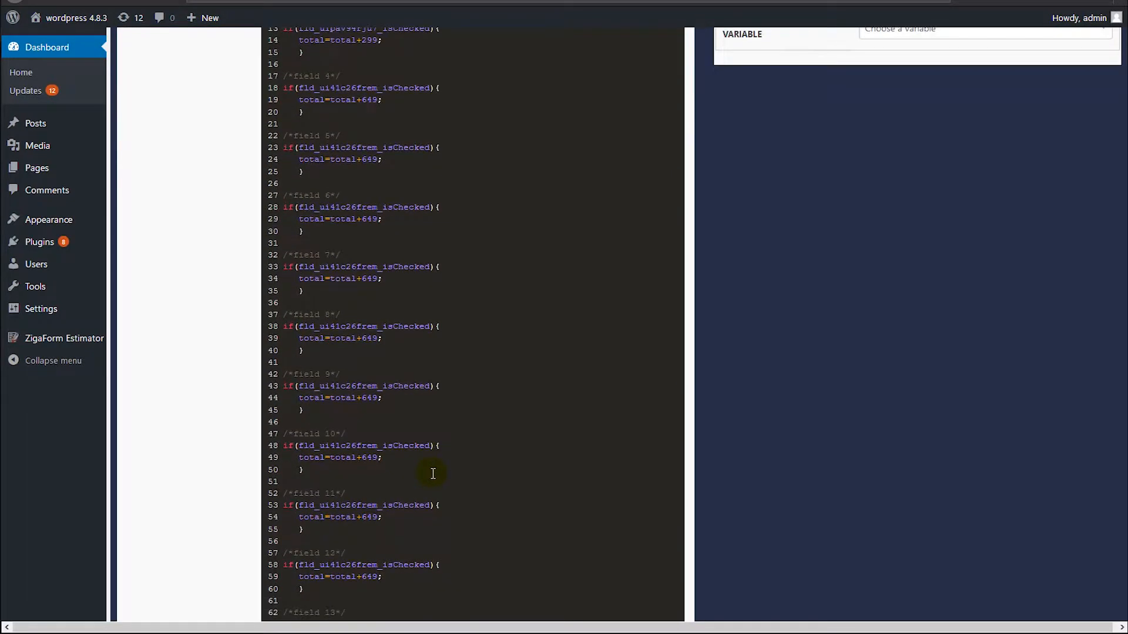
{"action": "scroll", "coordinate": [432, 473], "scroll_direction": "up", "scroll_amount": 9}
{"action": "scroll", "coordinate": [432, 473], "scroll_direction": "up", "scroll_amount": 2}
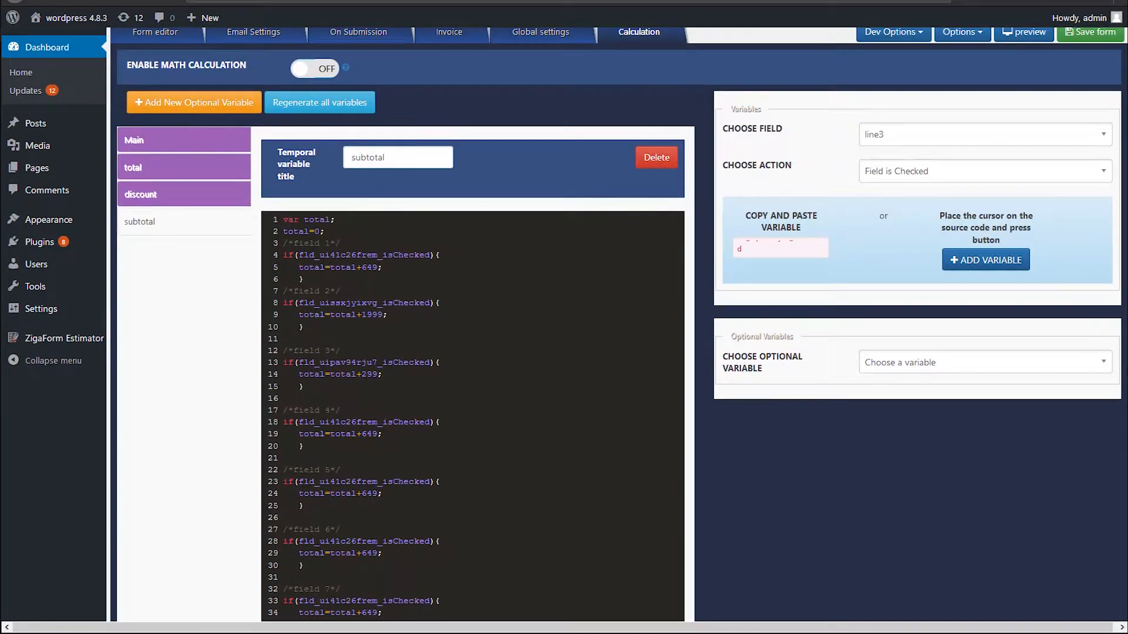
Delete the whole field 15 block below the field 14 block in the subtotal code
{"action": "scroll", "coordinate": [433, 473], "scroll_direction": "down", "scroll_amount": 10}
{"action": "scroll", "coordinate": [469, 394], "scroll_direction": "up", "scroll_amount": 7}
{"action": "scroll", "coordinate": [483, 394], "scroll_direction": "up", "scroll_amount": 5}
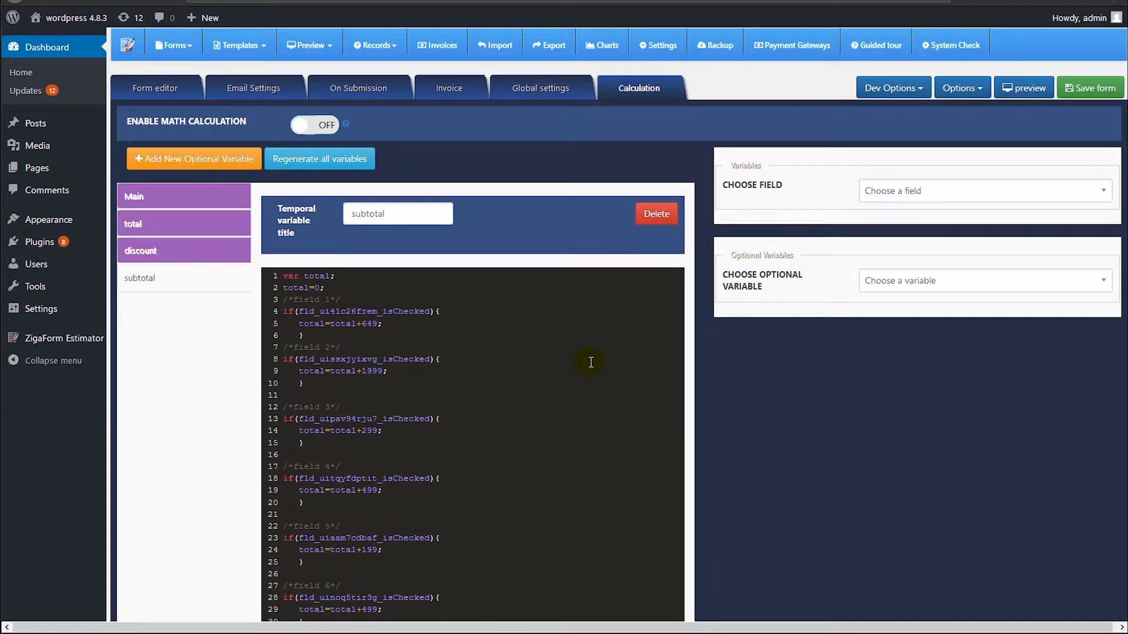
{"action": "scroll", "coordinate": [590, 362], "scroll_direction": "down", "scroll_amount": 11}
{"action": "left_click_drag", "start_coordinate": [318, 480], "coordinate": [280, 442]}
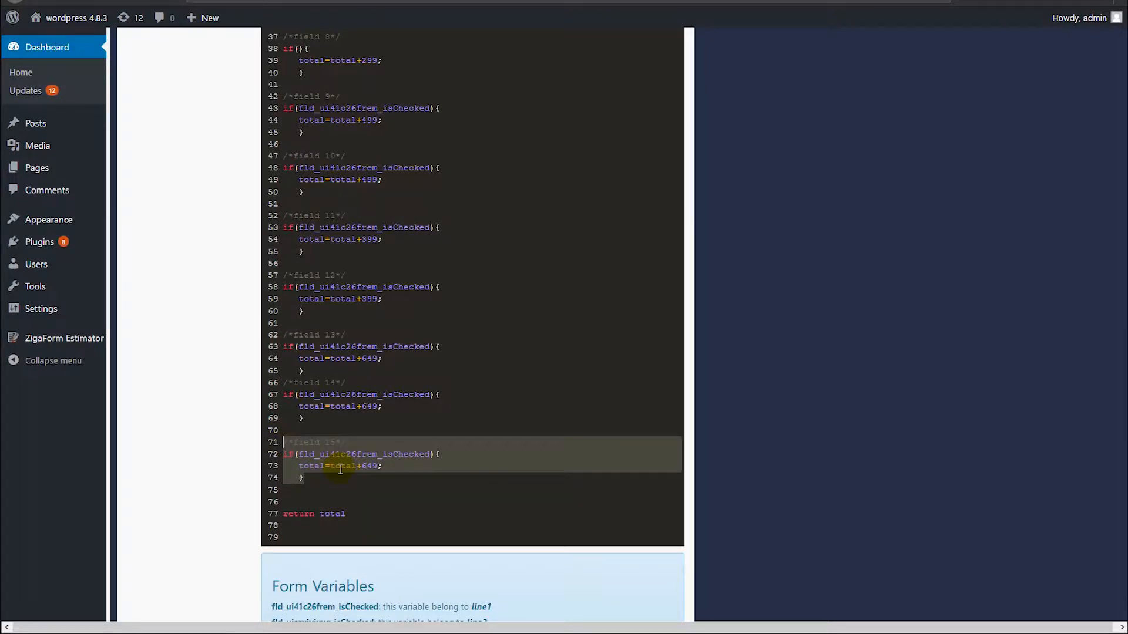
{"action": "key", "text": "BackSpace"}
{"action": "key", "text": "BackSpace"}
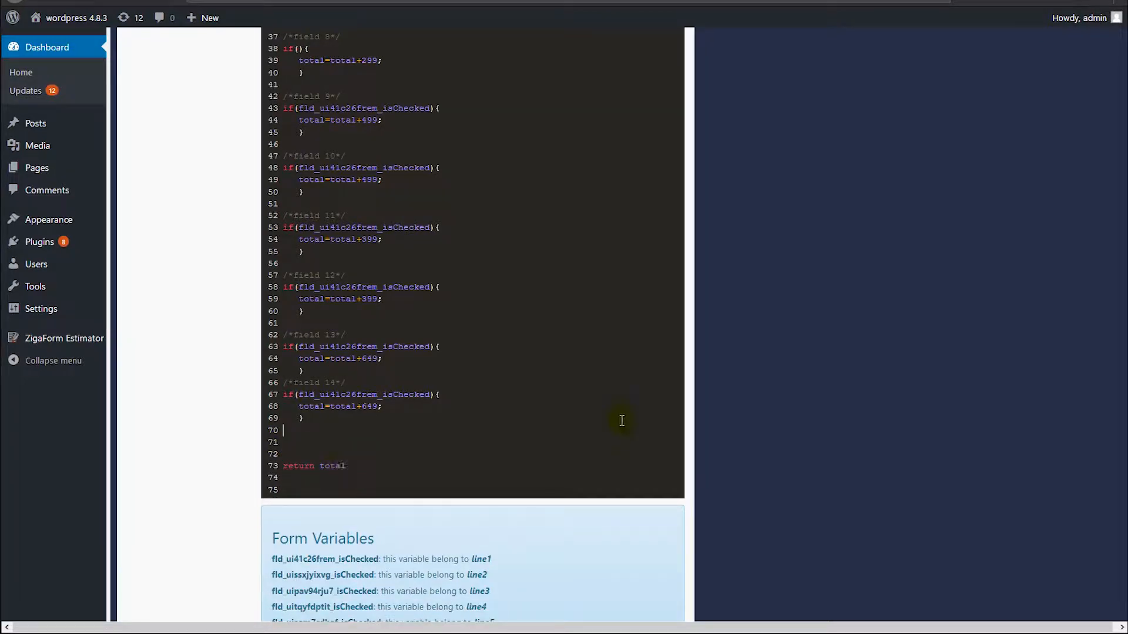
Fill the empty field 8 condition with line8's Field is Checked variable
{"action": "scroll", "coordinate": [562, 369], "scroll_direction": "up", "scroll_amount": 8}
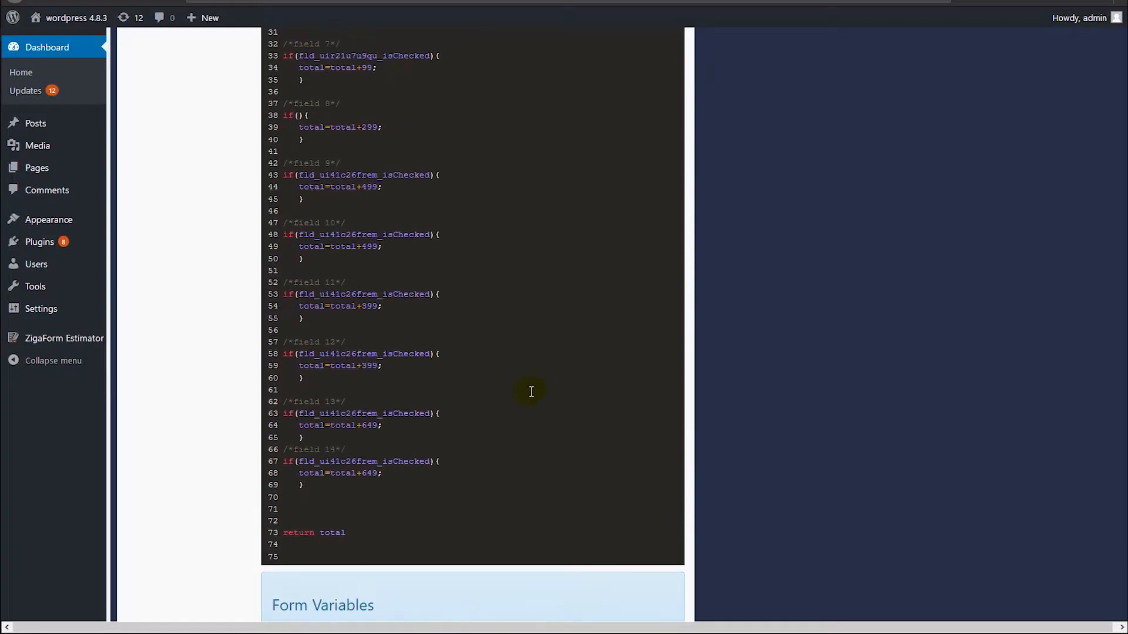
{"action": "scroll", "coordinate": [506, 412], "scroll_direction": "down", "scroll_amount": 7}
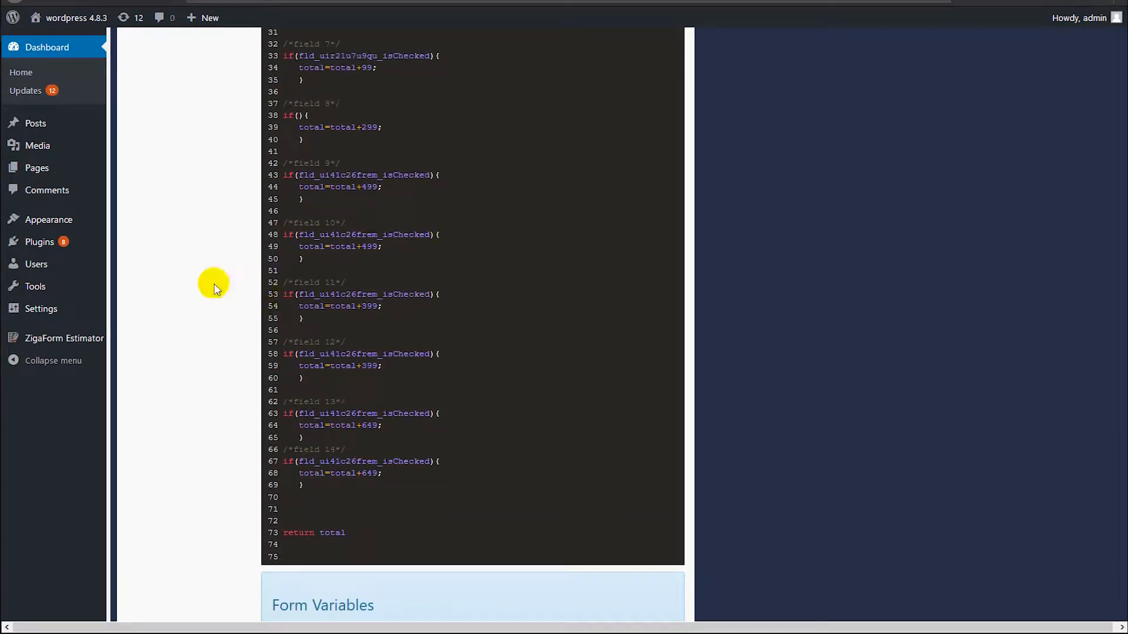
{"action": "scroll", "coordinate": [381, 340], "scroll_direction": "up", "scroll_amount": 5}
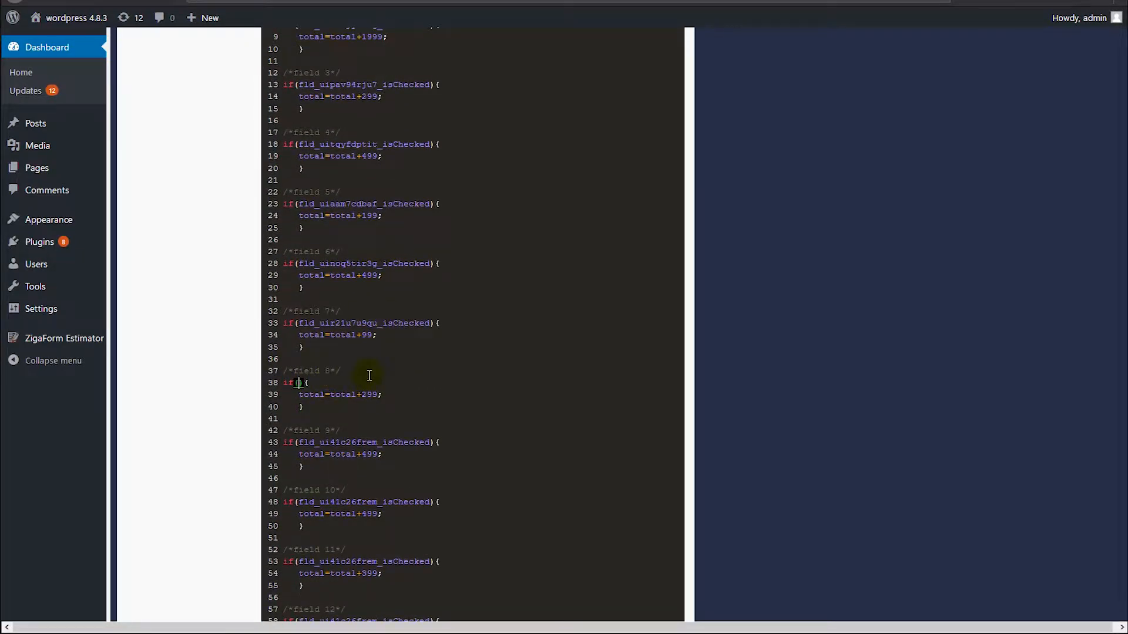
{"action": "scroll", "coordinate": [709, 379], "scroll_direction": "up", "scroll_amount": 6}
{"action": "left_click", "coordinate": [913, 191]}
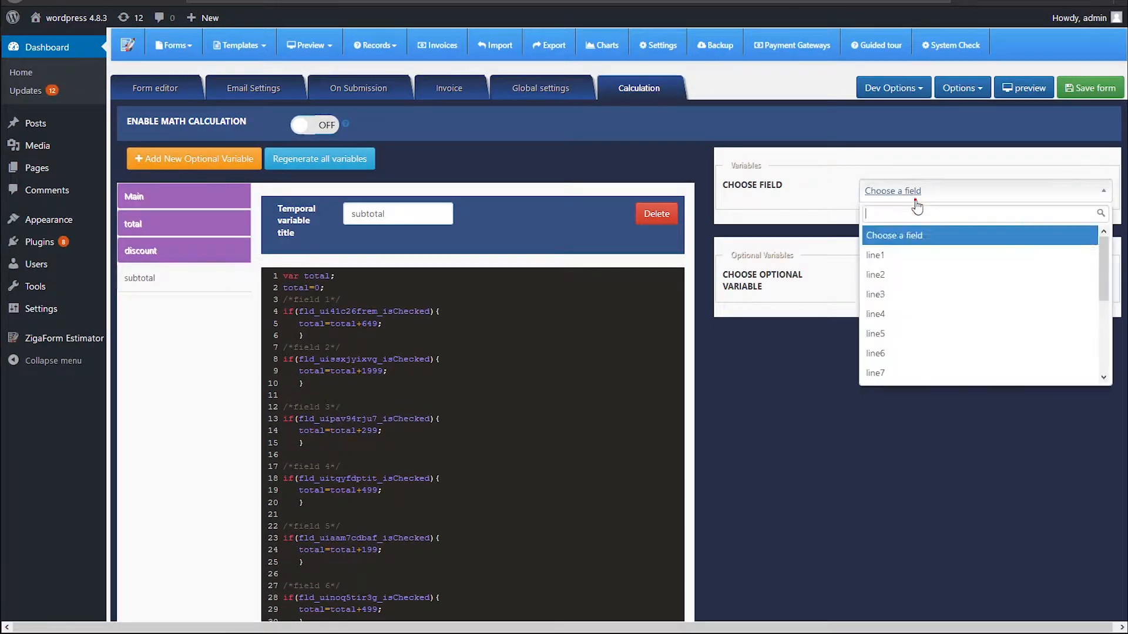
{"action": "left_click_drag", "start_coordinate": [1101, 254], "coordinate": [1102, 283]}
{"action": "left_click", "coordinate": [907, 322]}
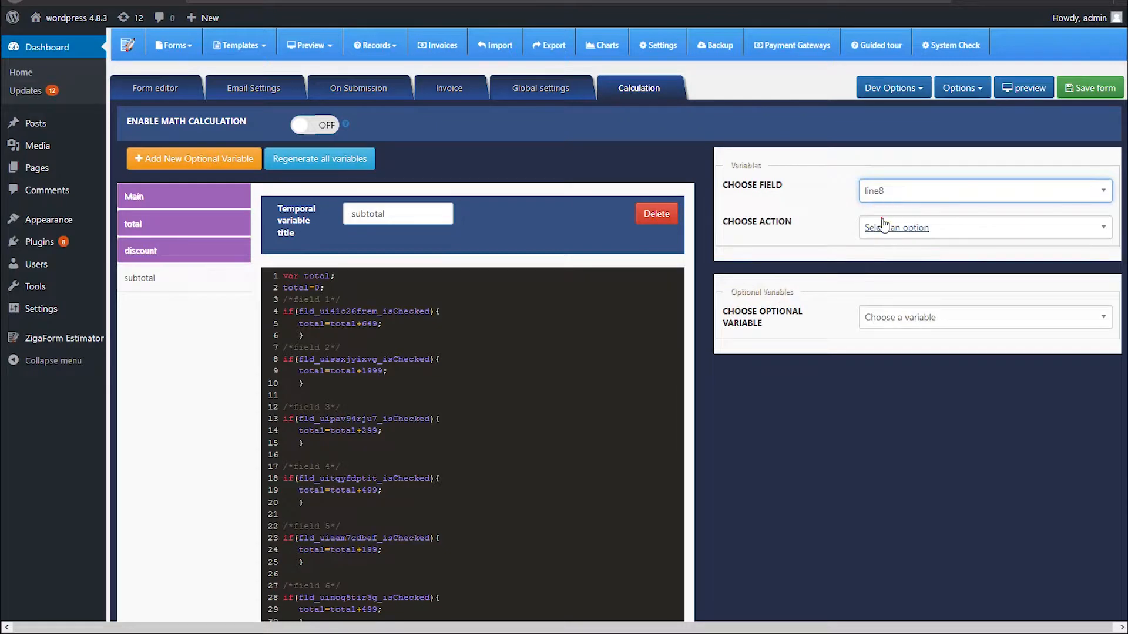
{"action": "left_click", "coordinate": [881, 220]}
{"action": "left_click", "coordinate": [909, 335]}
{"action": "left_click", "coordinate": [793, 300]}
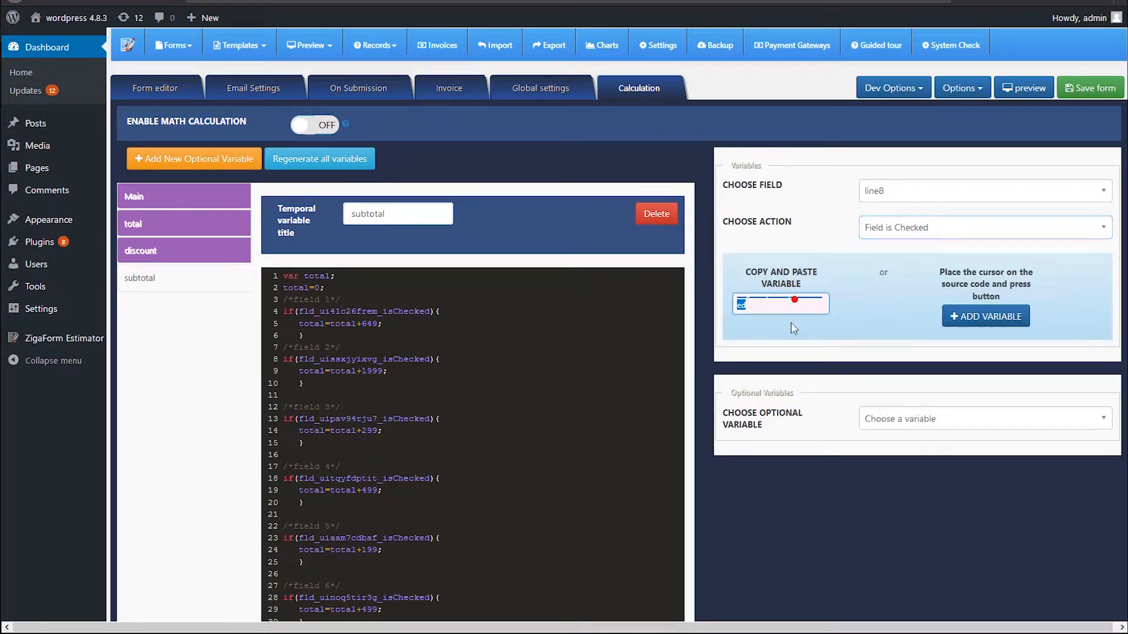
{"action": "scroll", "coordinate": [567, 365], "scroll_direction": "down", "scroll_amount": 8}
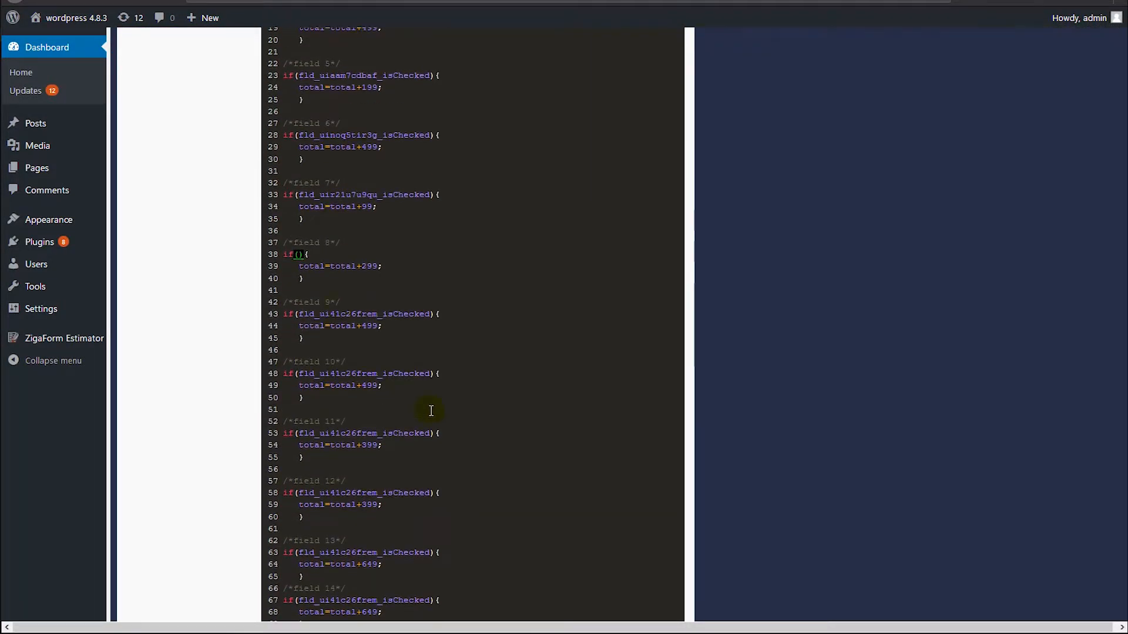
{"action": "left_click", "coordinate": [298, 250]}
{"action": "type", "text": "fld_uimqxs7bfty_isChecked"}
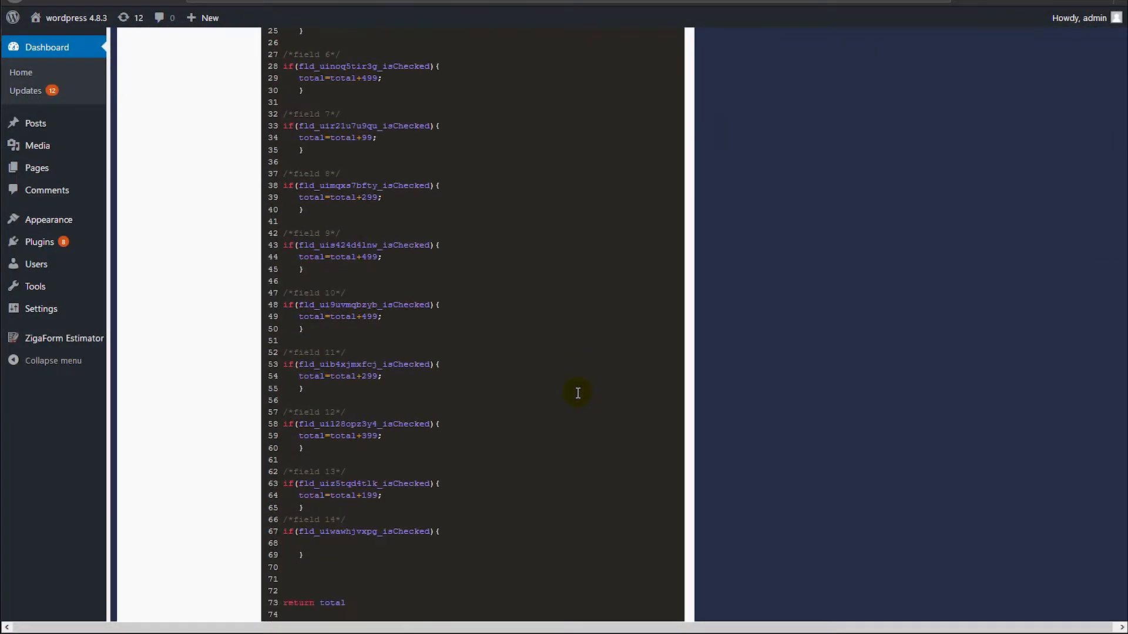
Remove the extra blank lines between the field 14 block and the return total statement
{"action": "scroll", "coordinate": [536, 382], "scroll_direction": "down", "scroll_amount": 3}
{"action": "scroll", "coordinate": [339, 465], "scroll_direction": "up", "scroll_amount": 2}
{"action": "left_click", "coordinate": [339, 507]}
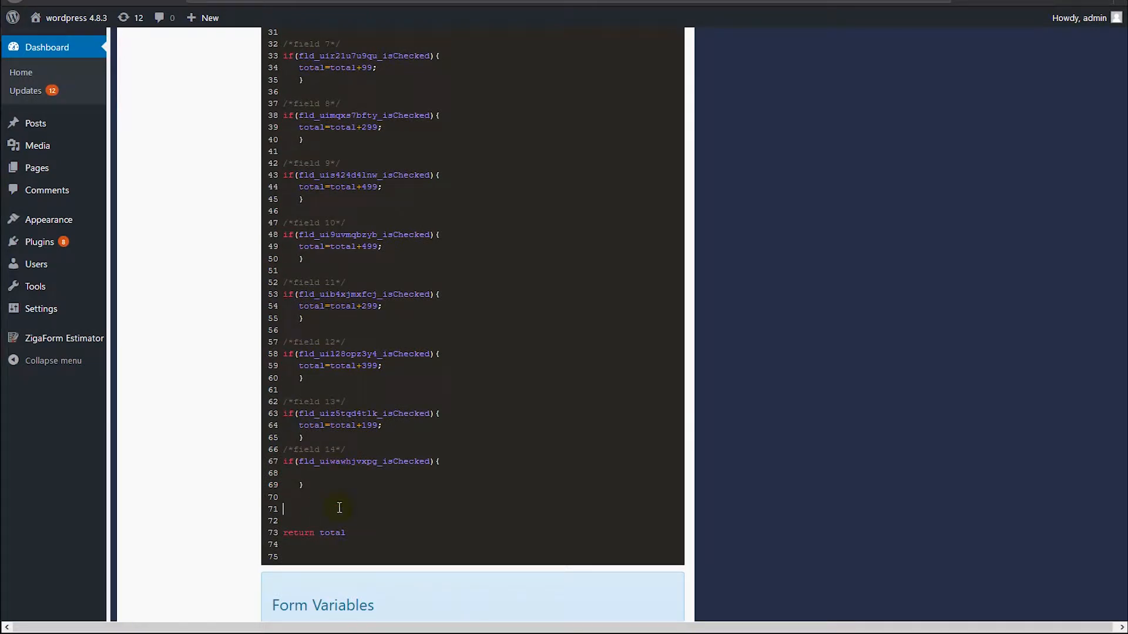
{"action": "key", "text": "BackSpace"}
{"action": "key", "text": "BackSpace"}
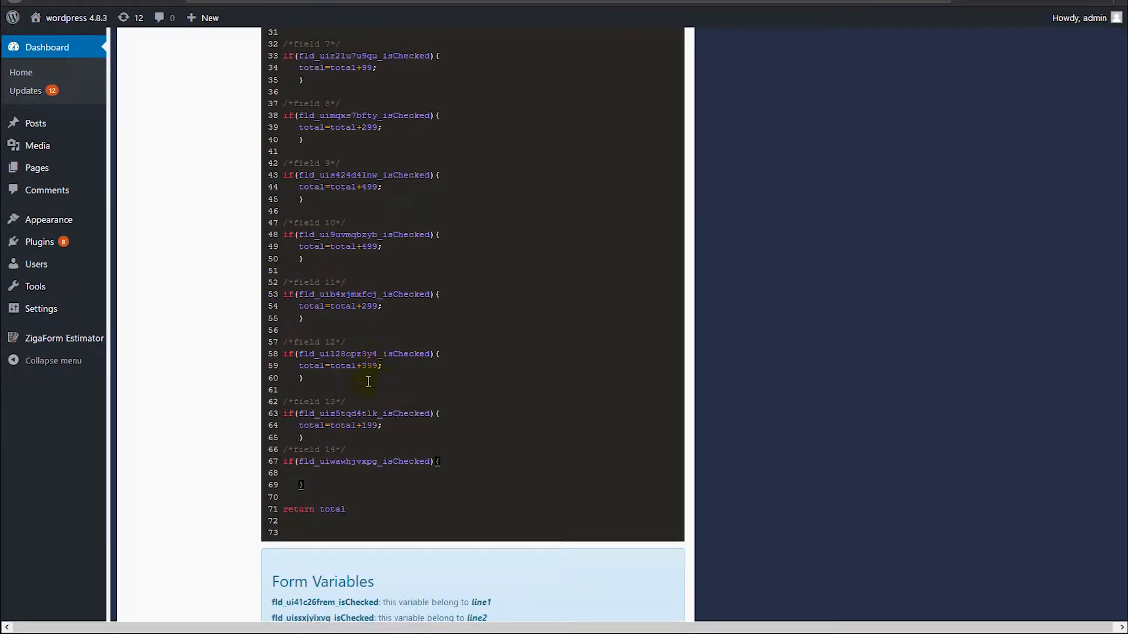
Review the conditions and added amounts of all field blocks, from field 1 to field 14, in the subtotal code
{"action": "scroll", "coordinate": [368, 382], "scroll_direction": "up", "scroll_amount": 5}
{"action": "scroll", "coordinate": [382, 386], "scroll_direction": "down", "scroll_amount": 4}
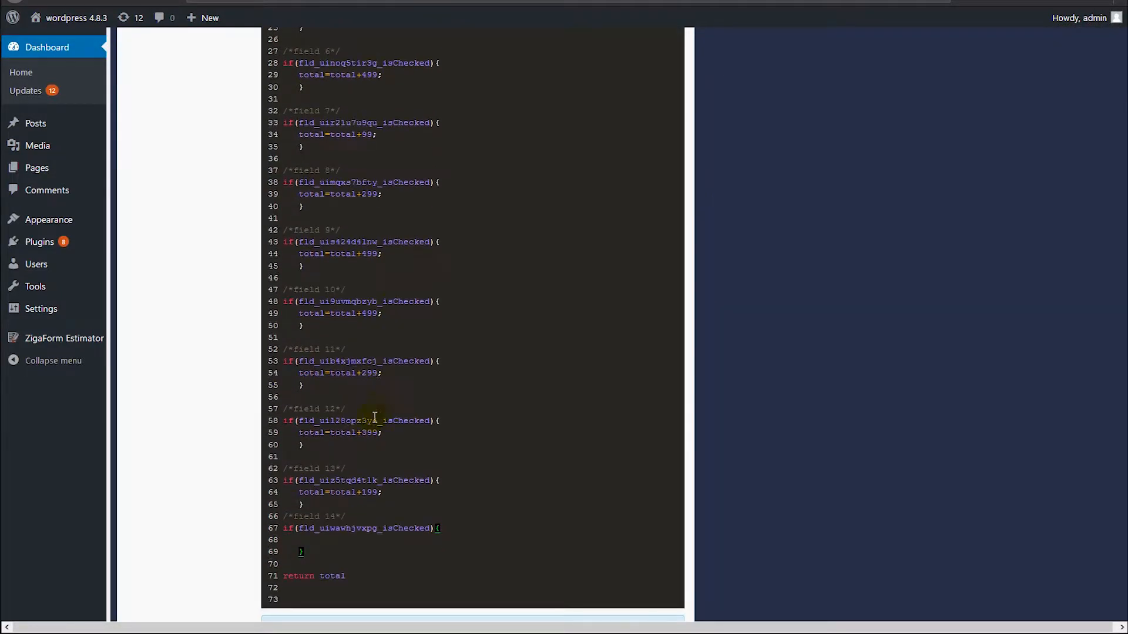
{"action": "scroll", "coordinate": [376, 411], "scroll_direction": "up", "scroll_amount": 5}
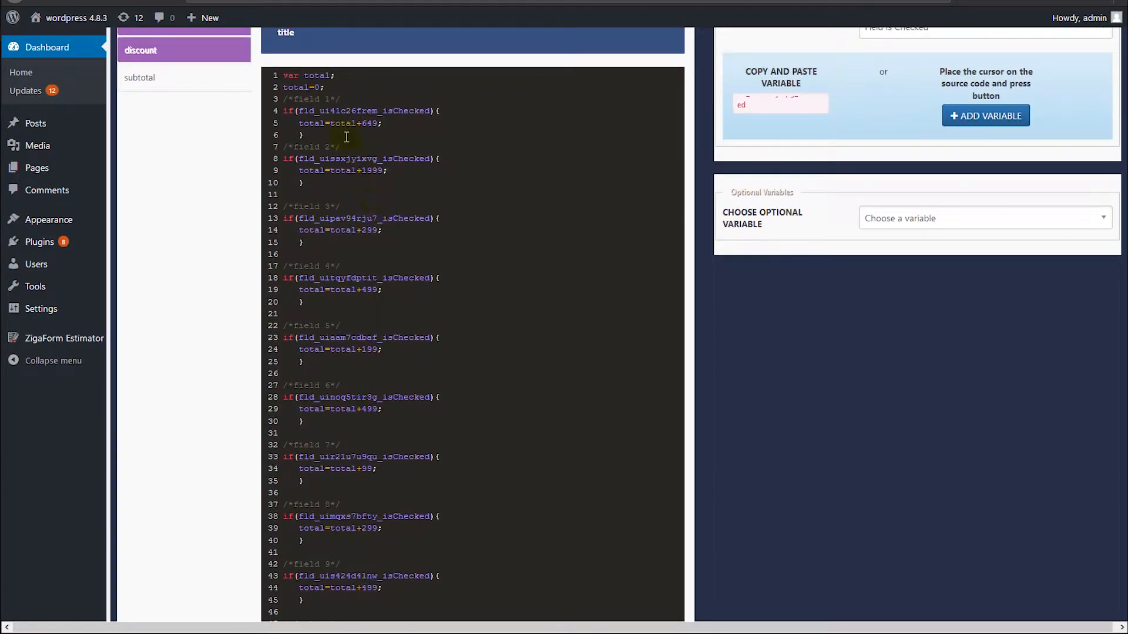
{"action": "scroll", "coordinate": [335, 341], "scroll_direction": "down", "scroll_amount": 5}
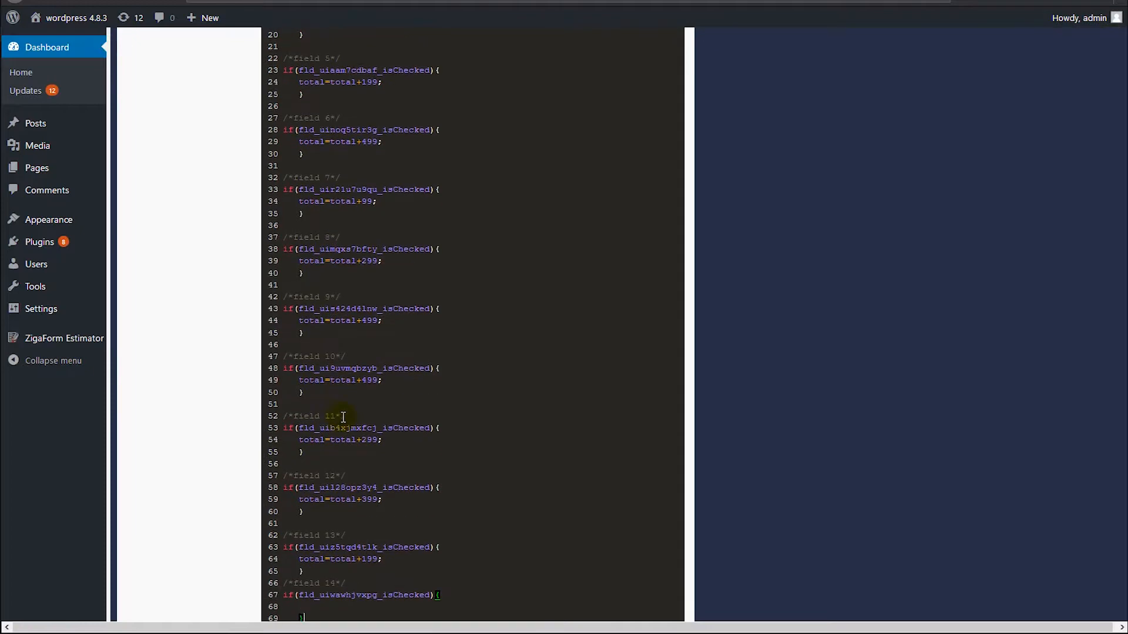
{"action": "scroll", "coordinate": [345, 416], "scroll_direction": "up", "scroll_amount": 6}
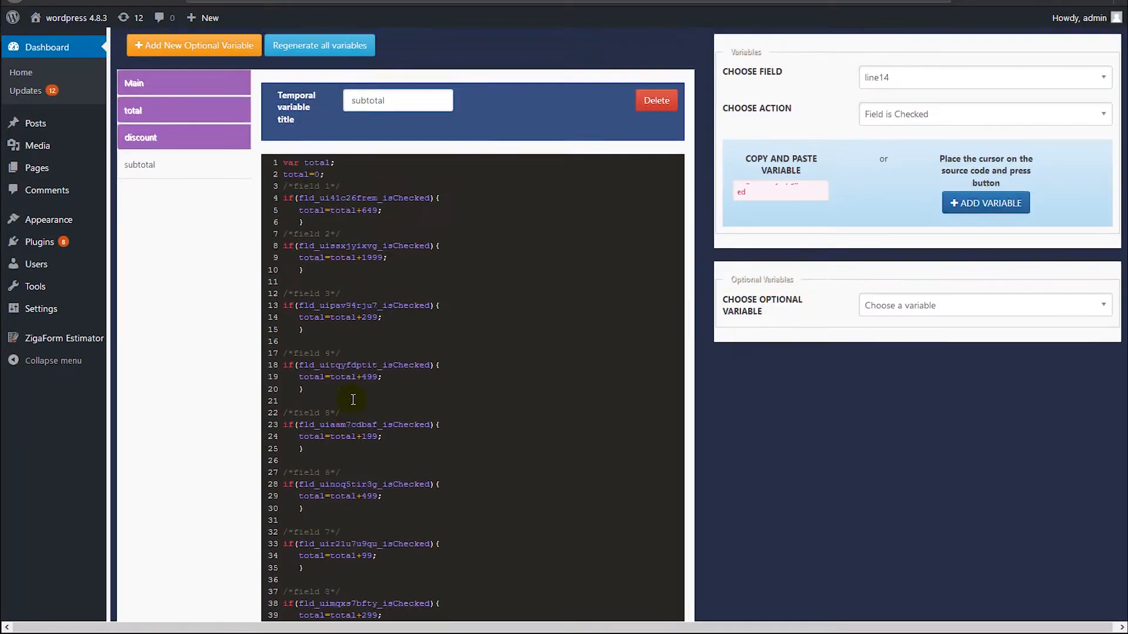
{"action": "scroll", "coordinate": [359, 425], "scroll_direction": "down", "scroll_amount": 3}
{"action": "scroll", "coordinate": [359, 425], "scroll_direction": "down", "scroll_amount": 4}
{"action": "scroll", "coordinate": [360, 423], "scroll_direction": "up", "scroll_amount": 7}
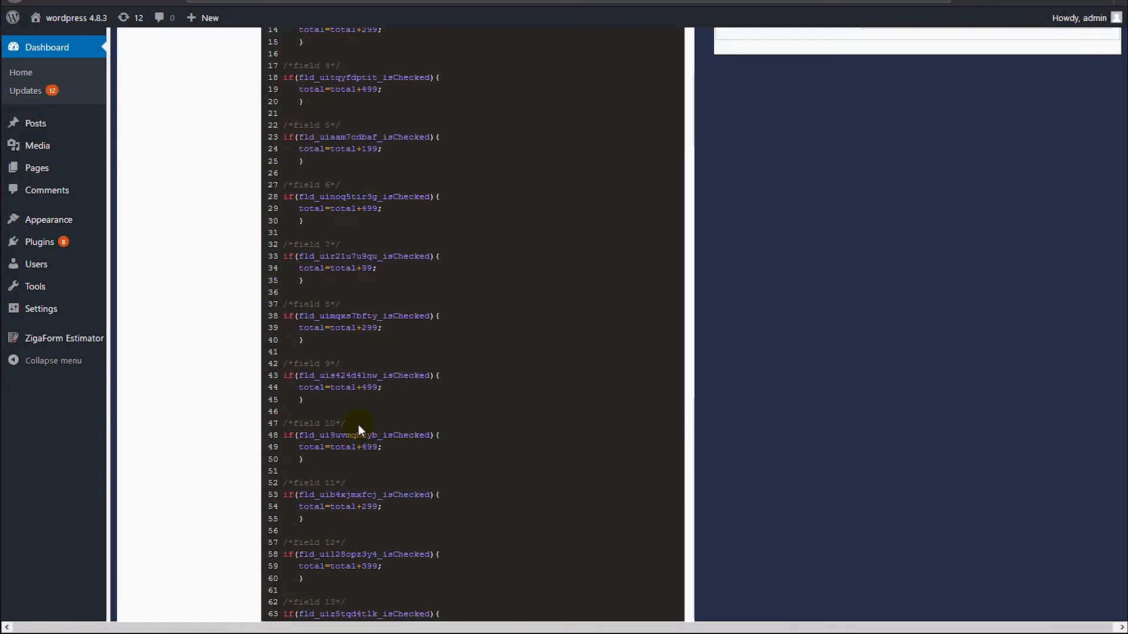
{"action": "scroll", "coordinate": [370, 364], "scroll_direction": "down", "scroll_amount": 4}
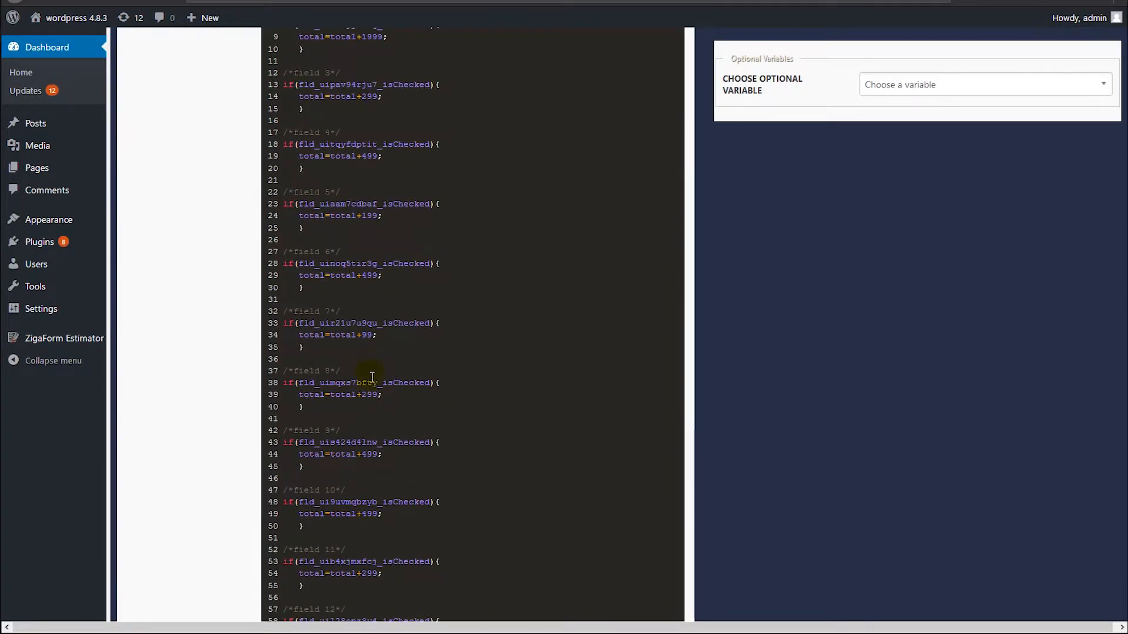
{"action": "scroll", "coordinate": [397, 388], "scroll_direction": "up", "scroll_amount": 5}
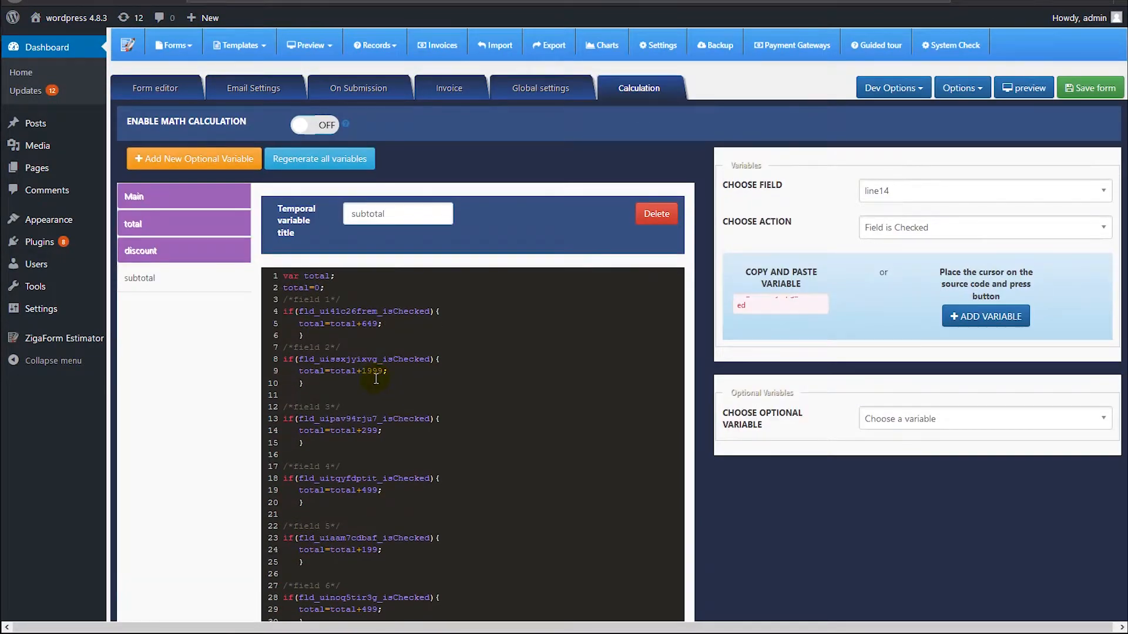
Save the form with the subtotal code, looking over the code once more before saving again
{"action": "left_click", "coordinate": [1088, 90]}
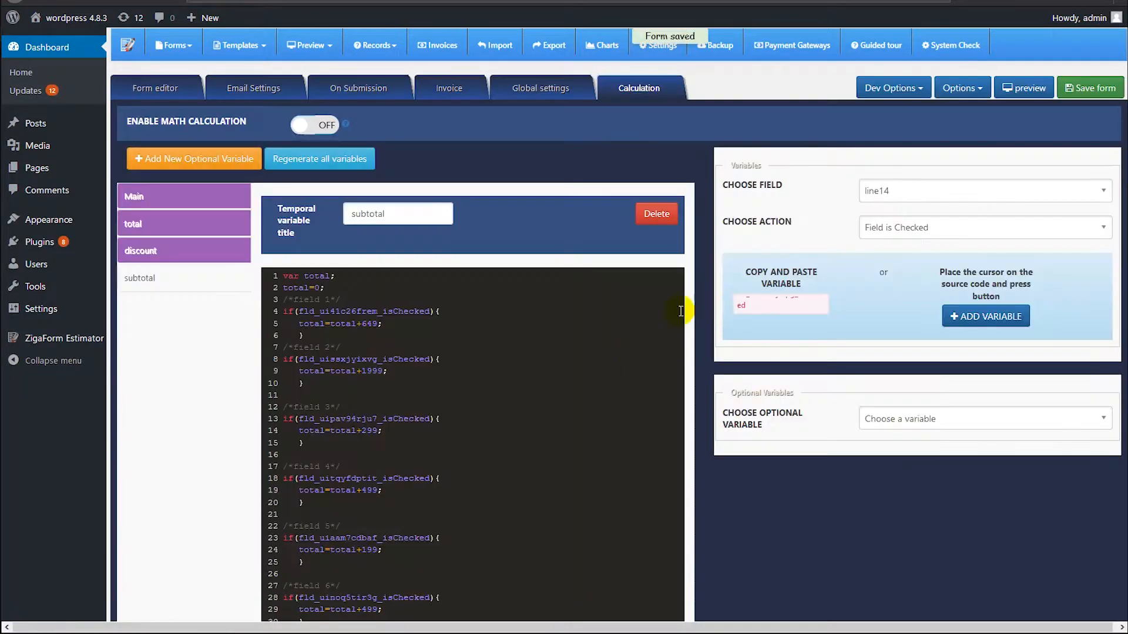
{"action": "scroll", "coordinate": [485, 401], "scroll_direction": "down", "scroll_amount": 5}
{"action": "scroll", "coordinate": [485, 401], "scroll_direction": "down", "scroll_amount": 3}
{"action": "left_click", "coordinate": [485, 395]}
{"action": "key", "text": "ctrl+a"}
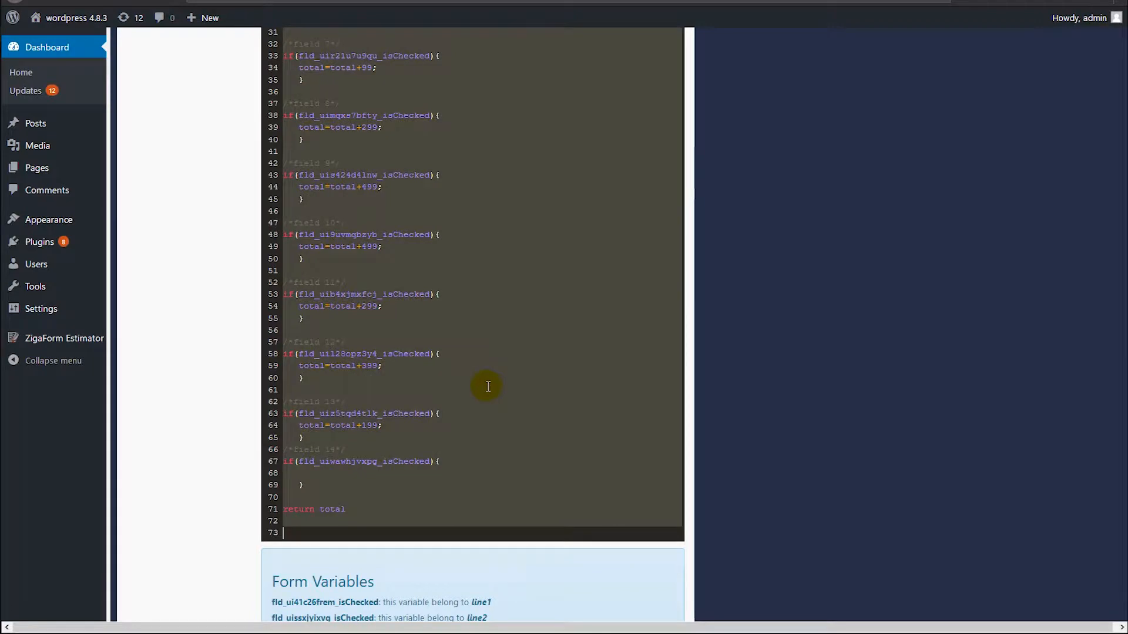
{"action": "scroll", "coordinate": [508, 402], "scroll_direction": "up", "scroll_amount": 5}
{"action": "left_click", "coordinate": [513, 407]}
{"action": "scroll", "coordinate": [513, 406], "scroll_direction": "down", "scroll_amount": 4}
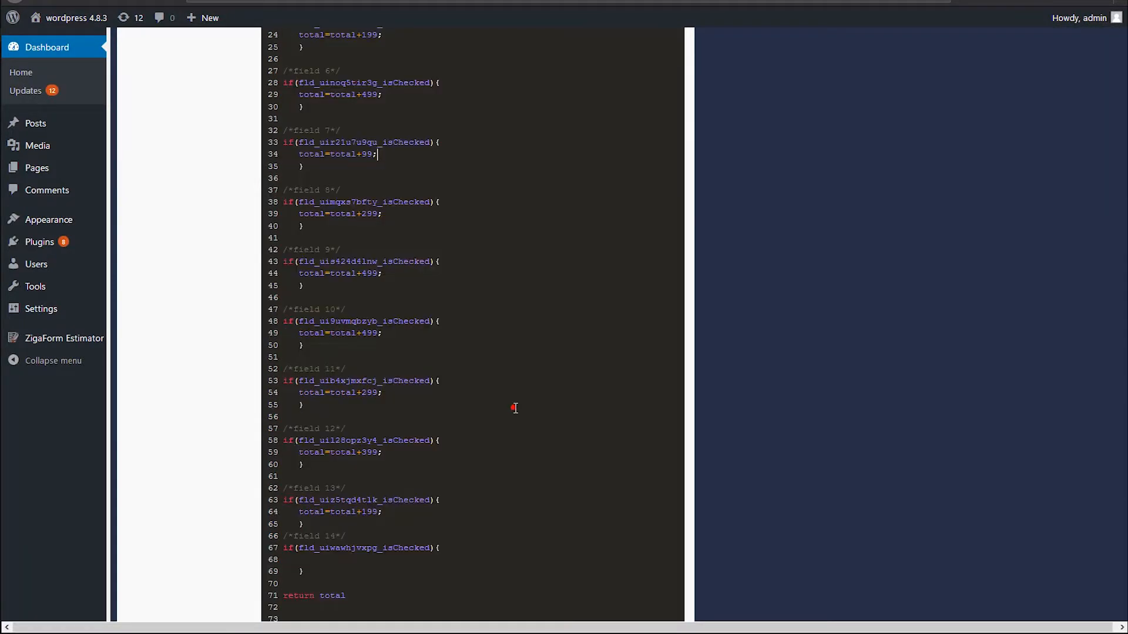
{"action": "scroll", "coordinate": [514, 407], "scroll_direction": "up", "scroll_amount": 9}
{"action": "left_click", "coordinate": [1083, 84]}
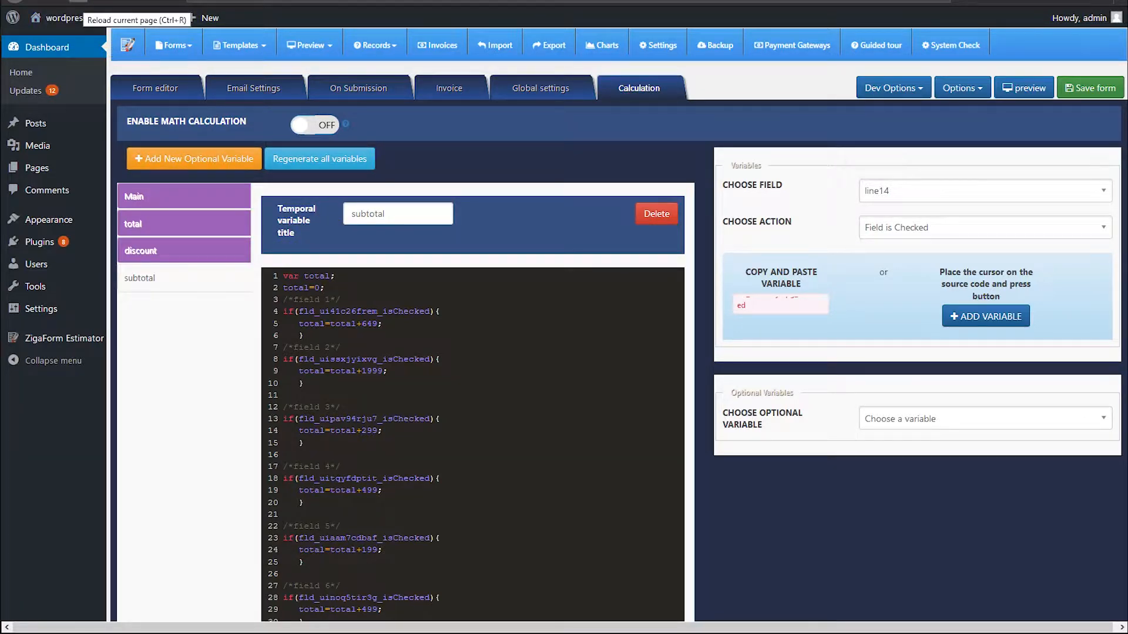
Check the subtotal code through to its end and the repair rows with their prices in the form editor
{"action": "scroll", "coordinate": [472, 323], "scroll_direction": "down", "scroll_amount": 10}
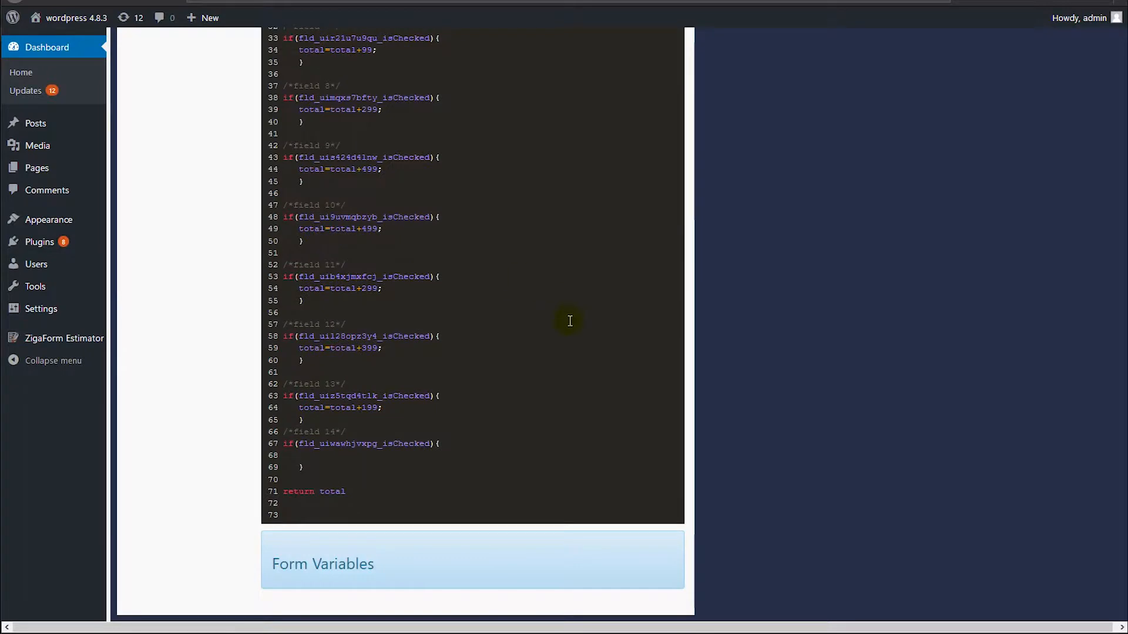
{"action": "scroll", "coordinate": [569, 320], "scroll_direction": "up", "scroll_amount": 10}
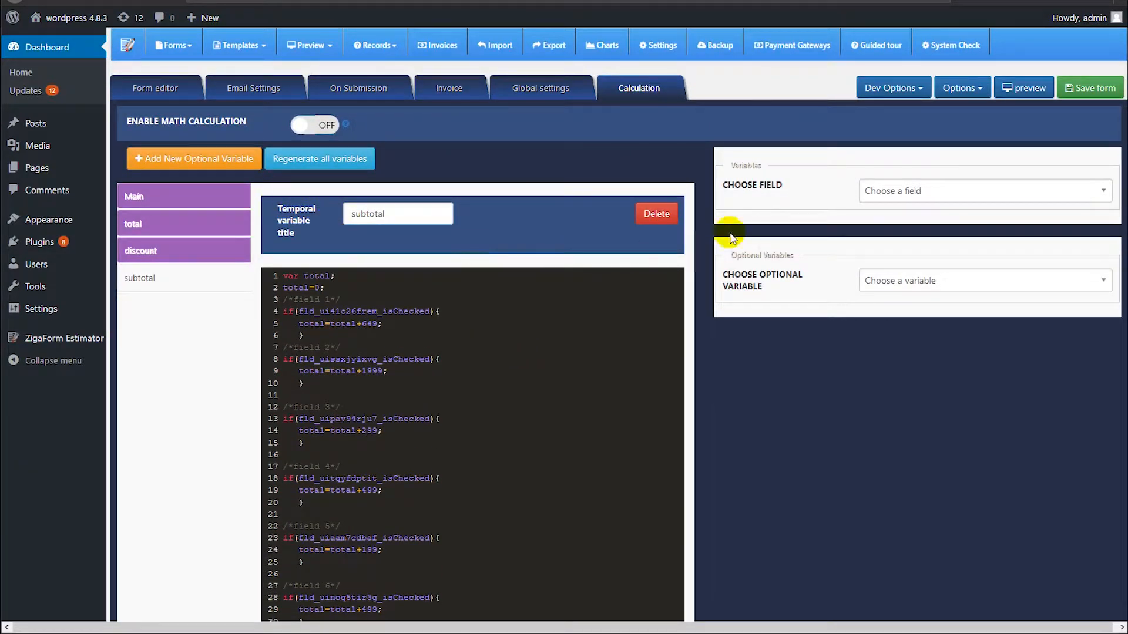
{"action": "left_click", "coordinate": [159, 91]}
{"action": "scroll", "coordinate": [633, 403], "scroll_direction": "down", "scroll_amount": 5}
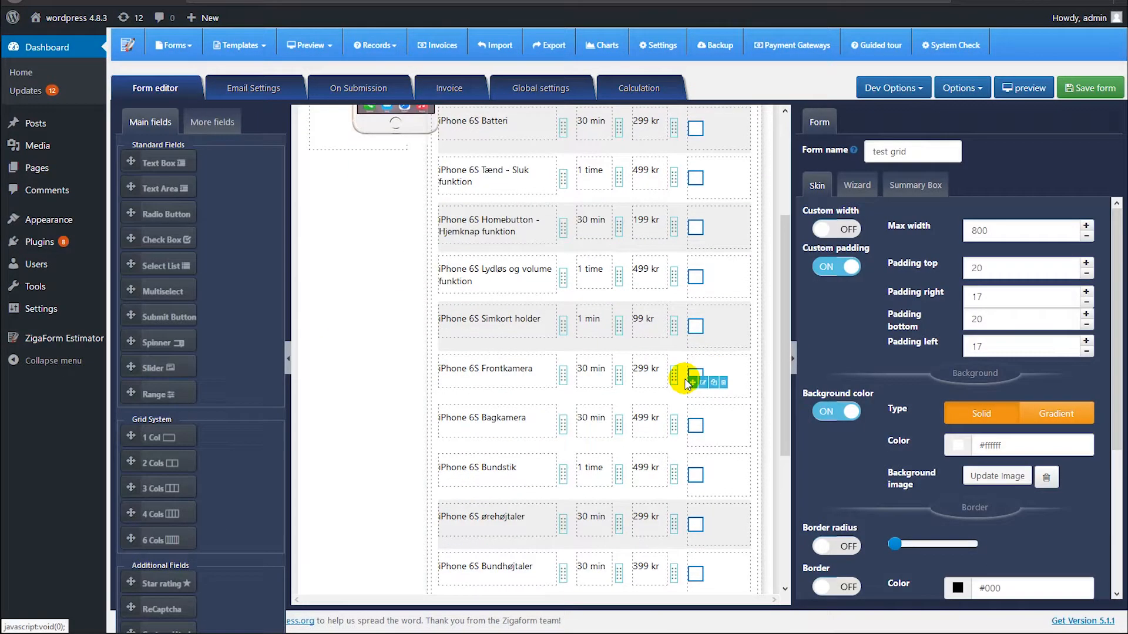
{"action": "scroll", "coordinate": [632, 402], "scroll_direction": "down", "scroll_amount": 3}
{"action": "scroll", "coordinate": [625, 436], "scroll_direction": "up", "scroll_amount": 10}
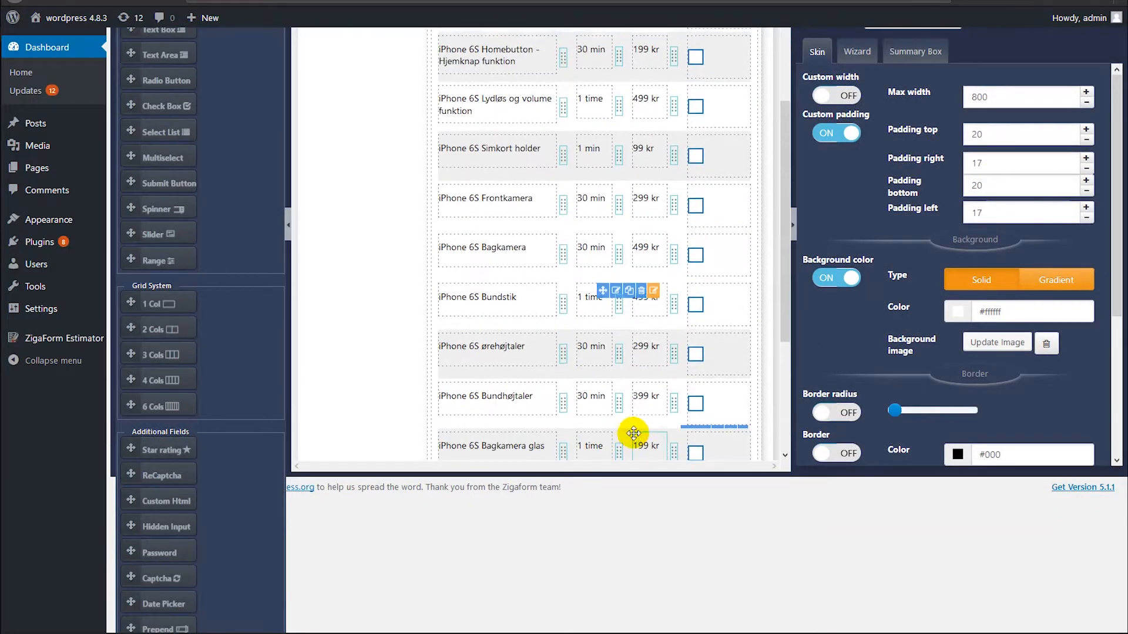
{"action": "scroll", "coordinate": [750, 504], "scroll_direction": "up", "scroll_amount": 2}
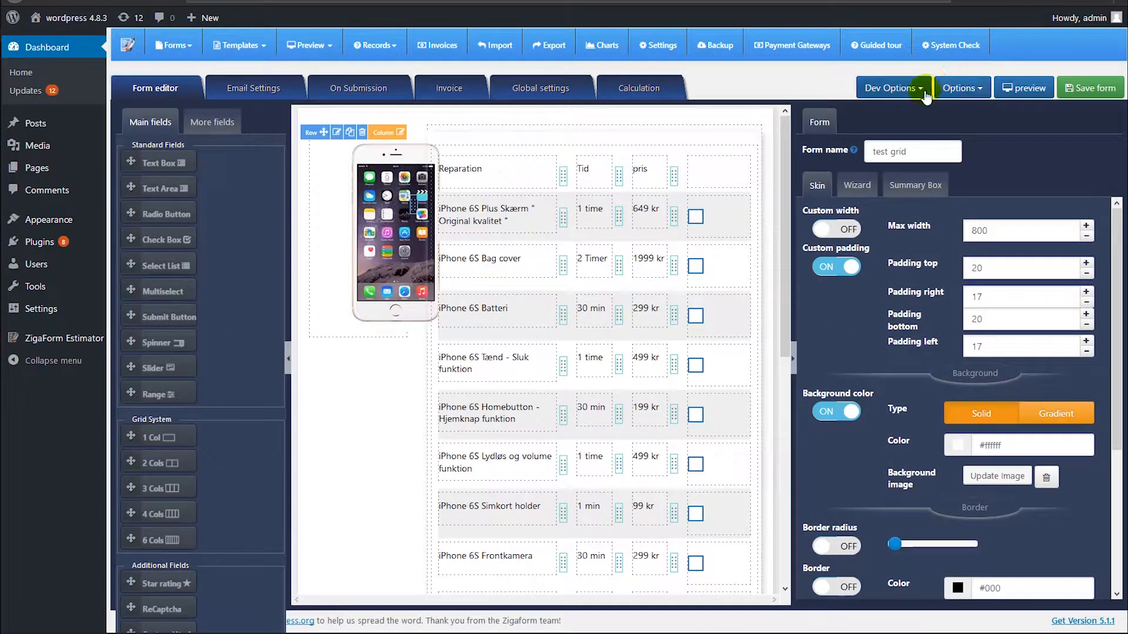
Open the form variables list and copy the frontend code of the subtotal calculation variable
{"action": "left_click", "coordinate": [957, 90]}
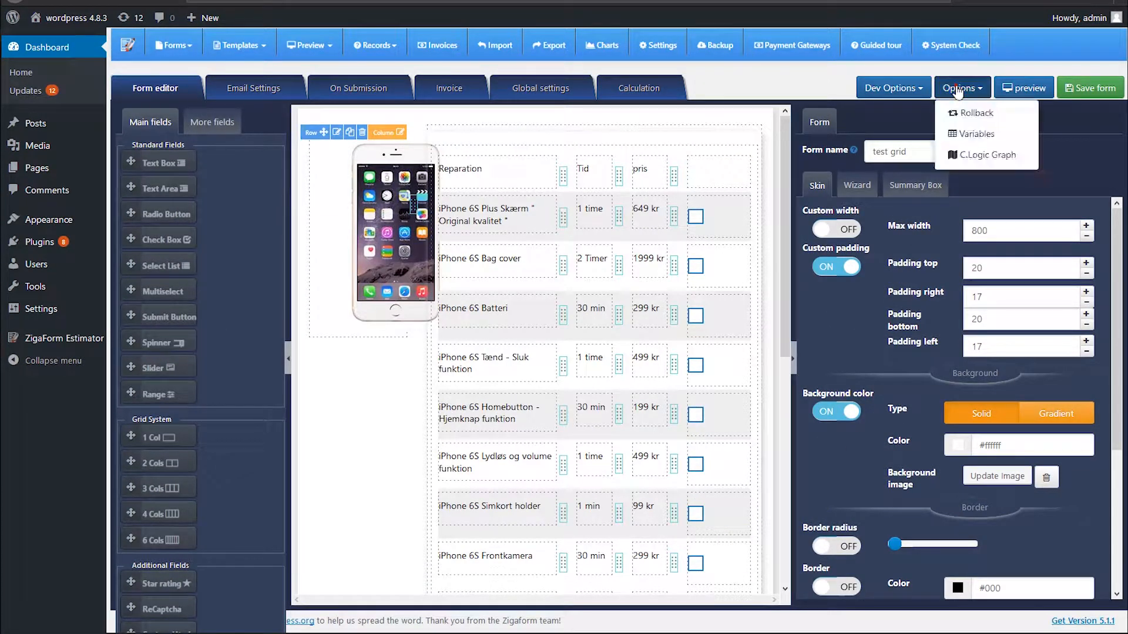
{"action": "left_click", "coordinate": [987, 136]}
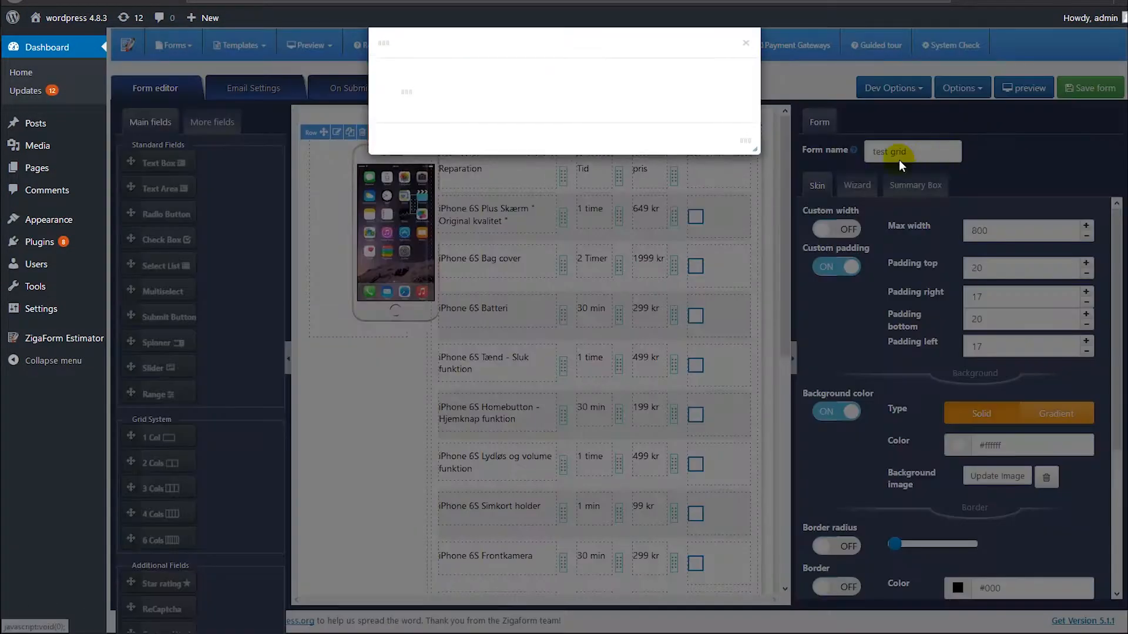
{"action": "scroll", "coordinate": [478, 382], "scroll_direction": "down", "scroll_amount": 15}
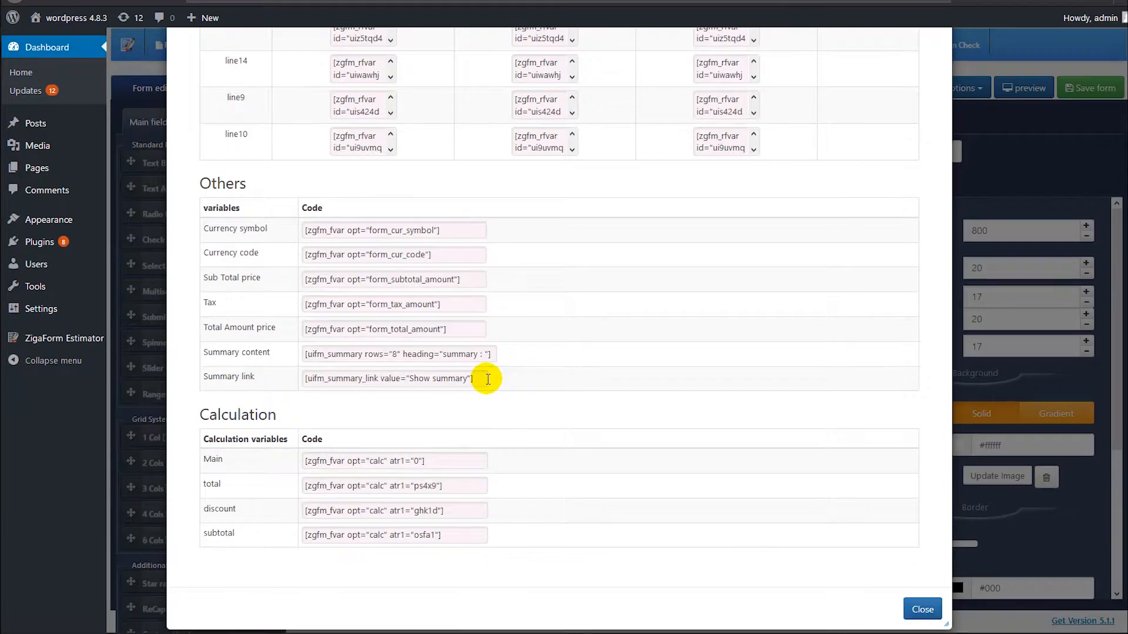
{"action": "left_click", "coordinate": [347, 535]}
{"action": "key", "text": "ctrl+c"}
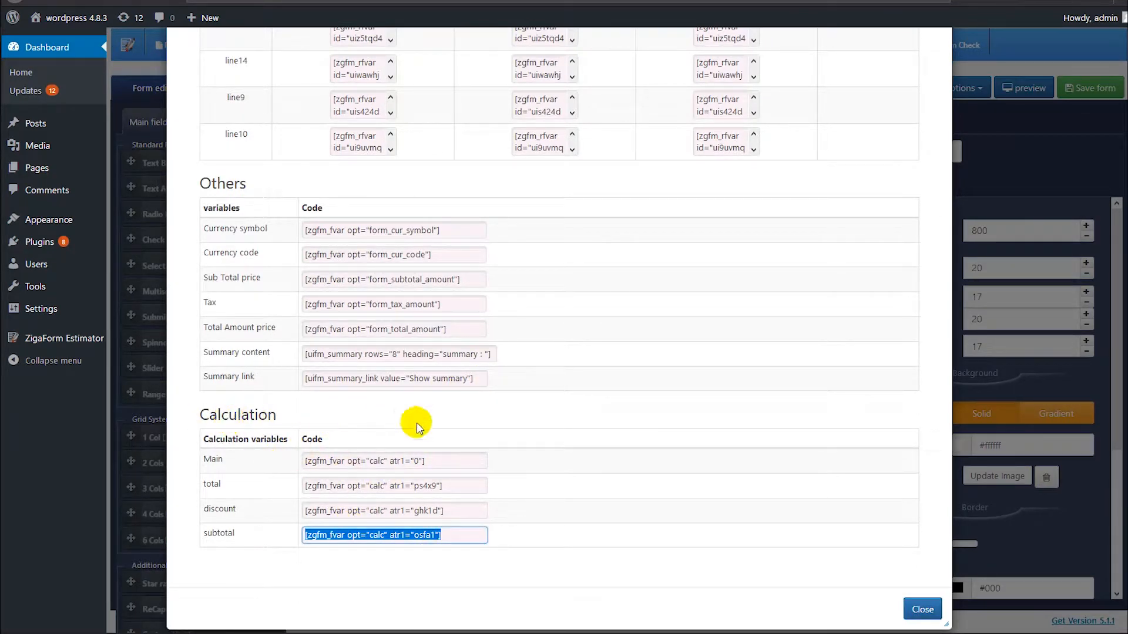
{"action": "scroll", "coordinate": [417, 421], "scroll_direction": "up", "scroll_amount": 15}
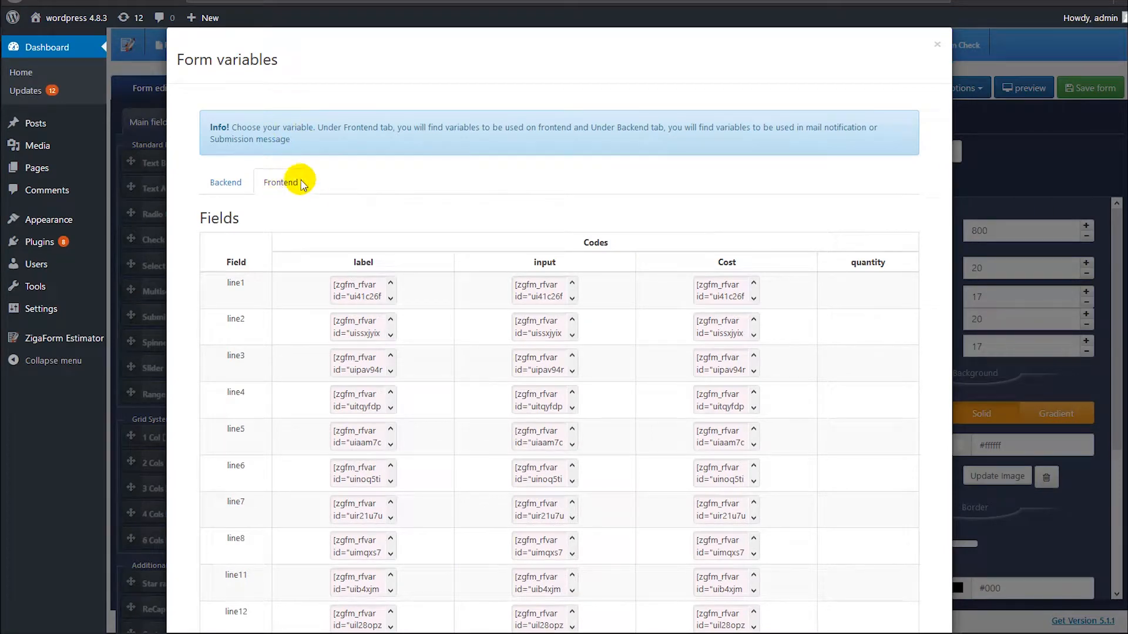
{"action": "scroll", "coordinate": [445, 352], "scroll_direction": "down", "scroll_amount": 15}
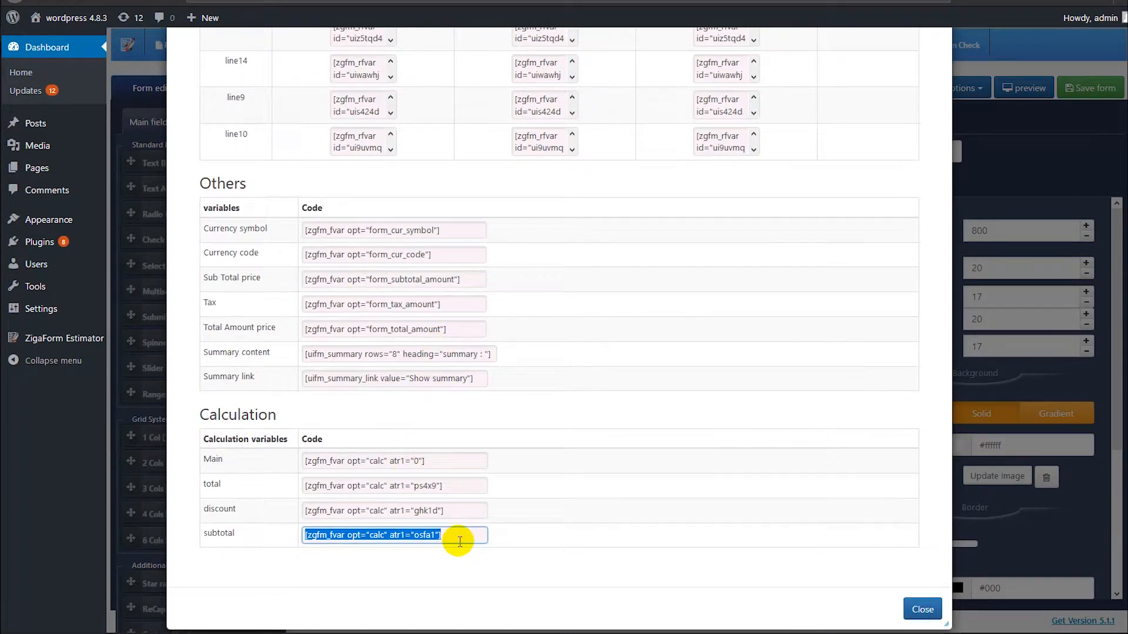
Replace the subtotal amount in the totals block's HTML with [zgfm_fvar opt="calc" atr1="osfa1"] and save the form
{"action": "left_click", "coordinate": [922, 609]}
{"action": "scroll", "coordinate": [737, 420], "scroll_direction": "down", "scroll_amount": 10}
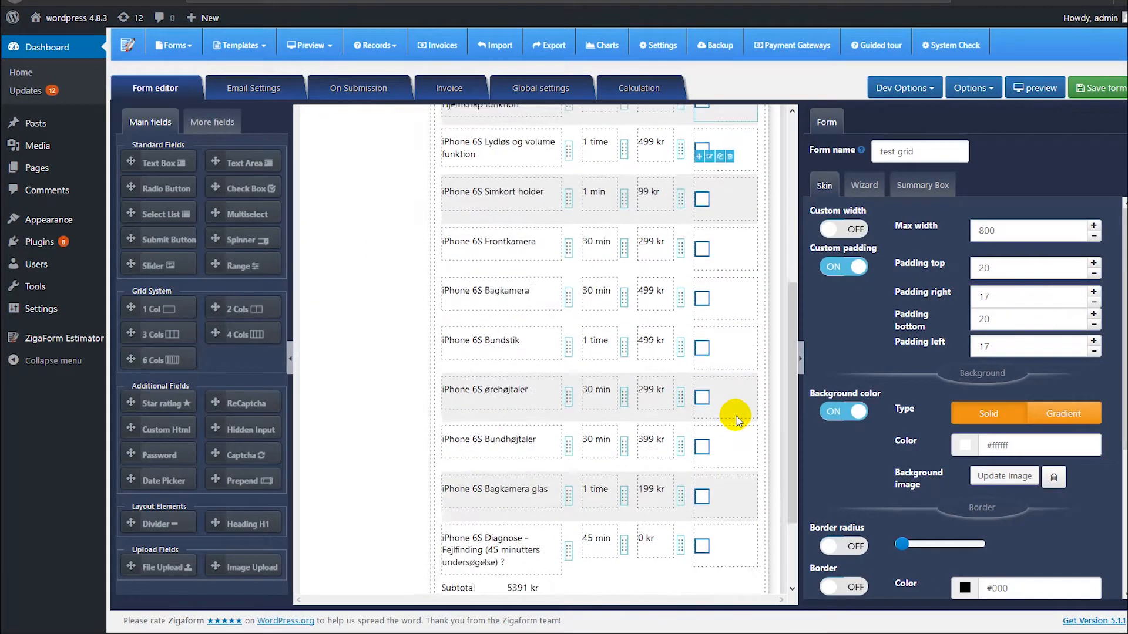
{"action": "scroll", "coordinate": [737, 420], "scroll_direction": "down", "scroll_amount": 3}
{"action": "mouse_move", "coordinate": [531, 529]}
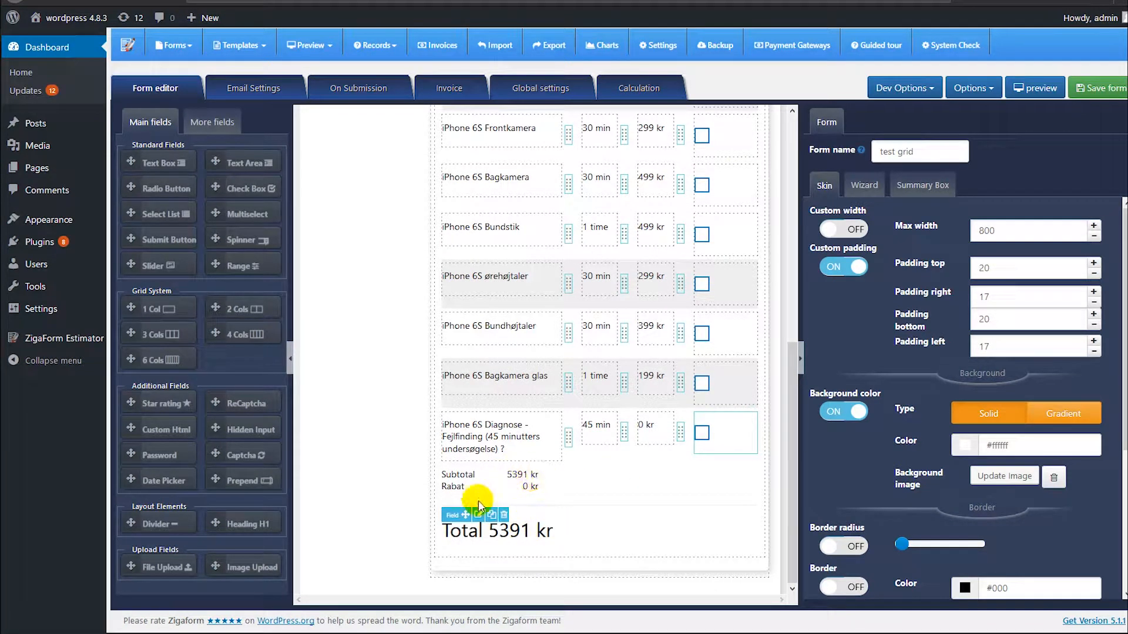
{"action": "left_click", "coordinate": [478, 515]}
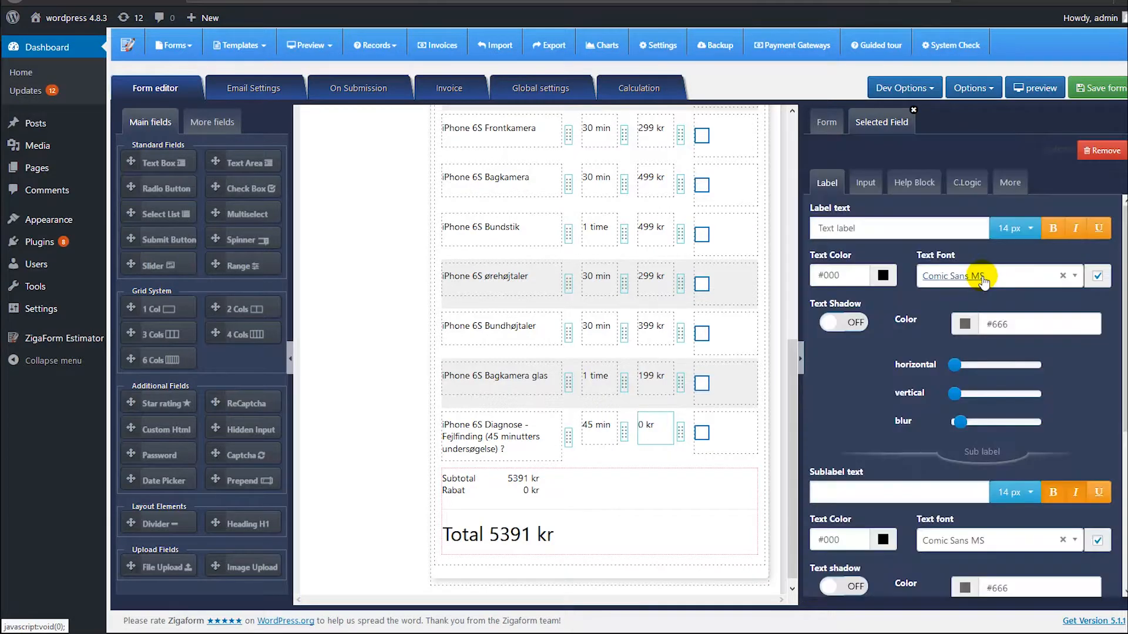
{"action": "left_click", "coordinate": [872, 184]}
{"action": "left_click", "coordinate": [1097, 230]}
{"action": "left_click", "coordinate": [979, 320]}
{"action": "type", "text": "px;"}
{"action": "double_click", "coordinate": [921, 319]}
{"action": "key", "text": "ctrl+v"}
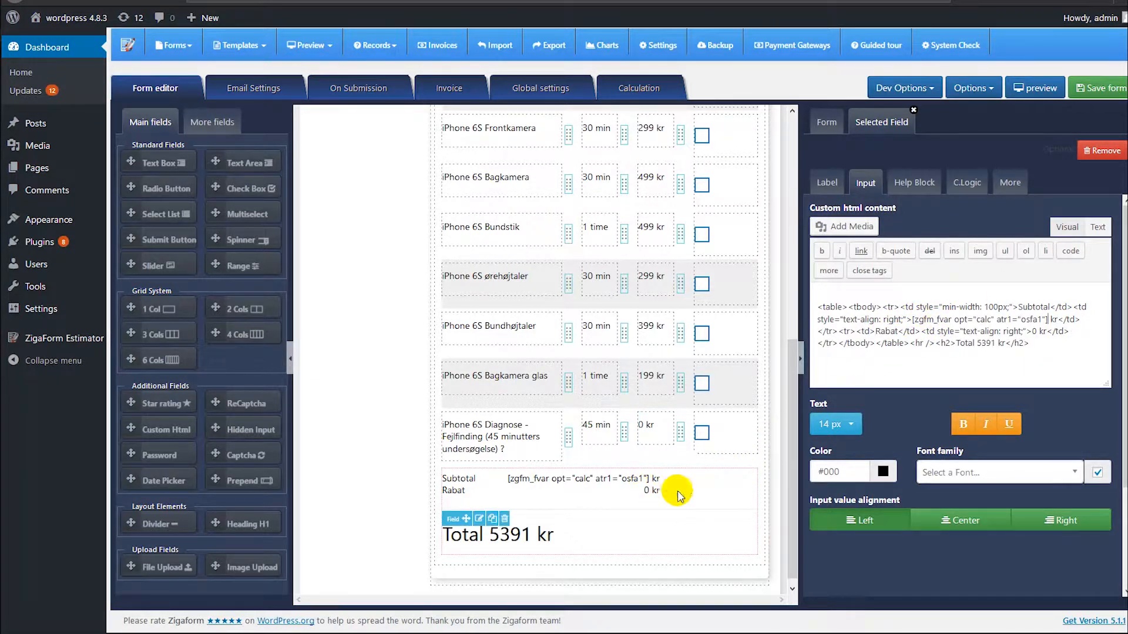
{"action": "left_click", "coordinate": [1100, 88]}
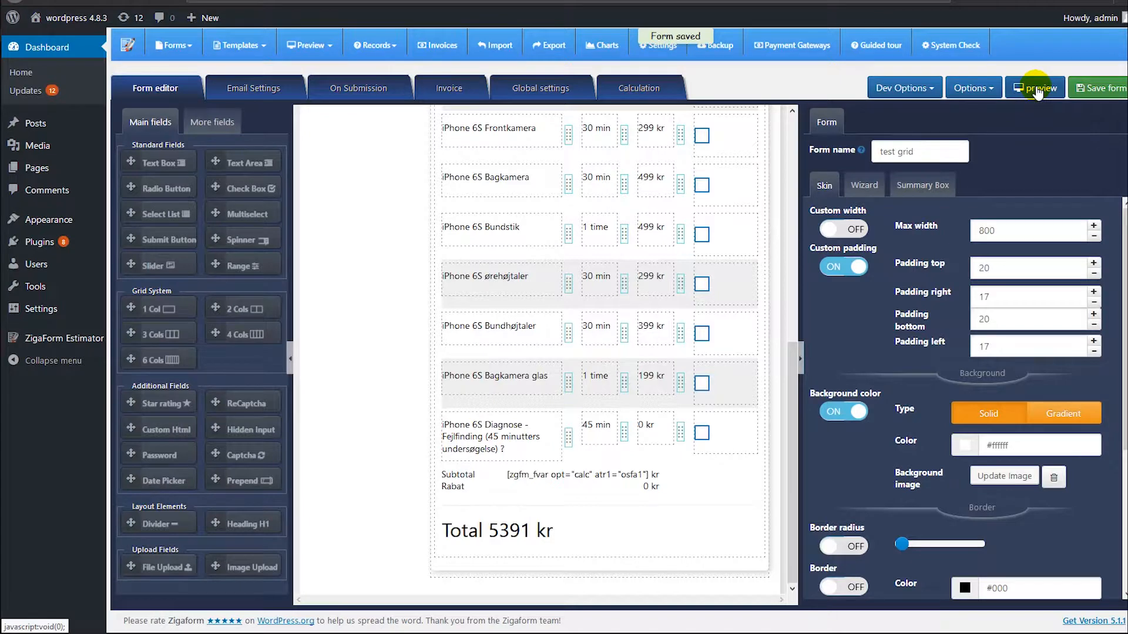
Preview the form for desktops and test the subtotal by ticking the repairs from Bagkamera down to Diagnose
{"action": "left_click", "coordinate": [1037, 90]}
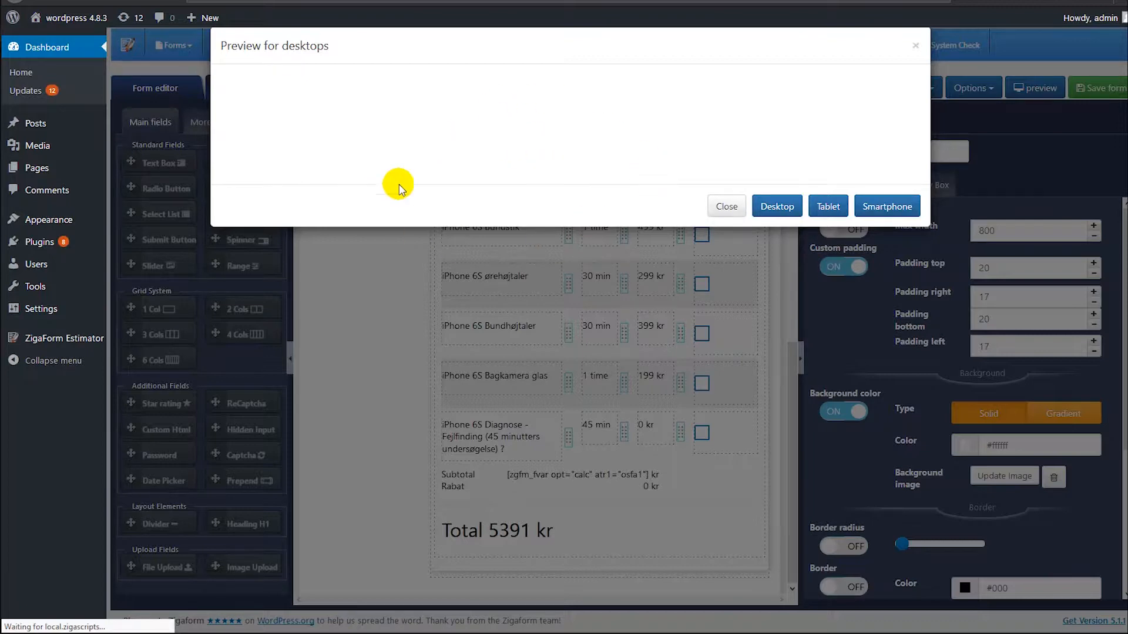
{"action": "scroll", "coordinate": [594, 223], "scroll_direction": "down", "scroll_amount": 6}
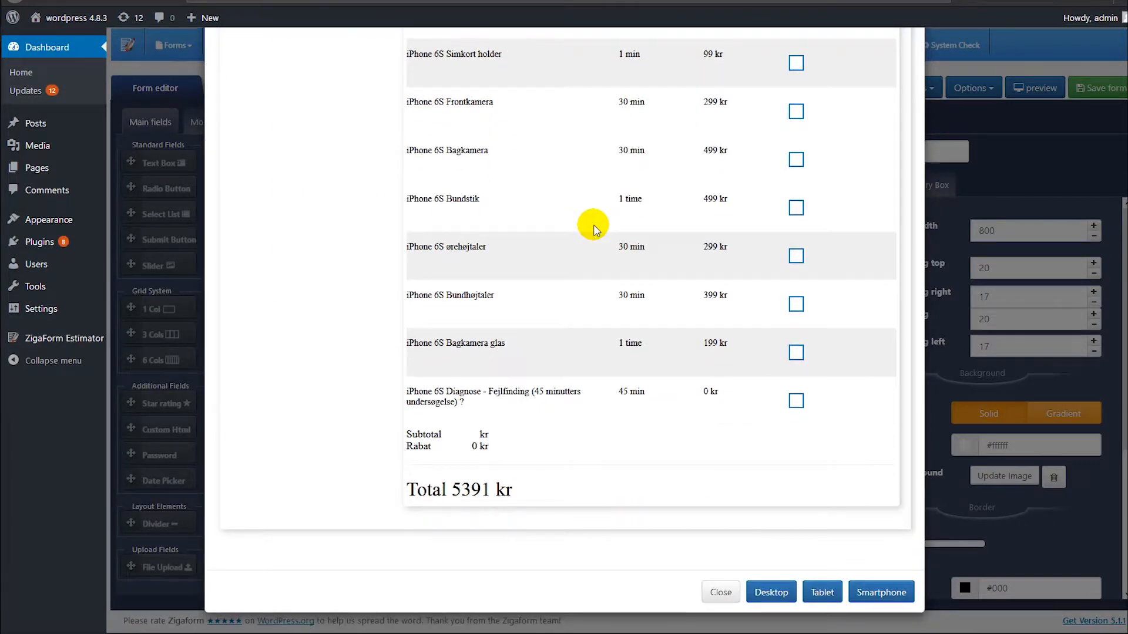
{"action": "left_click", "coordinate": [799, 305]}
{"action": "left_click", "coordinate": [798, 354]}
{"action": "left_click", "coordinate": [795, 398]}
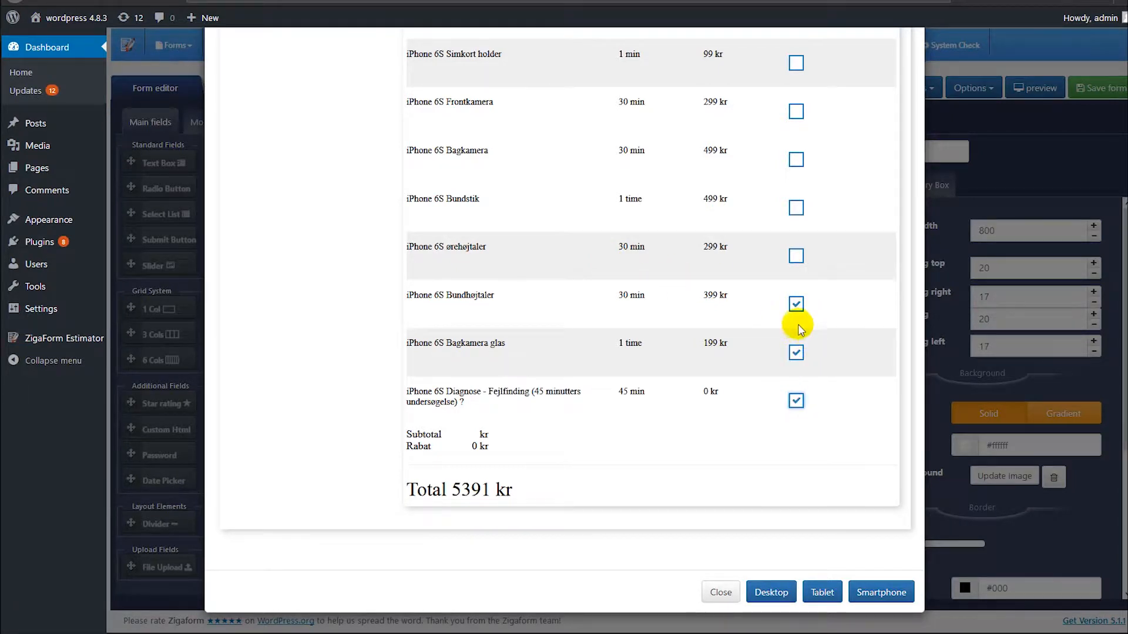
{"action": "left_click", "coordinate": [796, 256]}
{"action": "left_click", "coordinate": [796, 208]}
{"action": "left_click", "coordinate": [796, 160]}
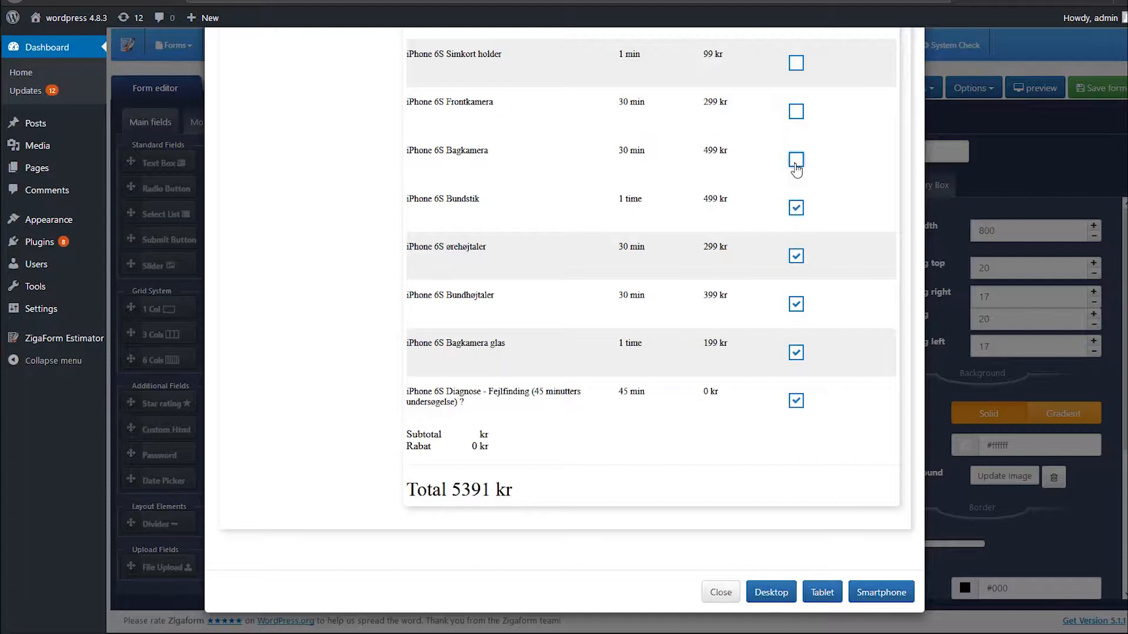
{"action": "left_click", "coordinate": [796, 208]}
{"action": "left_click", "coordinate": [796, 159]}
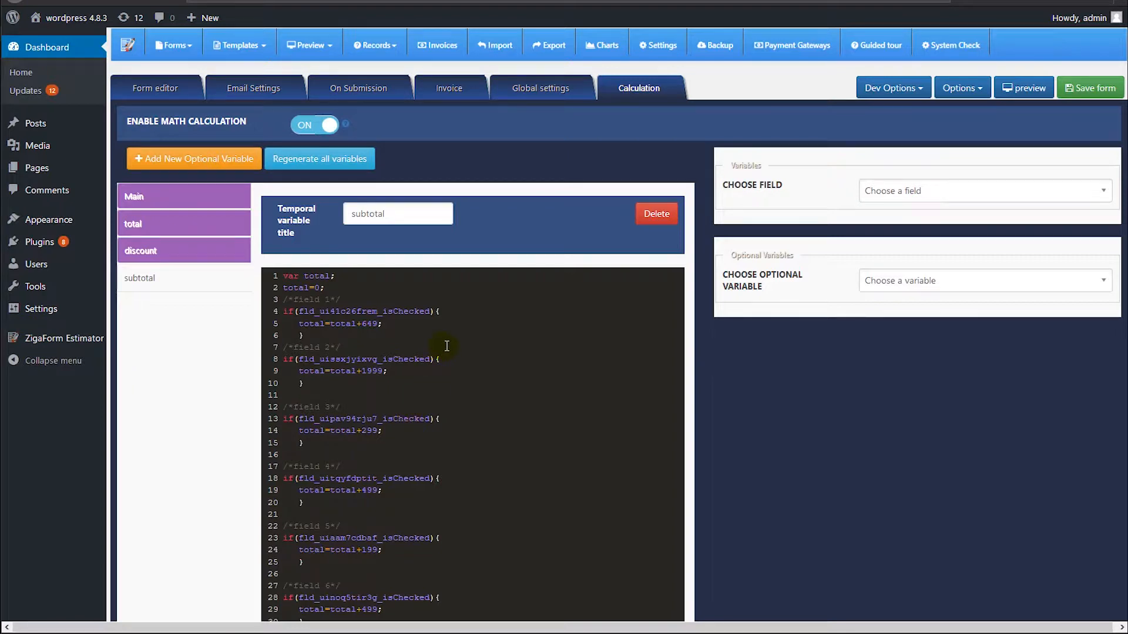
Toggle the form's math calculation, leave it enabled, and save the form
{"action": "left_click", "coordinate": [304, 128]}
{"action": "left_click", "coordinate": [304, 128]}
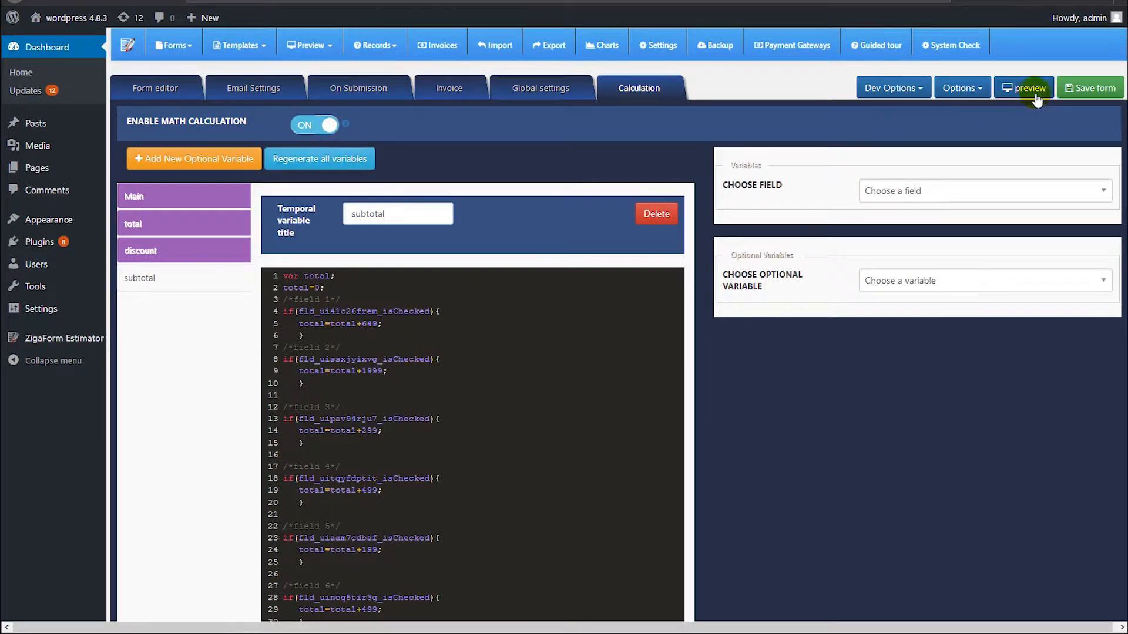
{"action": "left_click", "coordinate": [1081, 90]}
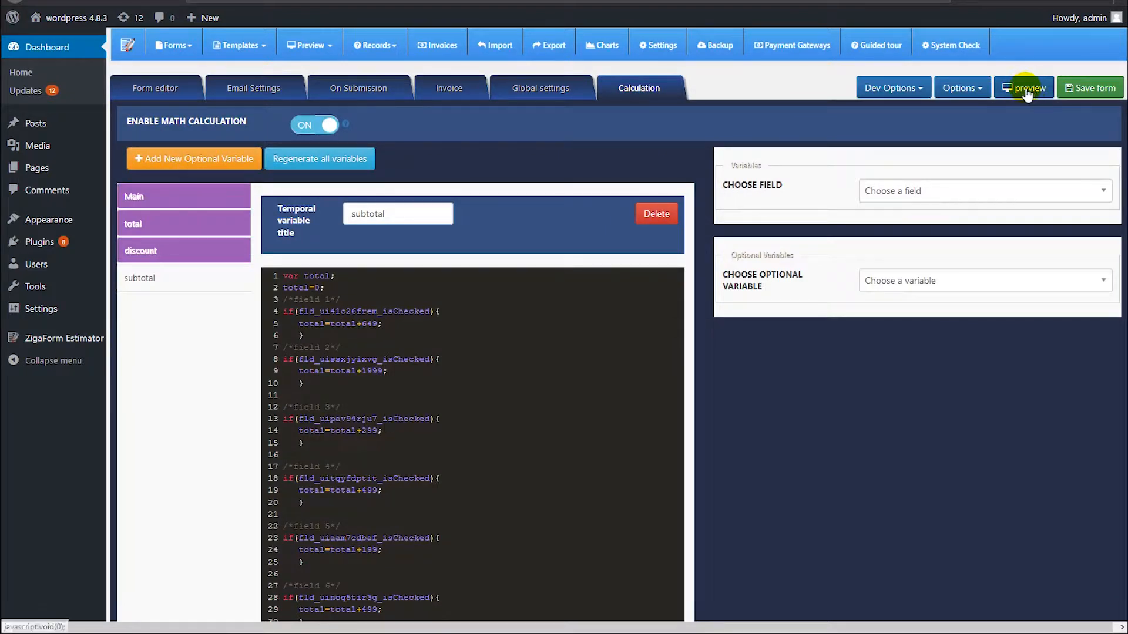
Preview the form again and test the subtotal by ticking and unticking the Bundhøjtaler, Bagkamera glas and Diagnose repairs
{"action": "left_click", "coordinate": [1025, 88]}
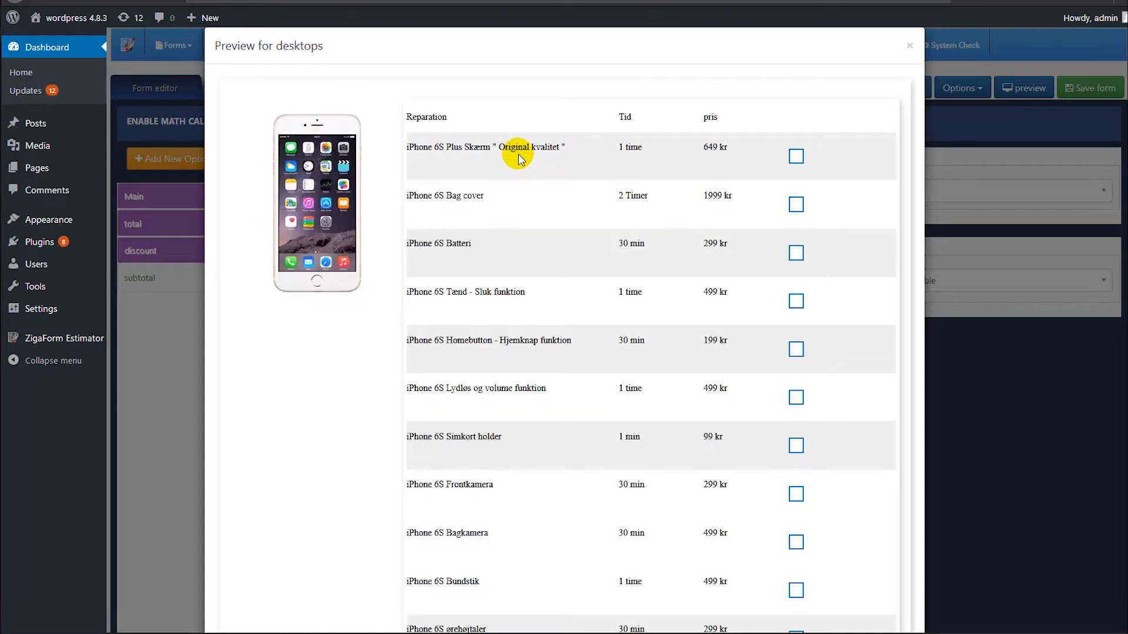
{"action": "scroll", "coordinate": [541, 264], "scroll_direction": "down", "scroll_amount": 6}
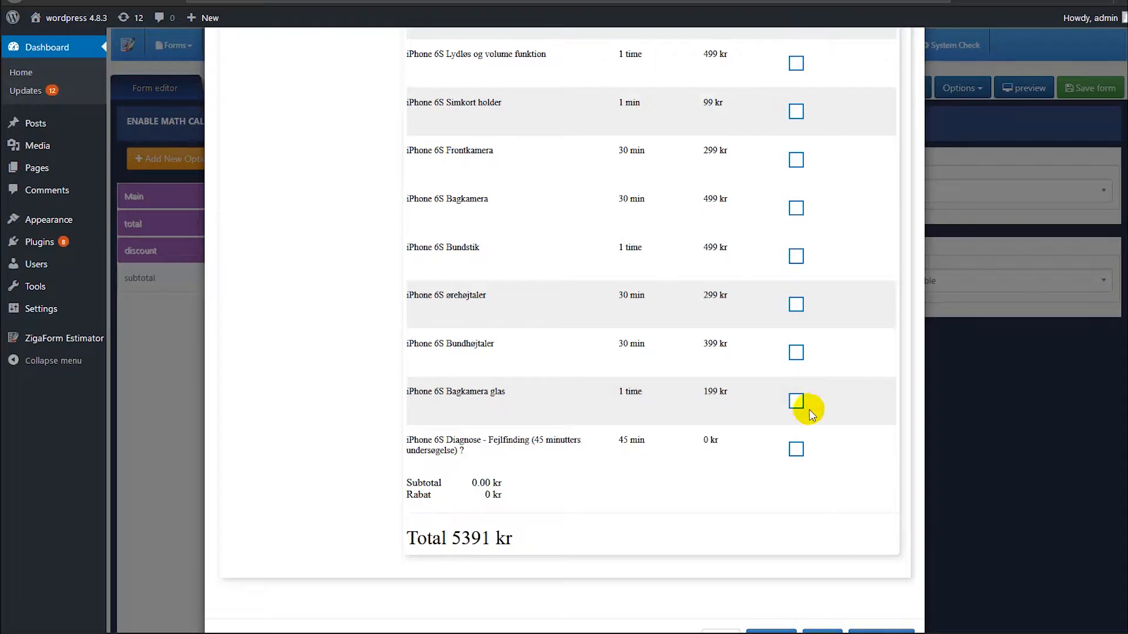
{"action": "left_click", "coordinate": [796, 450]}
{"action": "left_click", "coordinate": [796, 402]}
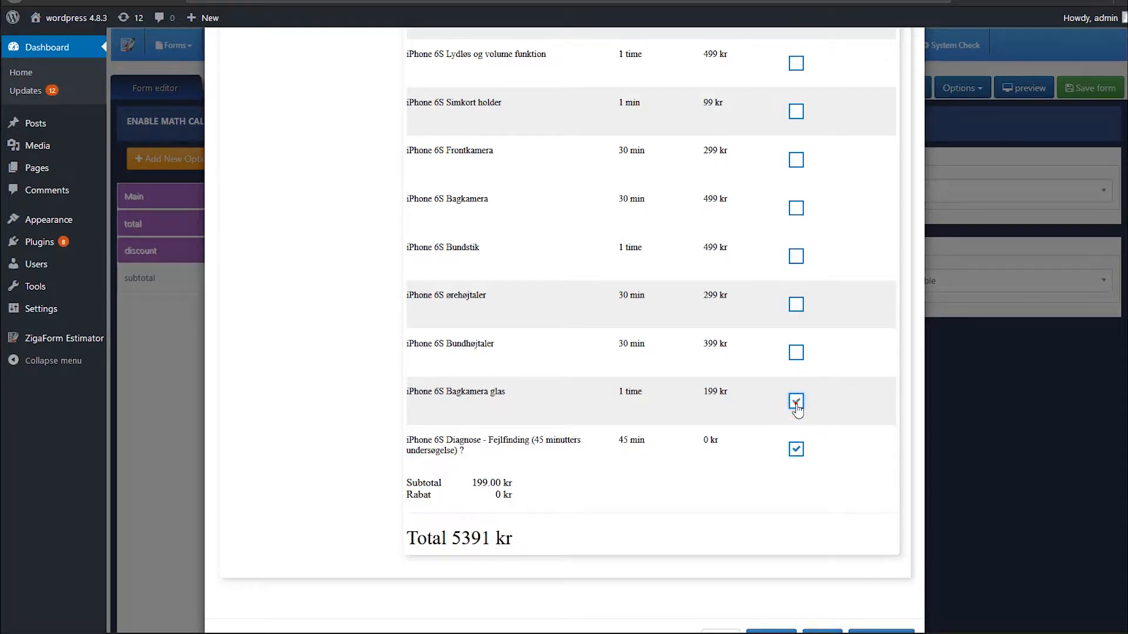
{"action": "left_click", "coordinate": [800, 354]}
{"action": "left_click", "coordinate": [794, 449]}
{"action": "left_click", "coordinate": [798, 450]}
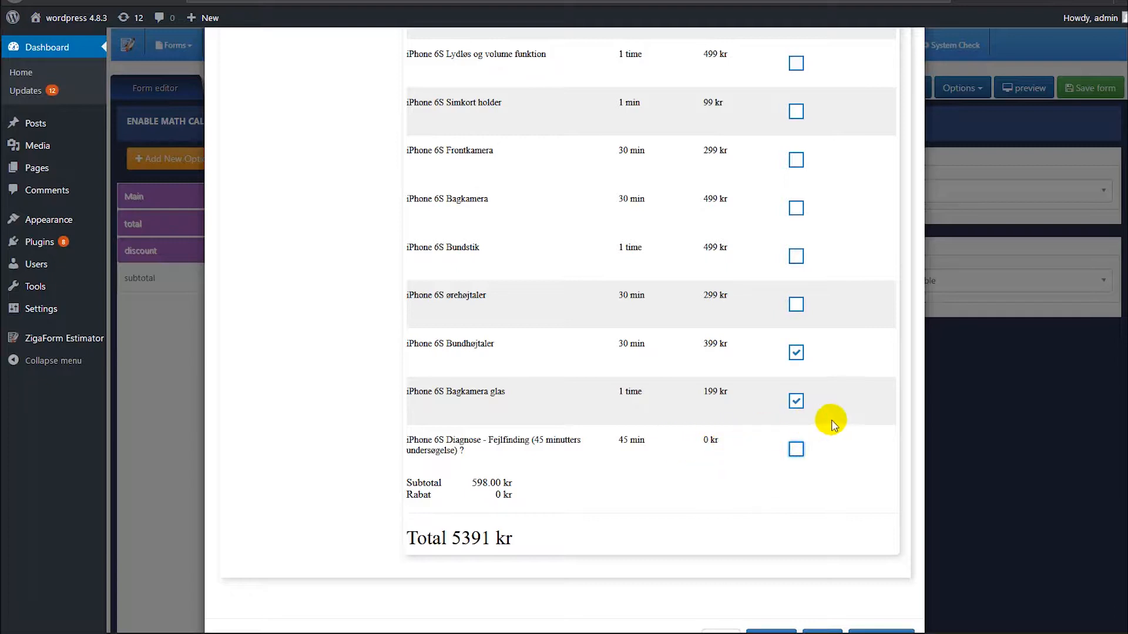
{"action": "scroll", "coordinate": [822, 426], "scroll_direction": "up", "scroll_amount": 2}
{"action": "left_click", "coordinate": [796, 468]}
{"action": "left_click", "coordinate": [796, 419]}
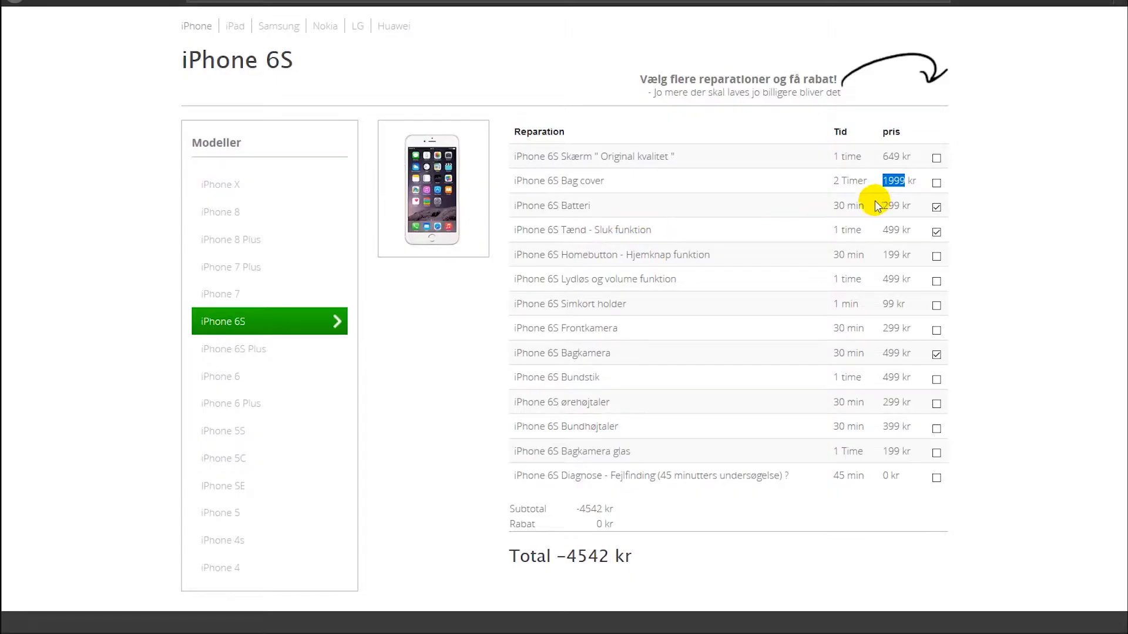
Switch to the reference iPhone 6S page and leave only the Skærm "Original kvalitet" and Tænd - Sluk funktion repairs ticked
{"action": "left_click", "coordinate": [805, 180]}
{"action": "left_click", "coordinate": [936, 157]}
{"action": "left_click", "coordinate": [936, 231]}
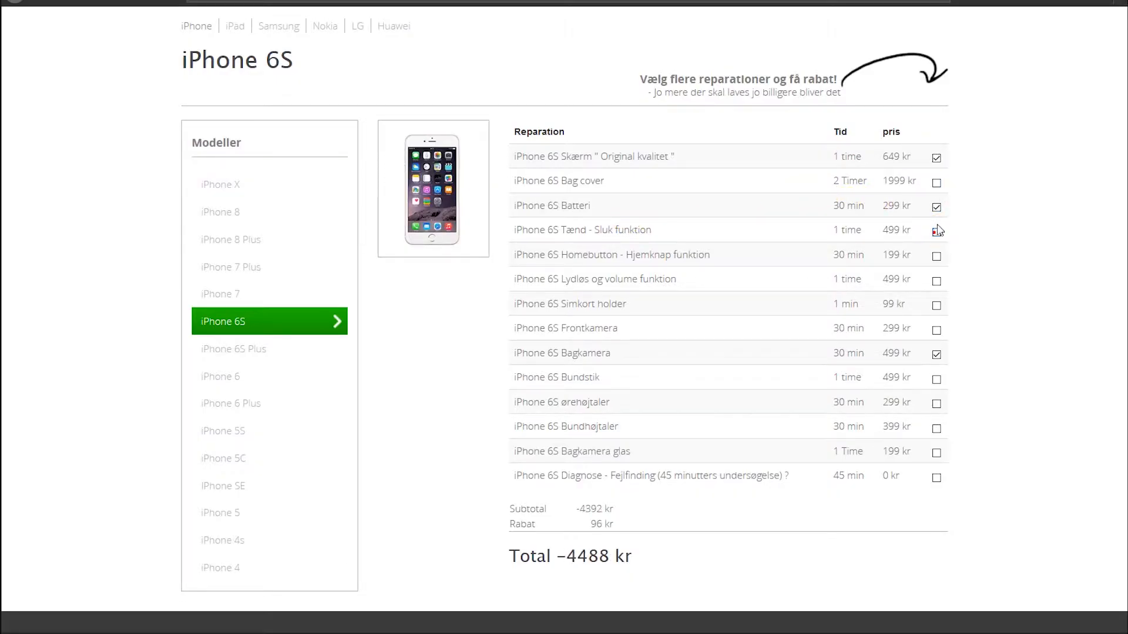
{"action": "left_click", "coordinate": [936, 354]}
{"action": "left_click_drag", "start_coordinate": [514, 154], "coordinate": [936, 153]}
{"action": "left_click", "coordinate": [645, 226]}
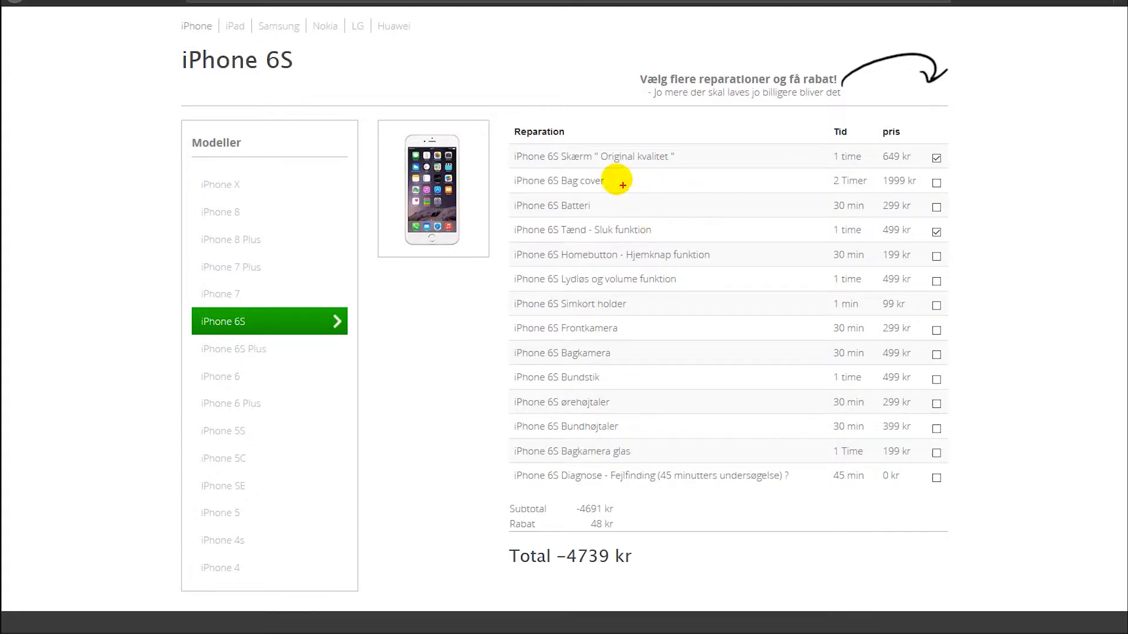
{"action": "mouse_move", "coordinate": [514, 141]}
{"action": "left_mouse_down"}
{"action": "mouse_move", "coordinate": [764, 142]}
{"action": "mouse_move", "coordinate": [956, 166]}
{"action": "mouse_move", "coordinate": [636, 171]}
{"action": "mouse_move", "coordinate": [511, 157]}
{"action": "mouse_move", "coordinate": [524, 133]}
{"action": "left_mouse_up"}
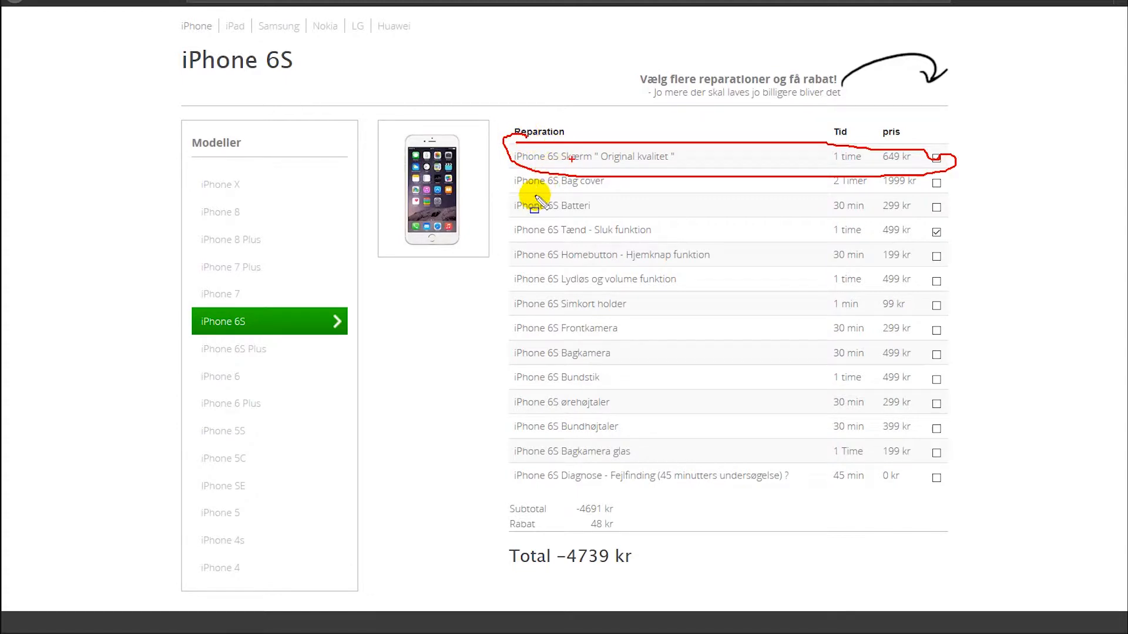
{"action": "left_click_drag", "start_coordinate": [504, 212], "coordinate": [965, 242]}
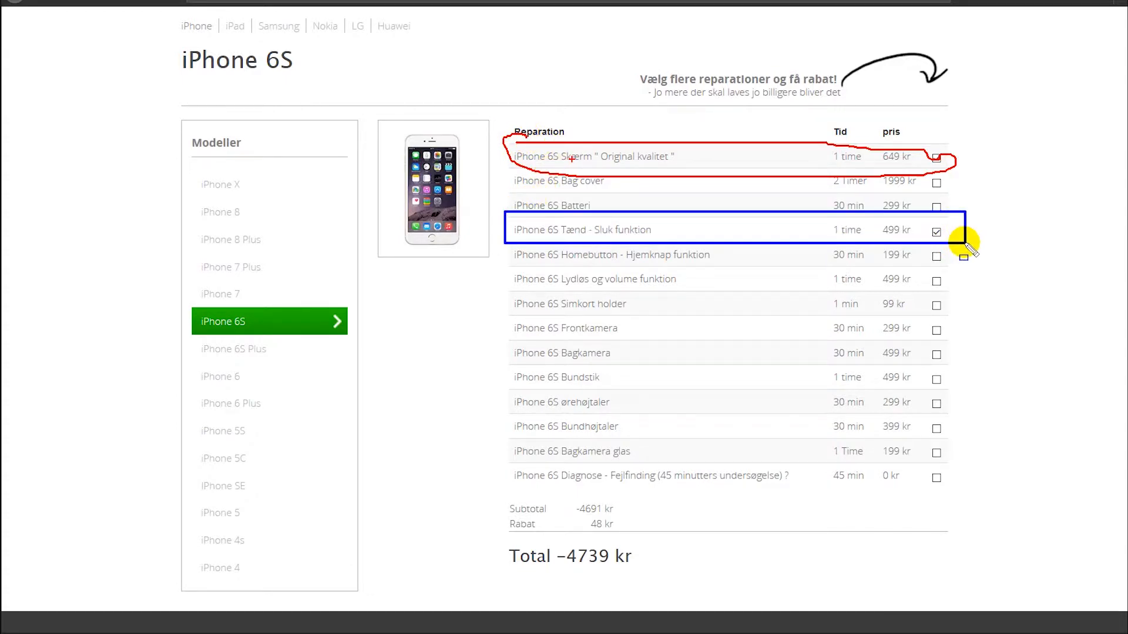
{"action": "left_click_drag", "start_coordinate": [502, 133], "coordinate": [970, 172]}
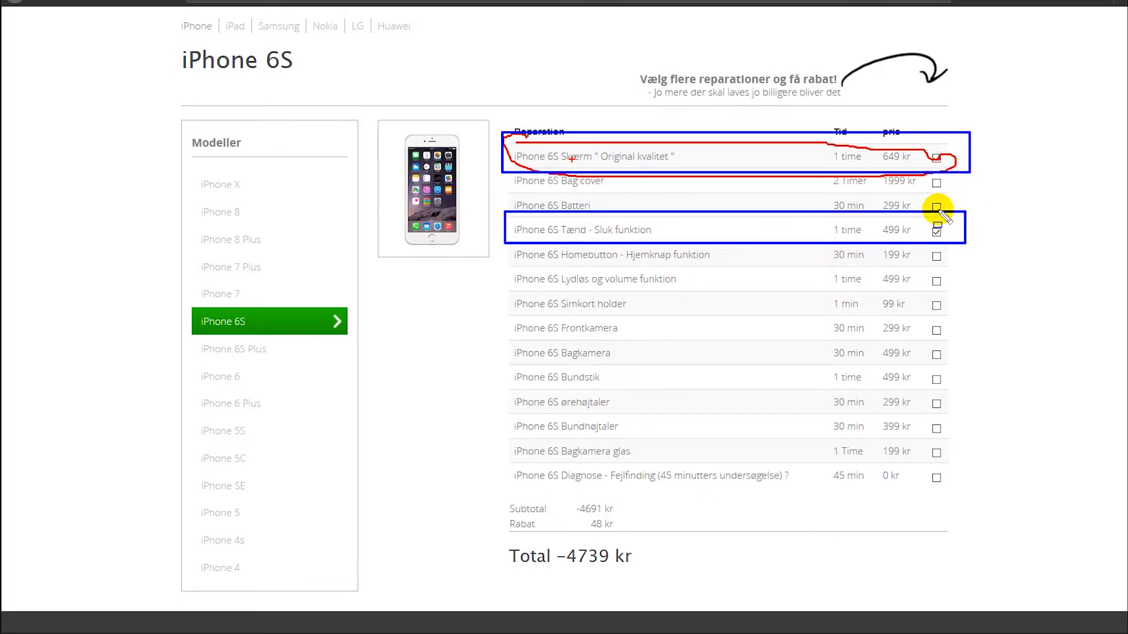
{"action": "key", "text": "Escape"}
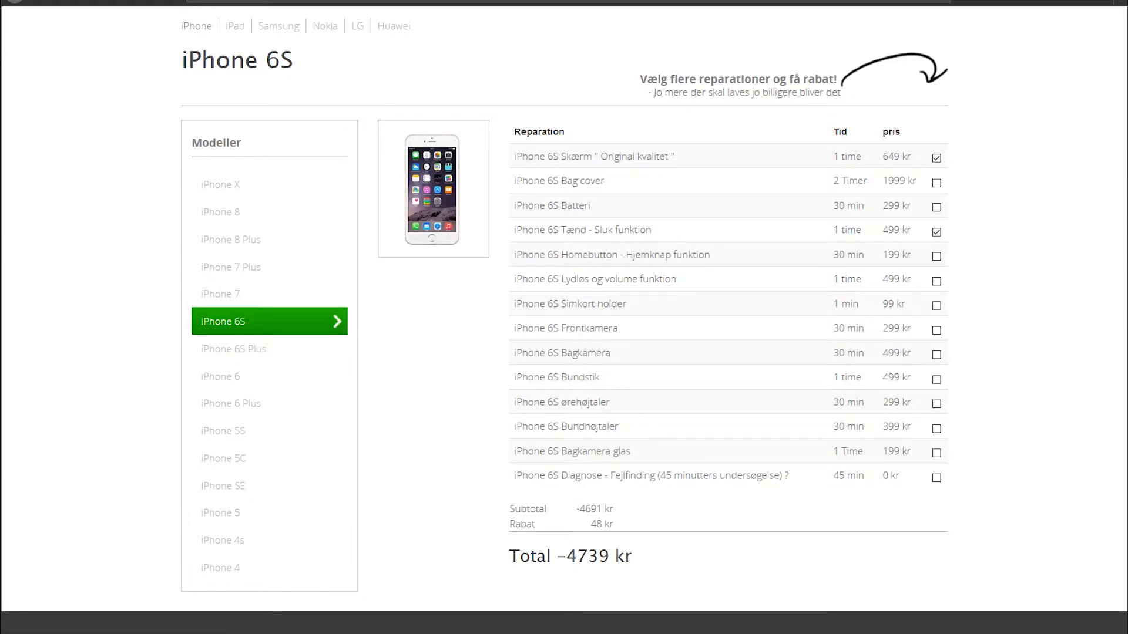
Check the subtotal on the reference page against the prices of the two ticked repairs
{"action": "double_click", "coordinate": [589, 509]}
{"action": "left_click", "coordinate": [579, 509]}
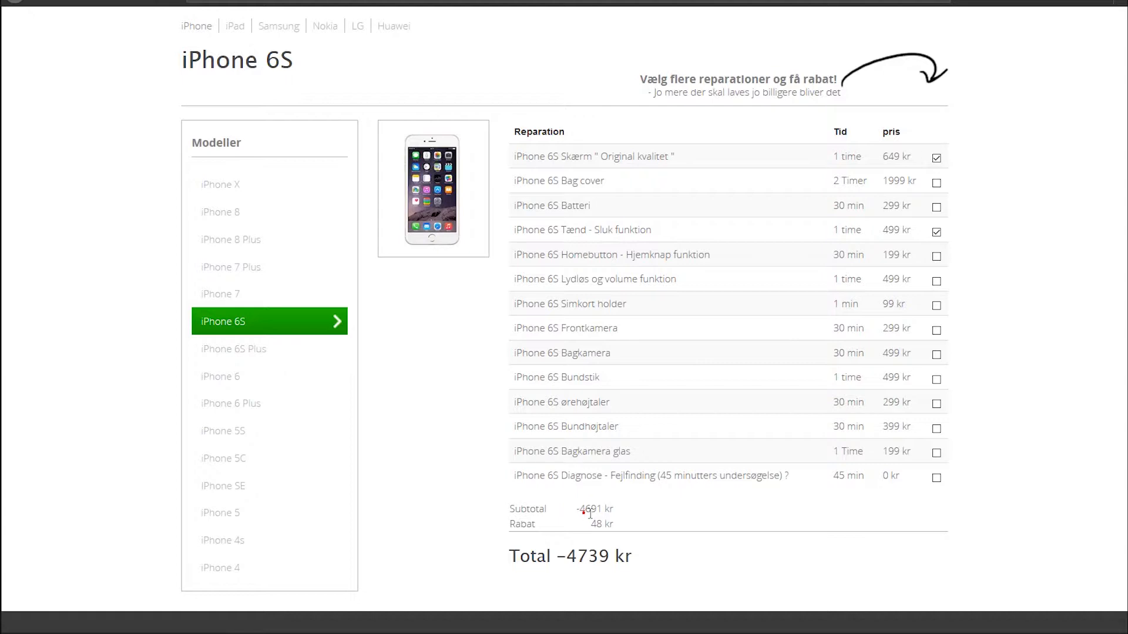
{"action": "left_click_drag", "start_coordinate": [601, 510], "coordinate": [580, 509]}
{"action": "double_click", "coordinate": [890, 231]}
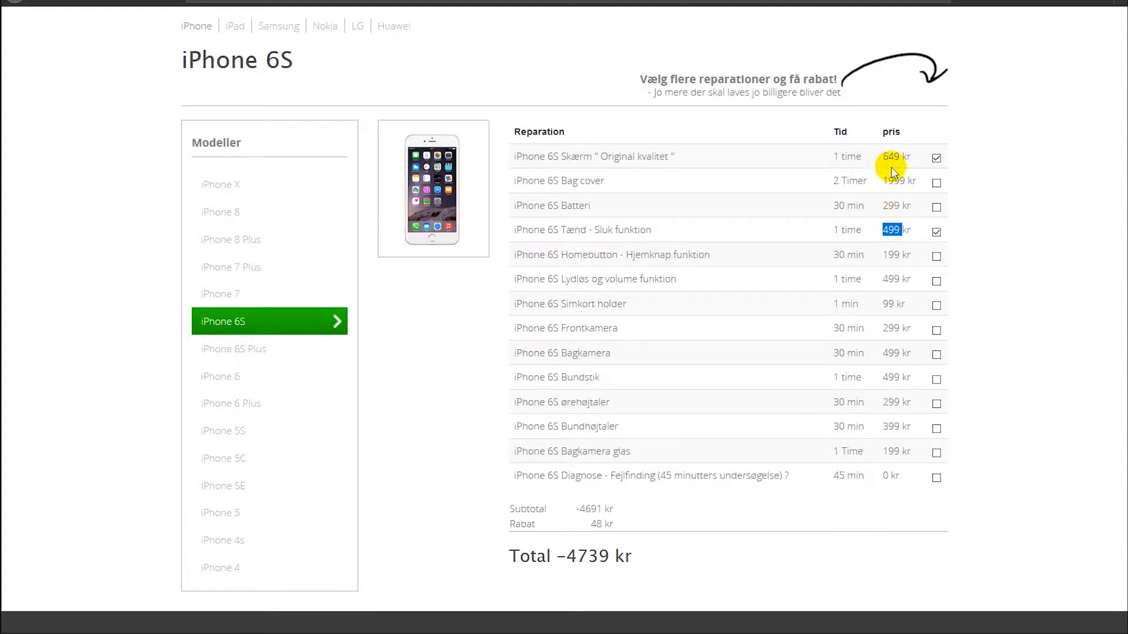
{"action": "left_click", "coordinate": [887, 230]}
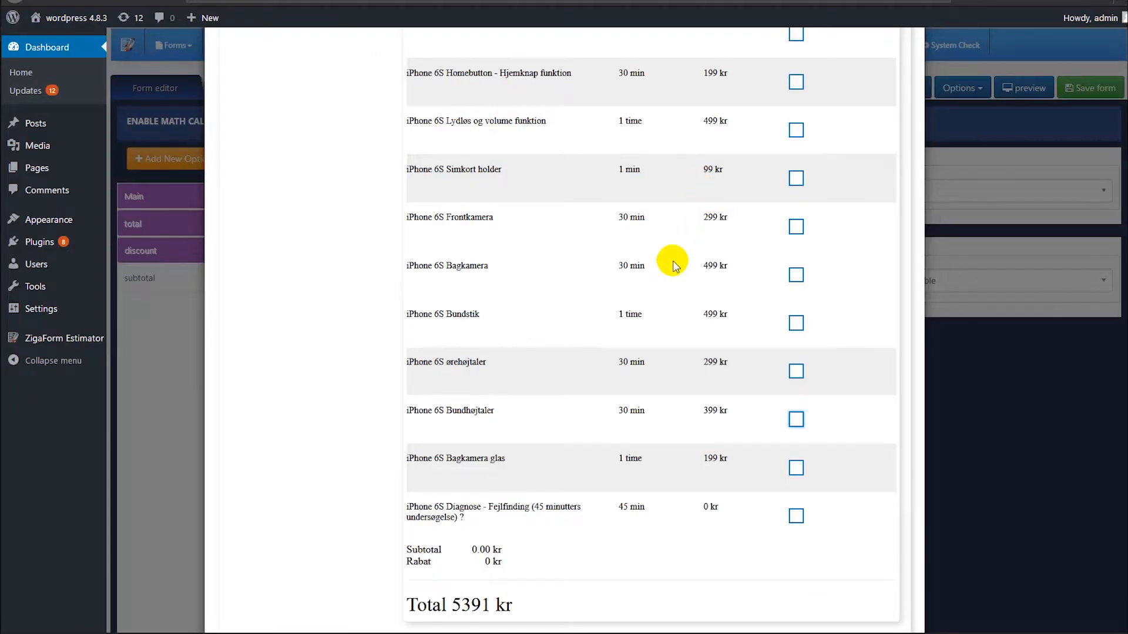
Tick the Skærm "Original kvalitet" and Tænd - Sluk funktion repairs in the form preview, check the subtotal, and close the preview
{"action": "scroll", "coordinate": [660, 345], "scroll_direction": "up", "scroll_amount": 5}
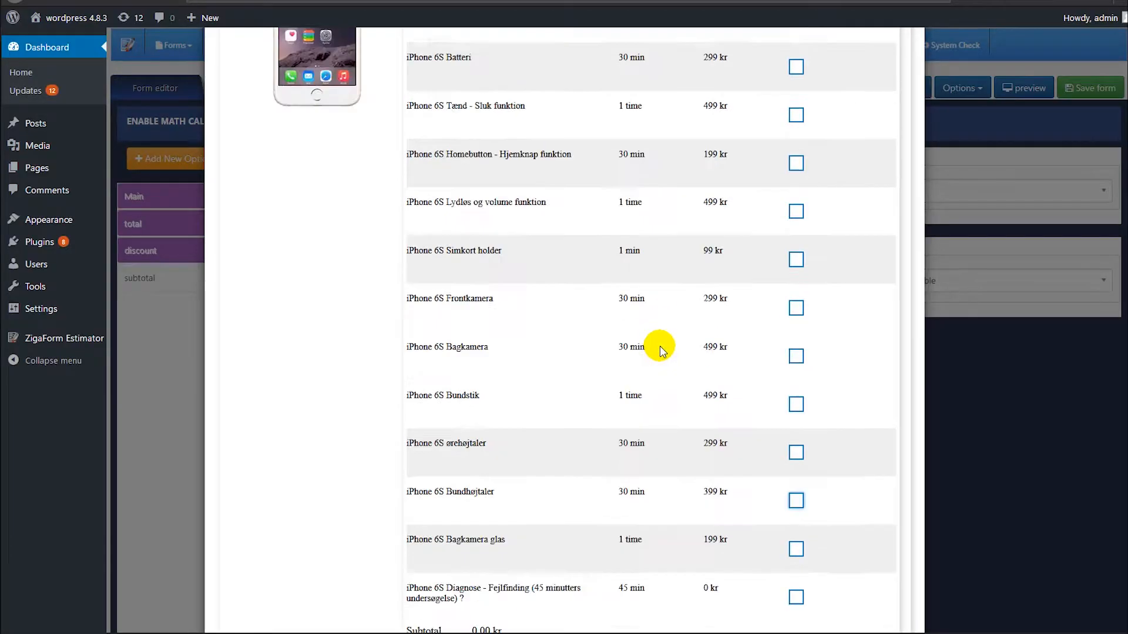
{"action": "scroll", "coordinate": [705, 253], "scroll_direction": "up", "scroll_amount": 1}
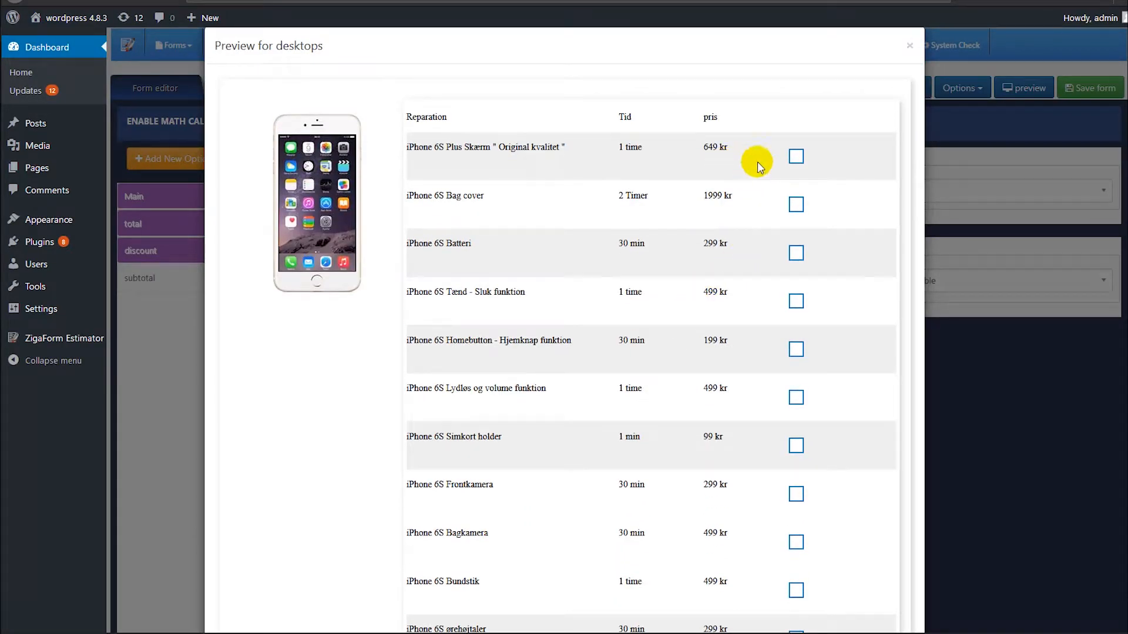
{"action": "left_click", "coordinate": [795, 157]}
{"action": "left_click", "coordinate": [796, 299]}
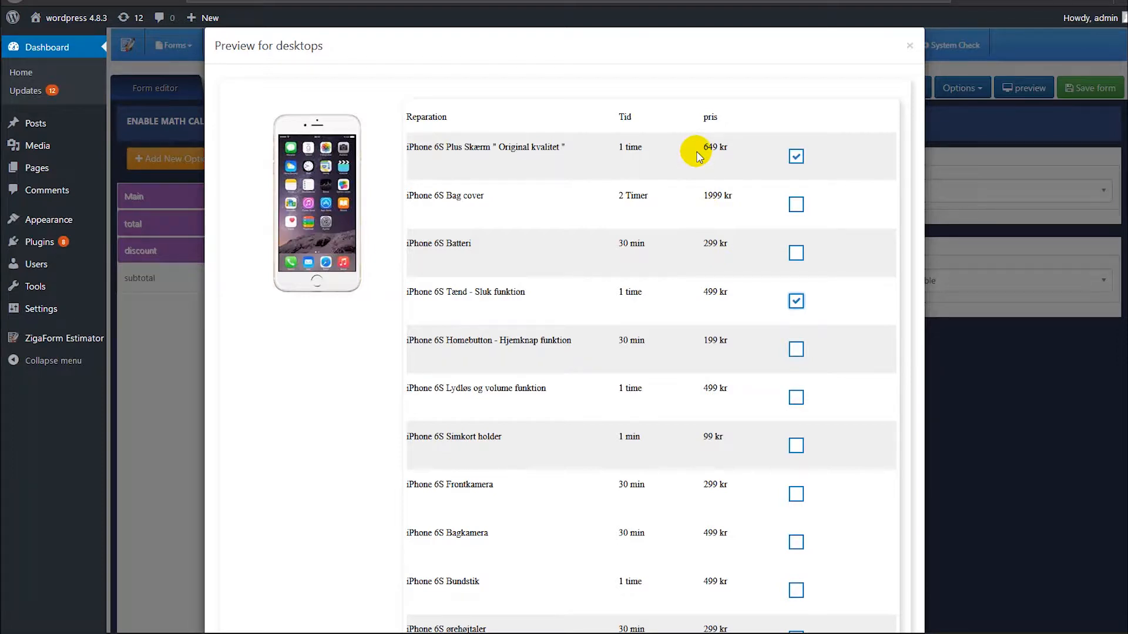
{"action": "scroll", "coordinate": [699, 156], "scroll_direction": "down", "scroll_amount": 7}
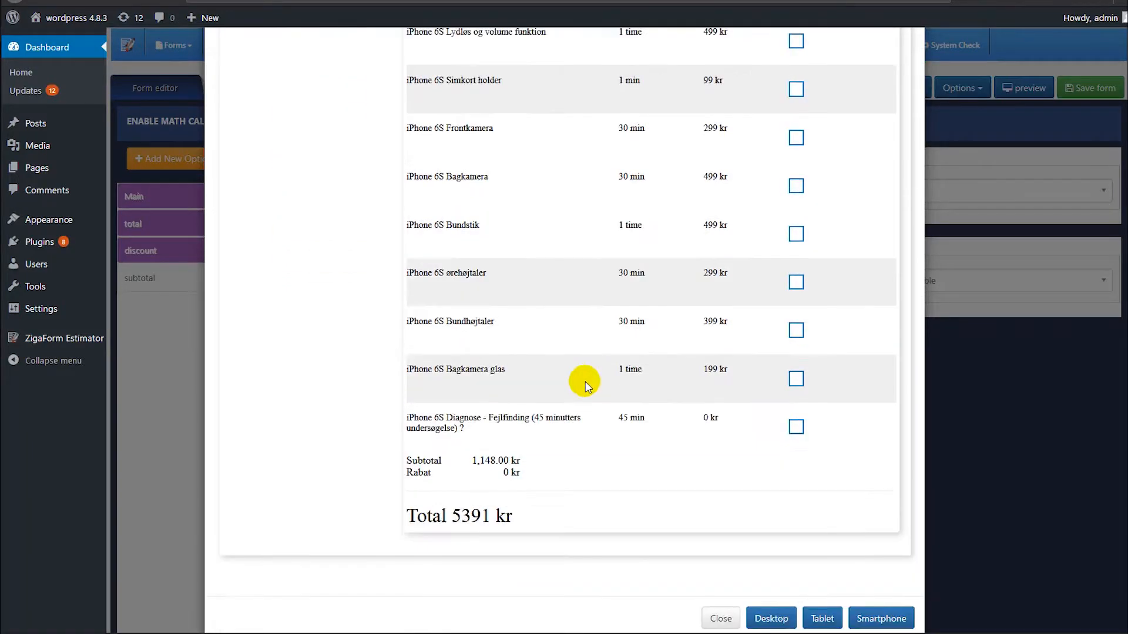
{"action": "left_click_drag", "start_coordinate": [472, 435], "coordinate": [520, 438]}
{"action": "left_click", "coordinate": [536, 449]}
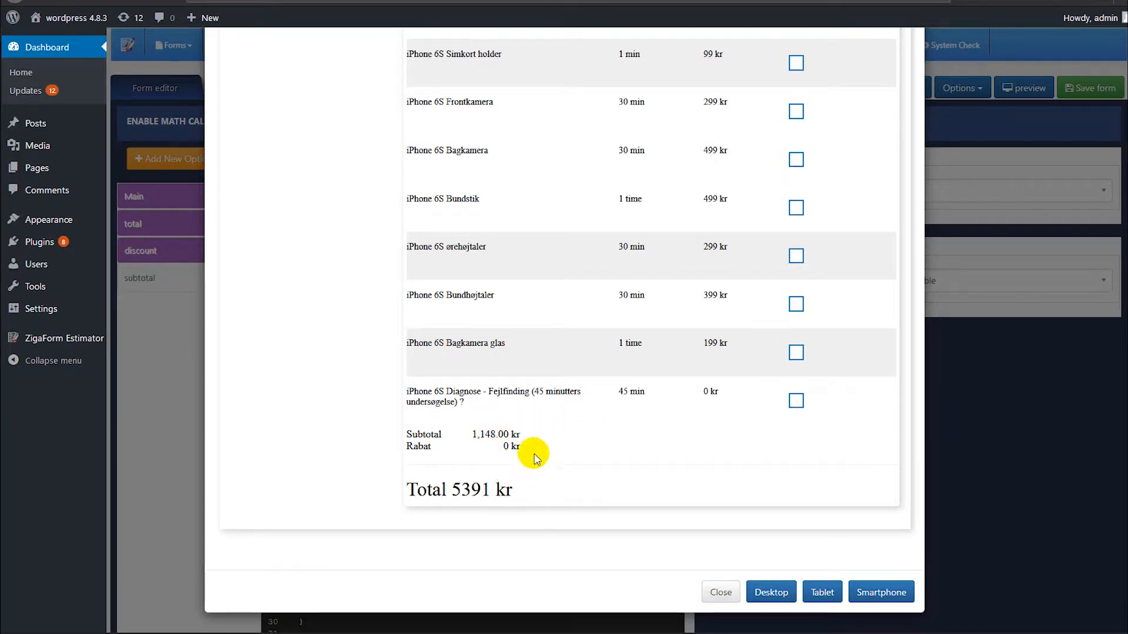
{"action": "left_click", "coordinate": [726, 593]}
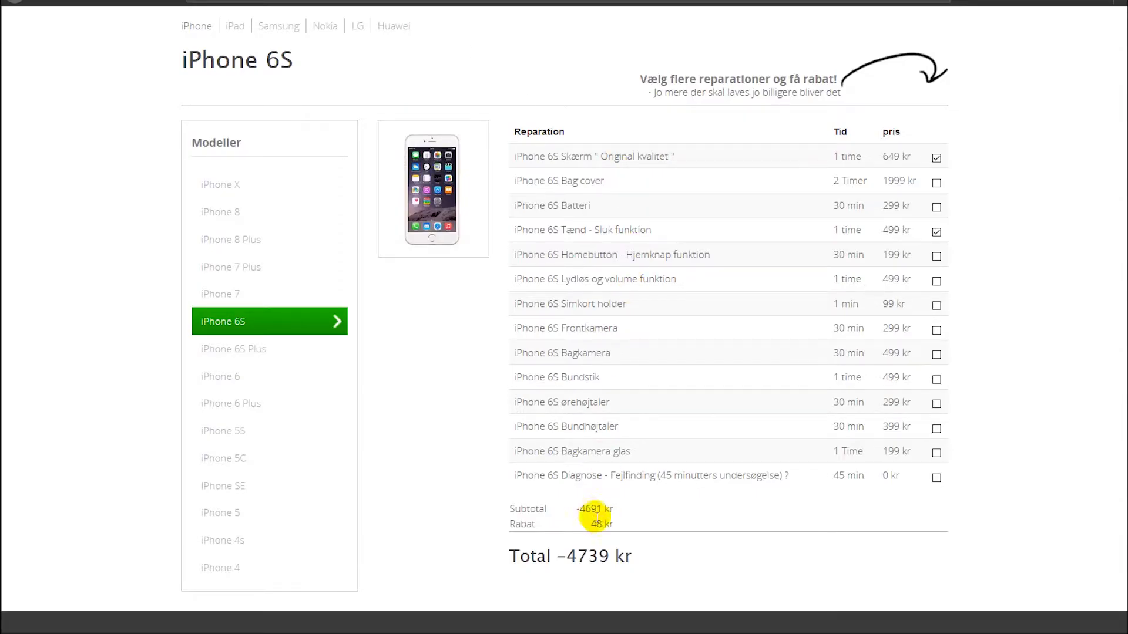
Return to the reference iPhone 6S page and examine its subtotal amount for comparison with the form
{"action": "left_click", "coordinate": [582, 509]}
{"action": "left_click_drag", "start_coordinate": [580, 508], "coordinate": [604, 509]}
{"action": "left_click", "coordinate": [604, 509]}
{"action": "left_click", "coordinate": [580, 509]}
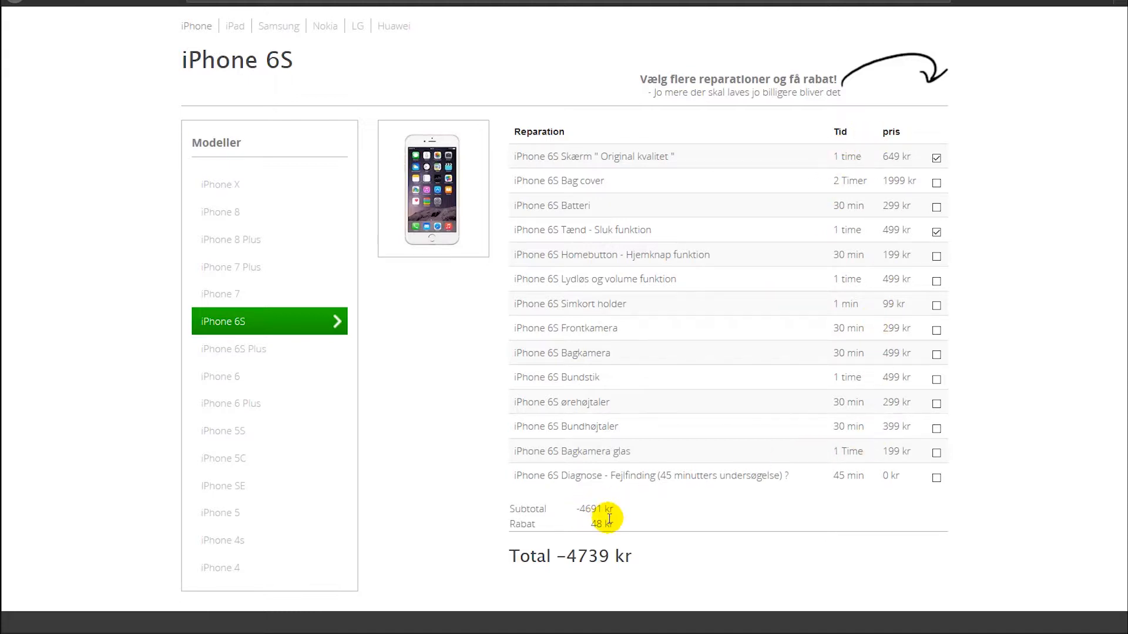
{"action": "left_click_drag", "start_coordinate": [612, 508], "coordinate": [612, 509]}
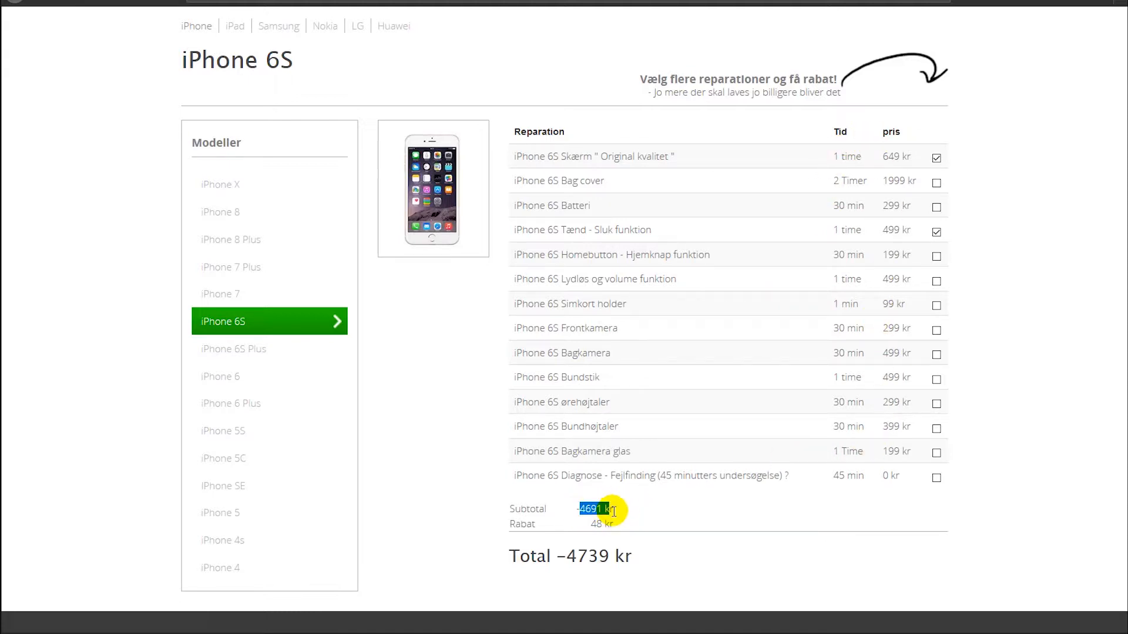
{"action": "left_click", "coordinate": [600, 507]}
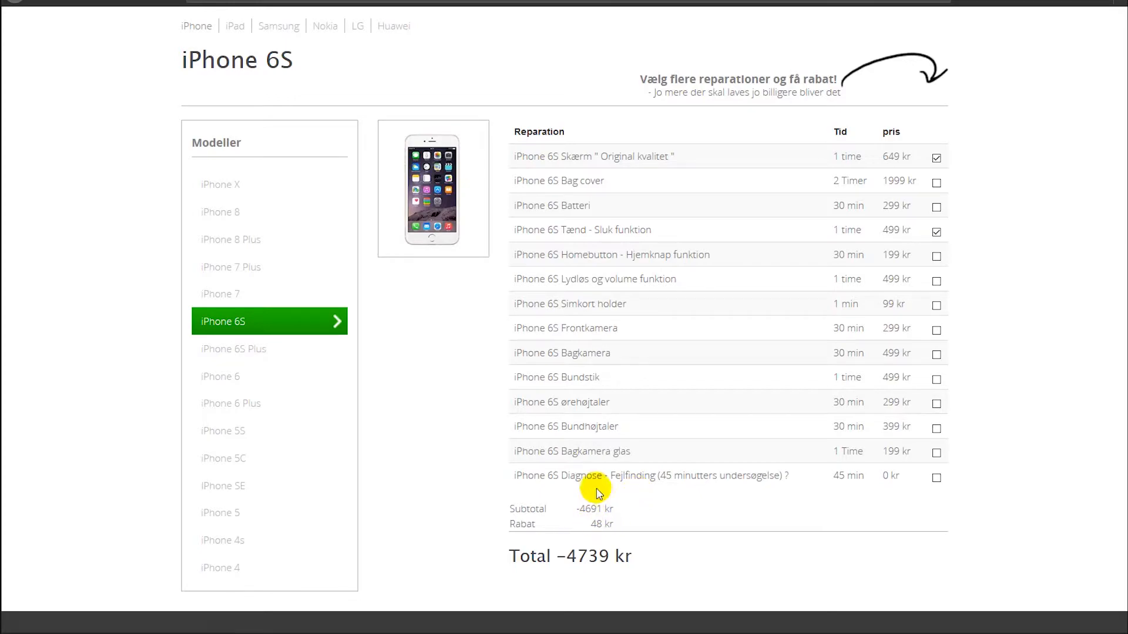
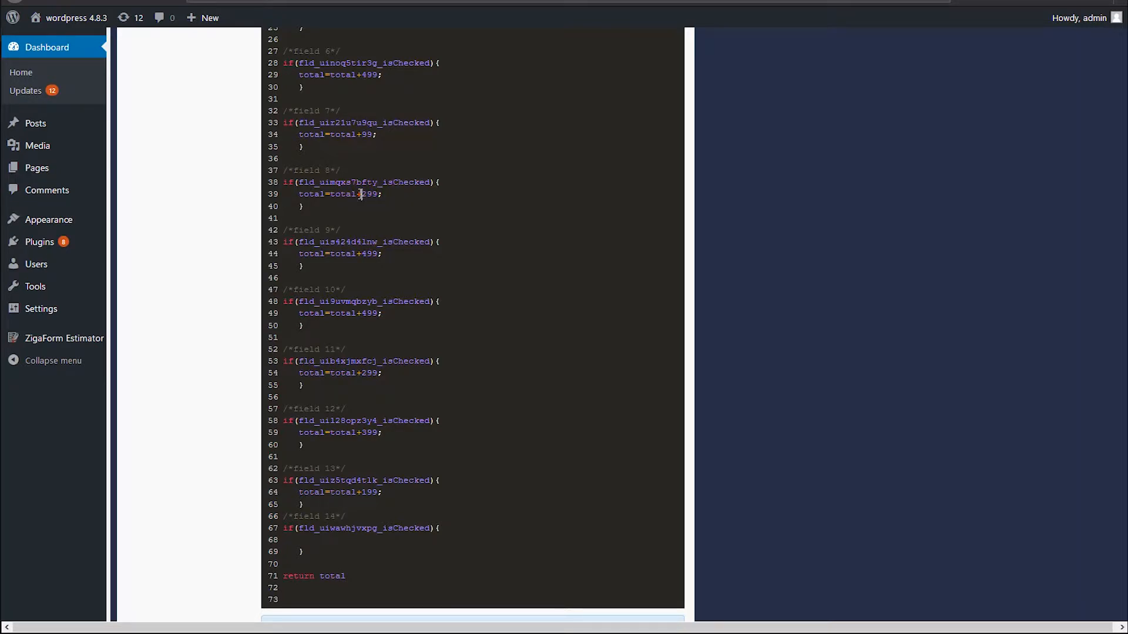
Duplicate the "field 1 and field 4" discount block below the original in the discount variable's code
{"action": "scroll", "coordinate": [282, 235], "scroll_direction": "up", "scroll_amount": 9}
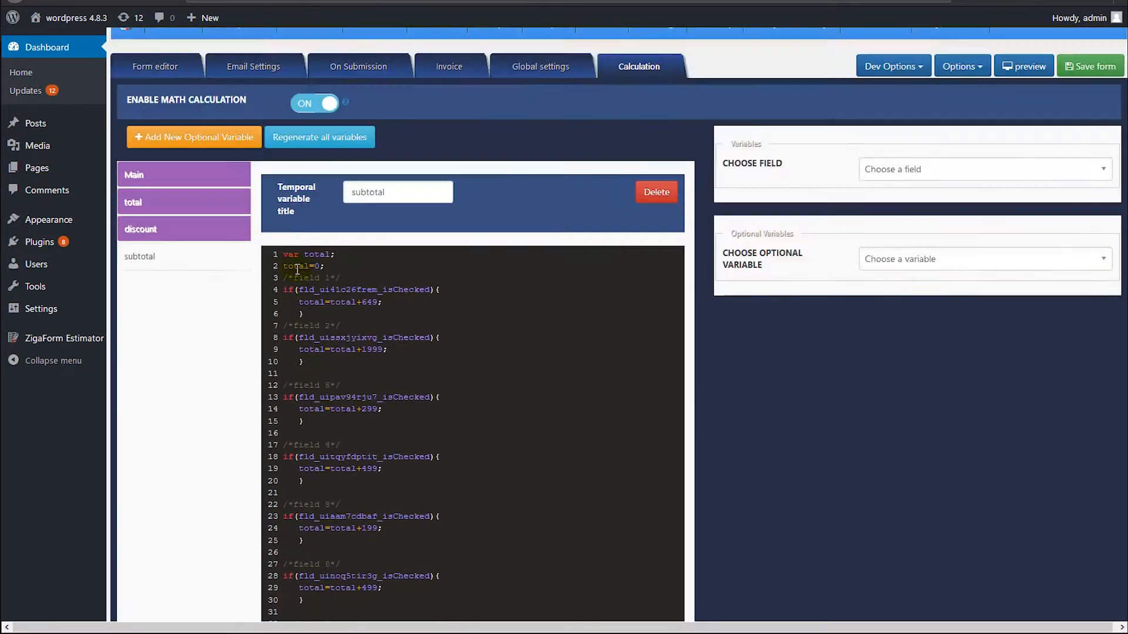
{"action": "scroll", "coordinate": [297, 269], "scroll_direction": "up", "scroll_amount": 1}
{"action": "left_click", "coordinate": [175, 244]}
{"action": "left_click_drag", "start_coordinate": [327, 340], "coordinate": [276, 308]}
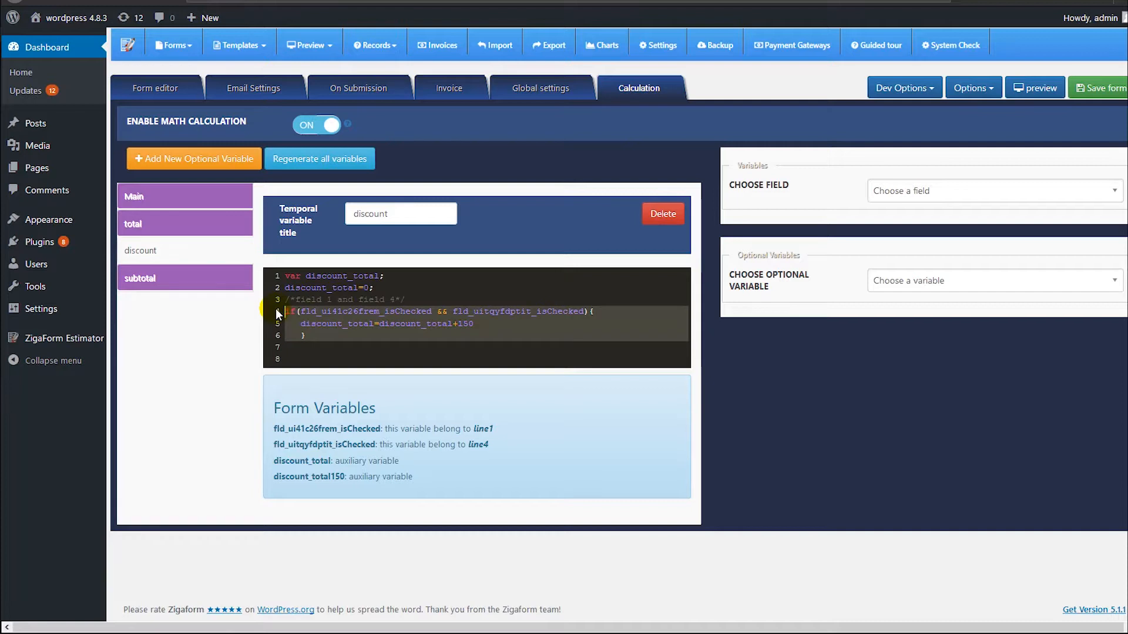
{"action": "left_click", "coordinate": [333, 347]}
{"action": "key", "text": "shift+Up"}
{"action": "key", "text": "shift+Up"}
{"action": "key", "text": "shift+Up"}
{"action": "key", "text": "shift+Up"}
{"action": "key", "text": "ctrl+c"}
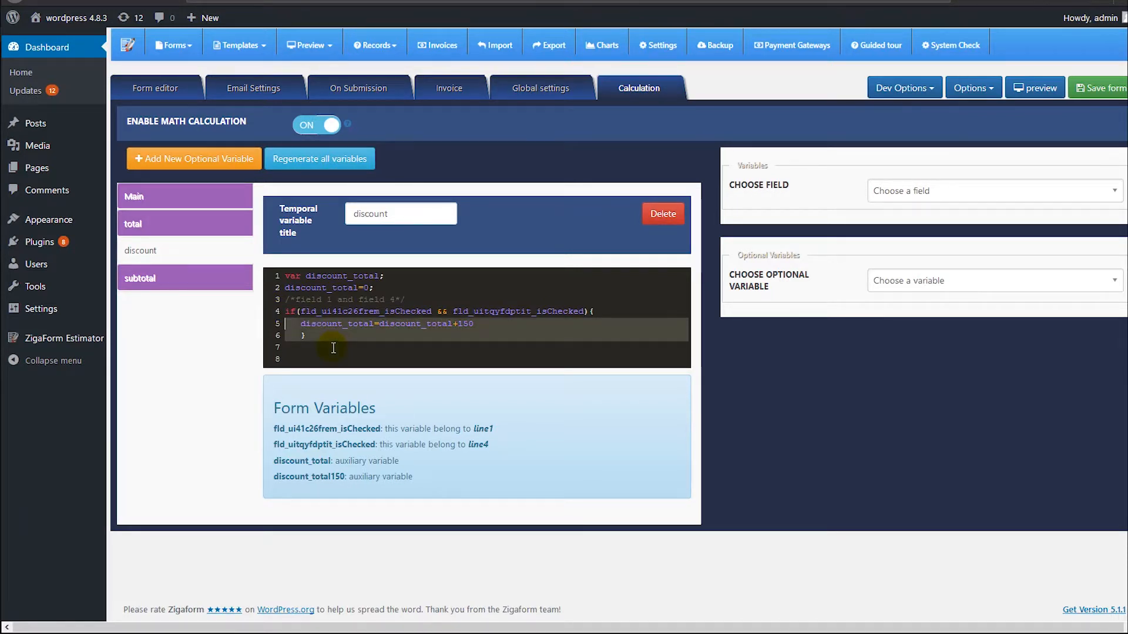
{"action": "left_click", "coordinate": [333, 348]}
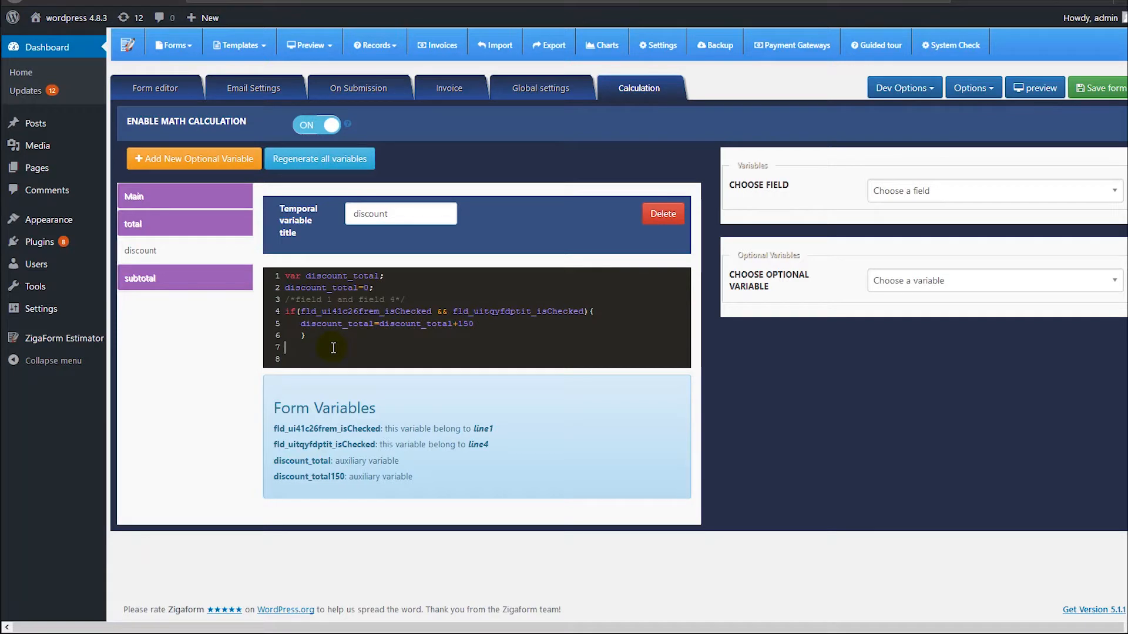
{"action": "key", "text": "Return"}
{"action": "key", "text": "ctrl+v"}
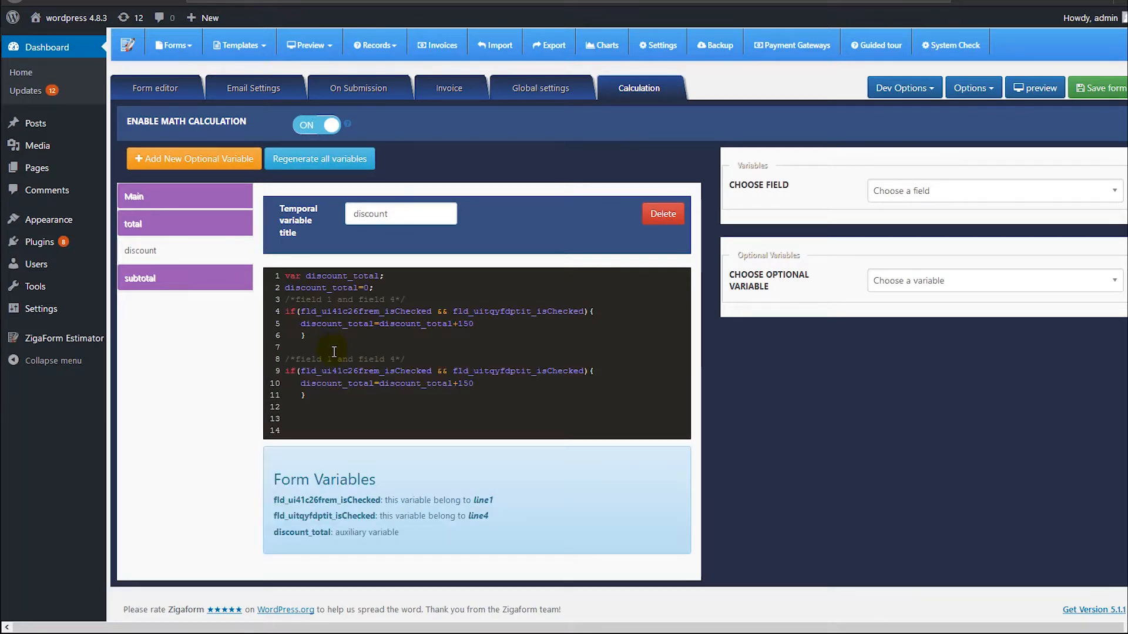
Relabel the copied block's comment "field 8 and field 9" and replace its first condition with line8's "Field is Checked" variable
{"action": "double_click", "coordinate": [330, 359]}
{"action": "type", "text": "2"}
{"action": "left_click", "coordinate": [917, 191]}
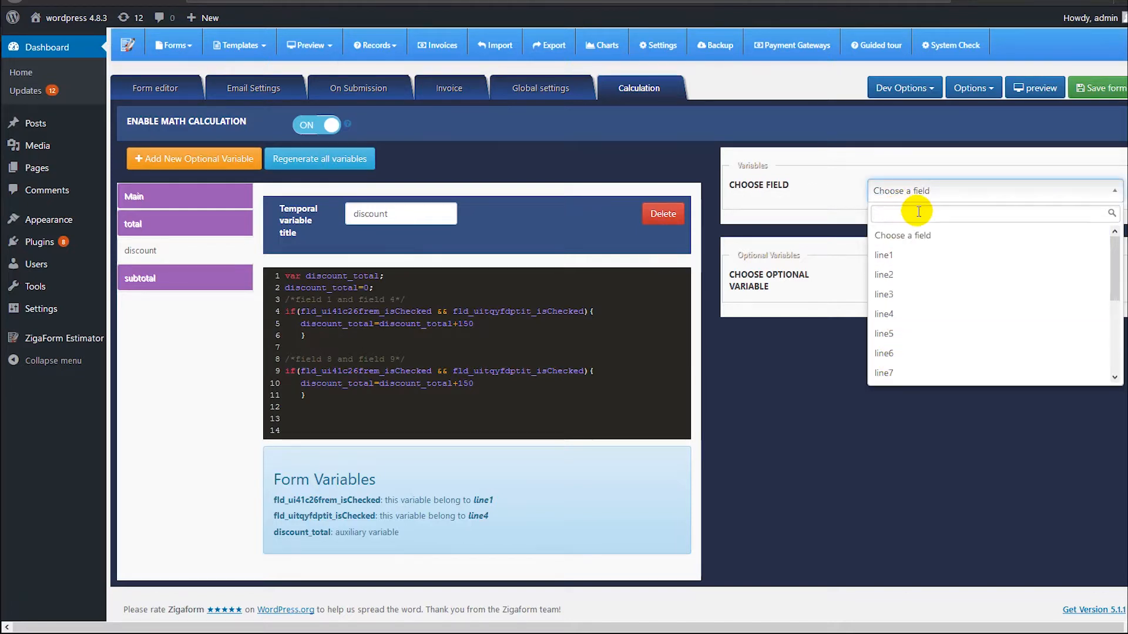
{"action": "type", "text": "line"}
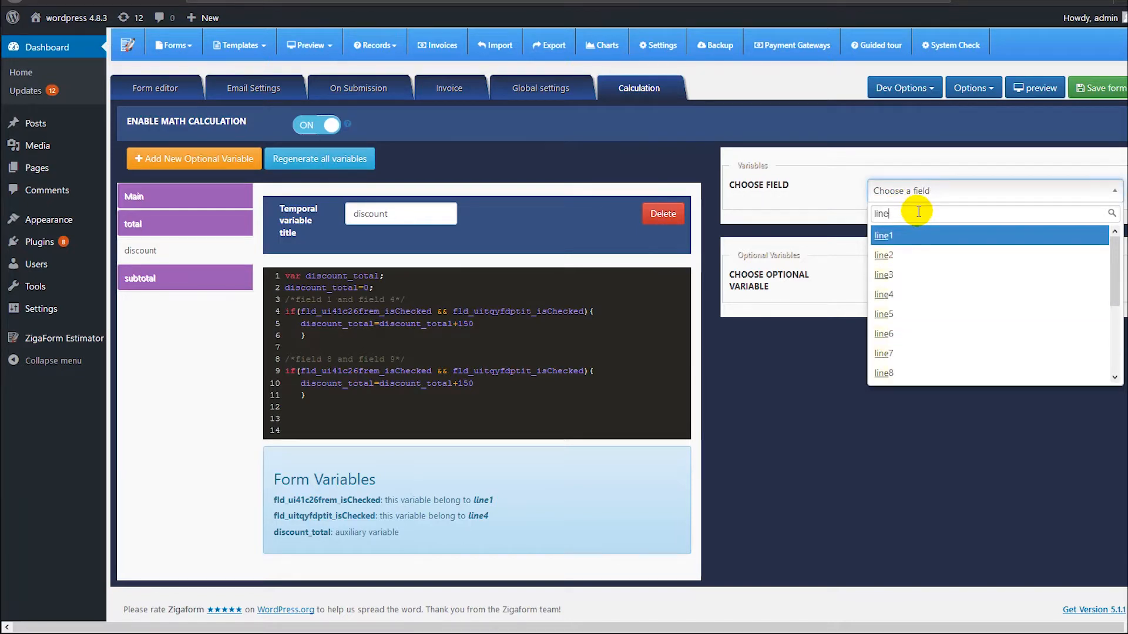
{"action": "type", "text": "8"}
{"action": "left_click", "coordinate": [918, 235]}
{"action": "left_click", "coordinate": [918, 235]}
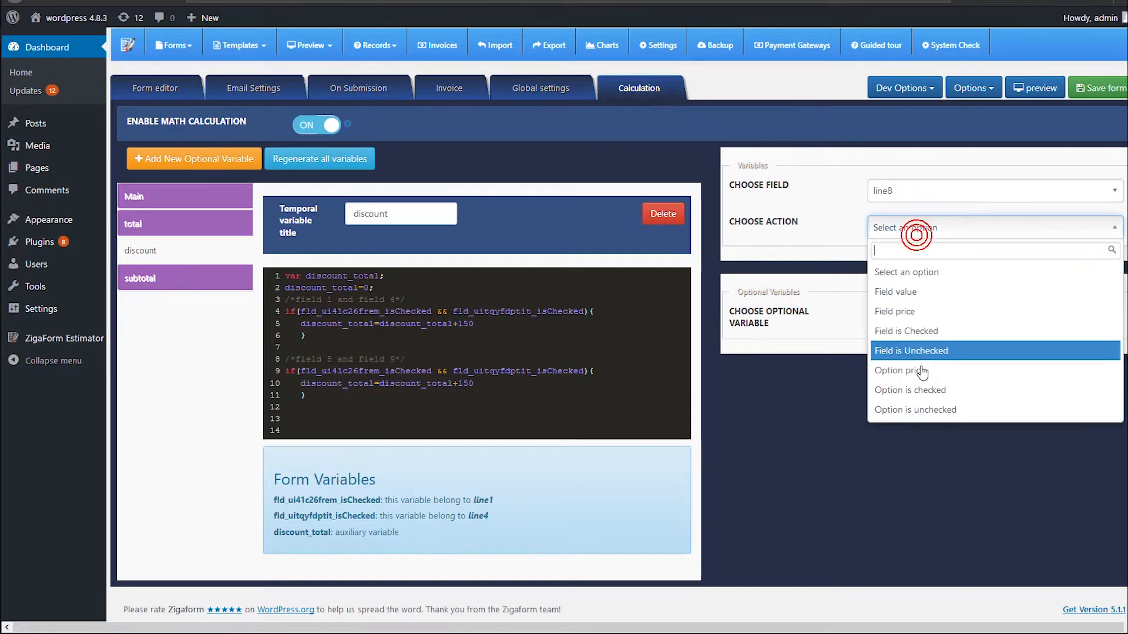
{"action": "left_click", "coordinate": [913, 331]}
{"action": "left_click", "coordinate": [808, 294]}
{"action": "key", "text": "ctrl+c"}
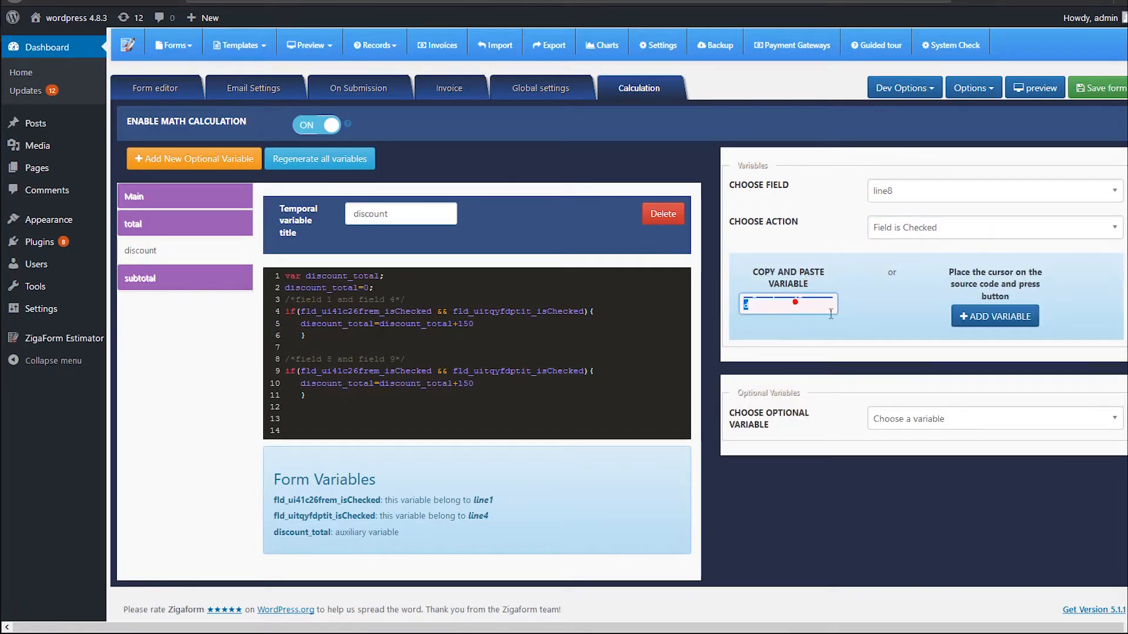
{"action": "left_click_drag", "start_coordinate": [432, 372], "coordinate": [306, 371]}
{"action": "key", "text": "ctrl+v"}
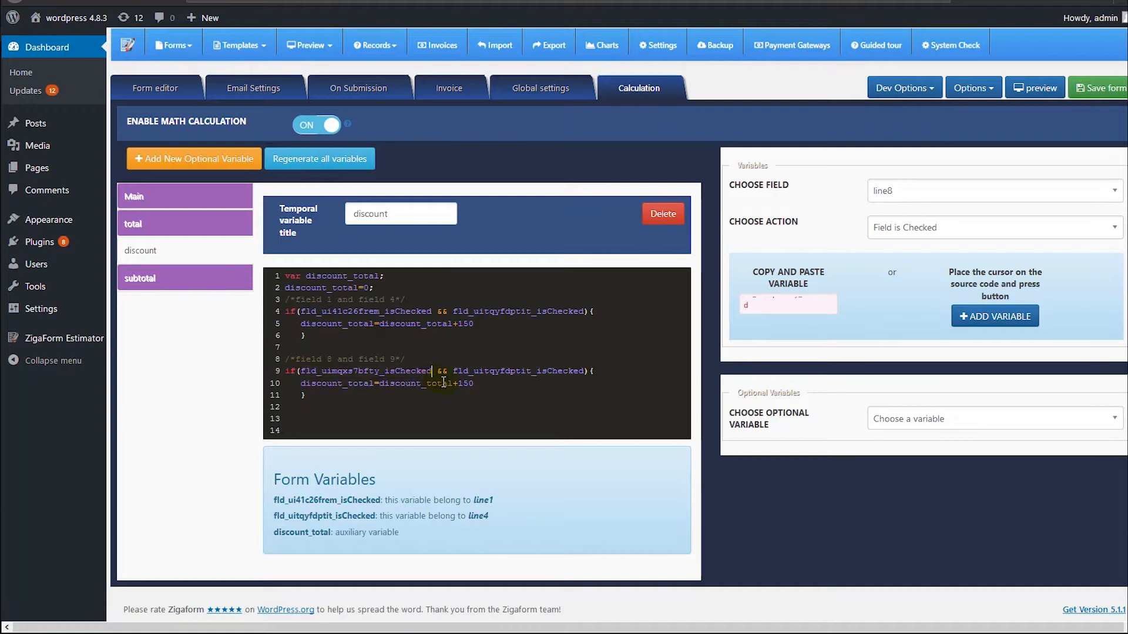
Replace the copied block's second condition with line9's "Field is Checked" variable and set its discount amount to 200
{"action": "left_click", "coordinate": [898, 198]}
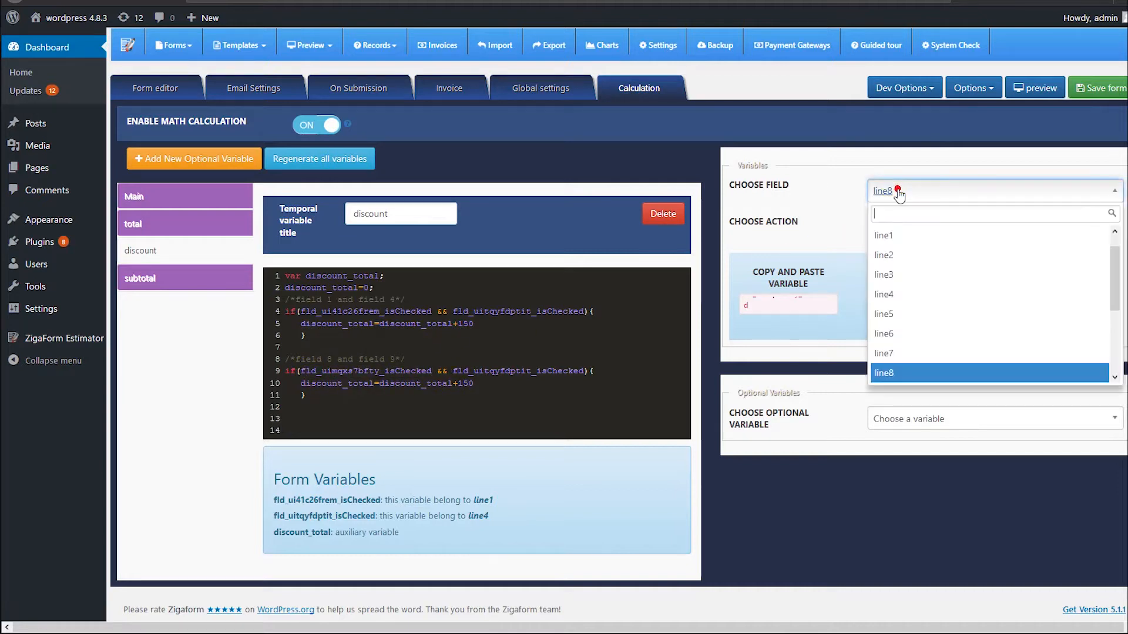
{"action": "type", "text": "line9"}
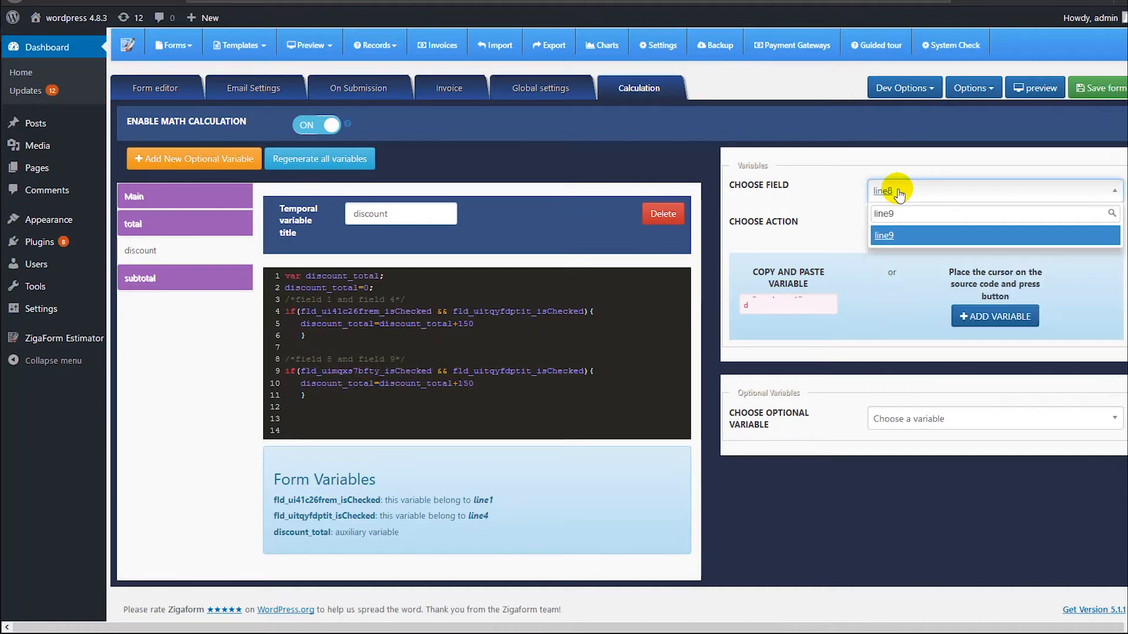
{"action": "left_click", "coordinate": [908, 235]}
{"action": "left_click", "coordinate": [909, 235]}
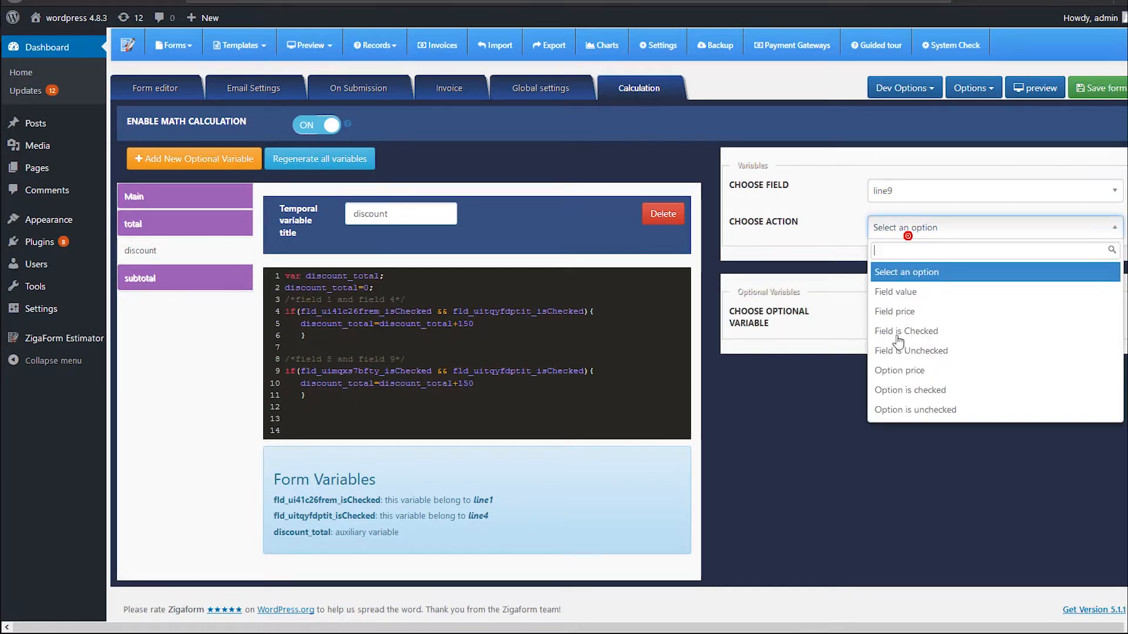
{"action": "left_click", "coordinate": [911, 327]}
{"action": "left_click", "coordinate": [784, 310]}
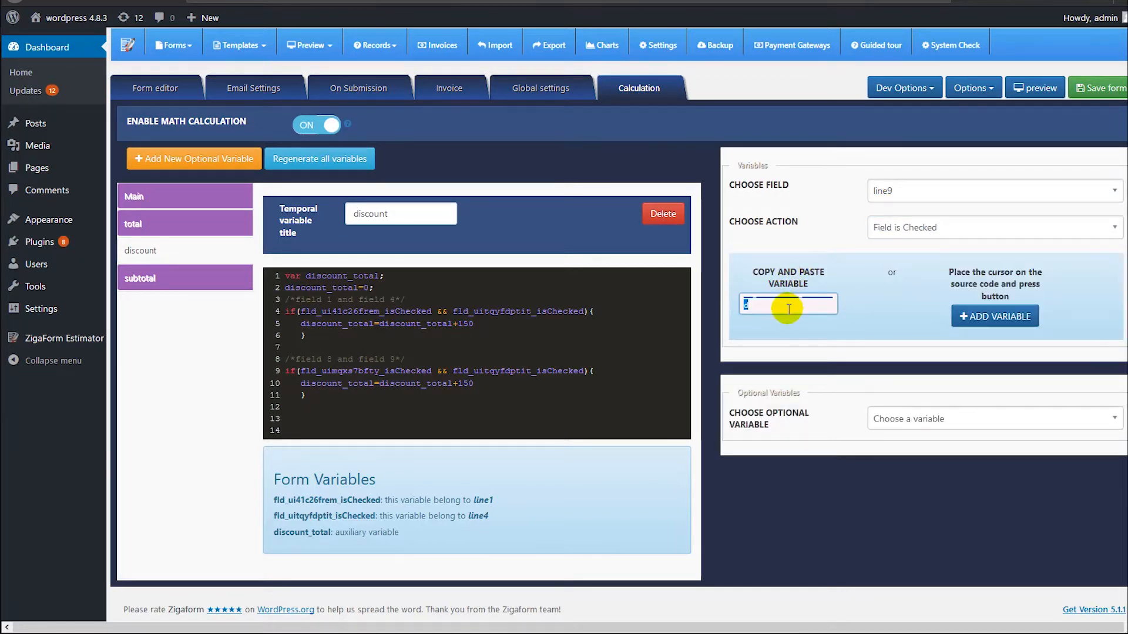
{"action": "left_click_drag", "start_coordinate": [456, 374], "coordinate": [586, 374]}
{"action": "type", "text": "fld_uis424d4lnw_isChecked"}
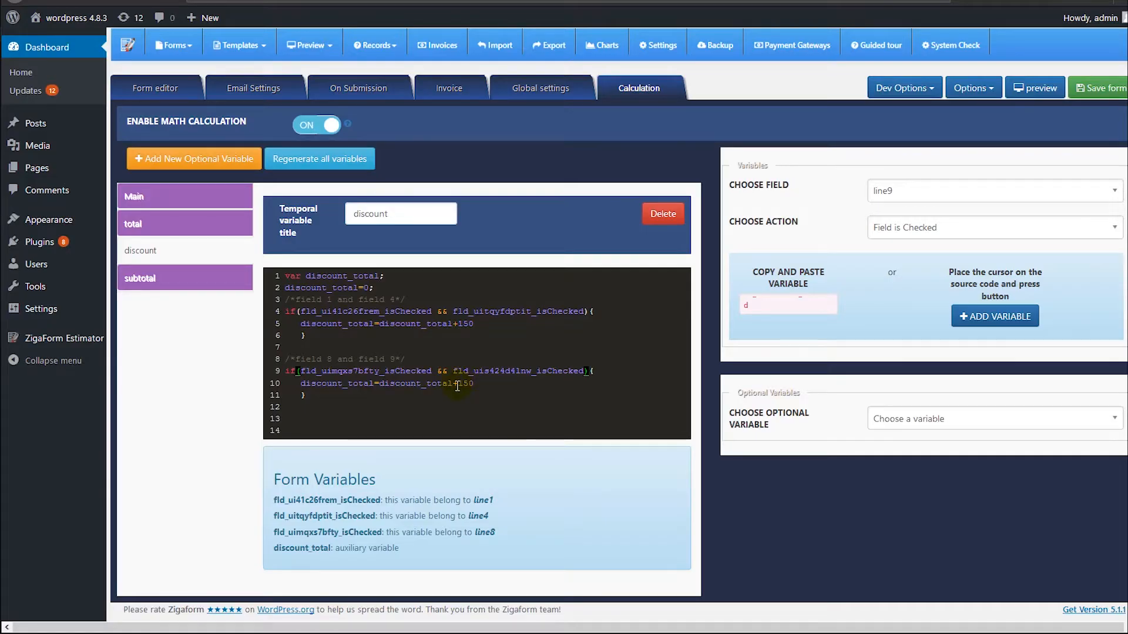
{"action": "left_click_drag", "start_coordinate": [458, 384], "coordinate": [492, 386]}
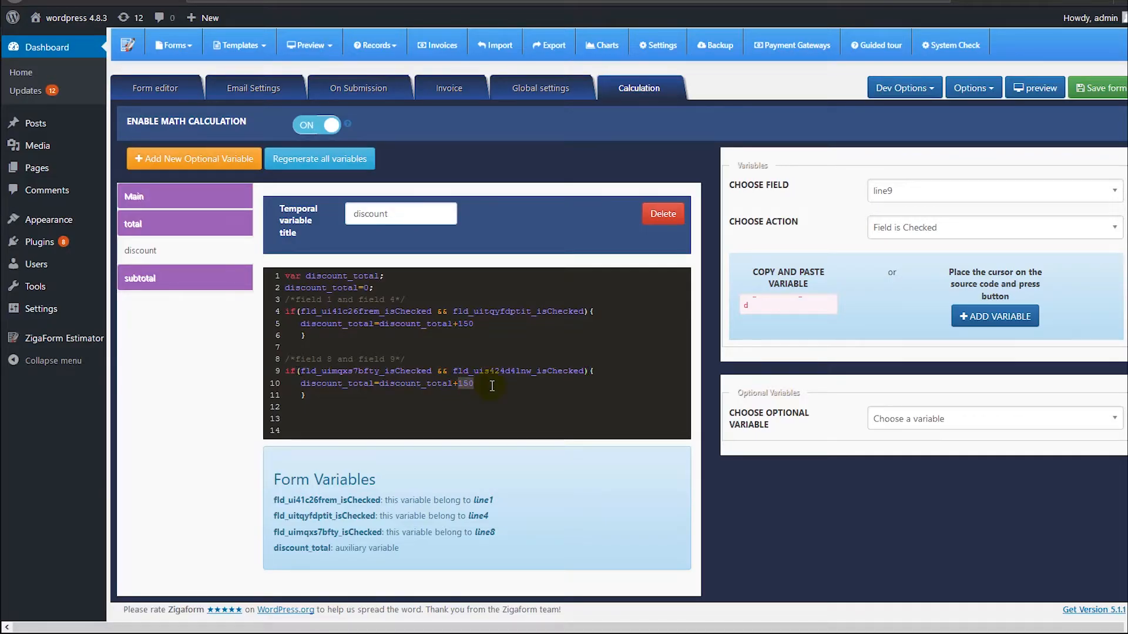
{"action": "type", "text": "200"}
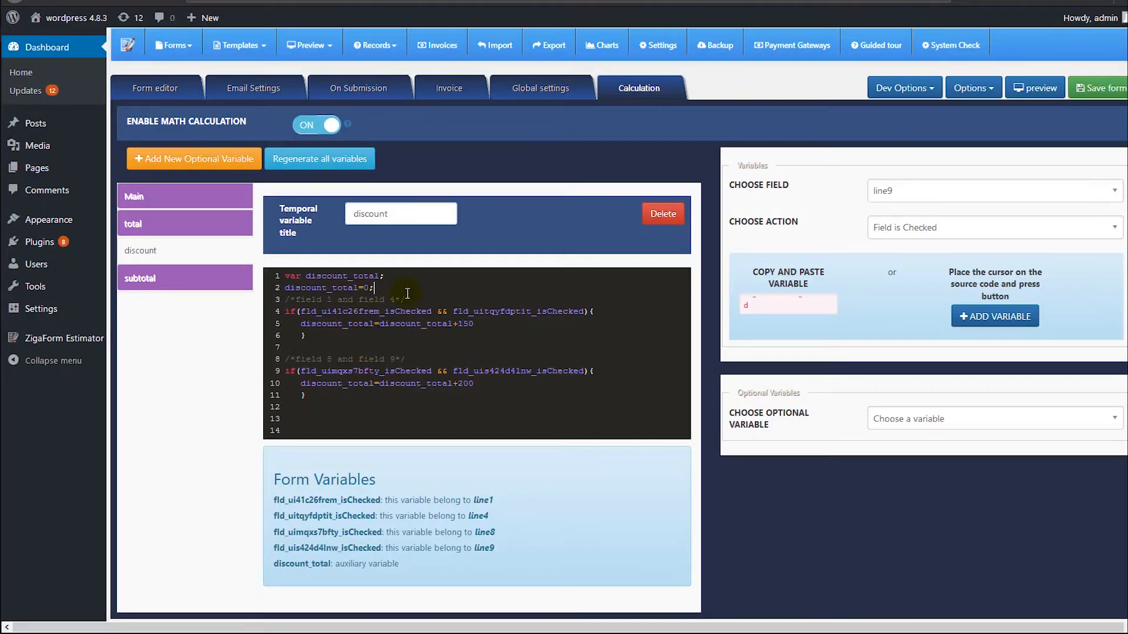
Begin the declaration "var total_value=" below discount_total=0; in the discount code, and look at the subtotal variable's code
{"action": "key", "text": "Return"}
{"action": "key", "text": "Return"}
{"action": "type", "text": "var "}
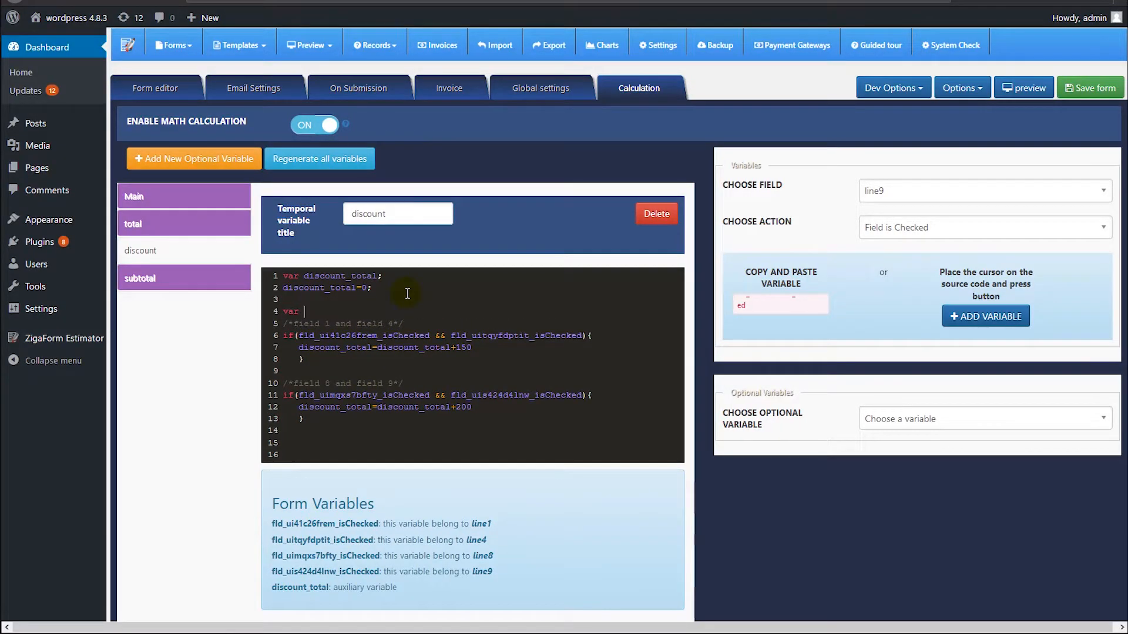
{"action": "type", "text": "total_value="}
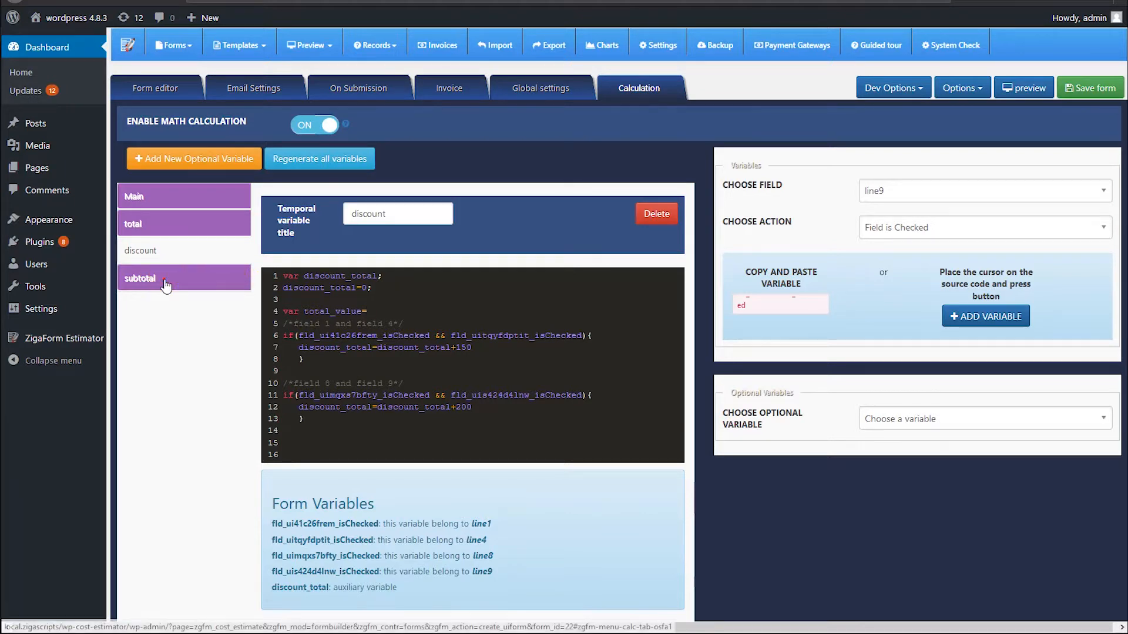
{"action": "left_click", "coordinate": [202, 281]}
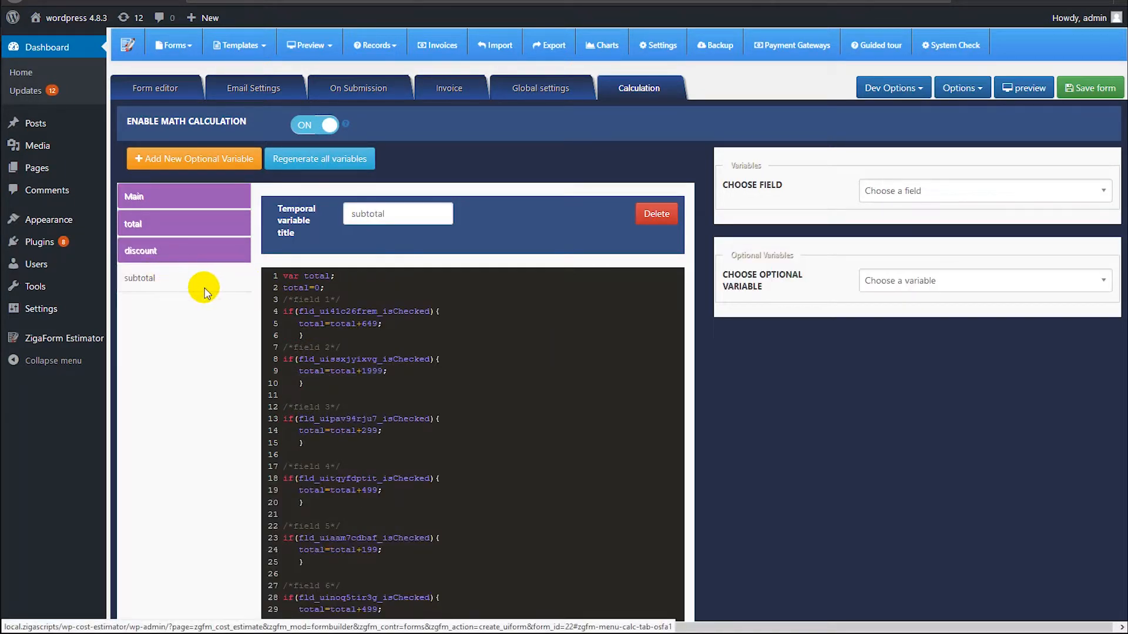
{"action": "left_click", "coordinate": [172, 259]}
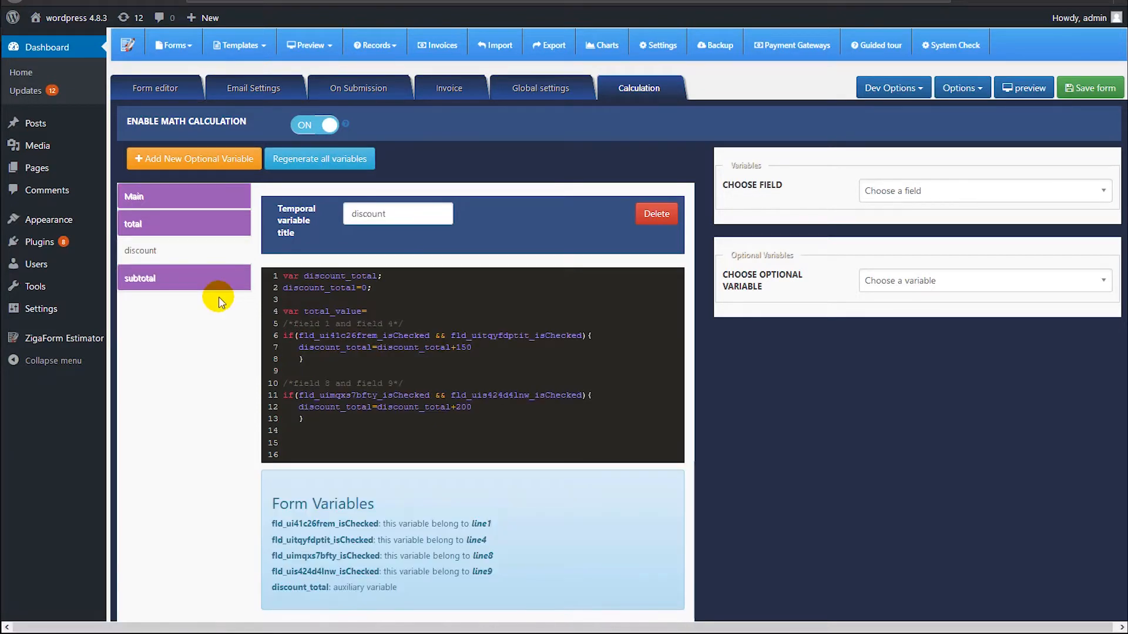
Complete the total_value declaration with the subtotal optional variable fldopt_osfa1 and a closing semicolon
{"action": "left_click_drag", "start_coordinate": [793, 254], "coordinate": [730, 255]}
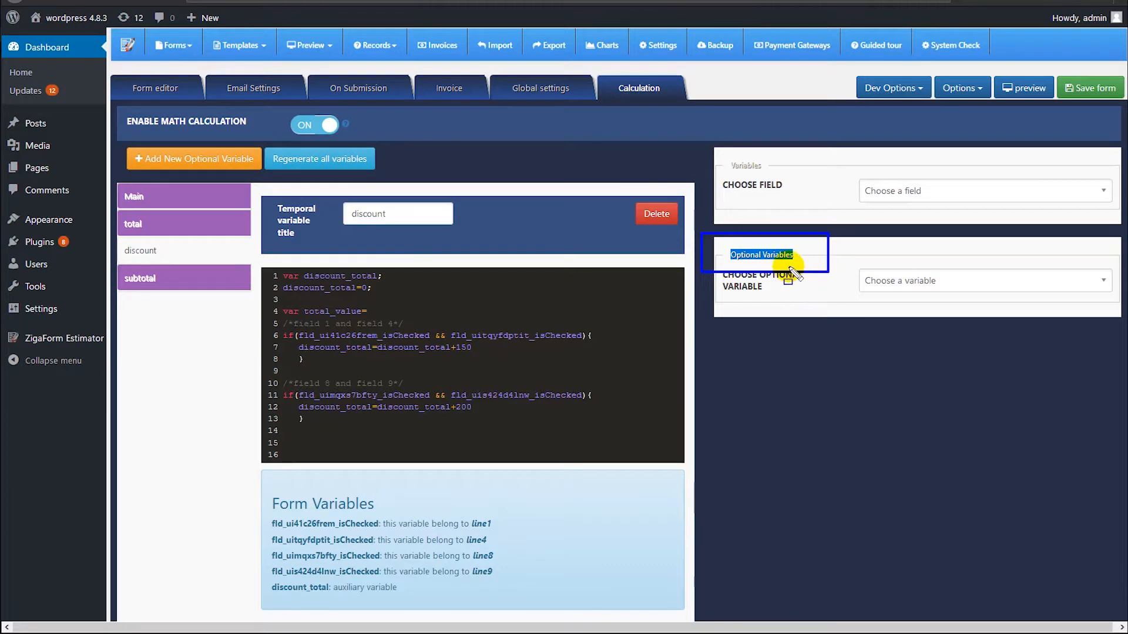
{"action": "left_click", "coordinate": [915, 282]}
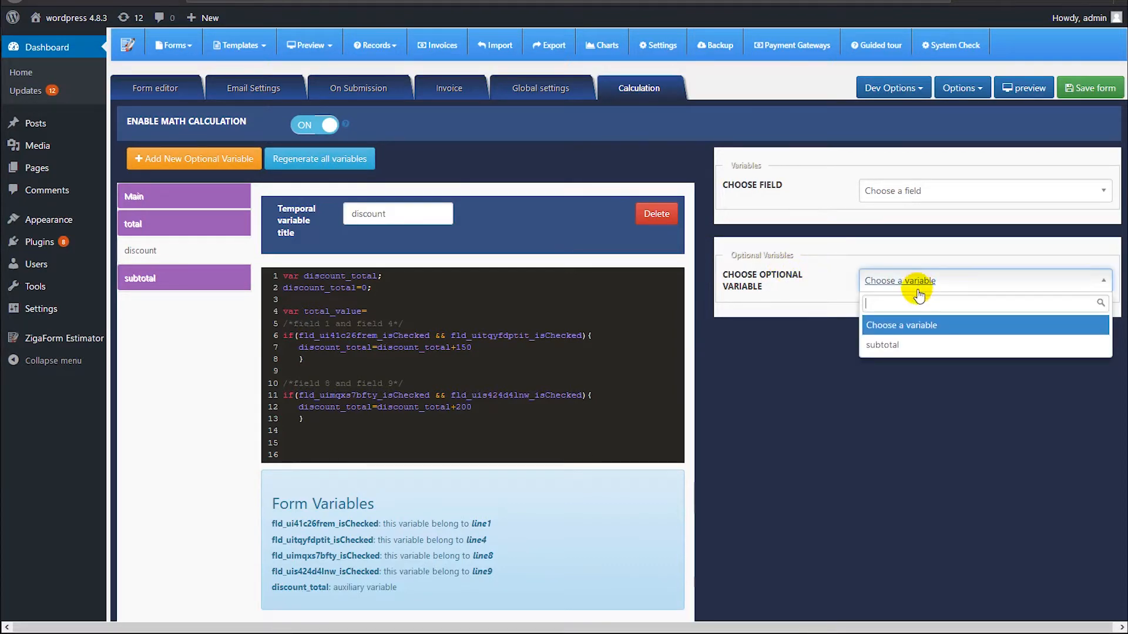
{"action": "left_click", "coordinate": [896, 346]}
{"action": "double_click", "coordinate": [775, 346]}
{"action": "key", "text": "ctrl+c"}
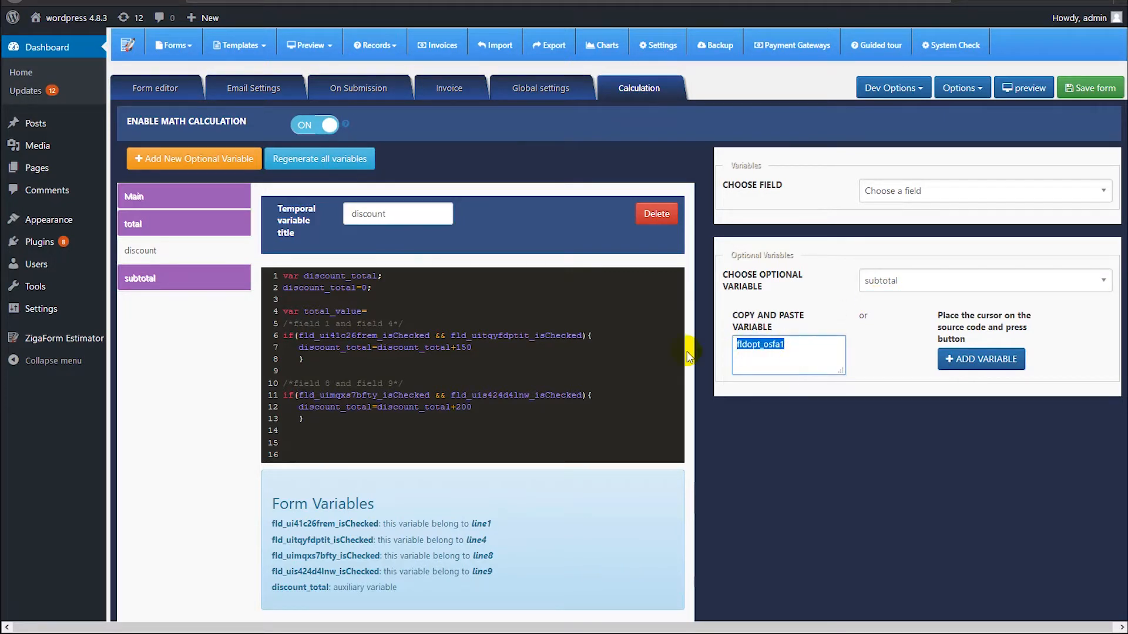
{"action": "left_click", "coordinate": [381, 313]}
{"action": "key", "text": "ctrl+v"}
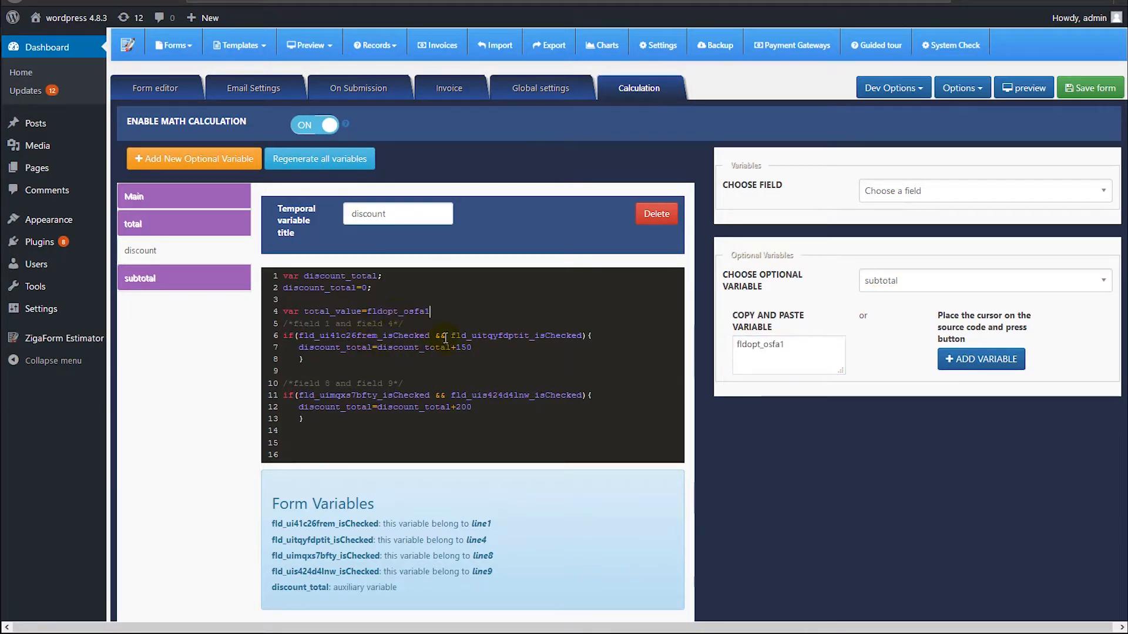
{"action": "type", "text": ";"}
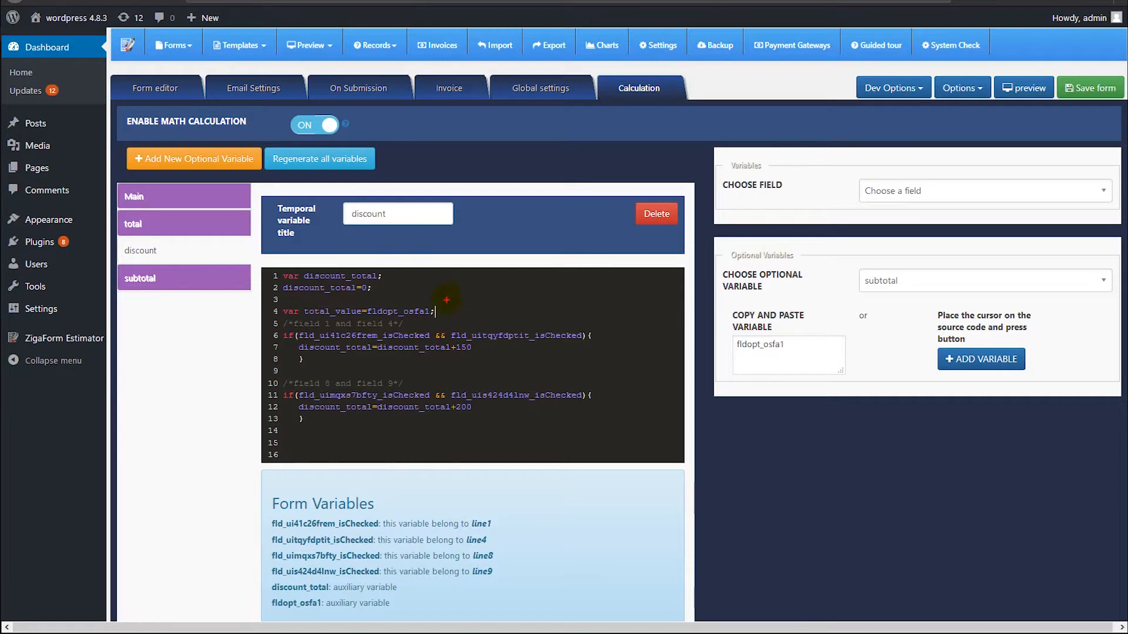
{"action": "mouse_move", "coordinate": [443, 302]}
{"action": "left_mouse_down"}
{"action": "mouse_move", "coordinate": [281, 304]}
{"action": "mouse_move", "coordinate": [417, 324]}
{"action": "left_mouse_up"}
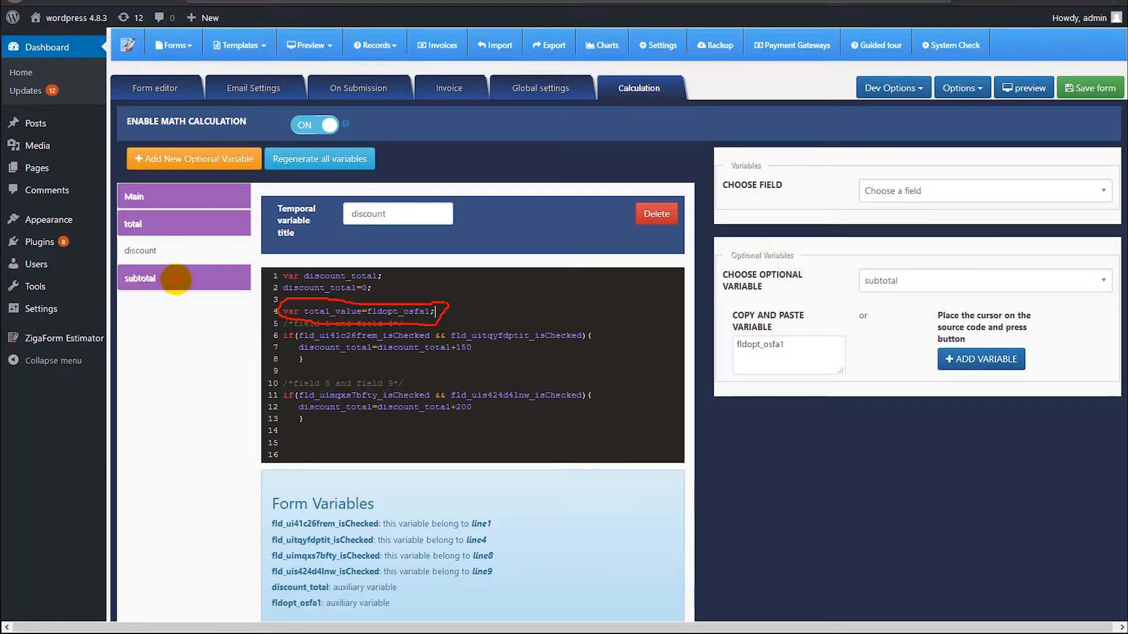
{"action": "key", "text": "Escape"}
Copy the total_value name and move the second condition of the "field 8 and field 9" block onto its own line
{"action": "left_click_drag", "start_coordinate": [362, 310], "coordinate": [309, 310]}
{"action": "key", "text": "ctrl+c"}
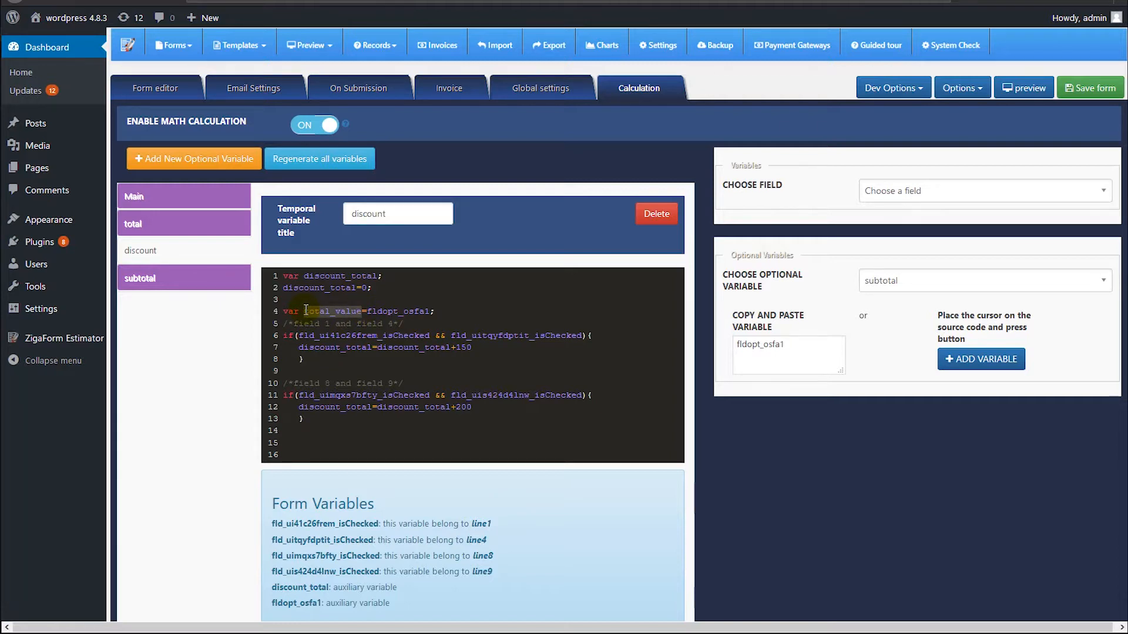
{"action": "left_click", "coordinate": [582, 395]}
{"action": "left_click", "coordinate": [439, 398]}
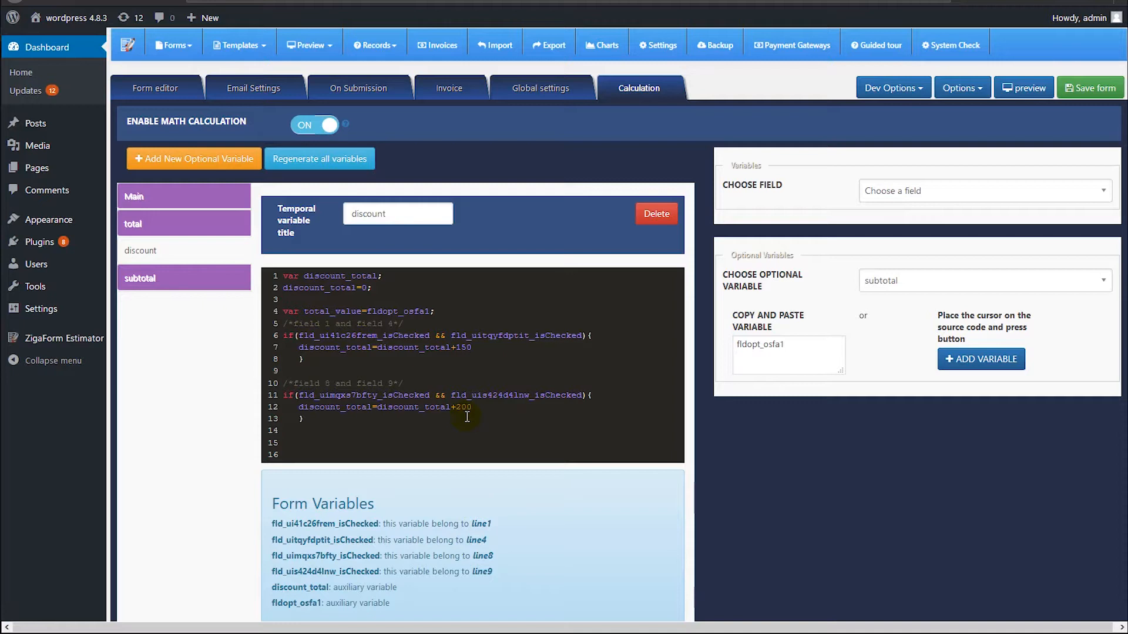
{"action": "key", "text": "Left"}
{"action": "key", "text": "Return"}
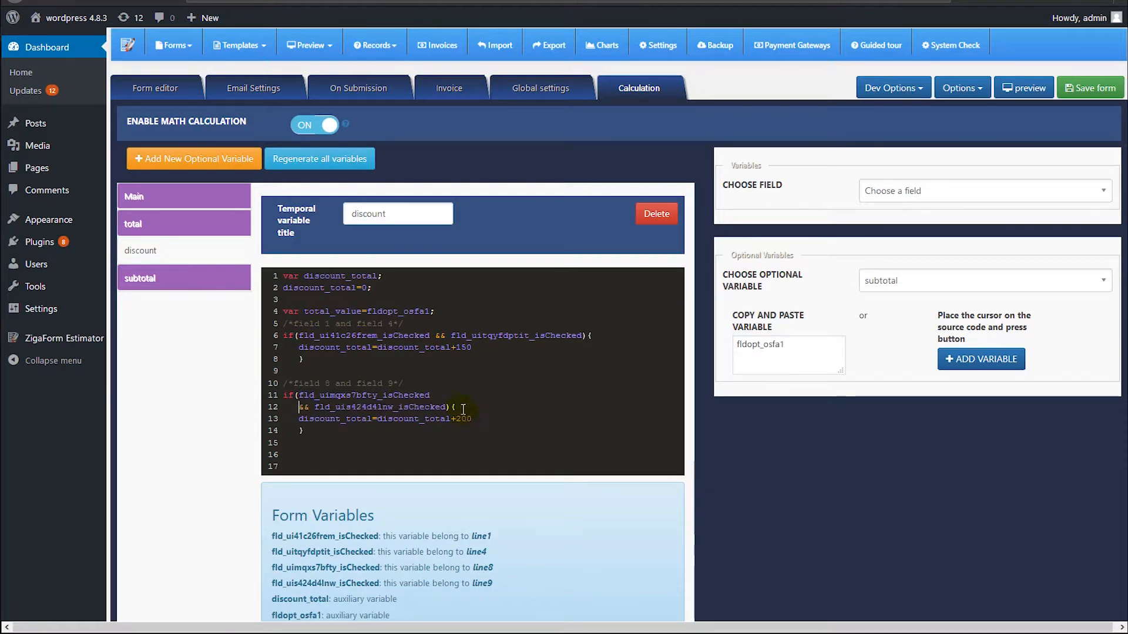
Add the condition "&& total_value>2000" on its own line in the "field 8 and field 9" block and review the combined conditions
{"action": "left_click", "coordinate": [445, 406]}
{"action": "key", "text": "Return"}
{"action": "key", "text": "Return"}
{"action": "key", "text": "Up"}
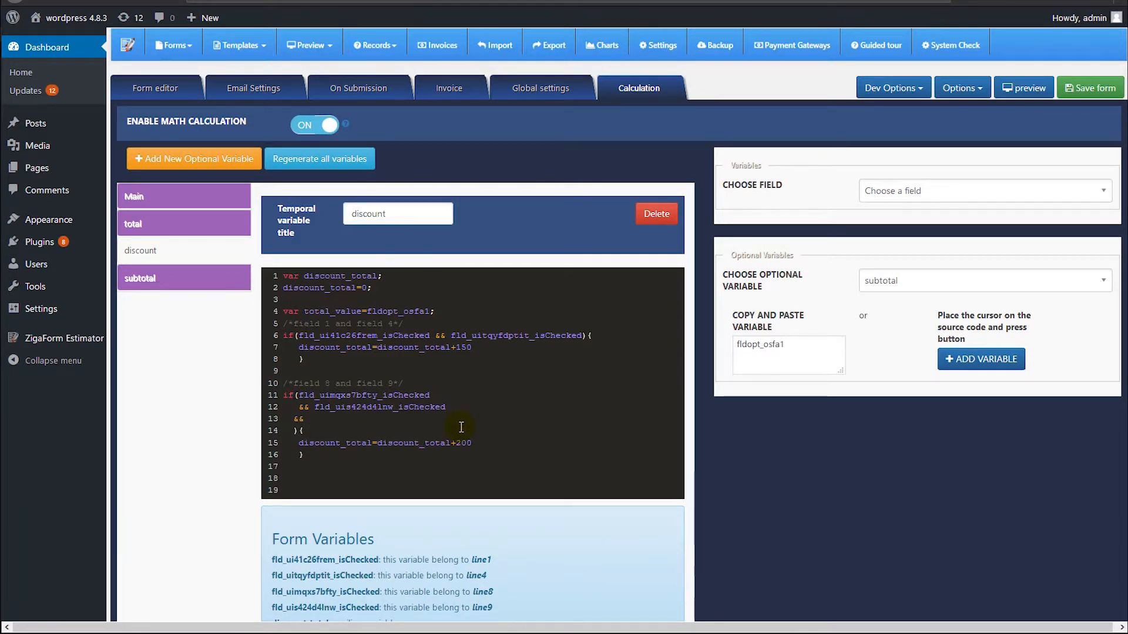
{"action": "type", "text": "&& total_value>"}
{"action": "type", "text": "2000"}
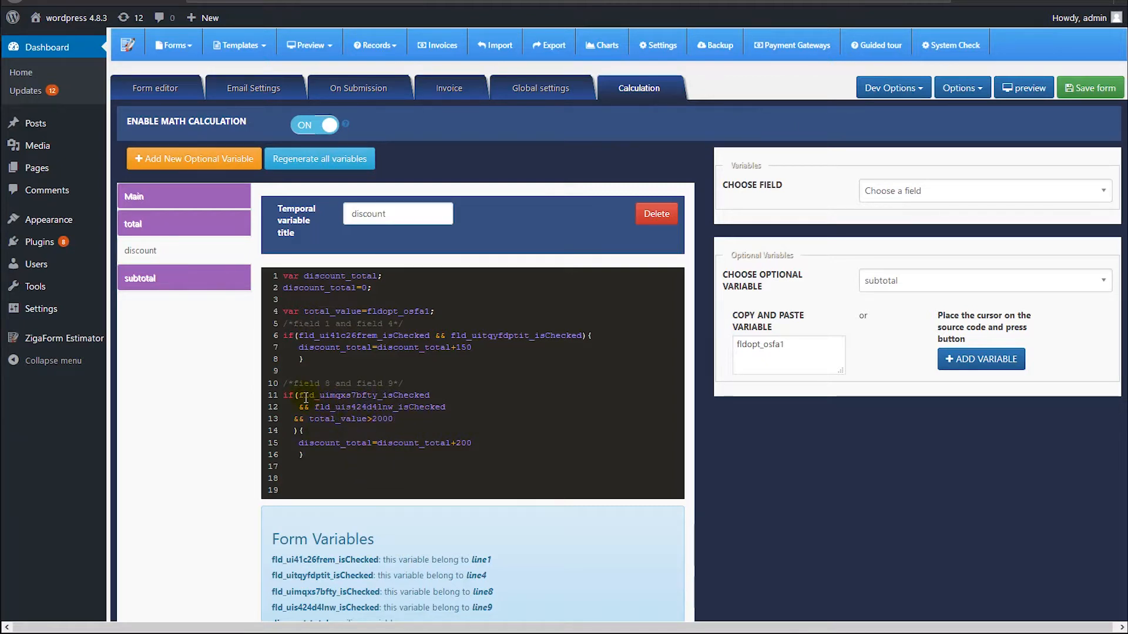
{"action": "mouse_move", "coordinate": [298, 395]}
{"action": "left_mouse_down"}
{"action": "mouse_move", "coordinate": [412, 419]}
{"action": "mouse_move", "coordinate": [301, 395]}
{"action": "left_mouse_up"}
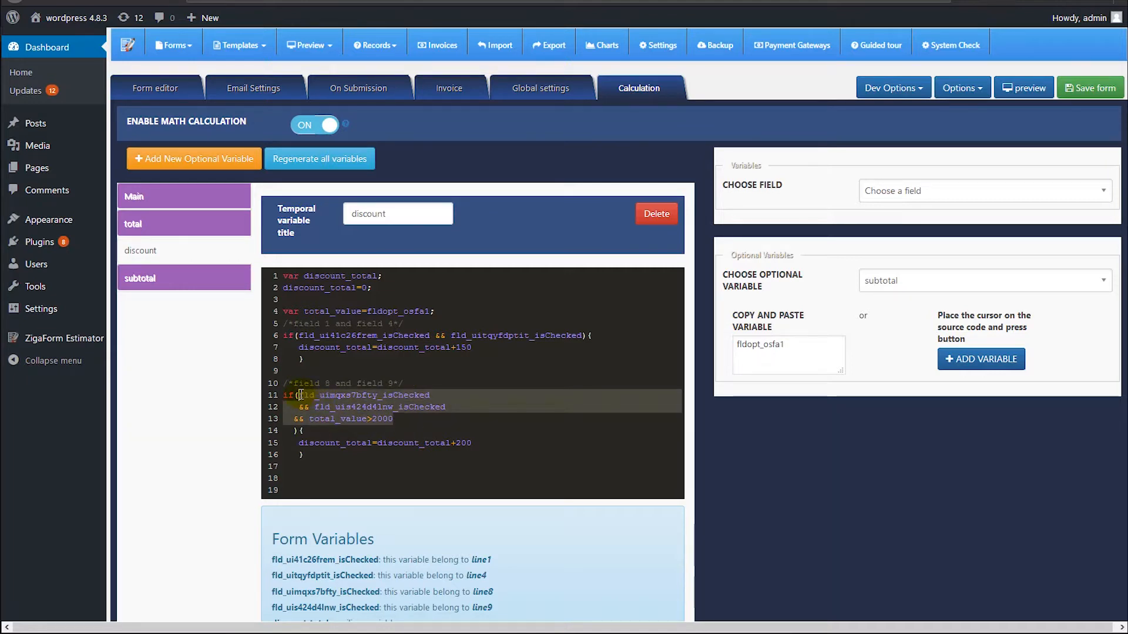
{"action": "left_click", "coordinate": [379, 441]}
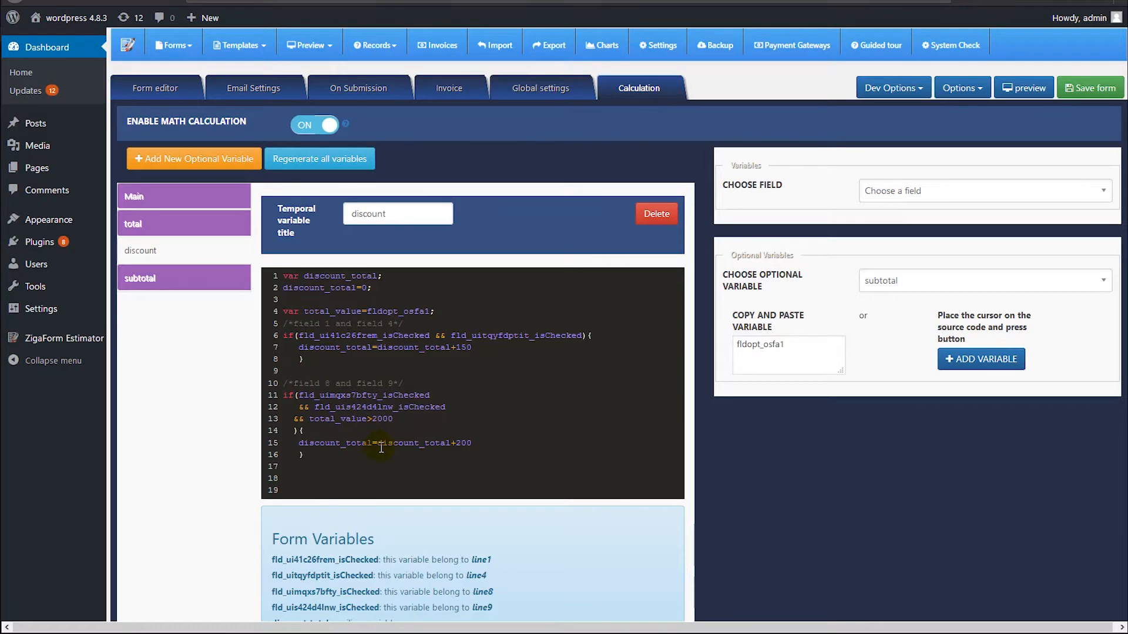
Add the line "total_value=total_value-discount_total;" below the "field 8 and field 9" block and begin a "return total" line
{"action": "mouse_move", "coordinate": [481, 443]}
{"action": "left_mouse_down"}
{"action": "mouse_move", "coordinate": [375, 444]}
{"action": "mouse_move", "coordinate": [471, 444]}
{"action": "left_mouse_up"}
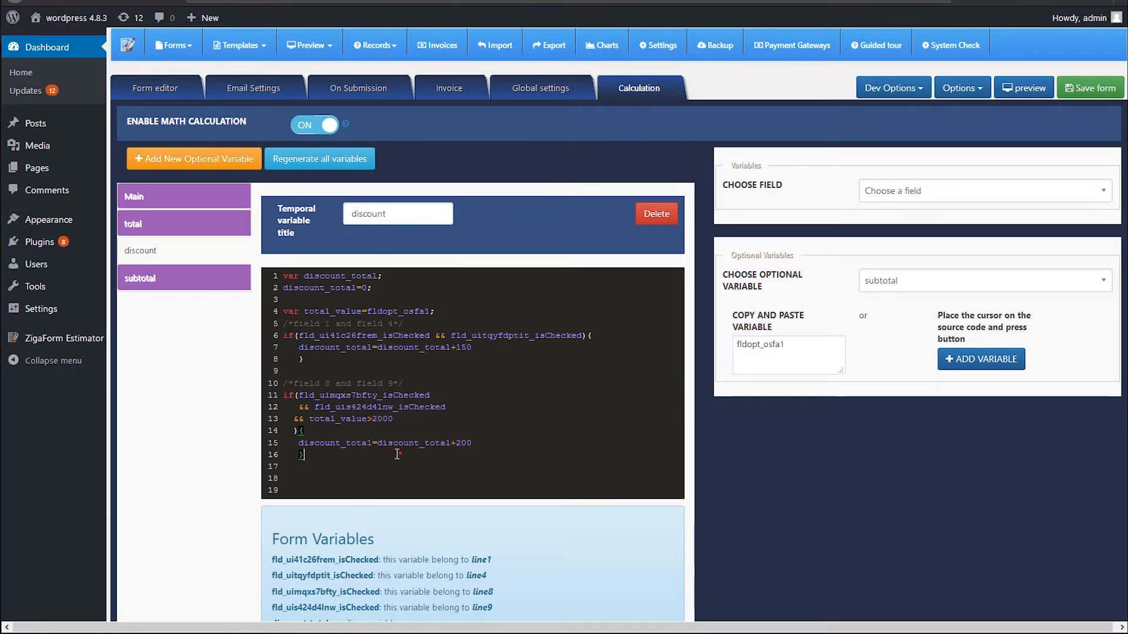
{"action": "left_click", "coordinate": [323, 472]}
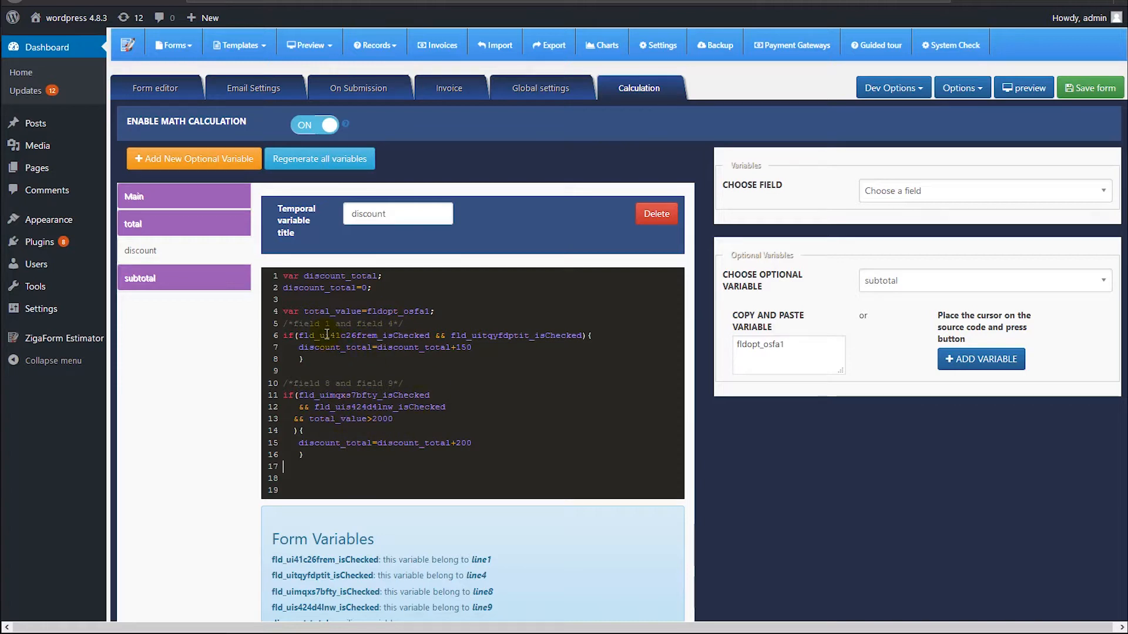
{"action": "left_click", "coordinate": [320, 471]}
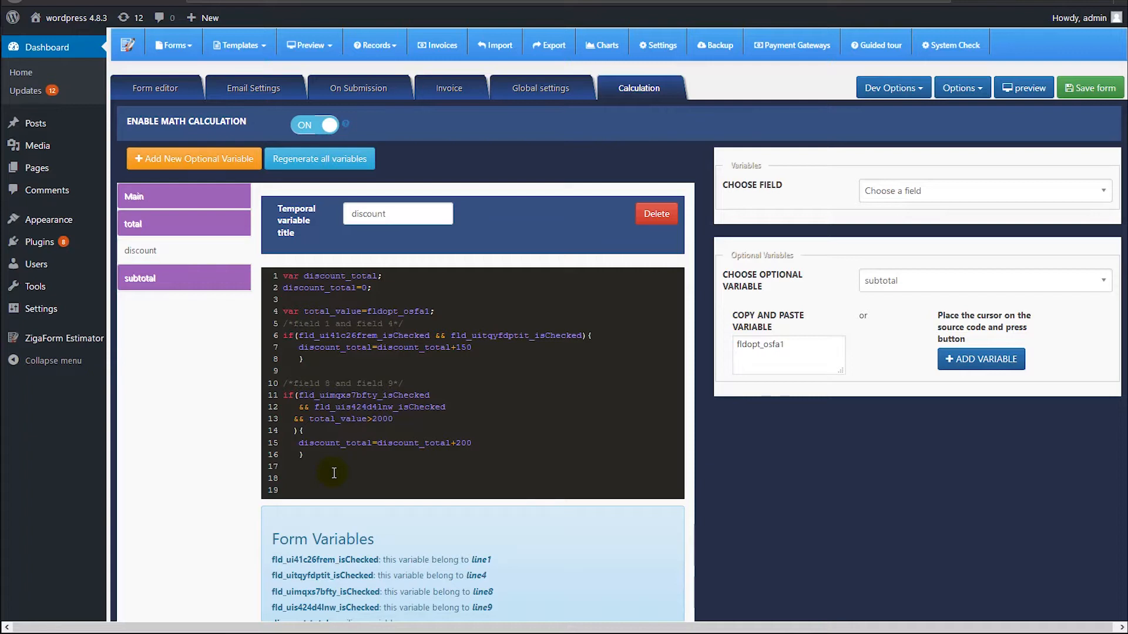
{"action": "type", "text": "total_va"}
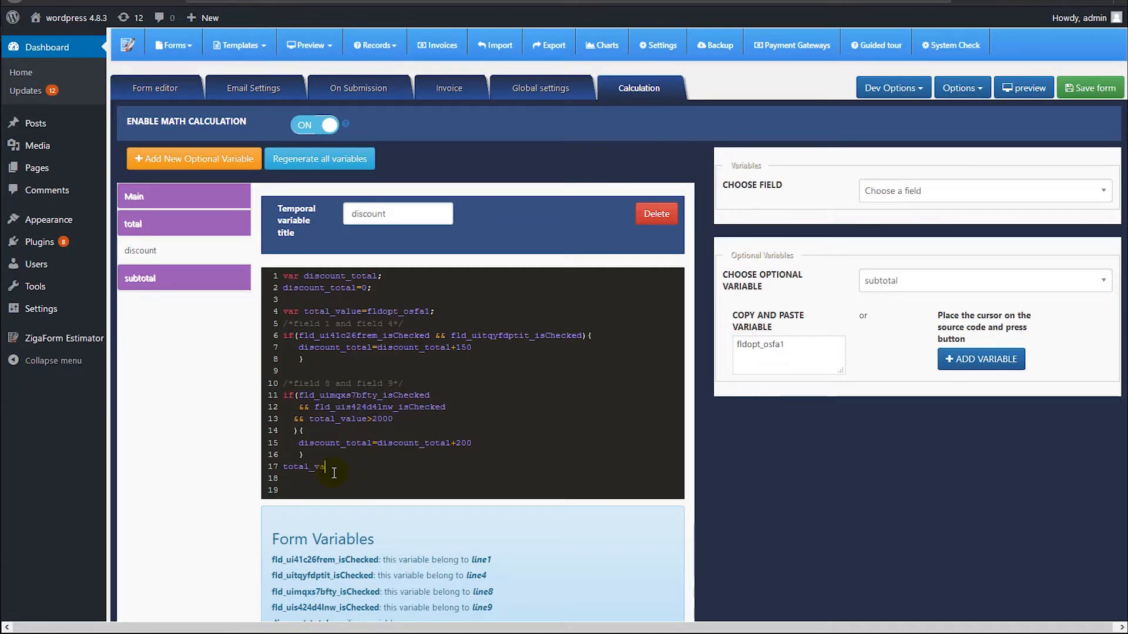
{"action": "type", "text": "_value="}
{"action": "key", "text": "ctrl+v"}
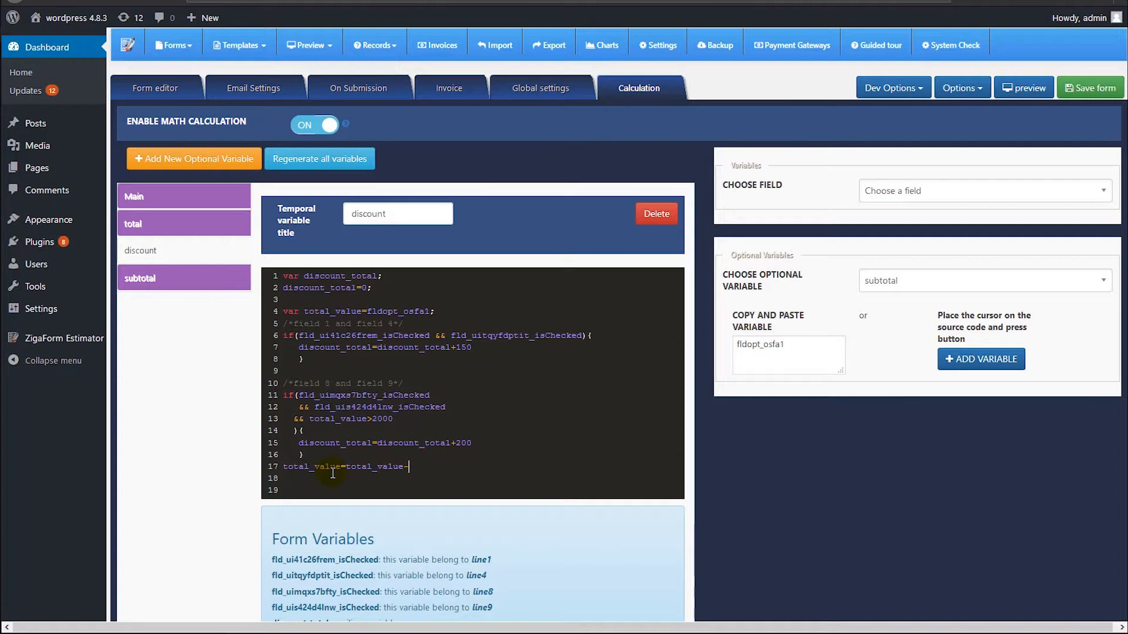
{"action": "type", "text": "-discount_total;"}
{"action": "key", "text": "Return"}
{"action": "key", "text": "Return"}
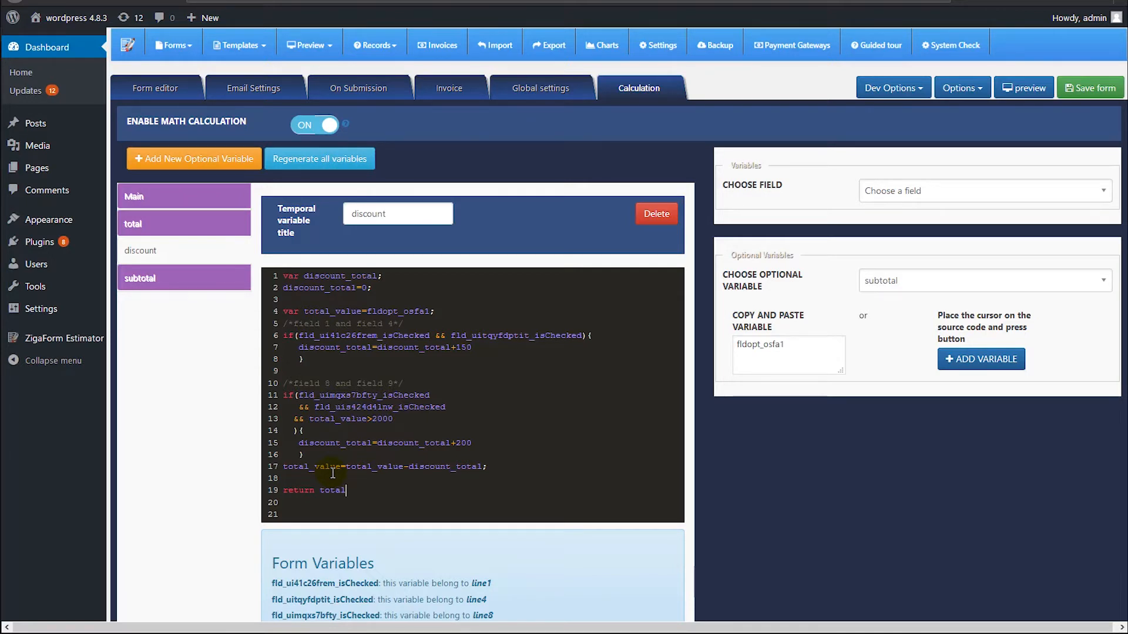
{"action": "key", "text": "shift+Up"}
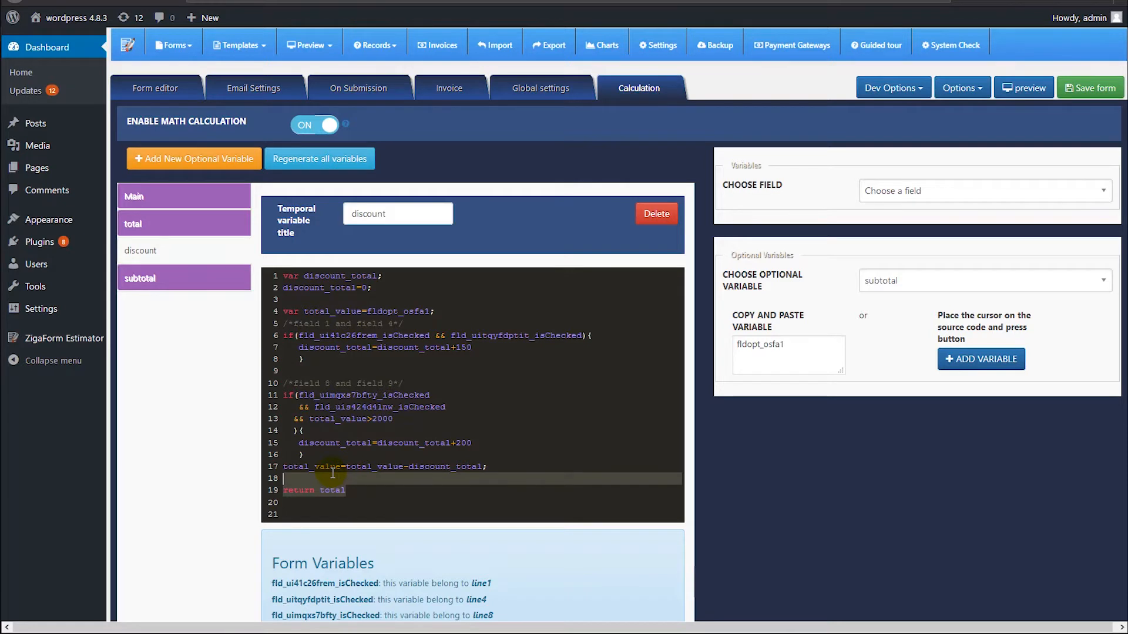
{"action": "left_click", "coordinate": [332, 473]}
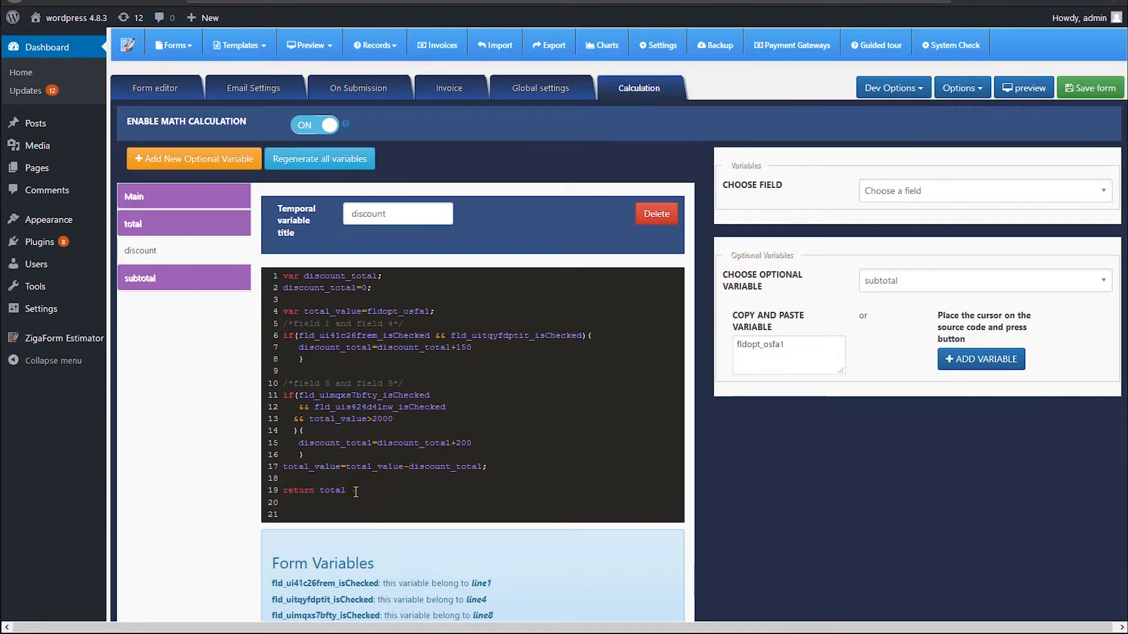
{"action": "left_click_drag", "start_coordinate": [409, 466], "coordinate": [473, 467]}
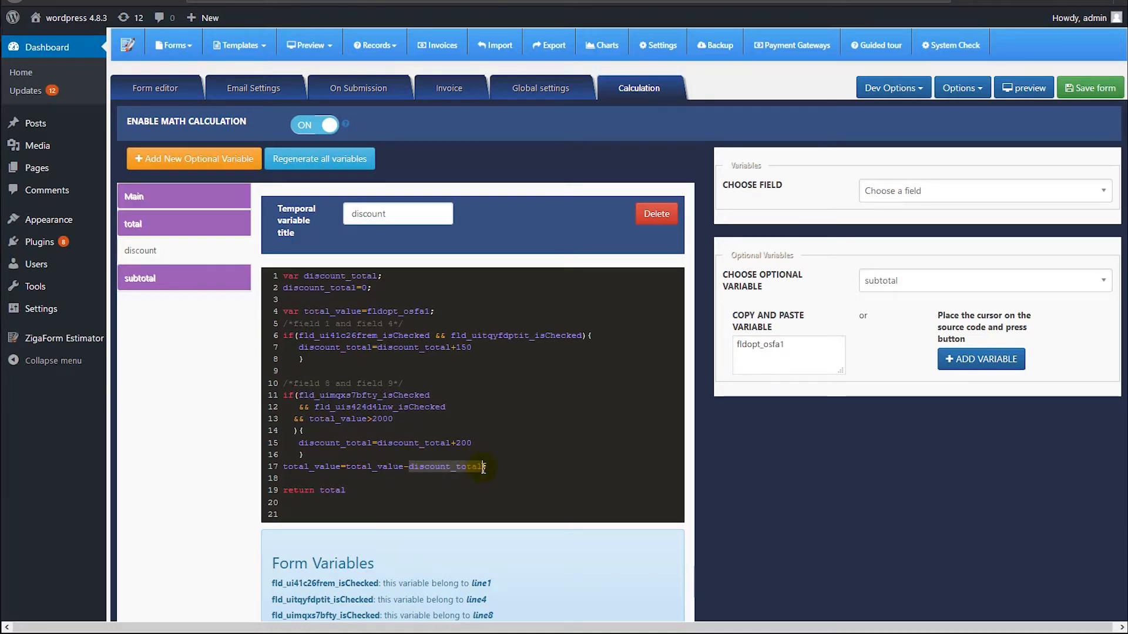
Replace the total_value subtraction and the unfinished return line at the end of the discount code with "return discount_total;"
{"action": "left_click", "coordinate": [366, 490]}
{"action": "left_click_drag", "start_coordinate": [366, 490], "coordinate": [276, 468]}
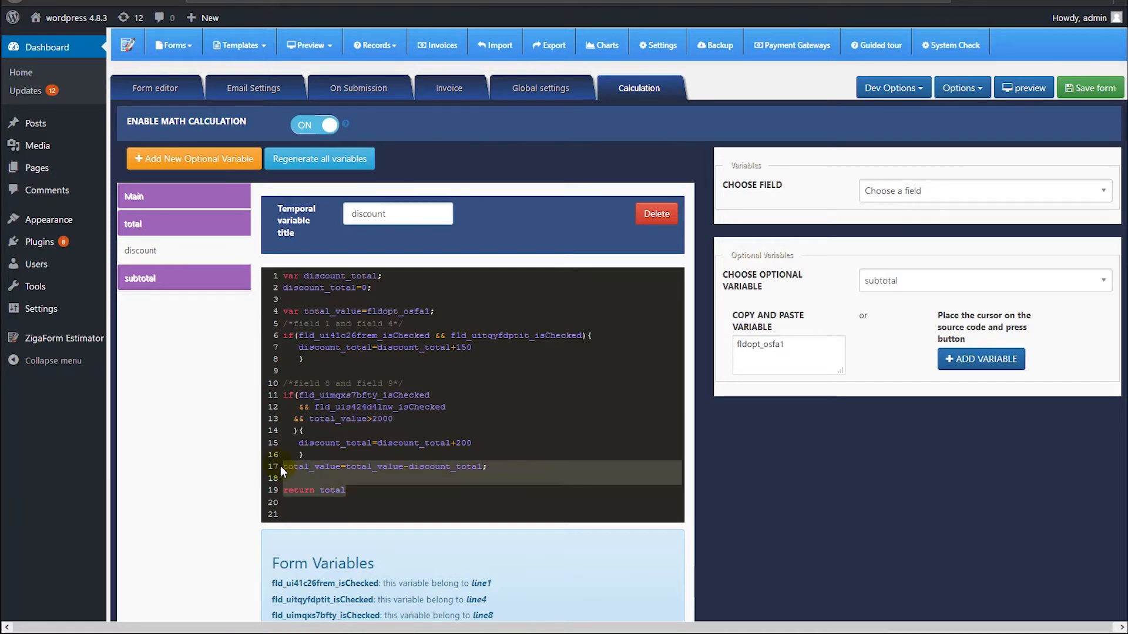
{"action": "key", "text": "BackSpace"}
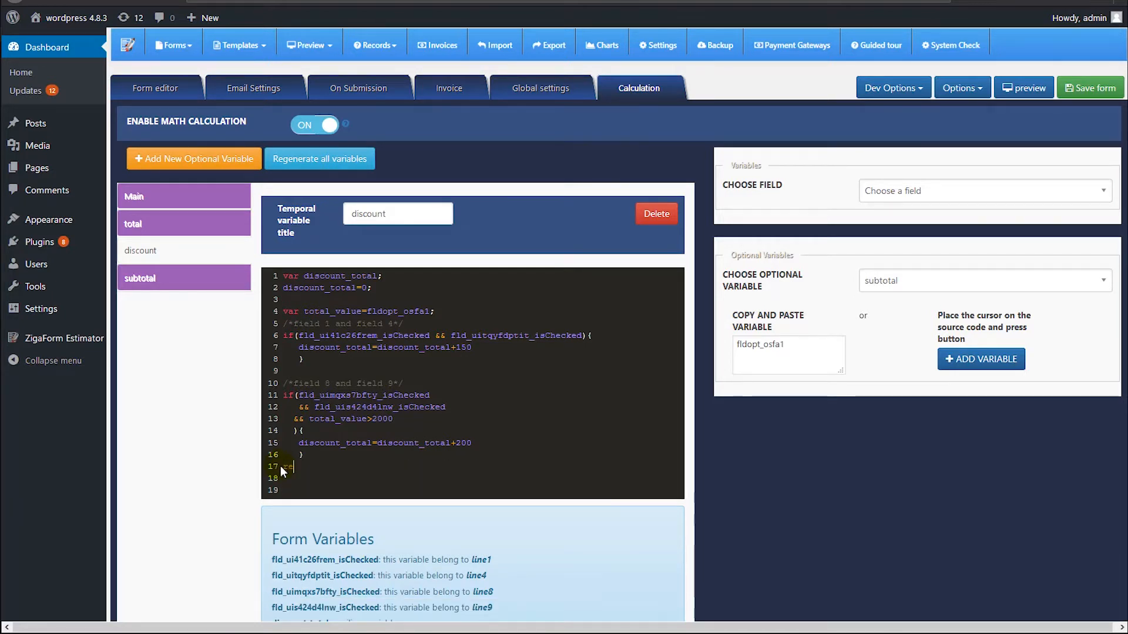
{"action": "type", "text": "return discount_total;"}
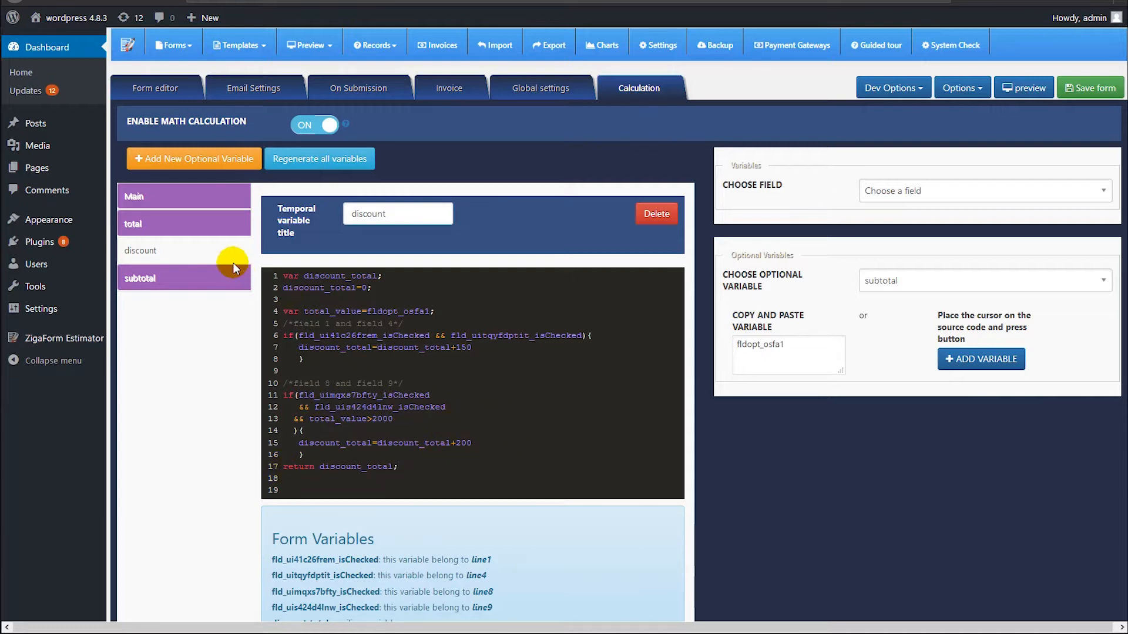
In the total variable's code, begin "var total=fldopt_osfa1 -" using the code of the subtotal optional variable
{"action": "left_click", "coordinate": [188, 223]}
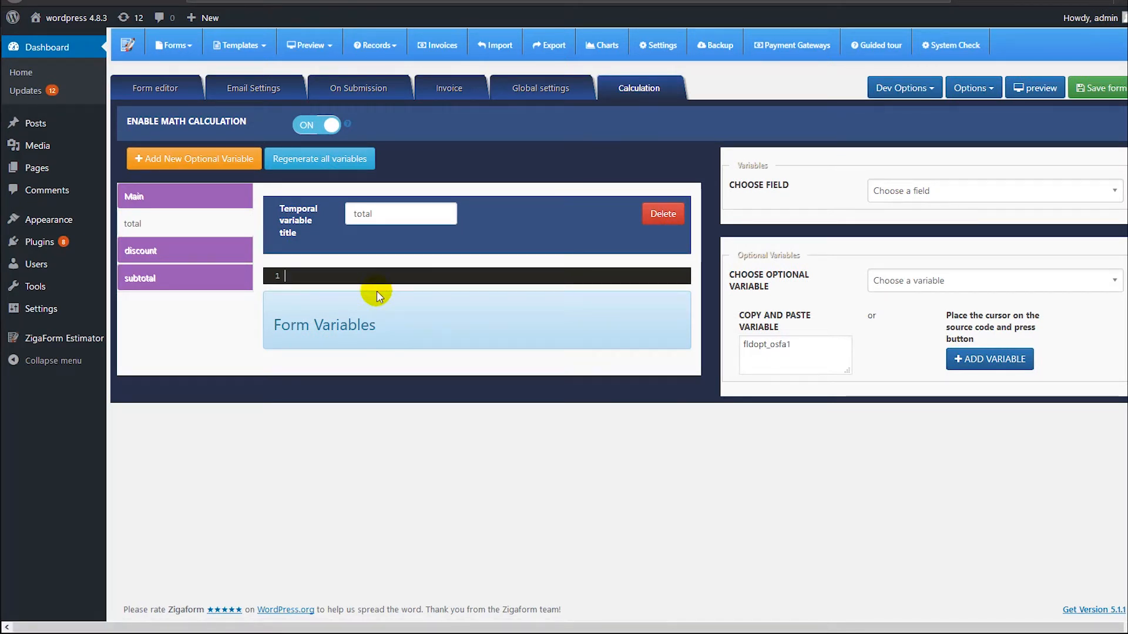
{"action": "type", "text": "var total="}
{"action": "left_click", "coordinate": [898, 282]}
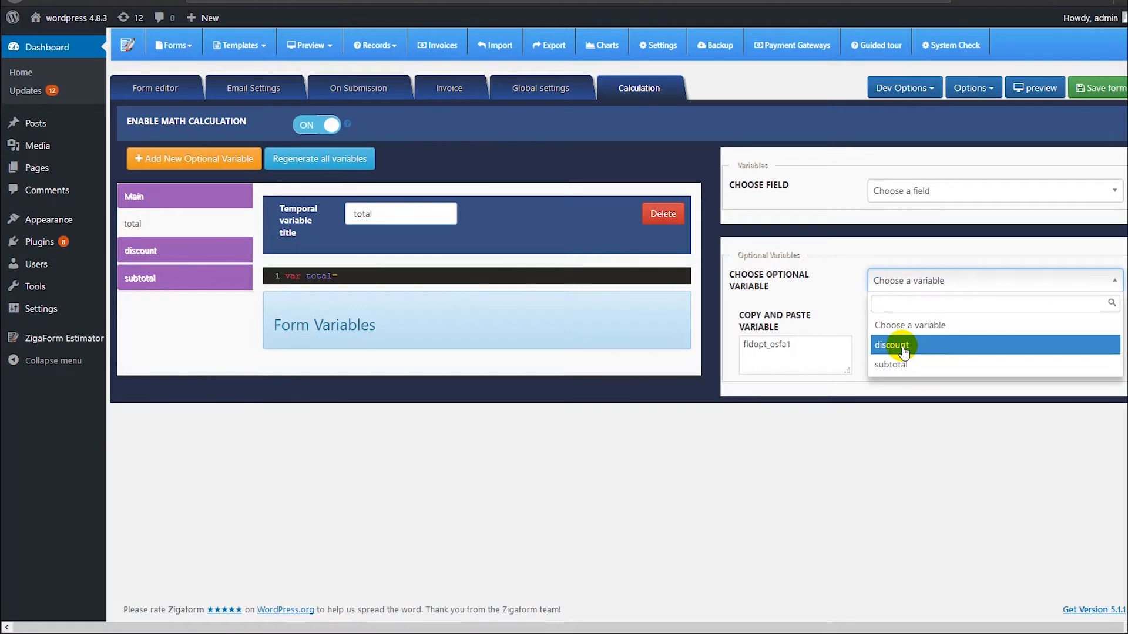
{"action": "left_click", "coordinate": [894, 363]}
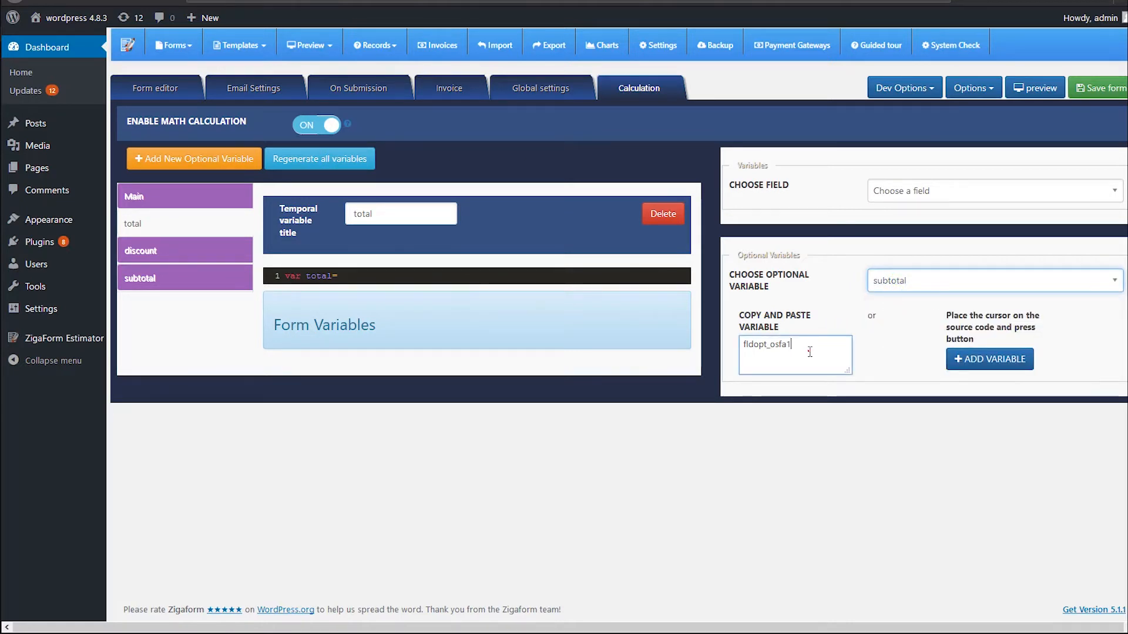
{"action": "double_click", "coordinate": [808, 352]}
{"action": "key", "text": "ctrl+c"}
{"action": "left_click", "coordinate": [355, 274]}
{"action": "key", "text": "ctrl+v"}
{"action": "left_click", "coordinate": [401, 282]}
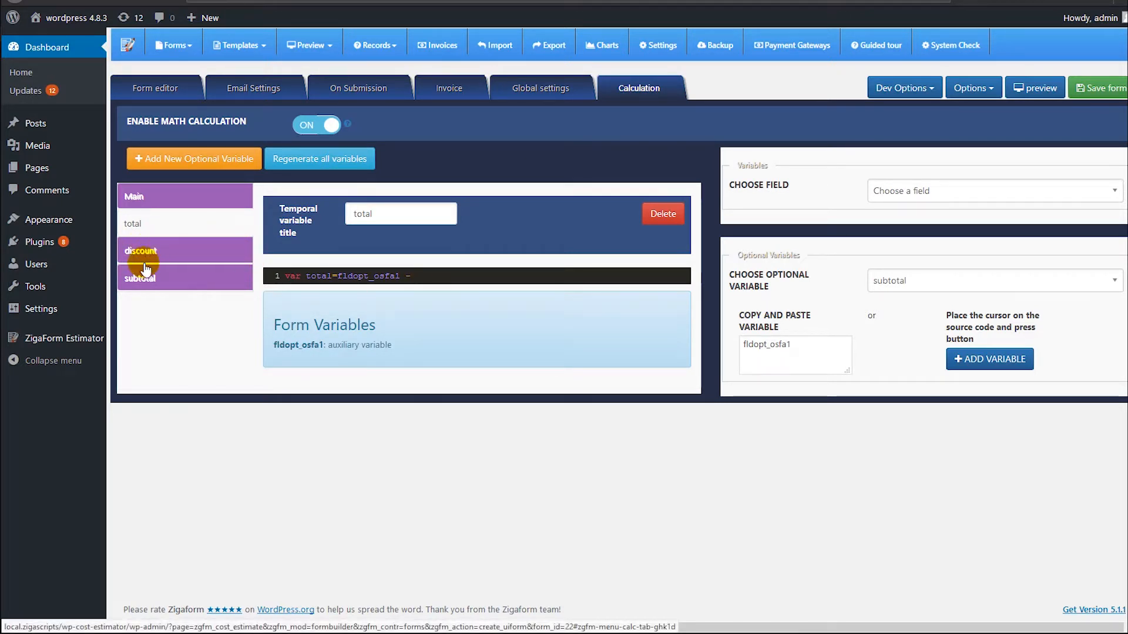
Append the discount optional variable's code fldopt_ghk1d after the minus sign in the total declaration
{"action": "left_click", "coordinate": [890, 288]}
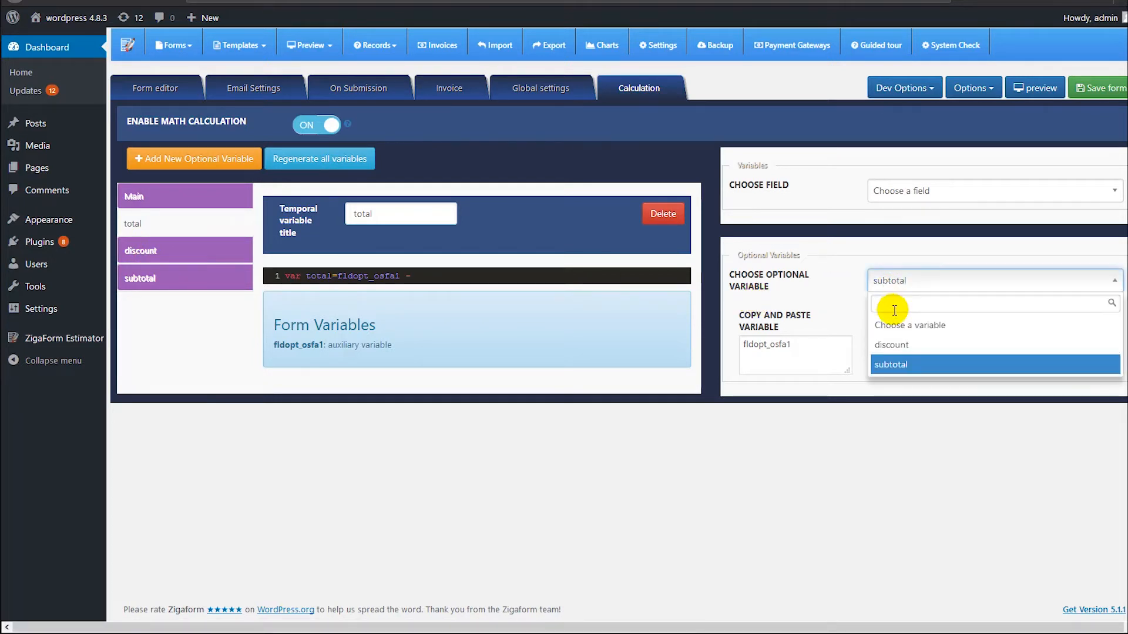
{"action": "left_click", "coordinate": [891, 345]}
{"action": "left_click", "coordinate": [816, 350]}
{"action": "key", "text": "ctrl+c"}
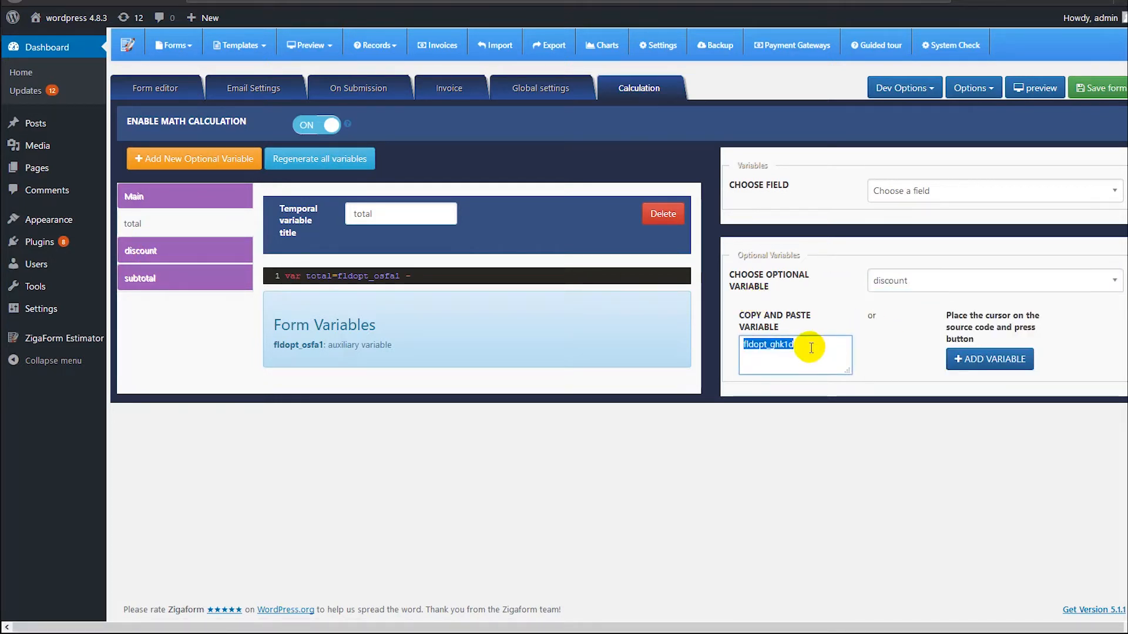
{"action": "left_click", "coordinate": [439, 271]}
{"action": "key", "text": "ctrl+v"}
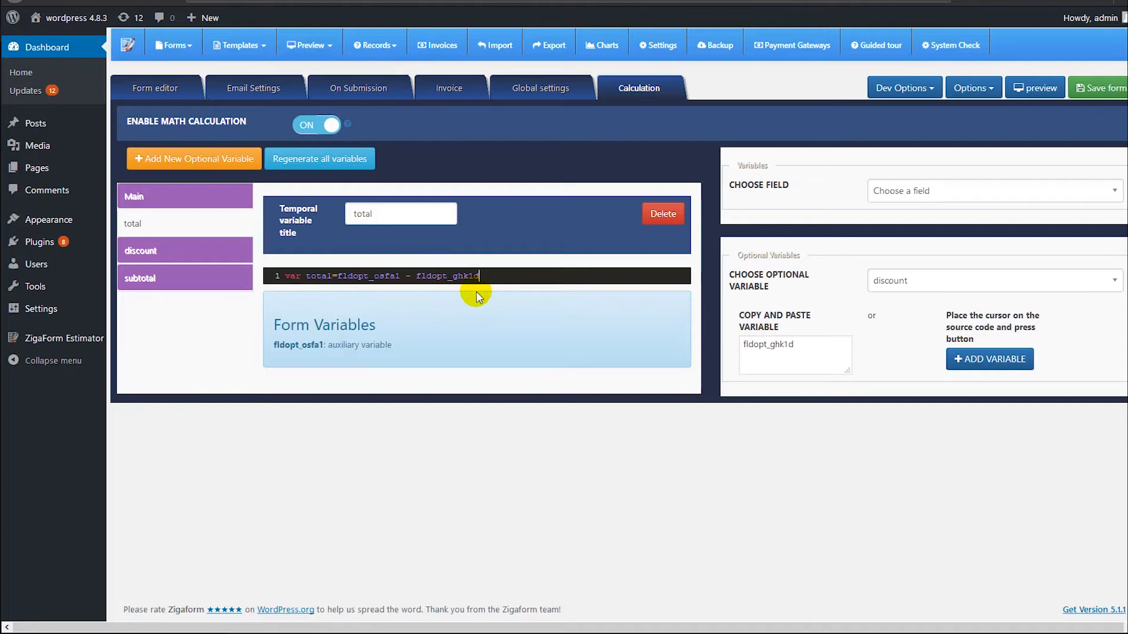
End the total declaration with a semicolon, add "return total;" two lines below it, and save the form
{"action": "type", "text": ";"}
{"action": "key", "text": "Return"}
{"action": "key", "text": "Return"}
{"action": "type", "text": "return "}
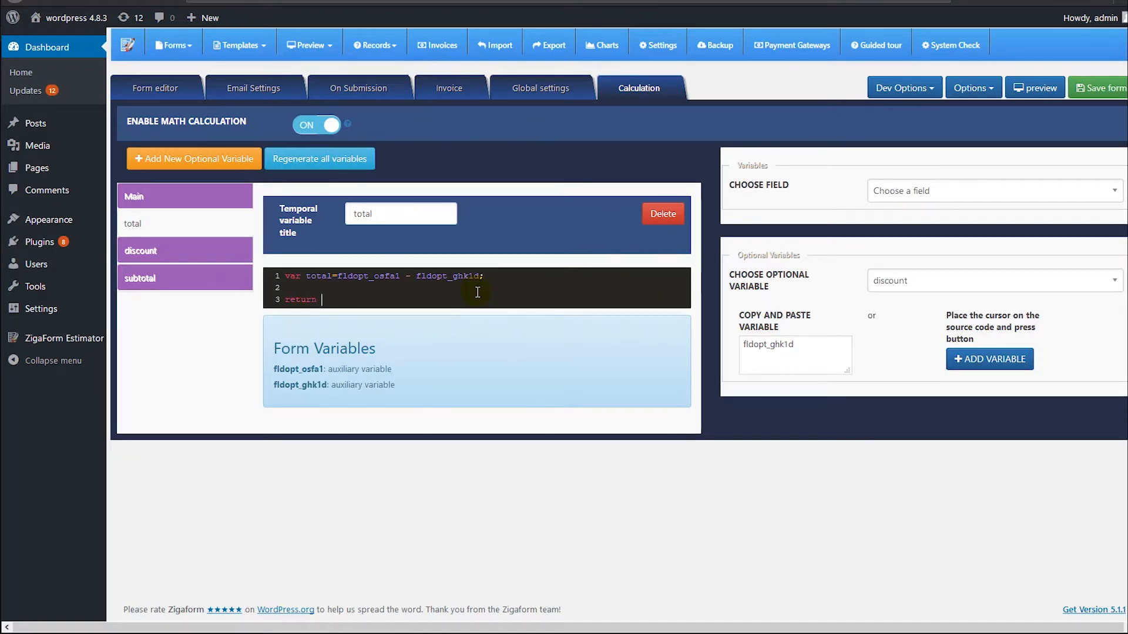
{"action": "type", "text": "total;"}
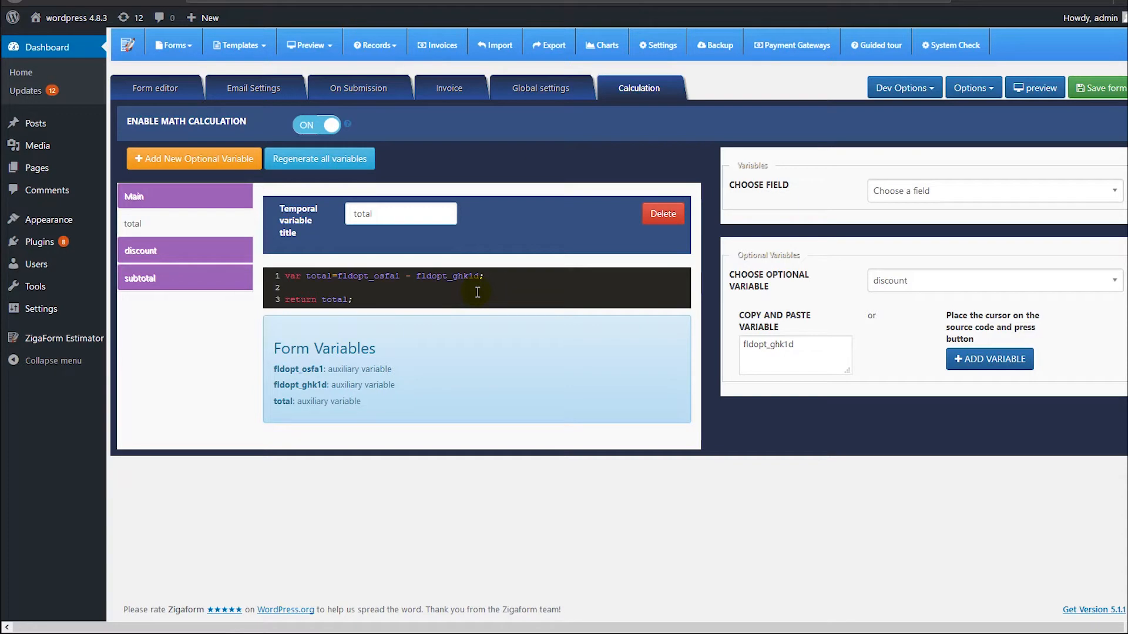
{"action": "left_click", "coordinate": [1088, 87]}
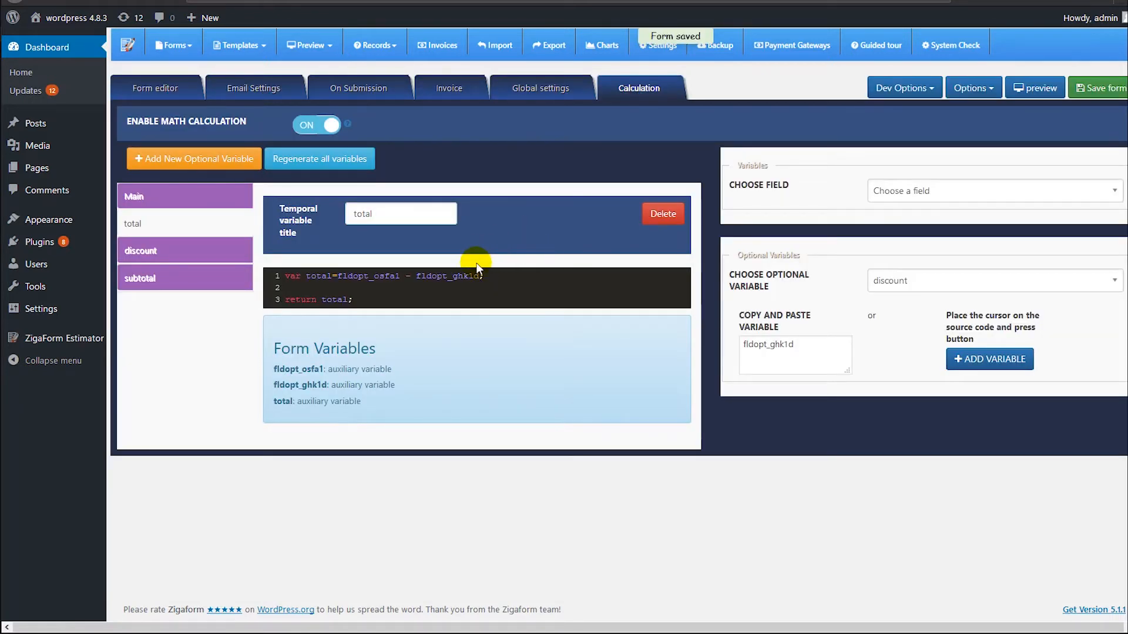
Return to the form editor and copy the discount calculation shortcode from the form's variables list
{"action": "left_click", "coordinate": [157, 88]}
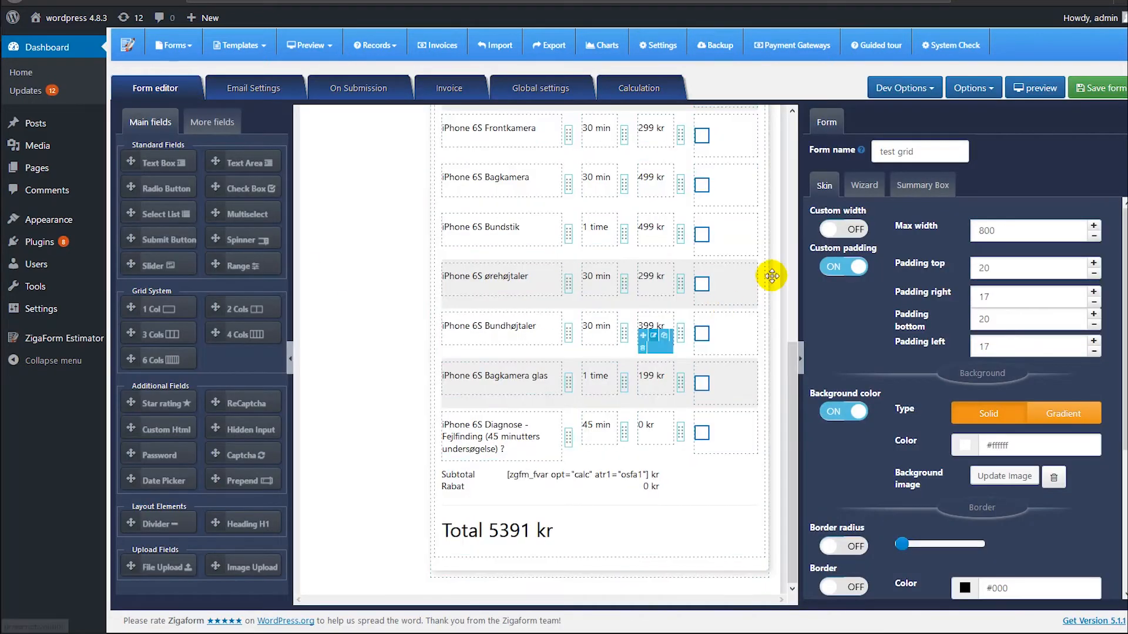
{"action": "mouse_move", "coordinate": [860, 148]}
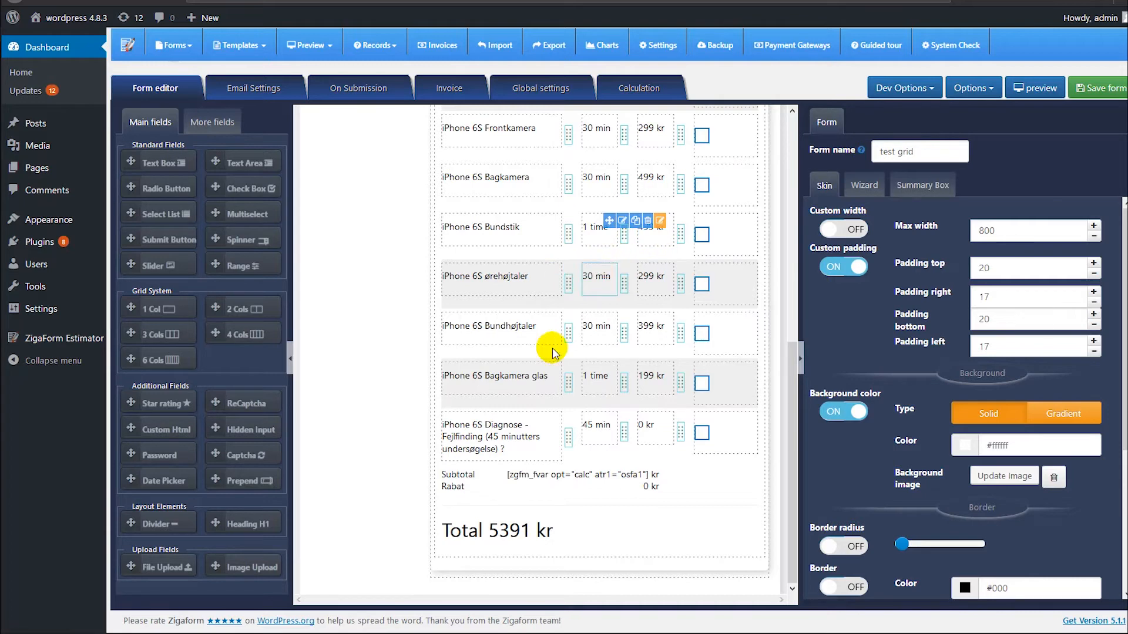
{"action": "left_click", "coordinate": [972, 88]}
{"action": "left_click", "coordinate": [974, 138]}
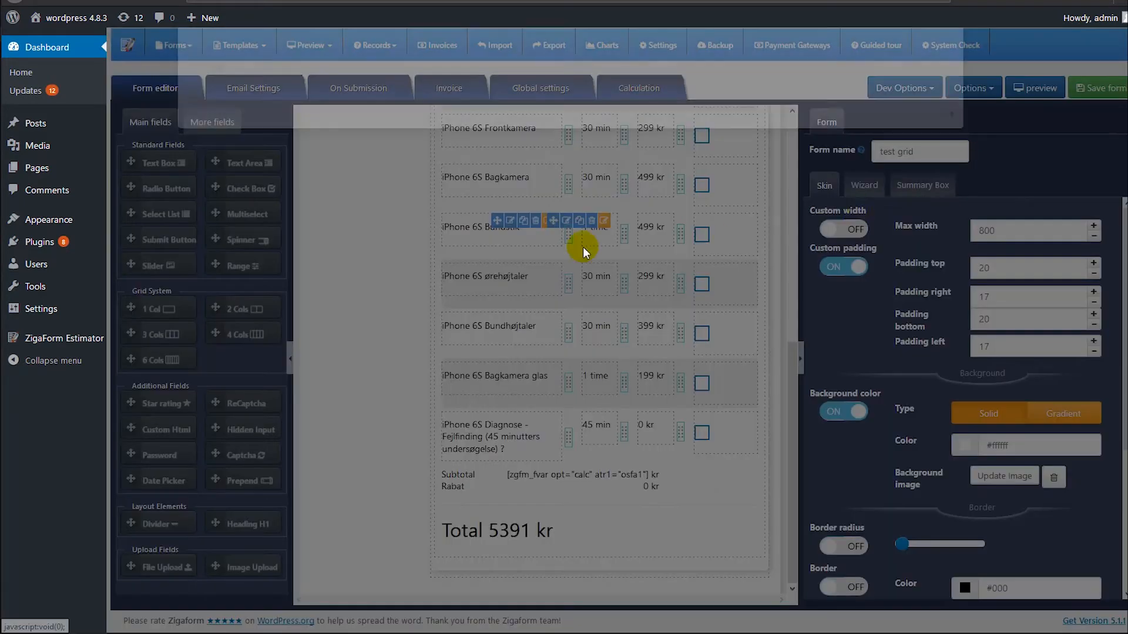
{"action": "scroll", "coordinate": [367, 226], "scroll_direction": "down", "scroll_amount": 10}
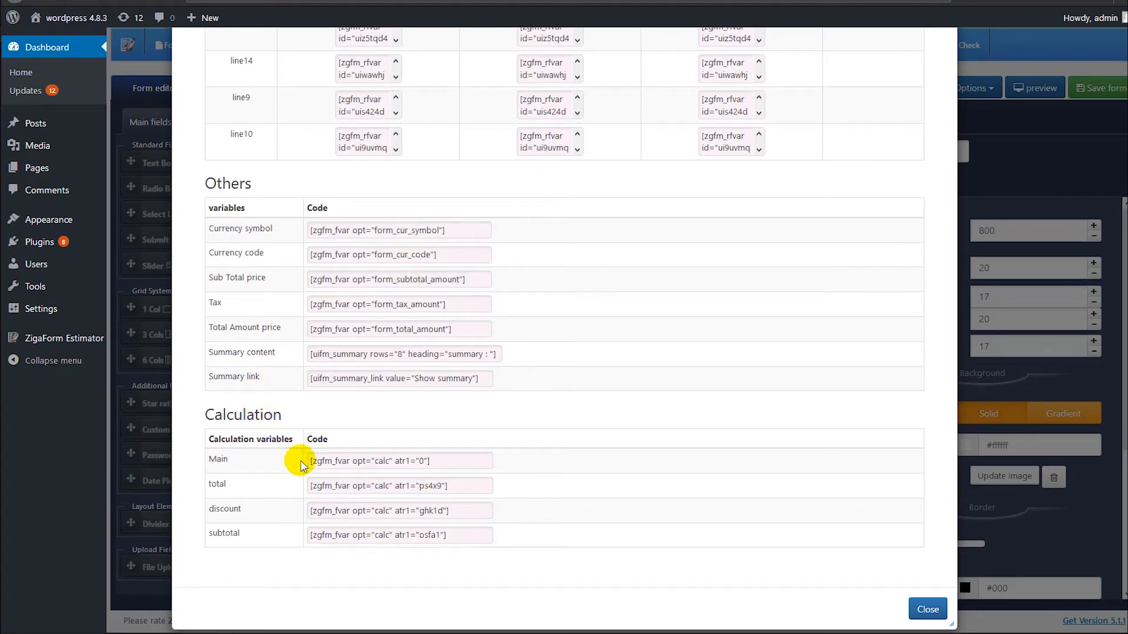
{"action": "left_click", "coordinate": [343, 511]}
{"action": "key", "text": "ctrl+c"}
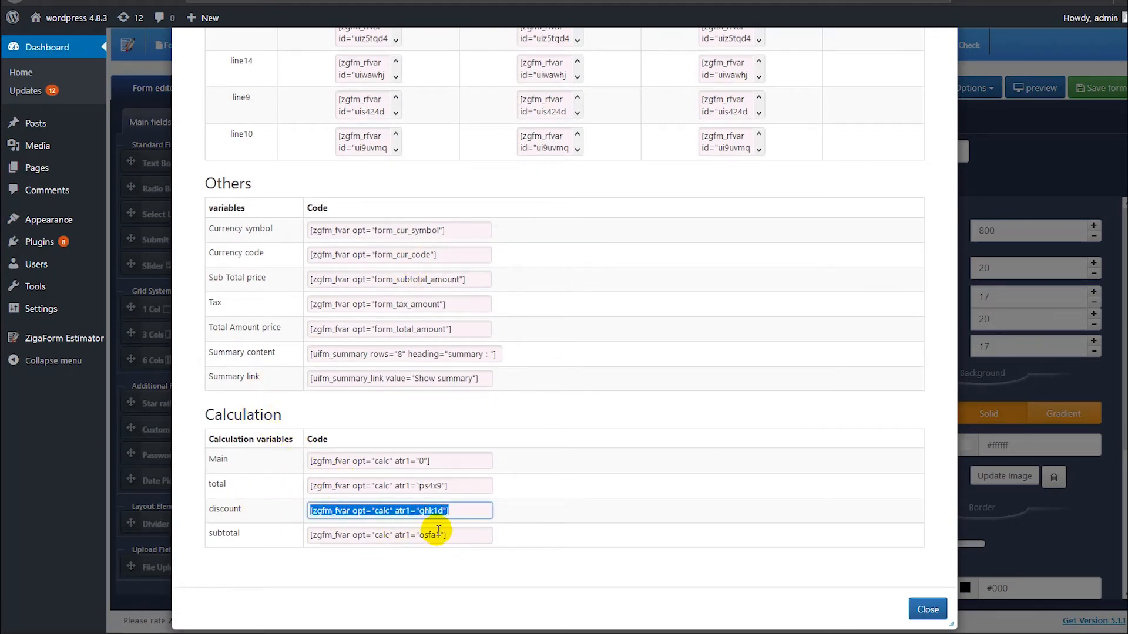
{"action": "left_click", "coordinate": [927, 609]}
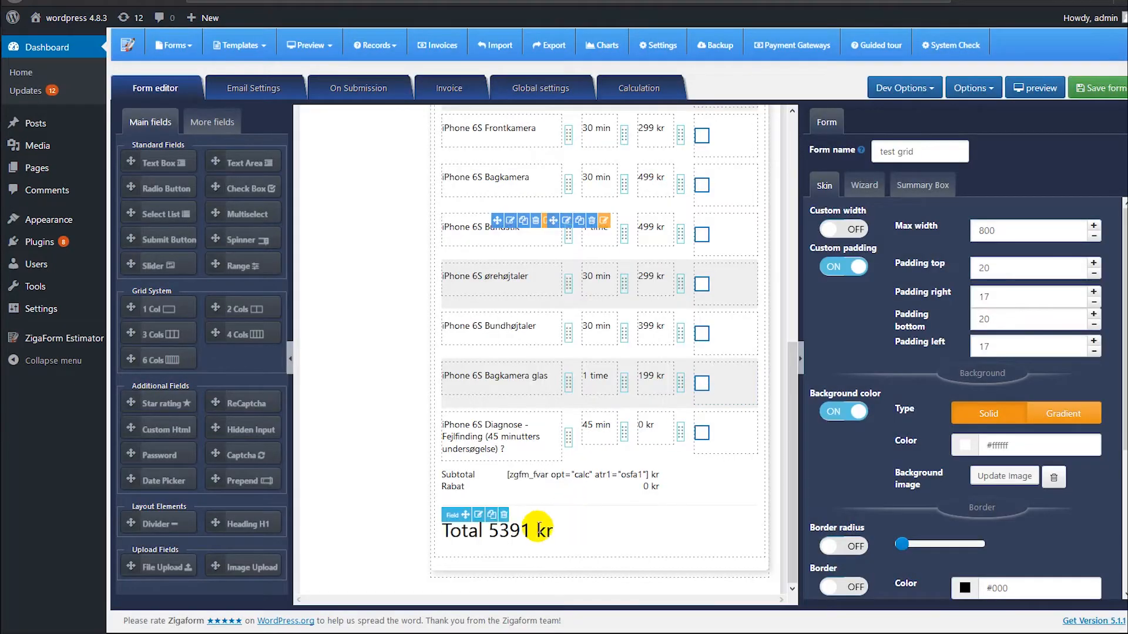
In the summary field's custom HTML source, replace the Rabat amount 0 with [zgfm_fvar opt="calc" atr1="ghk1d"]
{"action": "left_click", "coordinate": [479, 515]}
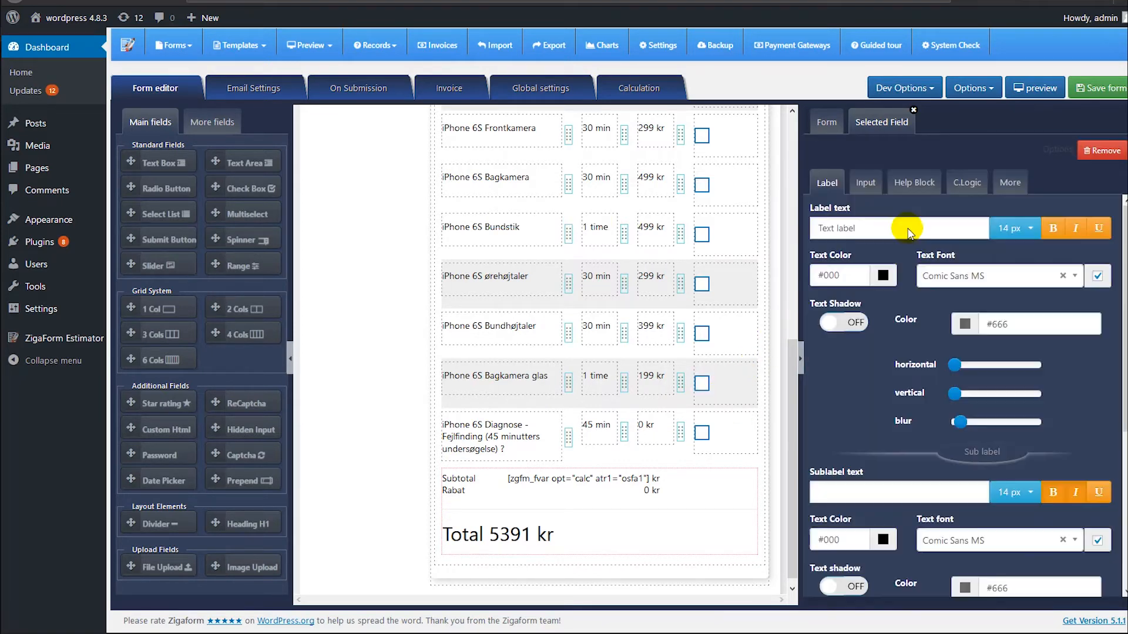
{"action": "left_click", "coordinate": [867, 185]}
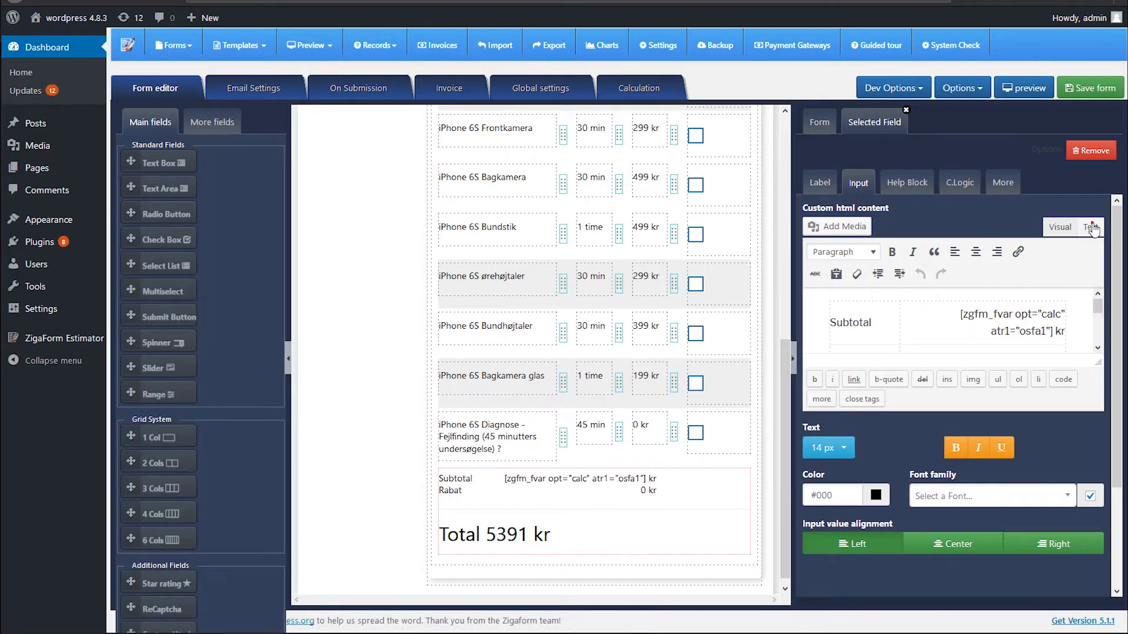
{"action": "left_click", "coordinate": [1090, 227]}
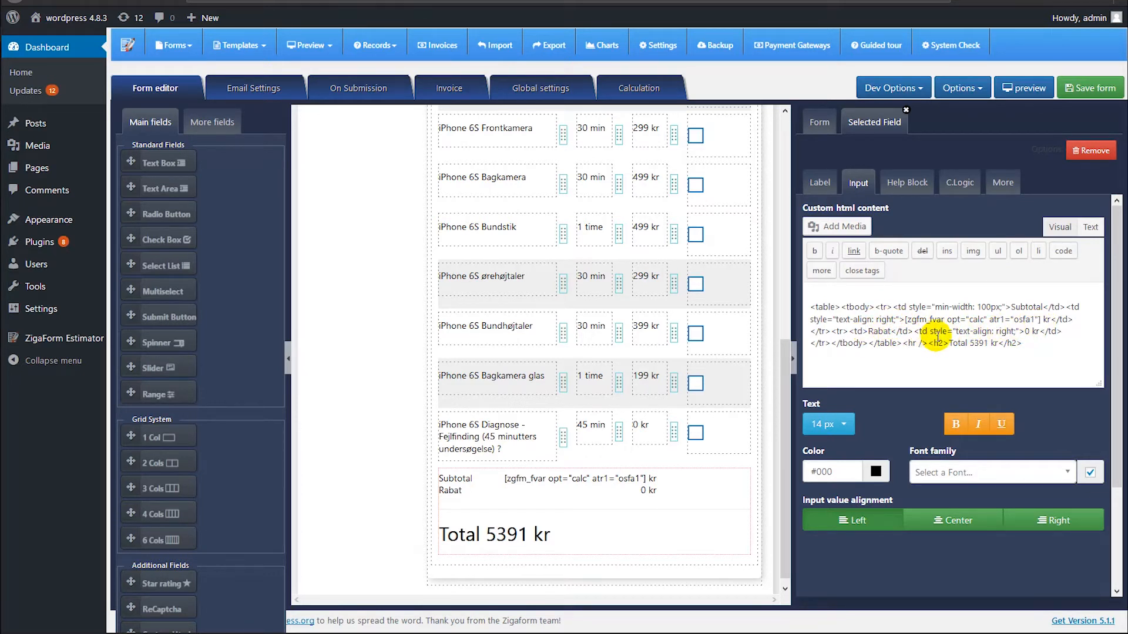
{"action": "double_click", "coordinate": [1026, 332]}
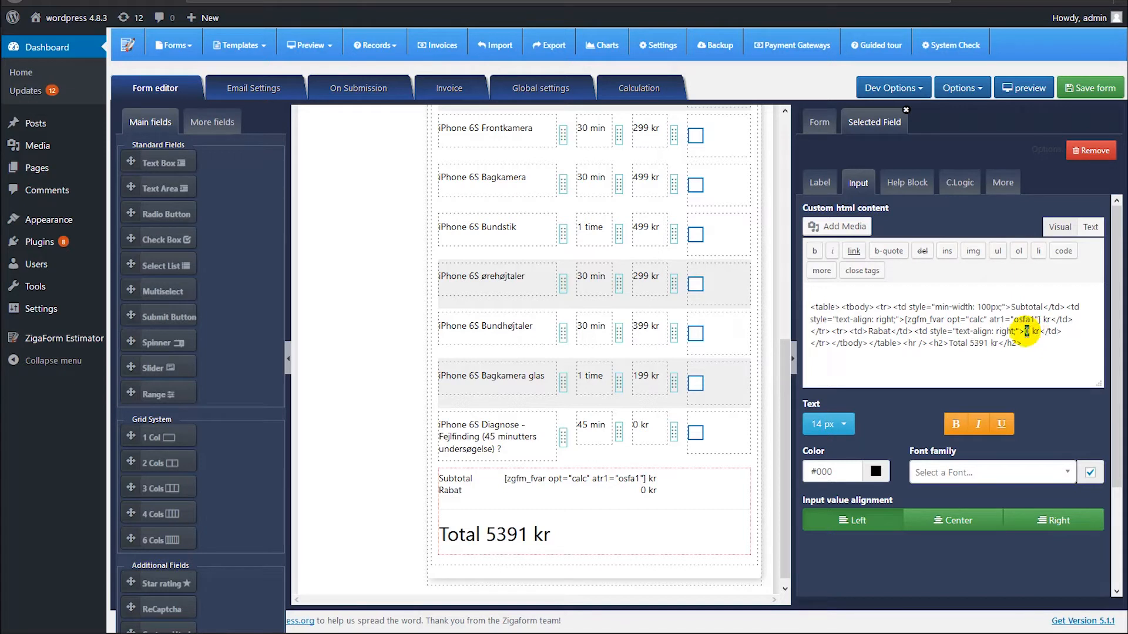
{"action": "key", "text": "ctrl+v"}
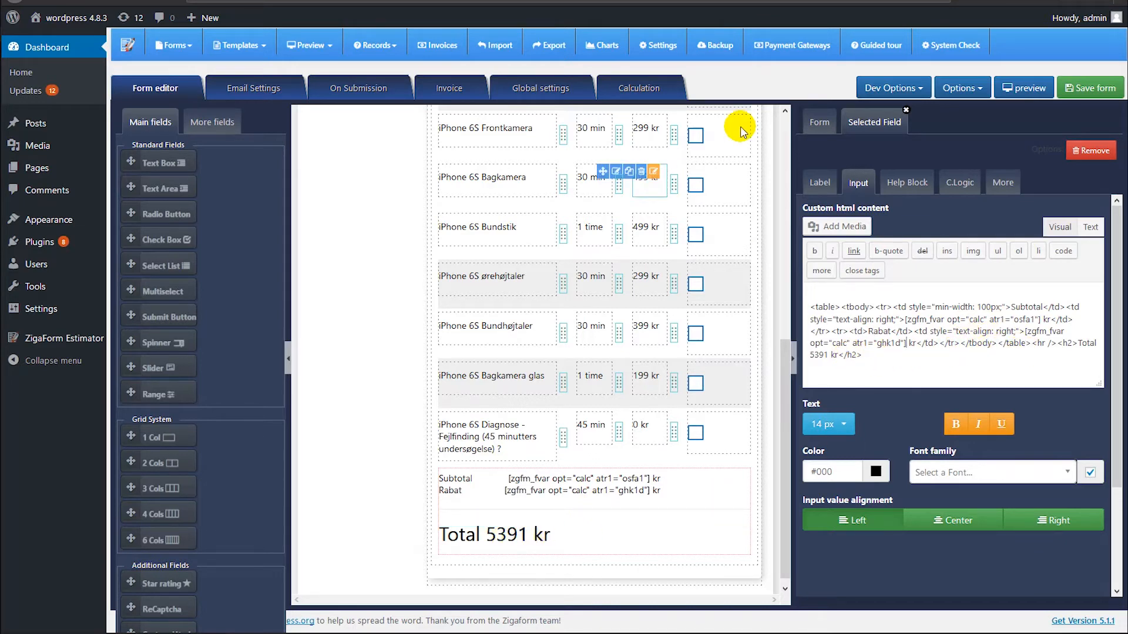
Copy the total calculation's shortcode from the form's variables list and close the list
{"action": "left_click", "coordinate": [959, 90]}
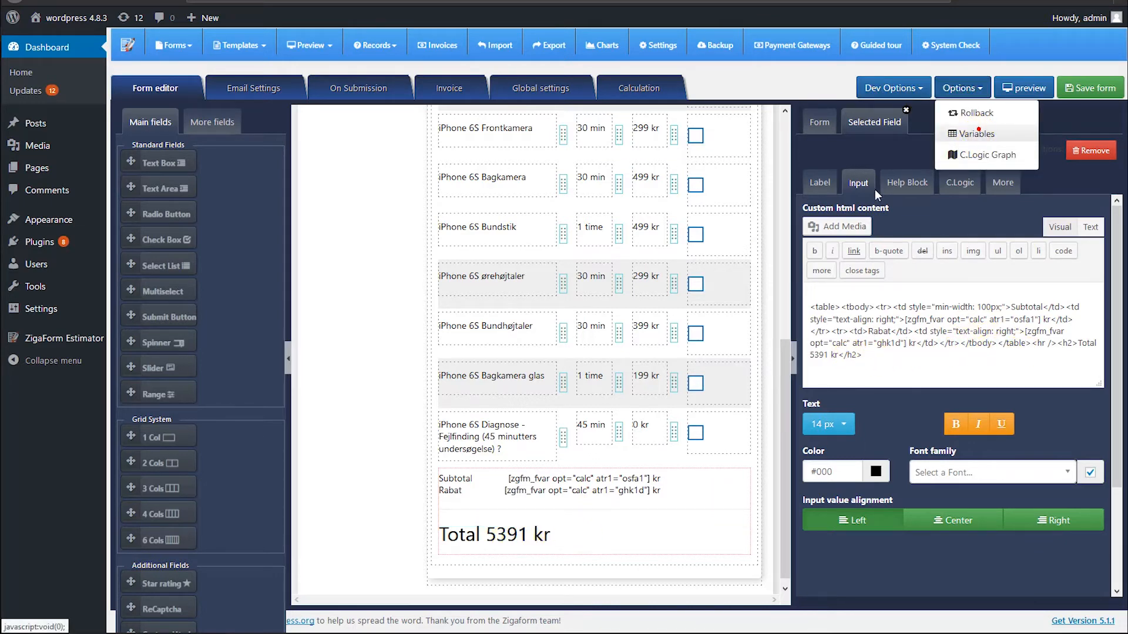
{"action": "left_click", "coordinate": [980, 123]}
{"action": "scroll", "coordinate": [503, 339], "scroll_direction": "down", "scroll_amount": 10}
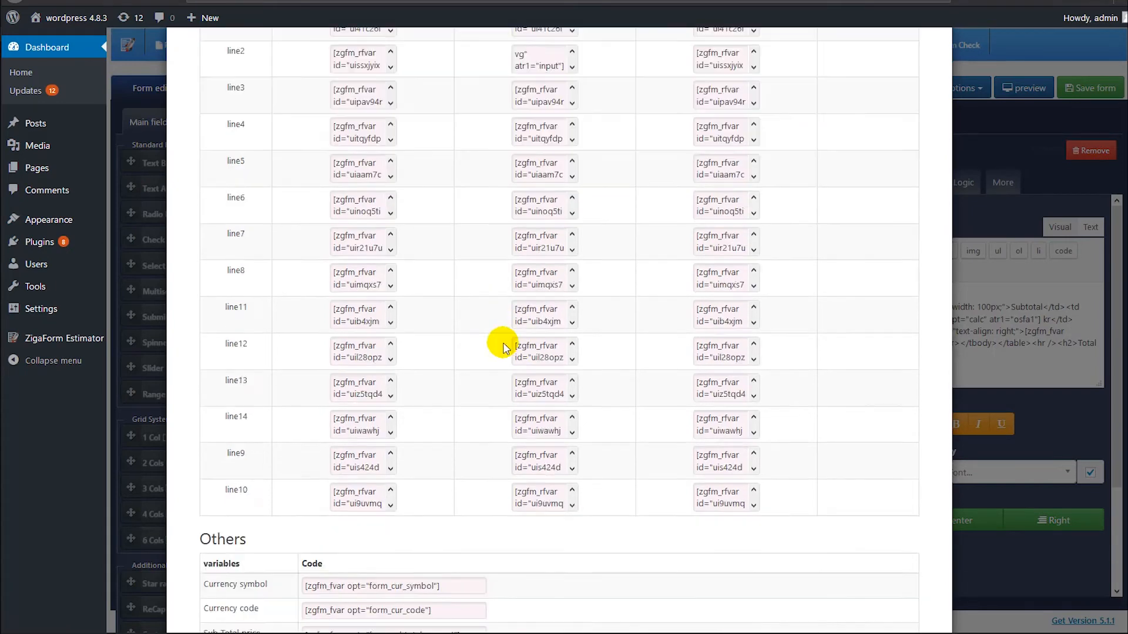
{"action": "left_click", "coordinate": [332, 491]}
{"action": "key", "text": "ctrl+c"}
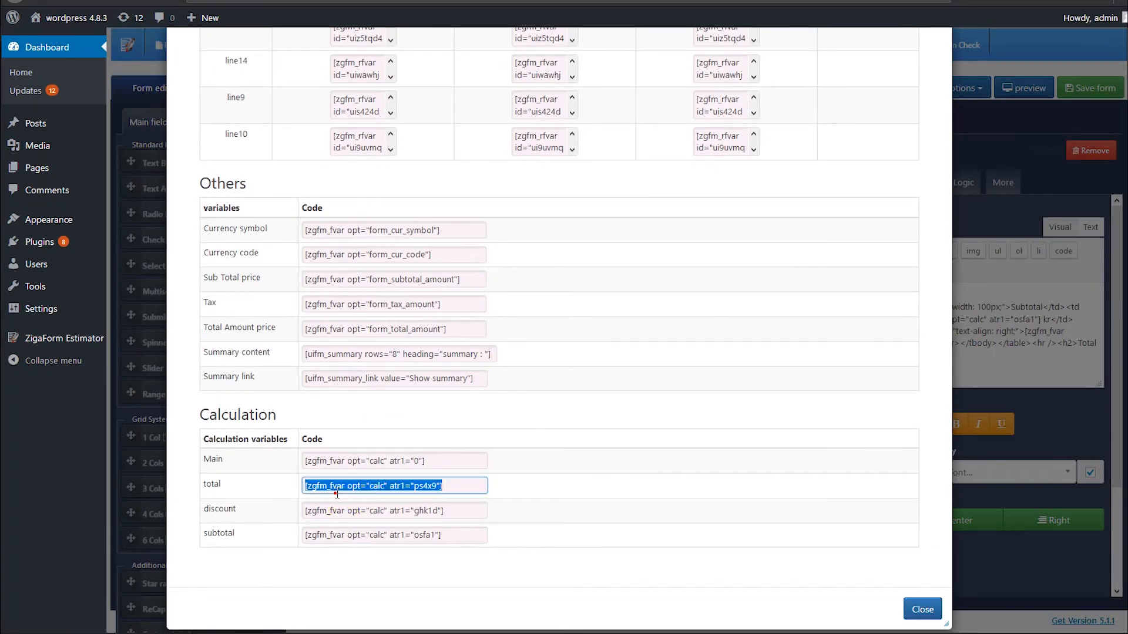
{"action": "left_click", "coordinate": [923, 609]}
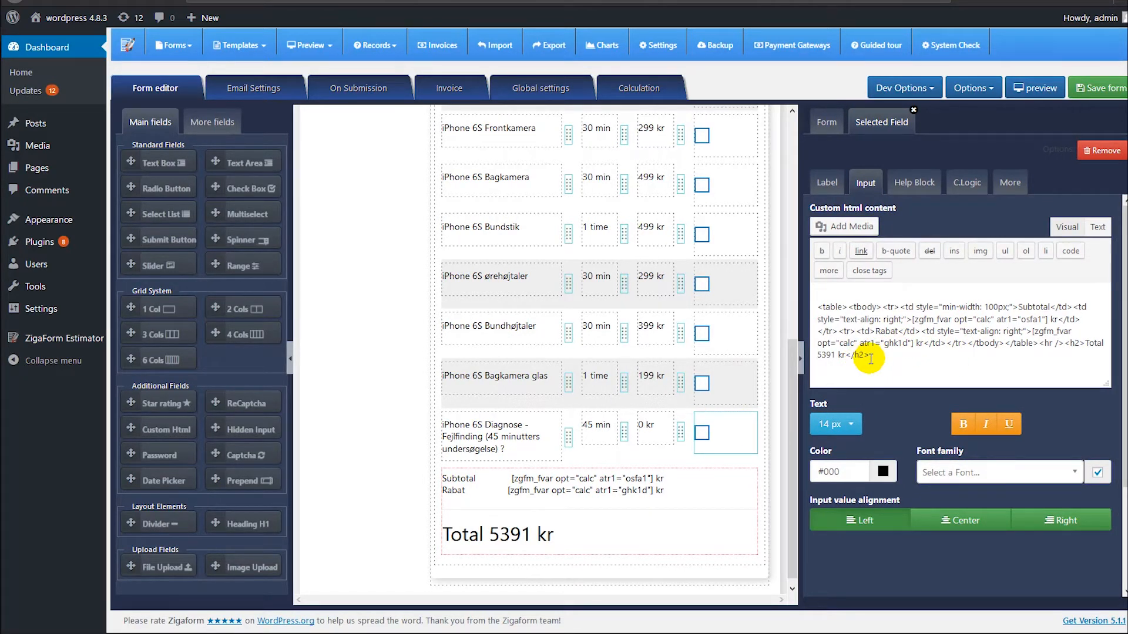
In the summary field's HTML source, replace the Total amount with [zgfm_fvar opt="calc" atr1="ps4x9"], return to the visual view and save the form
{"action": "left_click", "coordinate": [833, 355]}
{"action": "double_click", "coordinate": [827, 355]}
{"action": "key", "text": "ctrl+v"}
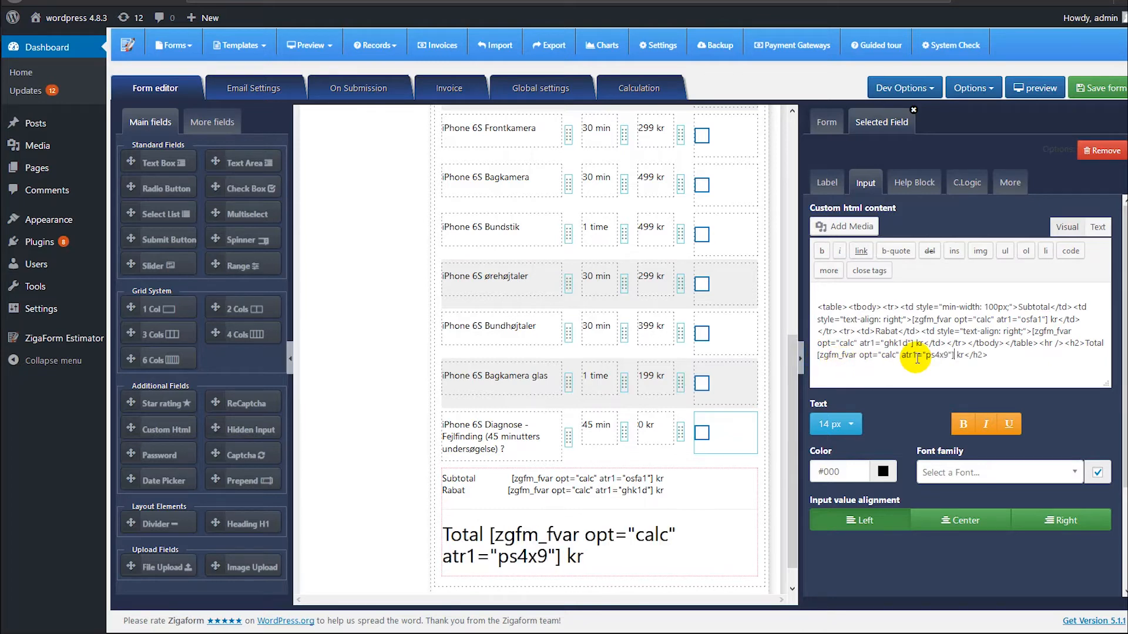
{"action": "left_click", "coordinate": [1059, 232]}
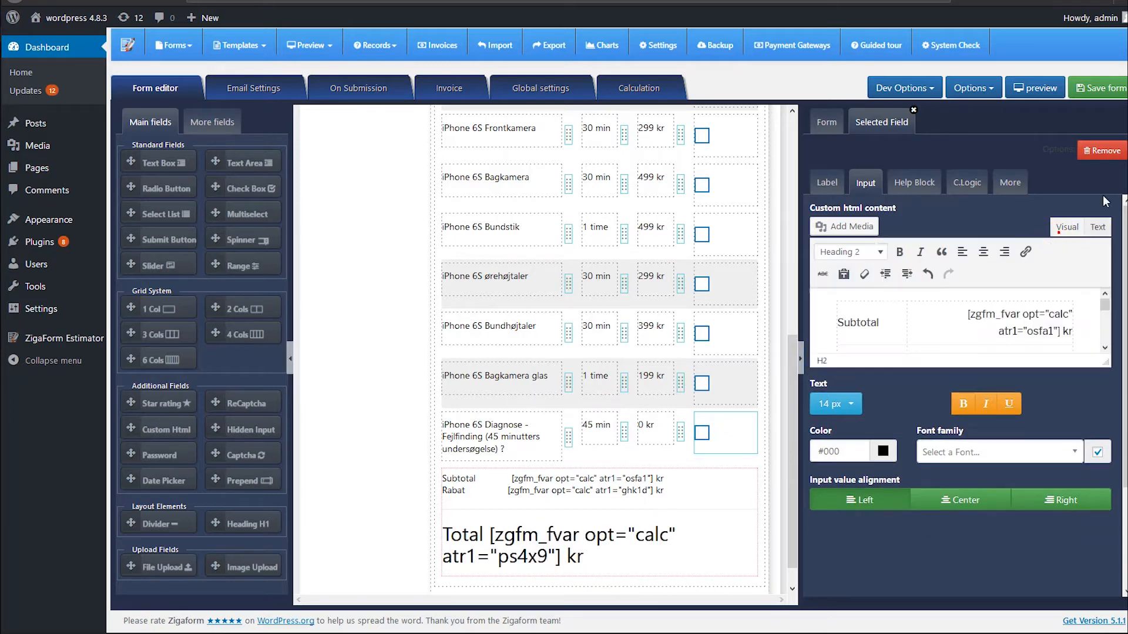
{"action": "left_click", "coordinate": [1096, 88]}
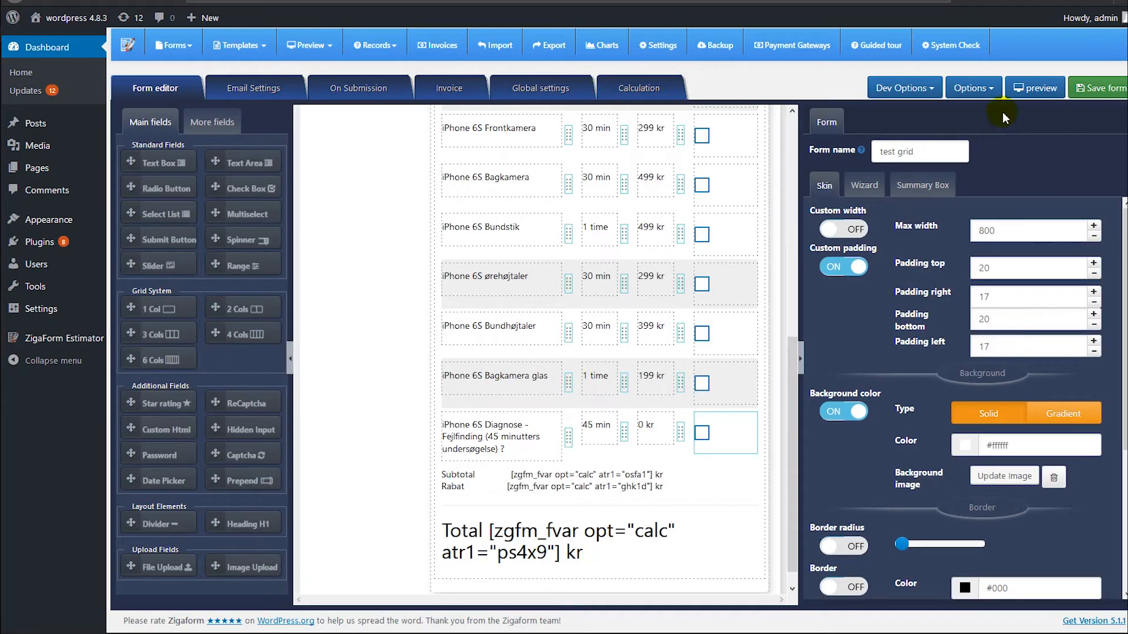
Preview the form, select the iPhone 6S Plus Skærm and Bag cover repairs, and check the subtotal, Rabat and total
{"action": "left_click", "coordinate": [1035, 88]}
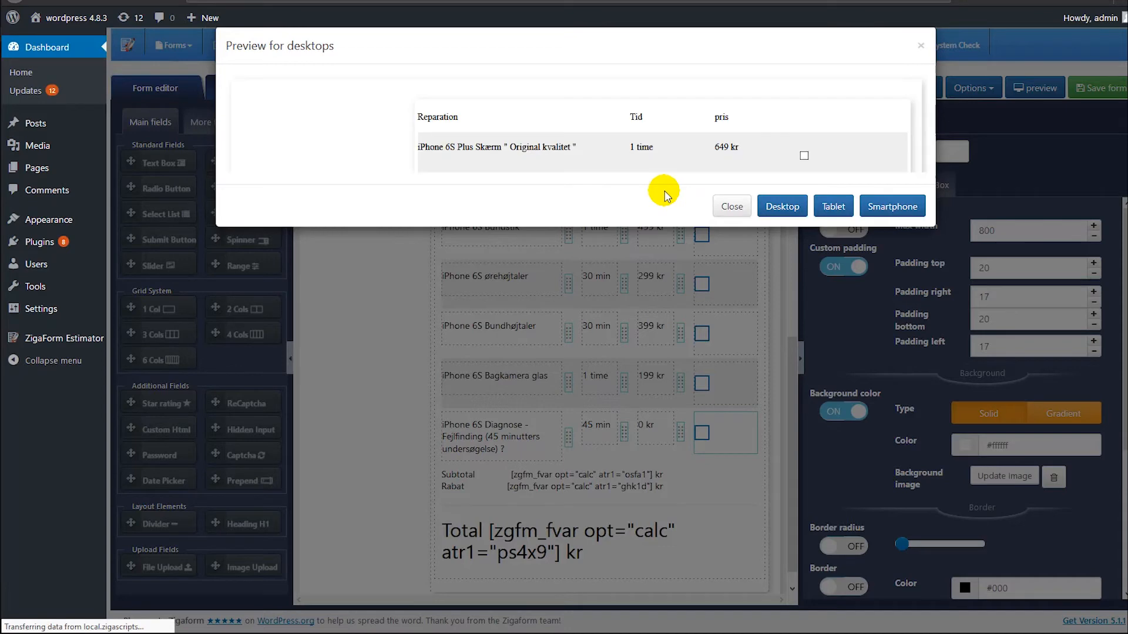
{"action": "scroll", "coordinate": [667, 229], "scroll_direction": "down", "scroll_amount": 5}
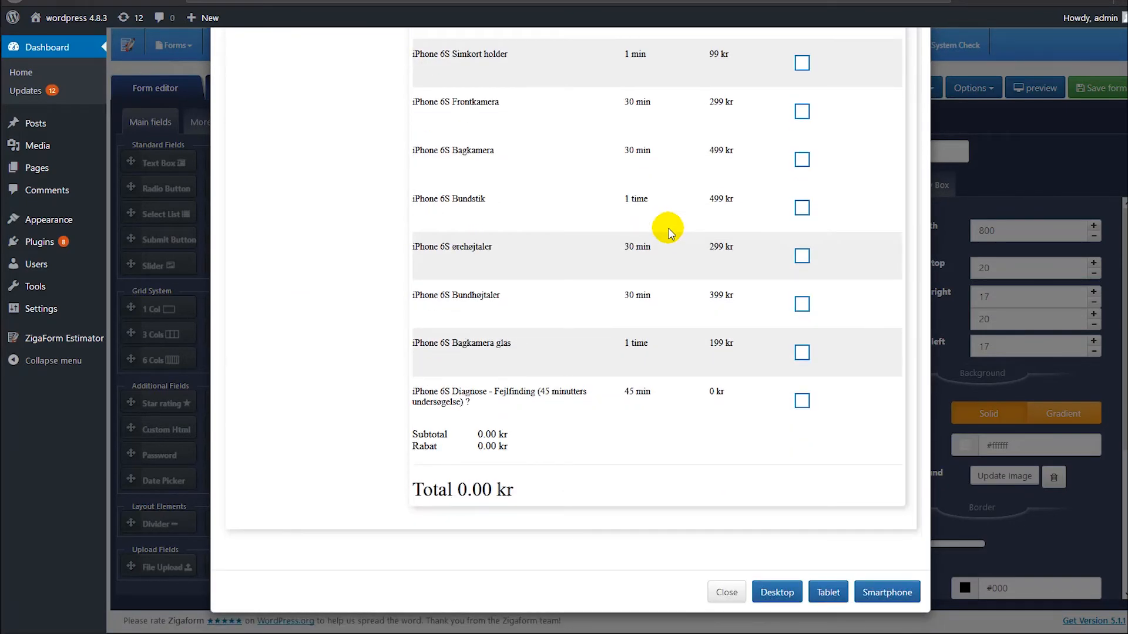
{"action": "scroll", "coordinate": [667, 270], "scroll_direction": "up", "scroll_amount": 5}
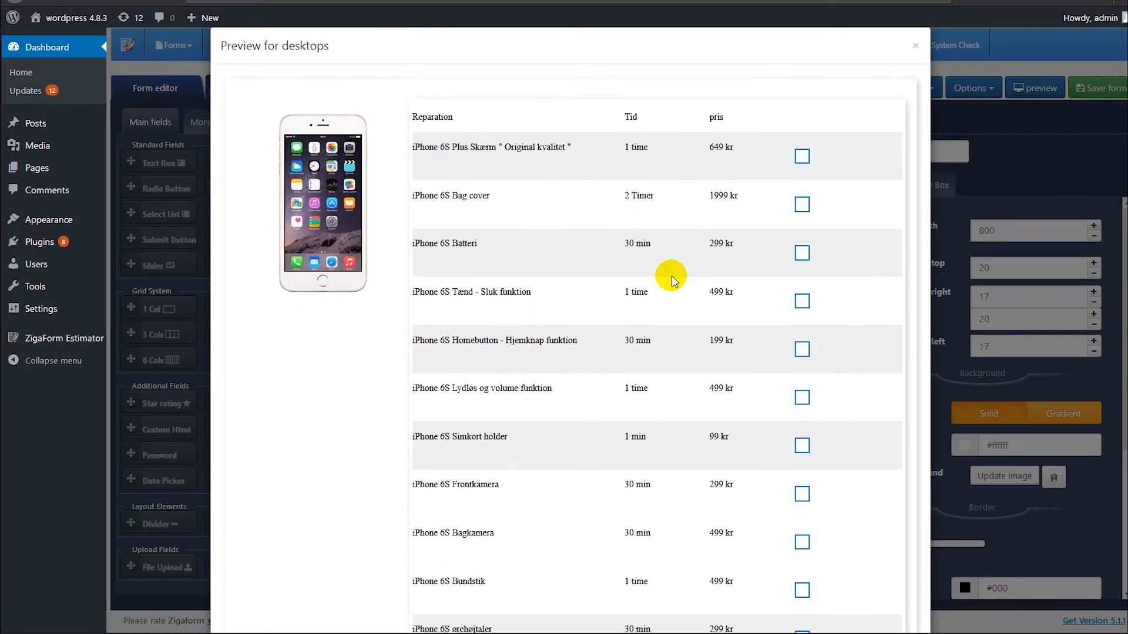
{"action": "left_click", "coordinate": [802, 157]}
{"action": "left_click", "coordinate": [802, 204]}
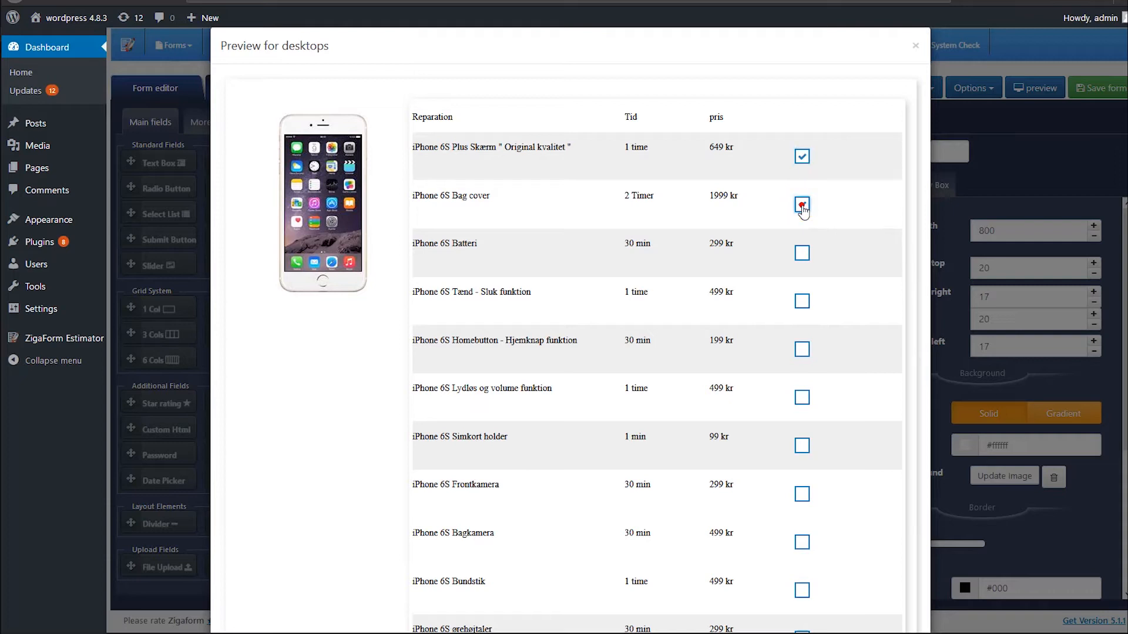
{"action": "scroll", "coordinate": [736, 287], "scroll_direction": "down", "scroll_amount": 1}
{"action": "scroll", "coordinate": [735, 287], "scroll_direction": "down", "scroll_amount": 5}
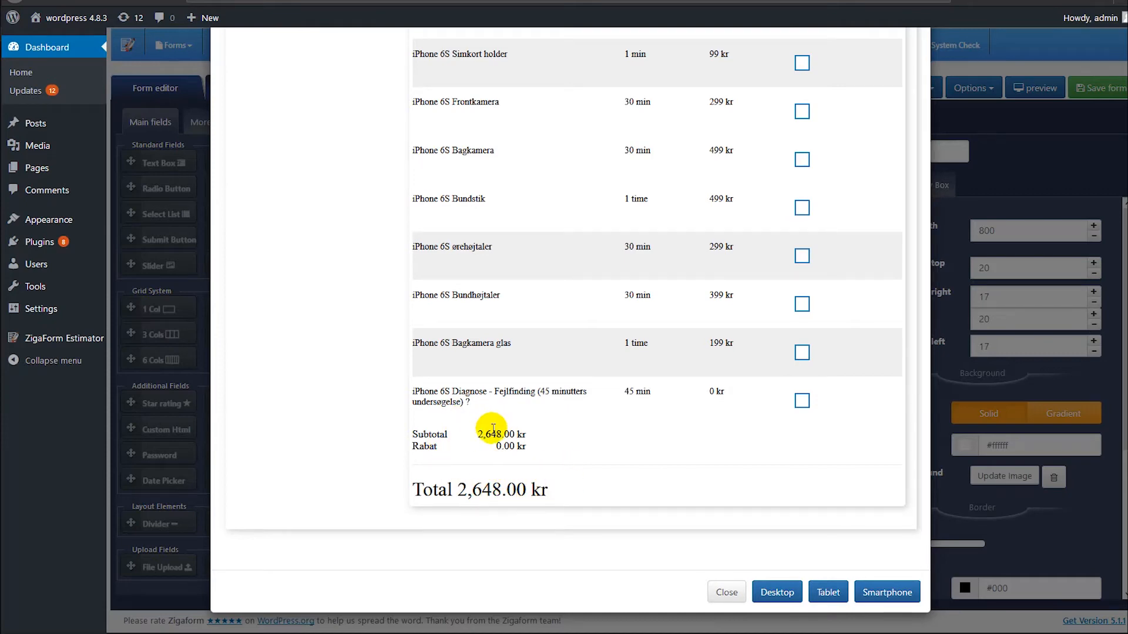
Deselect the Bag cover repair, select Tænd - Sluk funktion, and check the Rabat and total in the preview's summary
{"action": "scroll", "coordinate": [614, 422], "scroll_direction": "up", "scroll_amount": 5}
{"action": "left_click", "coordinate": [802, 205]}
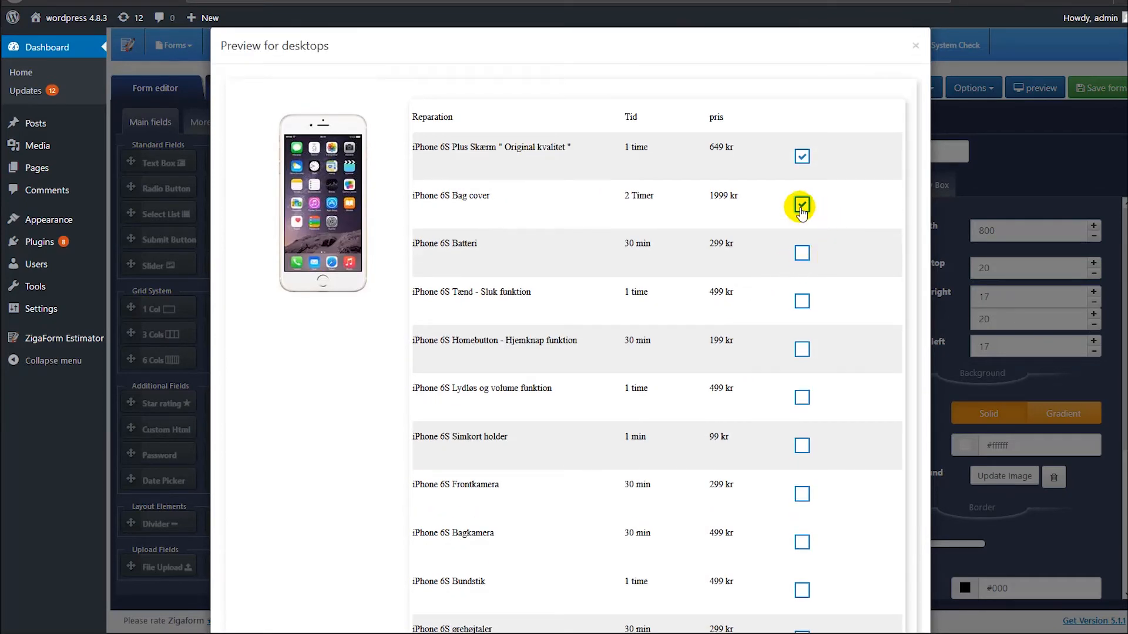
{"action": "left_click", "coordinate": [801, 300]}
{"action": "scroll", "coordinate": [679, 367], "scroll_direction": "down", "scroll_amount": 5}
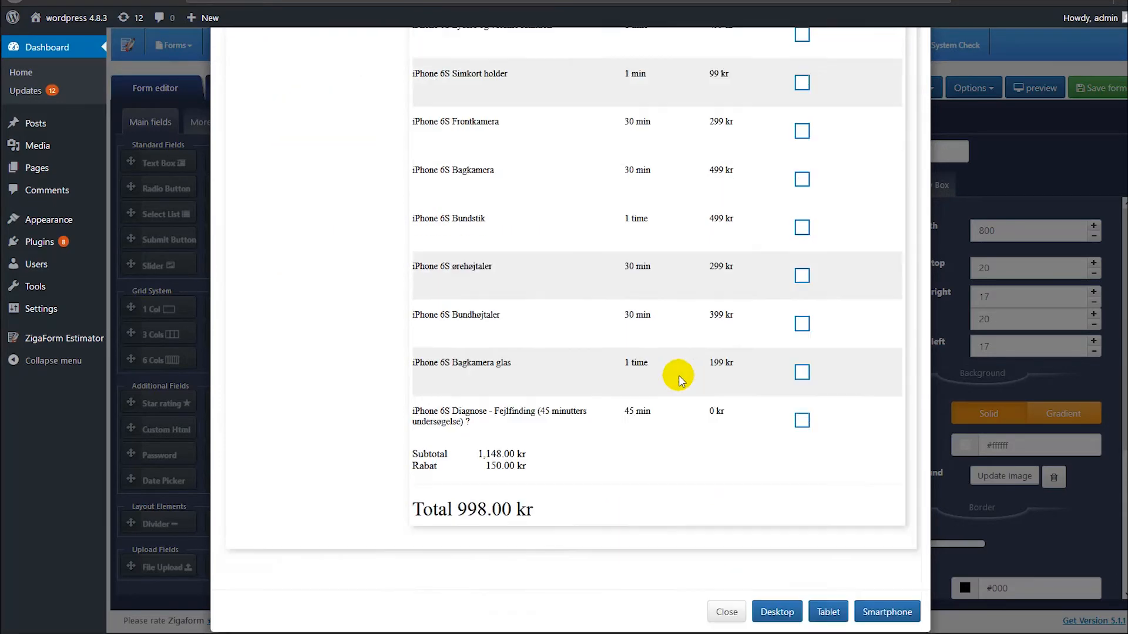
{"action": "mouse_move", "coordinate": [541, 447]}
{"action": "left_mouse_down"}
{"action": "mouse_move", "coordinate": [471, 444]}
{"action": "mouse_move", "coordinate": [468, 431]}
{"action": "mouse_move", "coordinate": [537, 448]}
{"action": "mouse_move", "coordinate": [525, 433]}
{"action": "left_mouse_up"}
{"action": "left_click", "coordinate": [530, 450]}
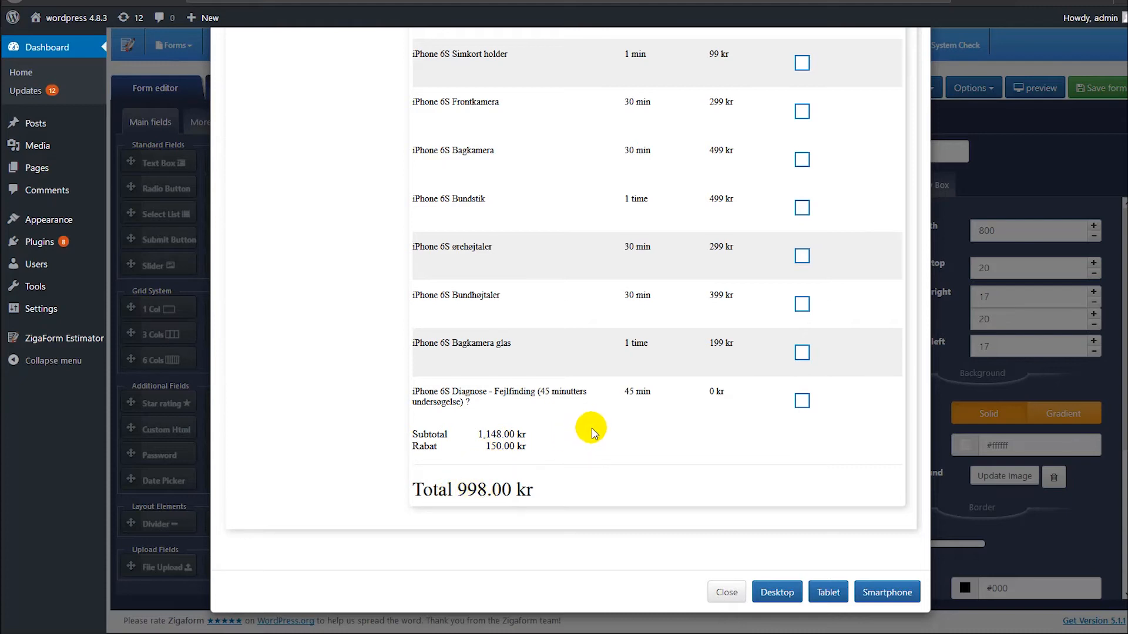
Also select Diagnose, Bagkamera glas, Bundhøjtaler, ørehøjtaler and Bundstik, compare them with the summary amounts, and close the preview
{"action": "left_click", "coordinate": [802, 401]}
{"action": "left_click", "coordinate": [803, 359]}
{"action": "left_click", "coordinate": [800, 305]}
{"action": "left_click", "coordinate": [803, 209]}
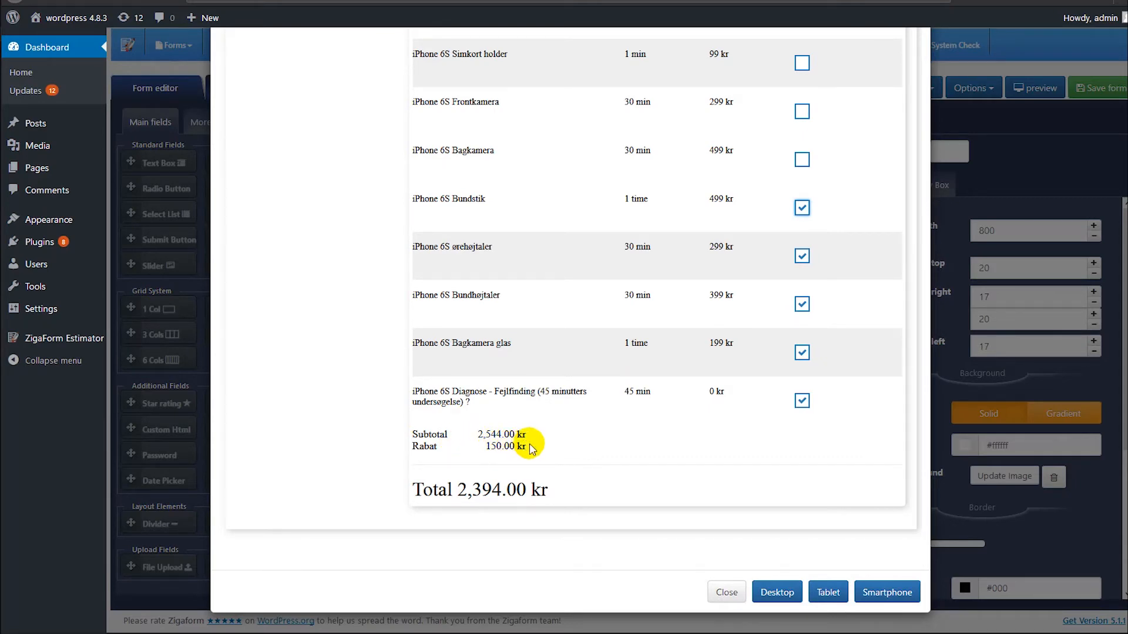
{"action": "scroll", "coordinate": [632, 433], "scroll_direction": "up", "scroll_amount": 5}
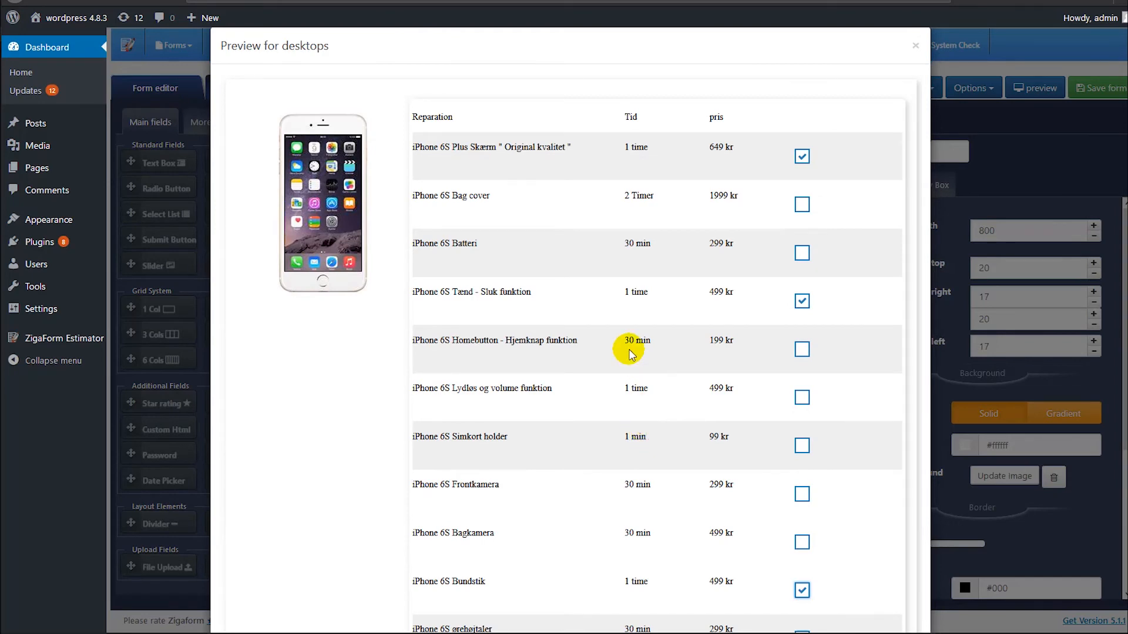
{"action": "scroll", "coordinate": [631, 355], "scroll_direction": "down", "scroll_amount": 4}
{"action": "scroll", "coordinate": [652, 435], "scroll_direction": "down", "scroll_amount": 2}
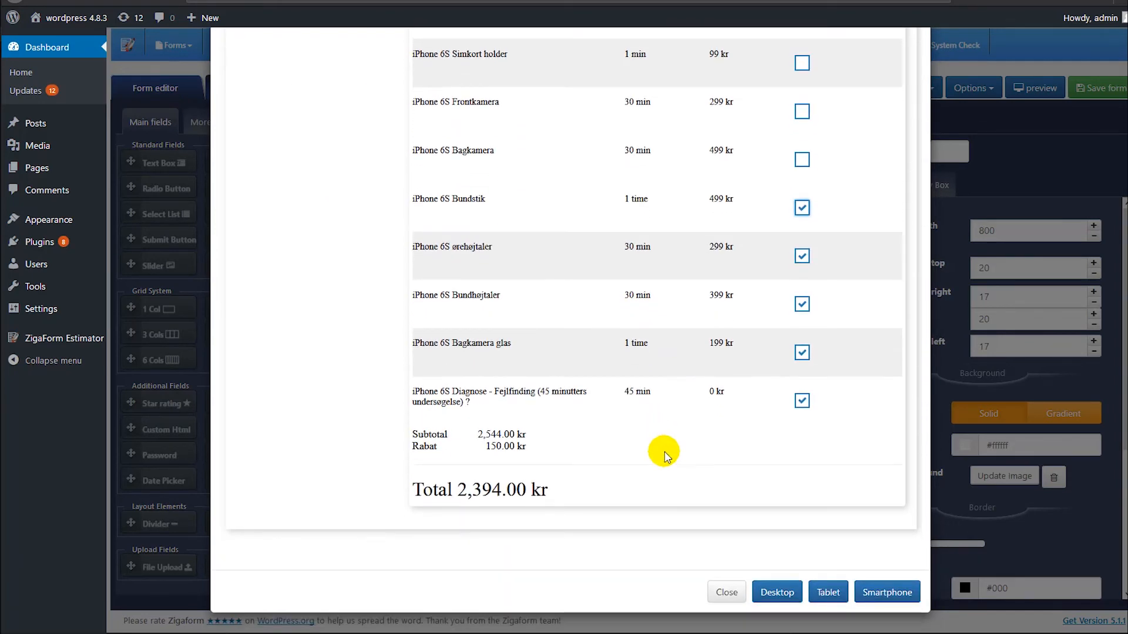
{"action": "left_click", "coordinate": [724, 591]}
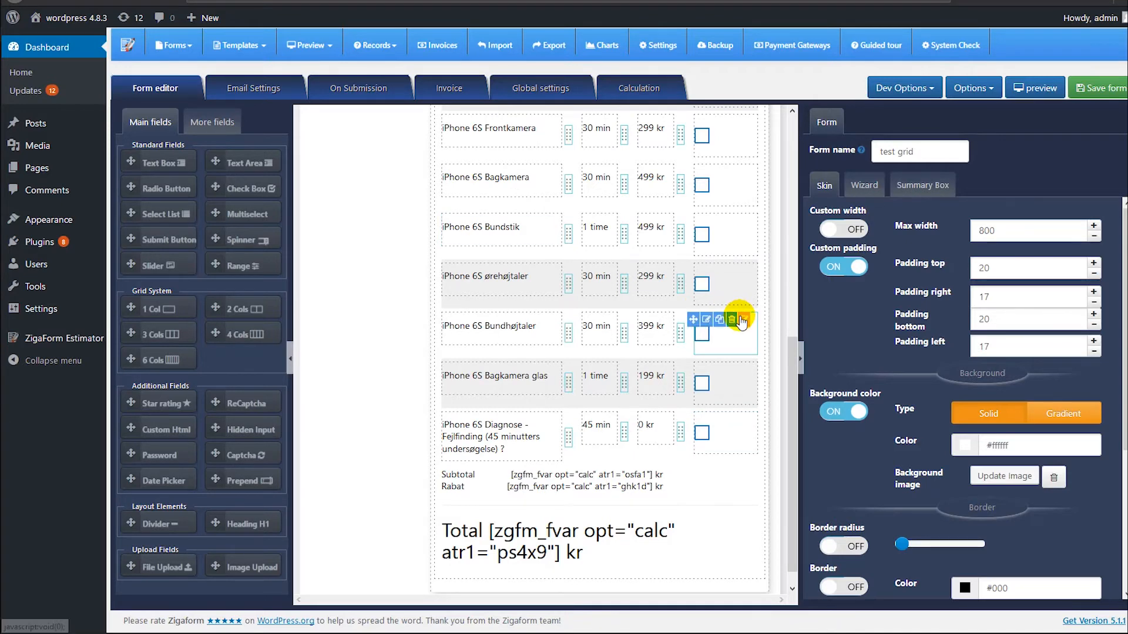
Preview the form again, select the Plus Skærm and Tænd - Sluk funktion repairs, and check the summary amounts
{"action": "left_click", "coordinate": [1025, 90]}
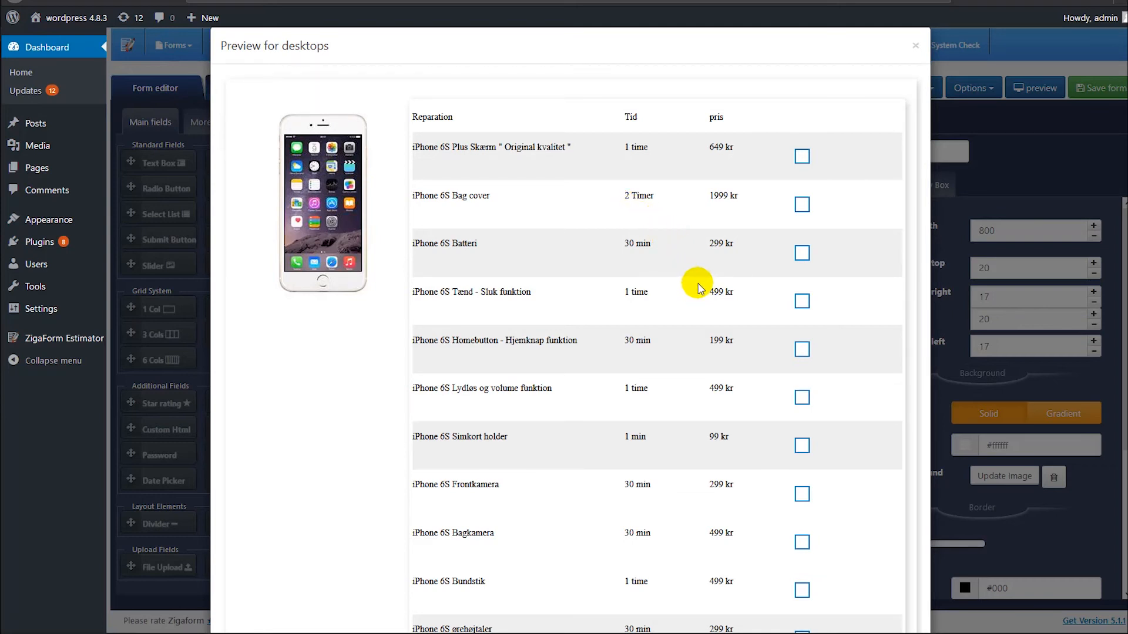
{"action": "left_click", "coordinate": [802, 156]}
{"action": "left_click", "coordinate": [802, 301]}
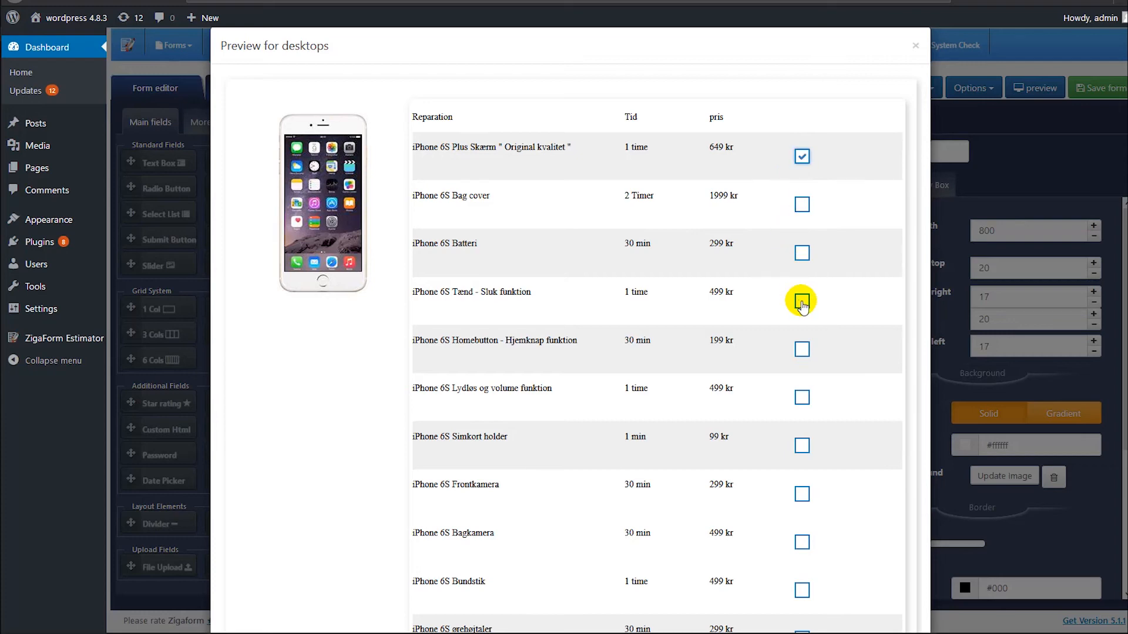
{"action": "scroll", "coordinate": [715, 387], "scroll_direction": "down", "scroll_amount": 5}
{"action": "scroll", "coordinate": [715, 386], "scroll_direction": "down", "scroll_amount": 1}
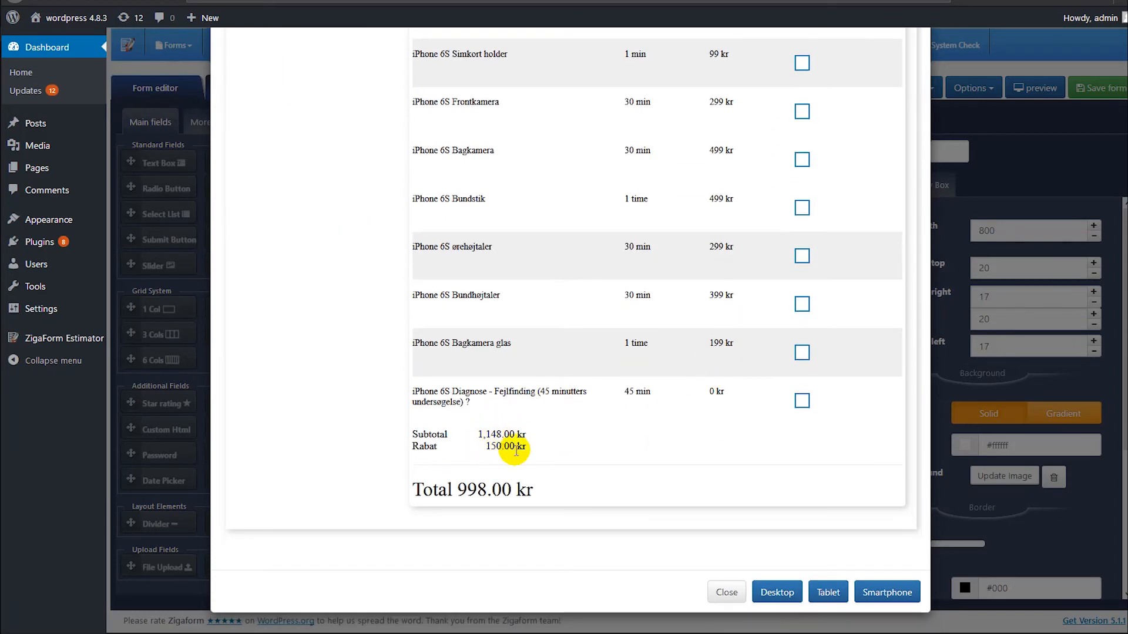
Add the Frontkamera and Bagkamera repairs to the preview's selection and check the summary amounts
{"action": "scroll", "coordinate": [646, 387], "scroll_direction": "up", "scroll_amount": 2}
{"action": "scroll", "coordinate": [680, 378], "scroll_direction": "up", "scroll_amount": 4}
{"action": "scroll", "coordinate": [687, 370], "scroll_direction": "down", "scroll_amount": 1}
{"action": "scroll", "coordinate": [691, 368], "scroll_direction": "up", "scroll_amount": 2}
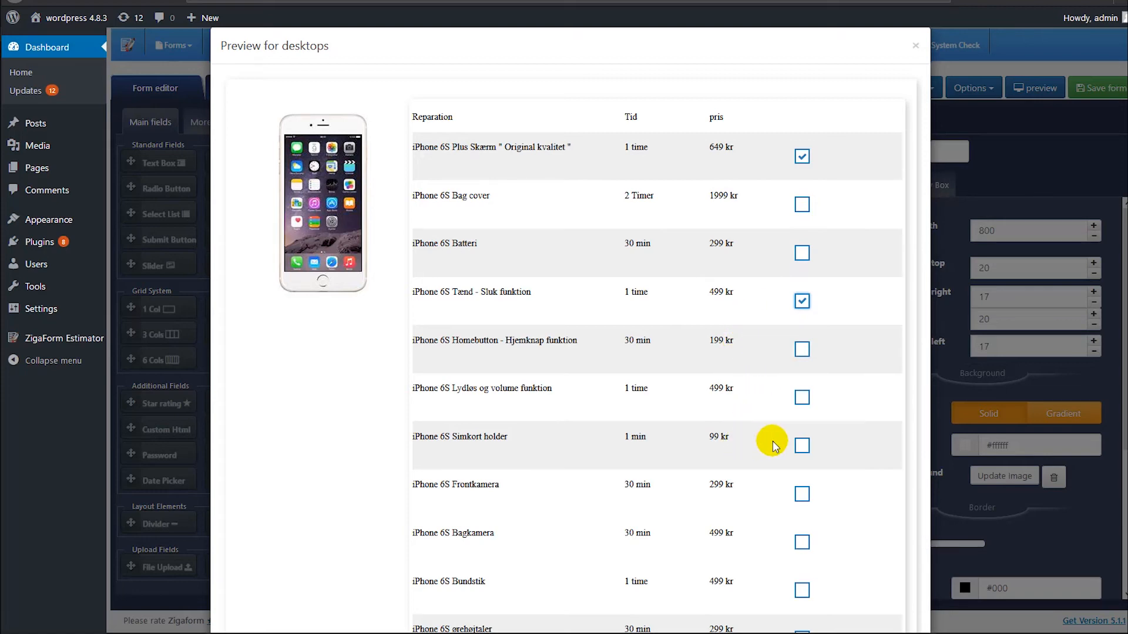
{"action": "left_click", "coordinate": [802, 496]}
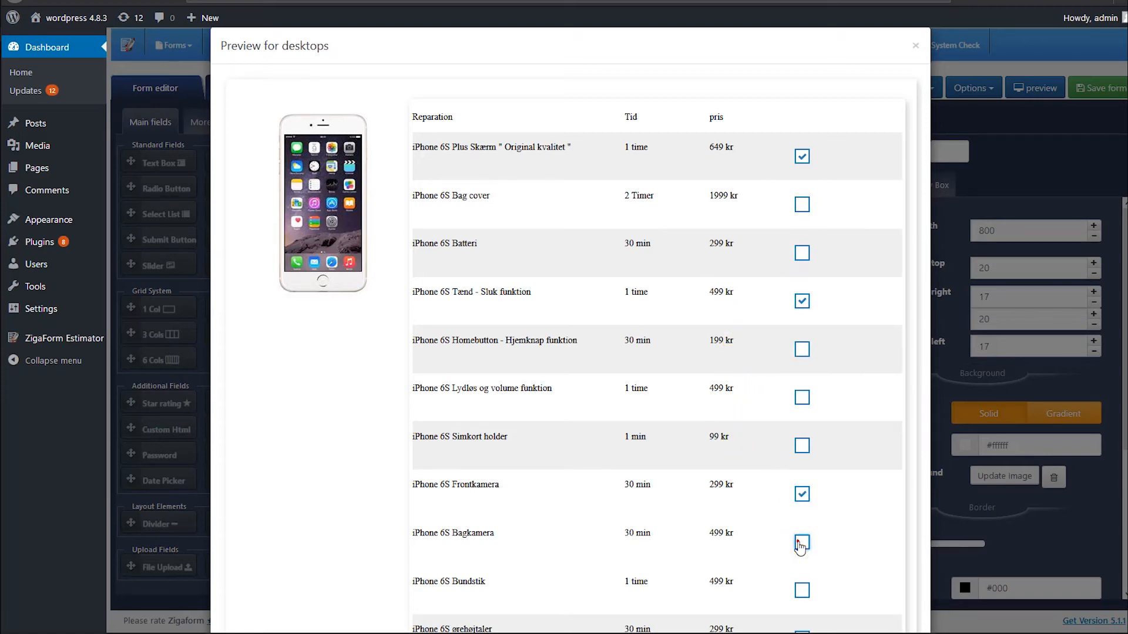
{"action": "left_click", "coordinate": [800, 540]}
{"action": "scroll", "coordinate": [838, 529], "scroll_direction": "down", "scroll_amount": 5}
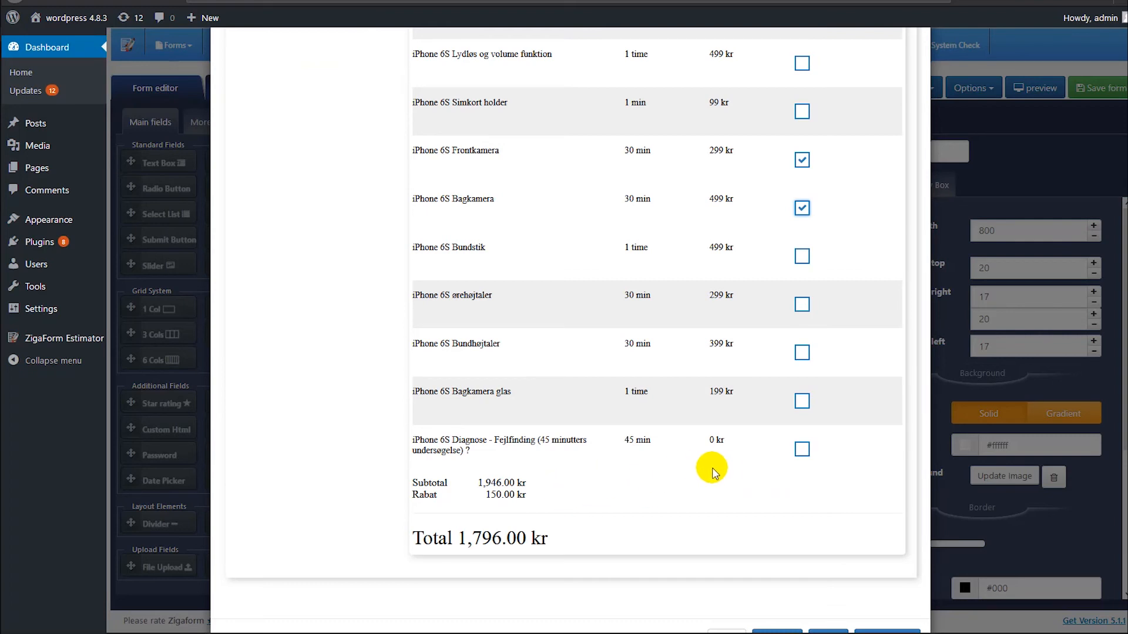
Compare the selected repairs in the preview with the subtotal, Rabat and total beneath the list
{"action": "scroll", "coordinate": [770, 470], "scroll_direction": "up", "scroll_amount": 3}
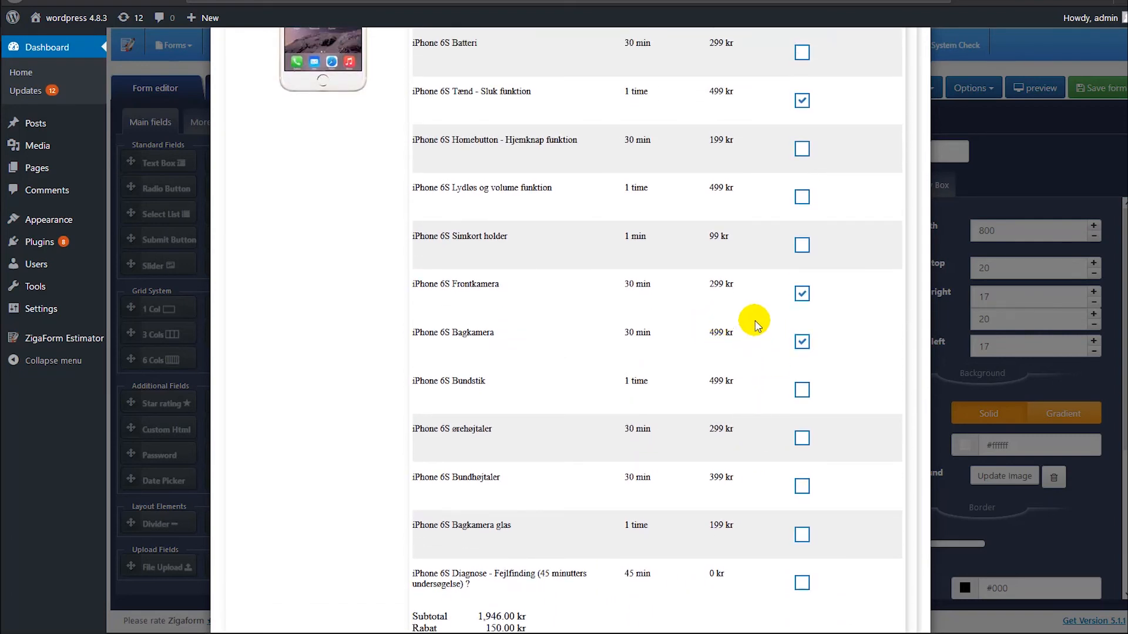
{"action": "scroll", "coordinate": [754, 325], "scroll_direction": "up", "scroll_amount": 5}
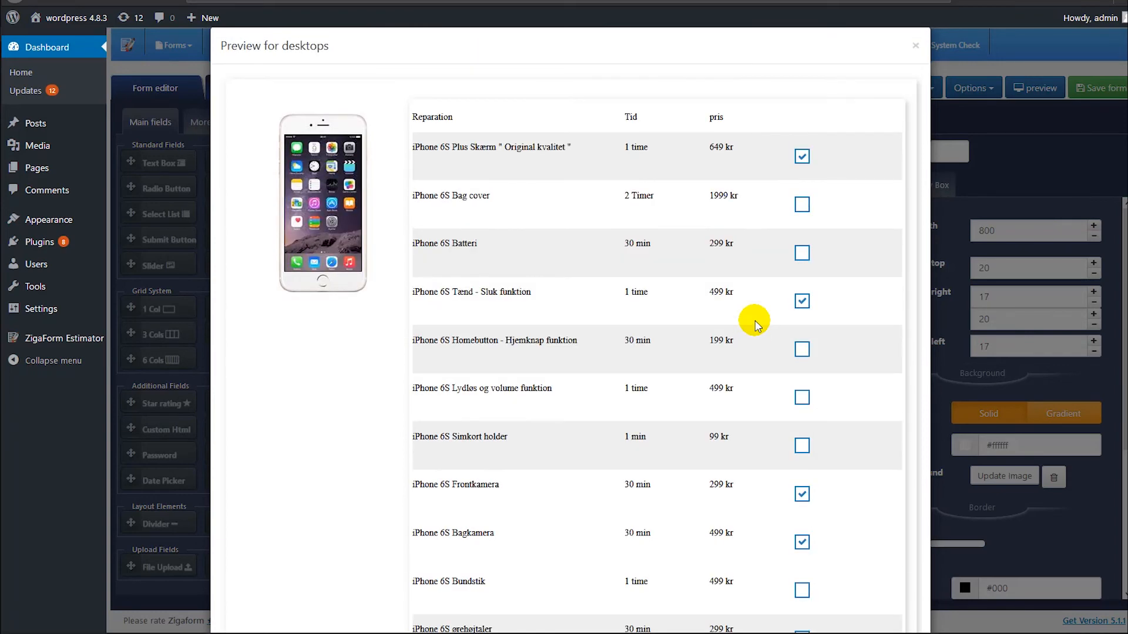
{"action": "scroll", "coordinate": [754, 324], "scroll_direction": "down", "scroll_amount": 8}
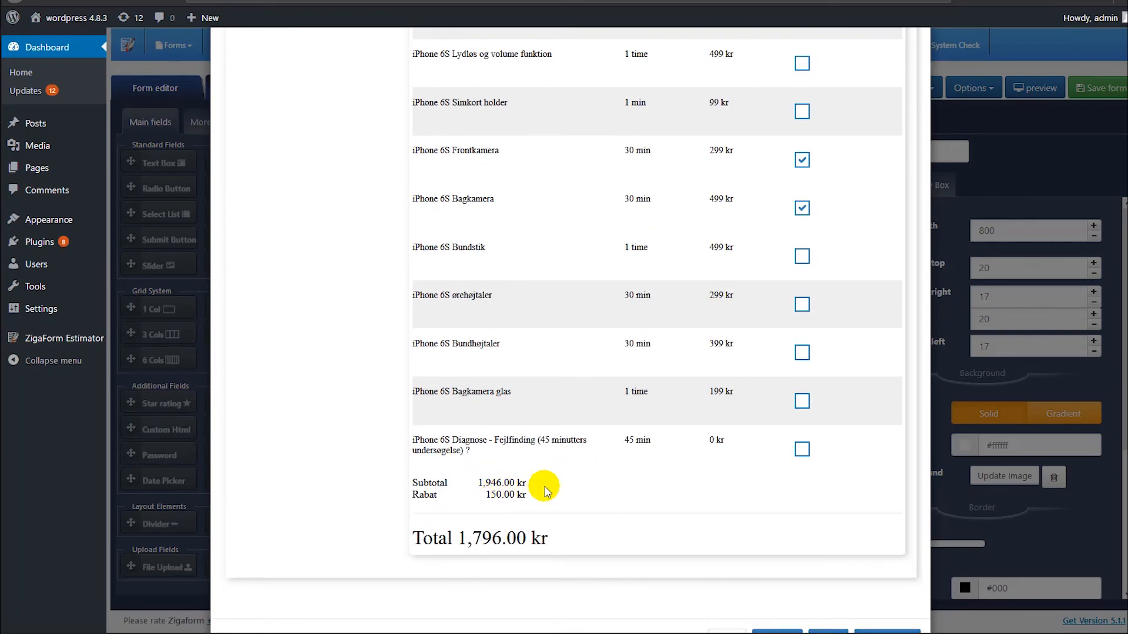
{"action": "scroll", "coordinate": [720, 405], "scroll_direction": "up", "scroll_amount": 6}
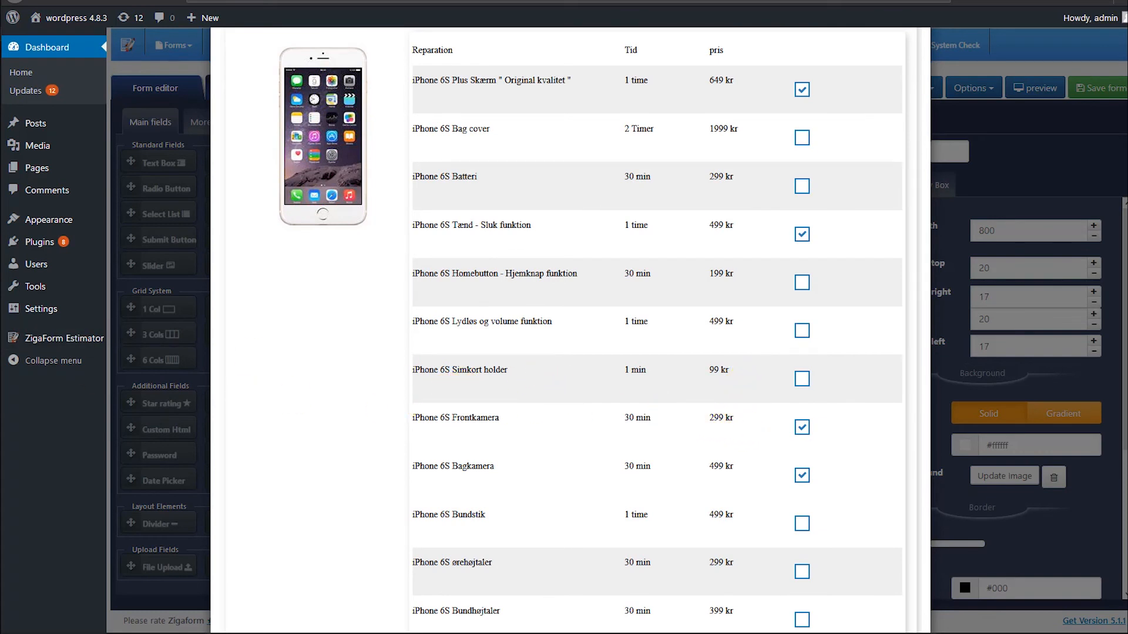
{"action": "scroll", "coordinate": [657, 329], "scroll_direction": "down", "scroll_amount": 4}
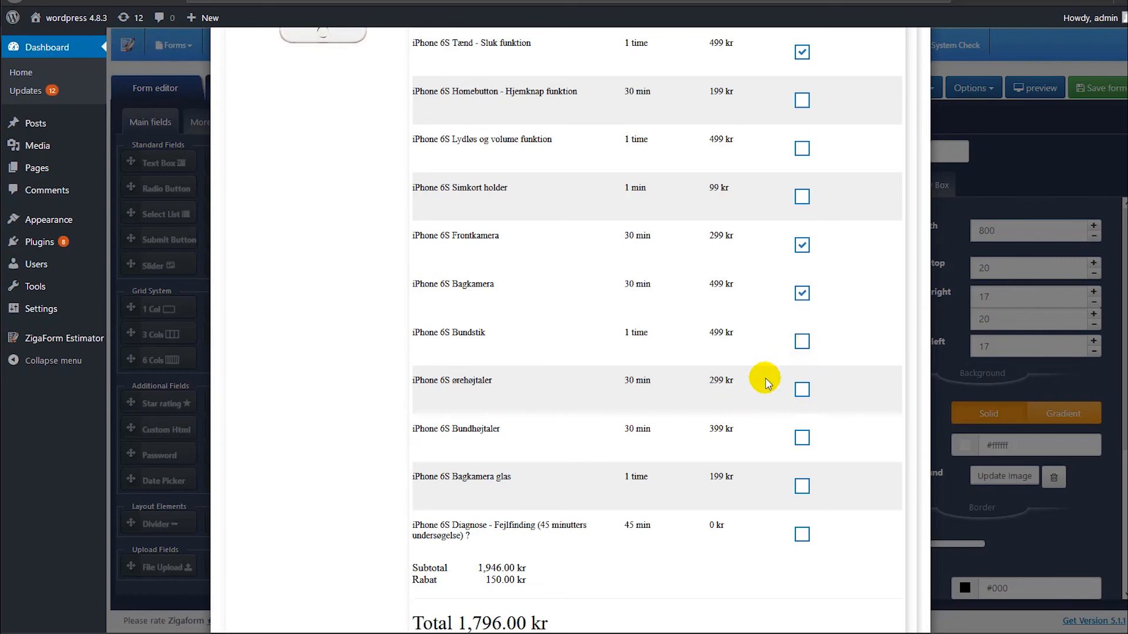
{"action": "scroll", "coordinate": [764, 382], "scroll_direction": "up", "scroll_amount": 4}
{"action": "scroll", "coordinate": [734, 341], "scroll_direction": "down", "scroll_amount": 4}
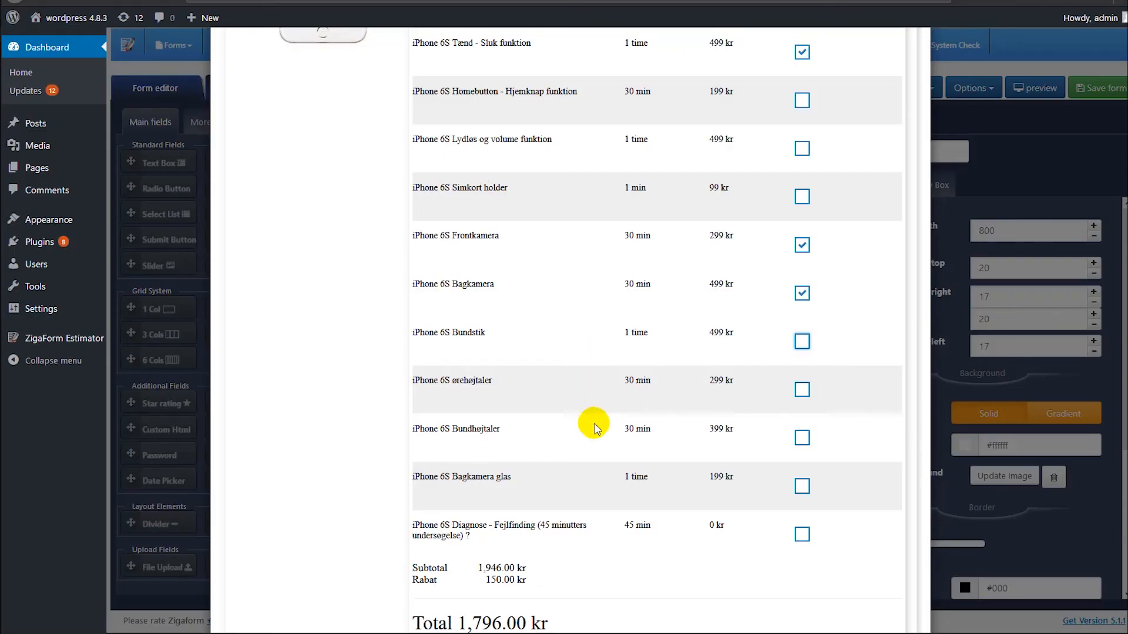
{"action": "scroll", "coordinate": [489, 564], "scroll_direction": "down", "scroll_amount": 2}
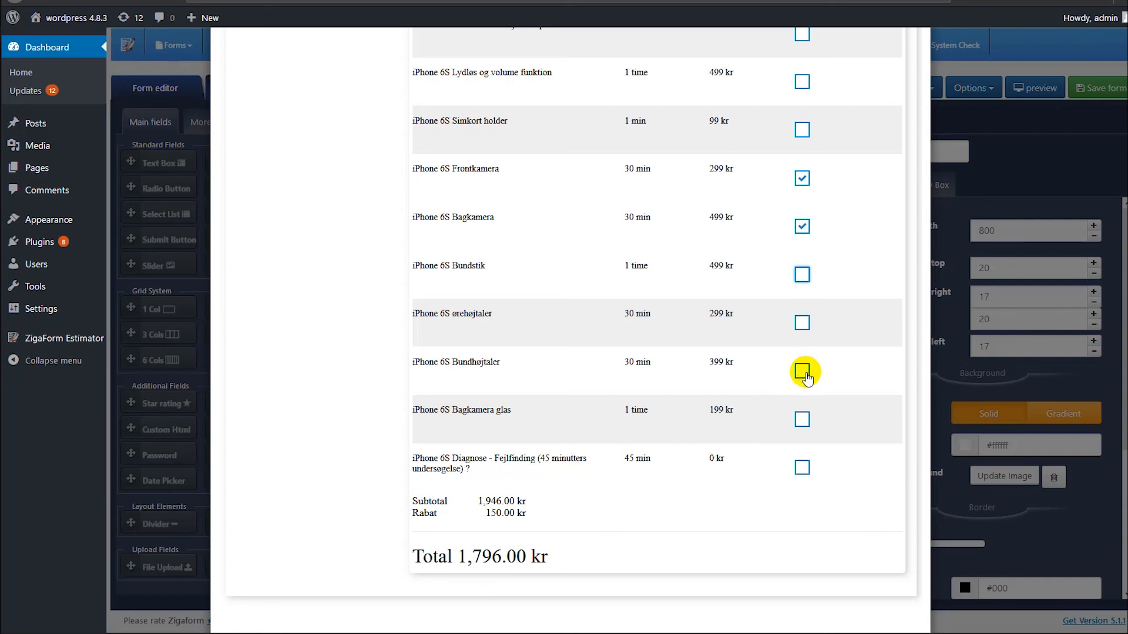
Add the Bundhøjtaler repair to the preview's selection and check the subtotal and Rabat amounts
{"action": "left_click", "coordinate": [803, 373]}
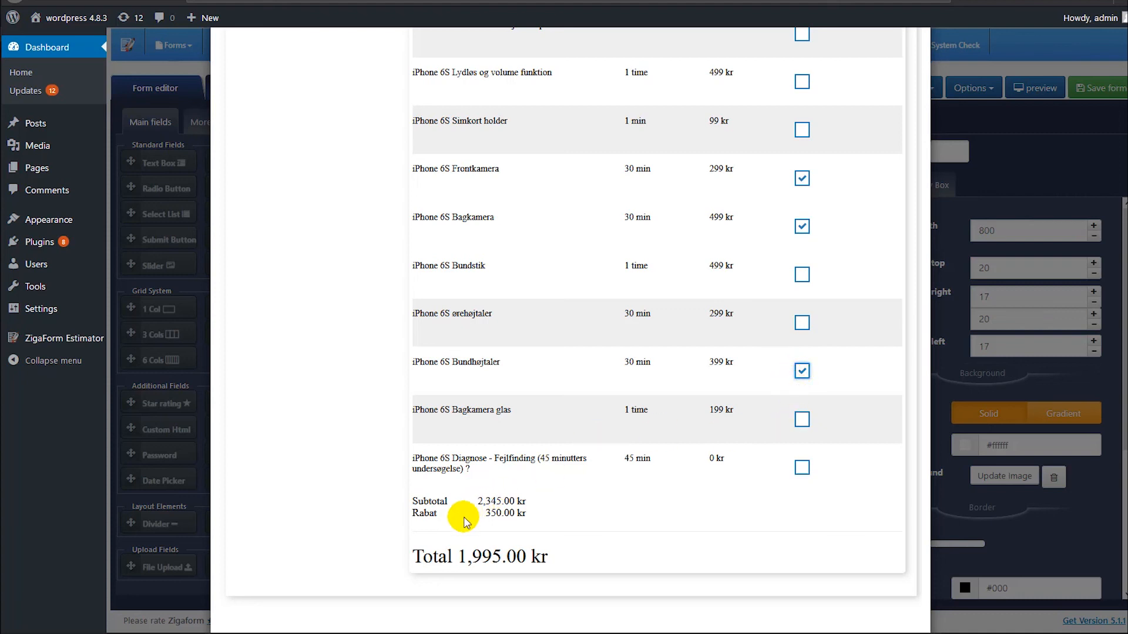
{"action": "left_click_drag", "start_coordinate": [437, 496], "coordinate": [506, 500]}
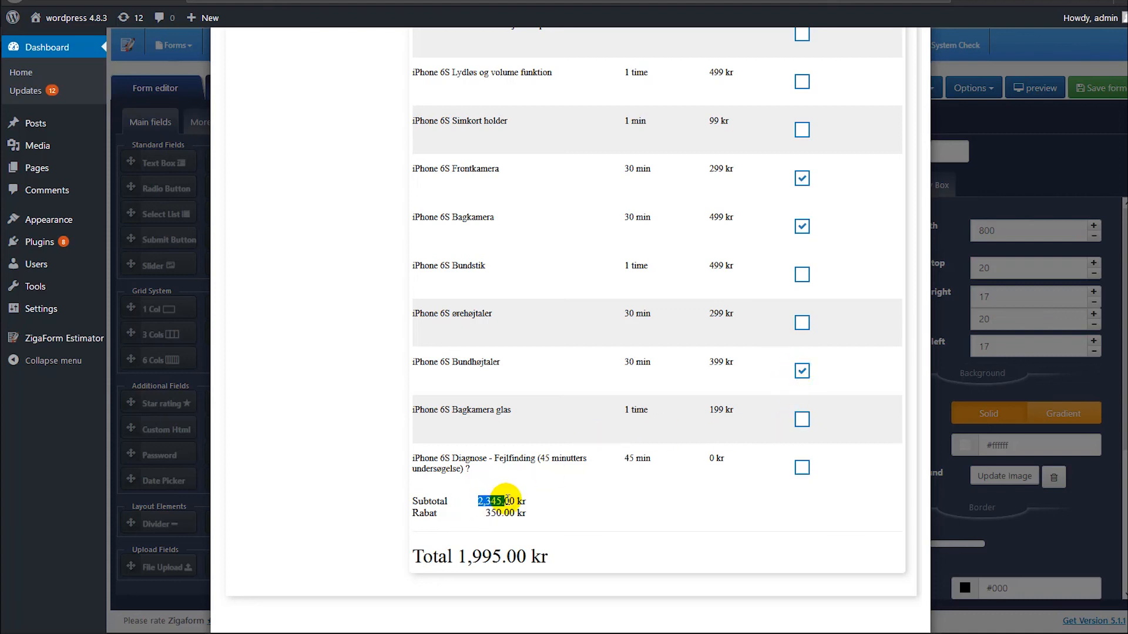
{"action": "left_click", "coordinate": [503, 500]}
{"action": "mouse_move", "coordinate": [479, 514]}
{"action": "left_mouse_down"}
{"action": "mouse_move", "coordinate": [512, 512]}
{"action": "mouse_move", "coordinate": [487, 514]}
{"action": "left_mouse_up"}
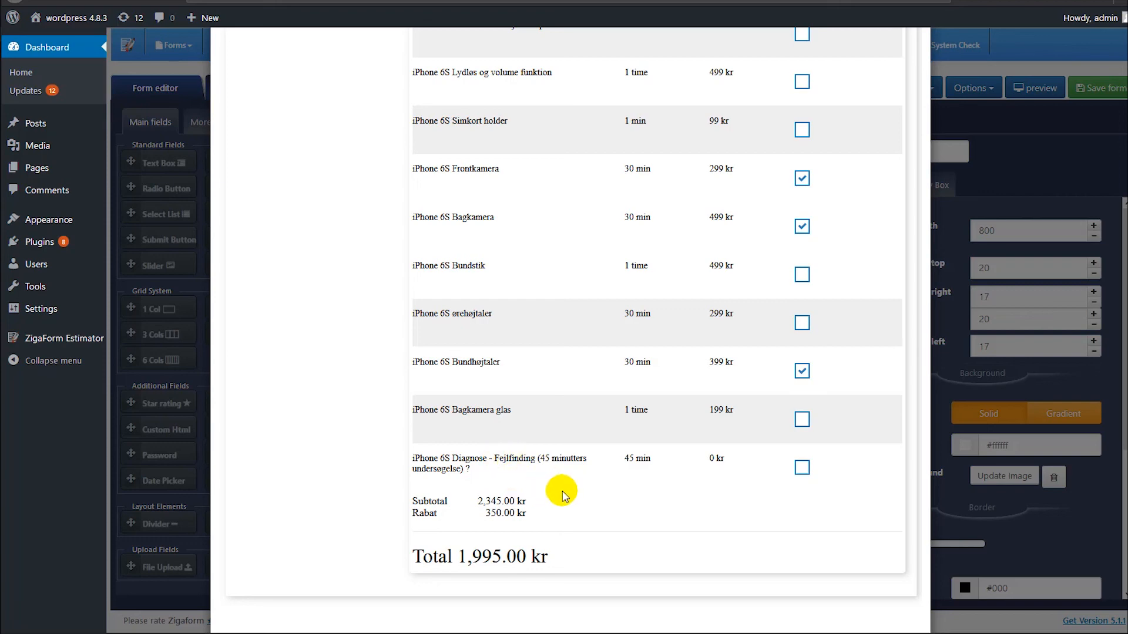
Review the whole preview form, from the phone image and repair rows down to the summary amounts
{"action": "scroll", "coordinate": [599, 516], "scroll_direction": "up", "scroll_amount": 5}
{"action": "scroll", "coordinate": [564, 431], "scroll_direction": "down", "scroll_amount": 6}
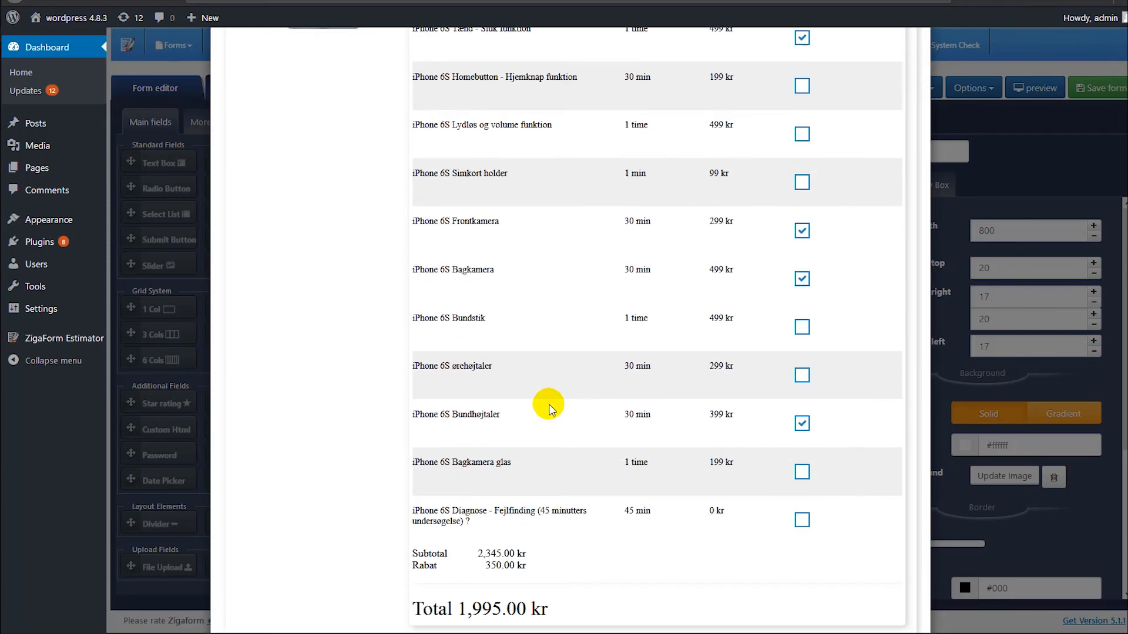
{"action": "scroll", "coordinate": [479, 448], "scroll_direction": "up", "scroll_amount": 6}
{"action": "scroll", "coordinate": [566, 382], "scroll_direction": "down", "scroll_amount": 6}
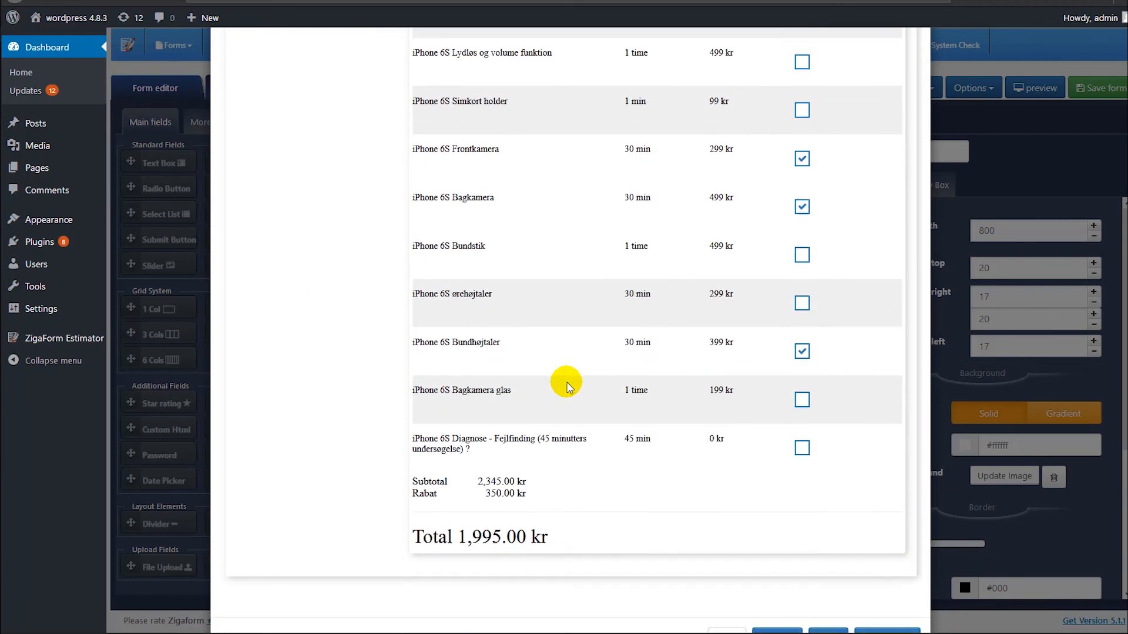
{"action": "scroll", "coordinate": [566, 382], "scroll_direction": "up", "scroll_amount": 6}
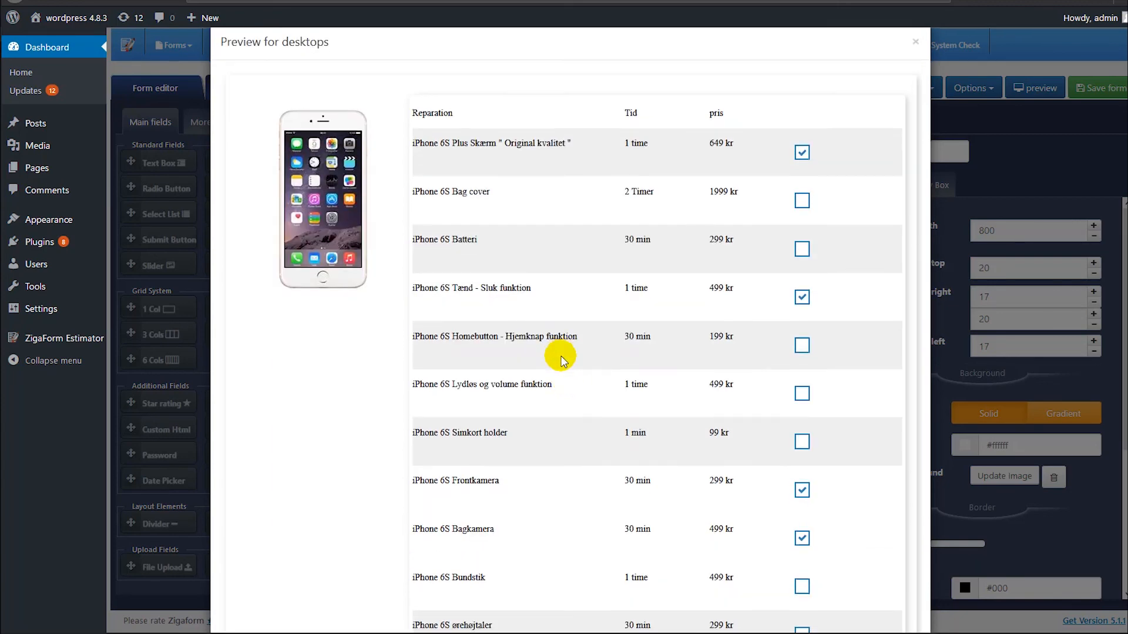
{"action": "scroll", "coordinate": [564, 382], "scroll_direction": "down", "scroll_amount": 3}
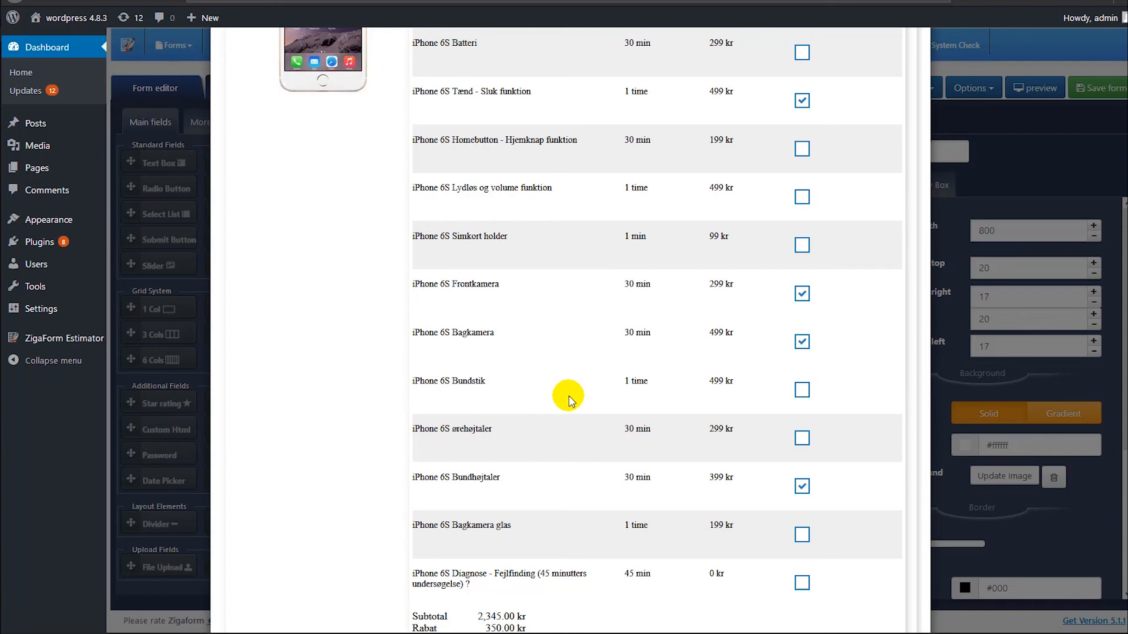
{"action": "scroll", "coordinate": [569, 396], "scroll_direction": "up", "scroll_amount": 4}
{"action": "scroll", "coordinate": [493, 247], "scroll_direction": "down", "scroll_amount": 3}
{"action": "scroll", "coordinate": [512, 373], "scroll_direction": "up", "scroll_amount": 3}
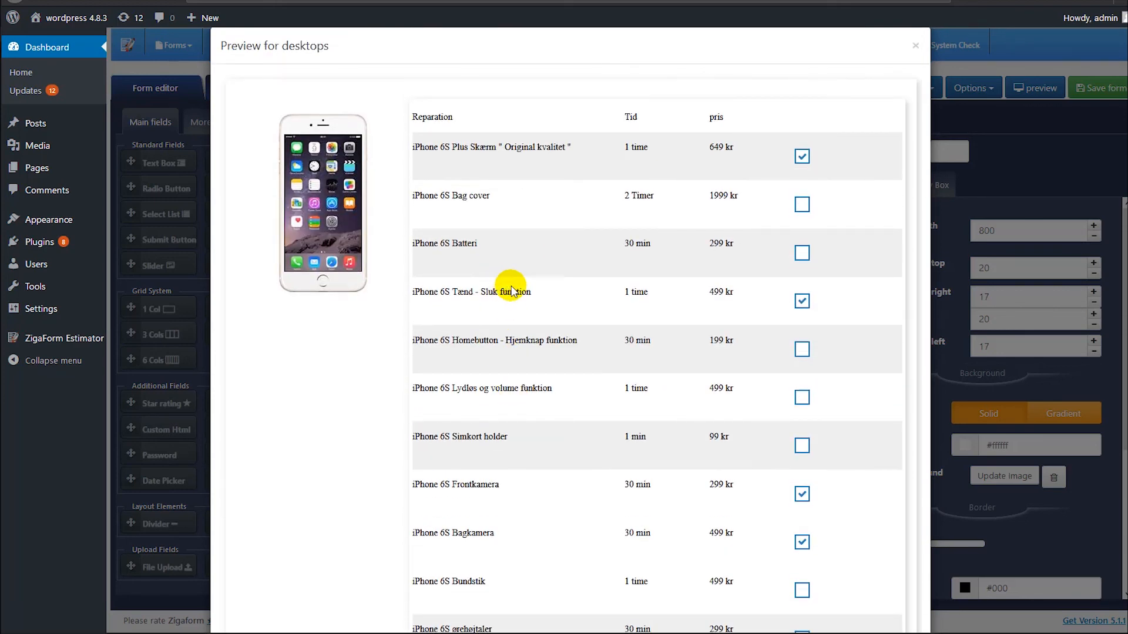